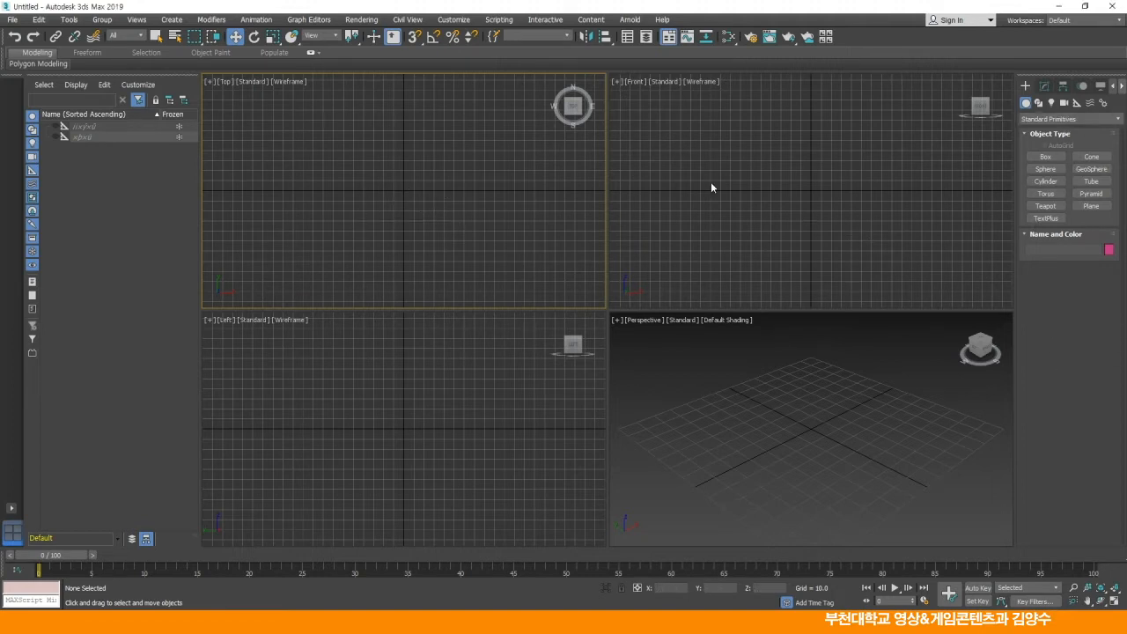
left_click(811, 181)
left_click(449, 383)
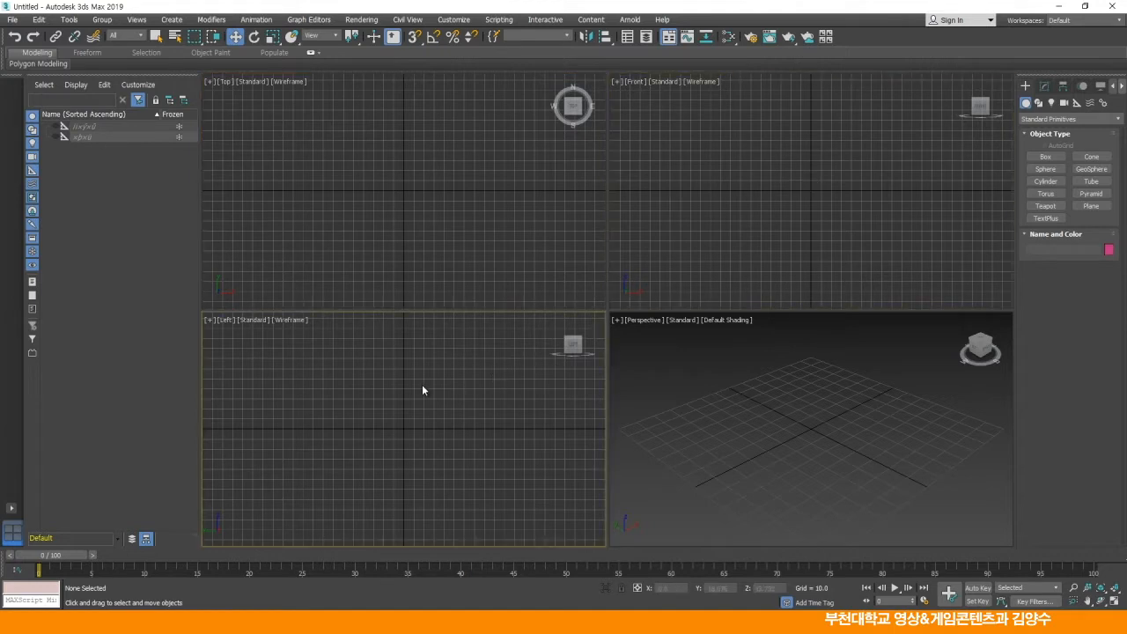
left_click(862, 395)
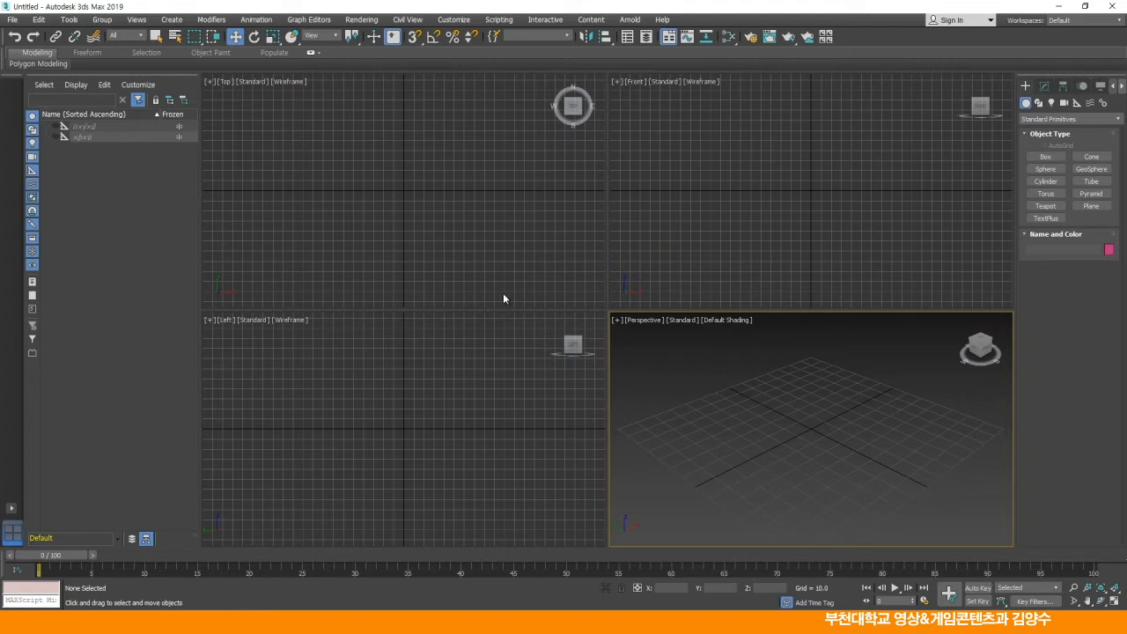
left_click(452, 248)
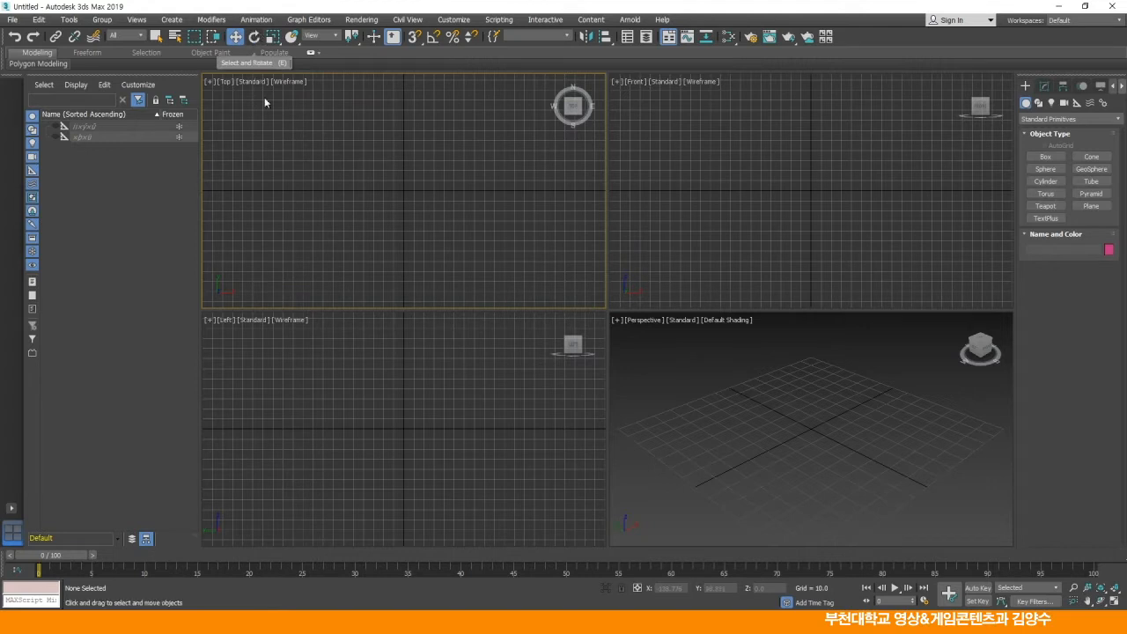
key("e")
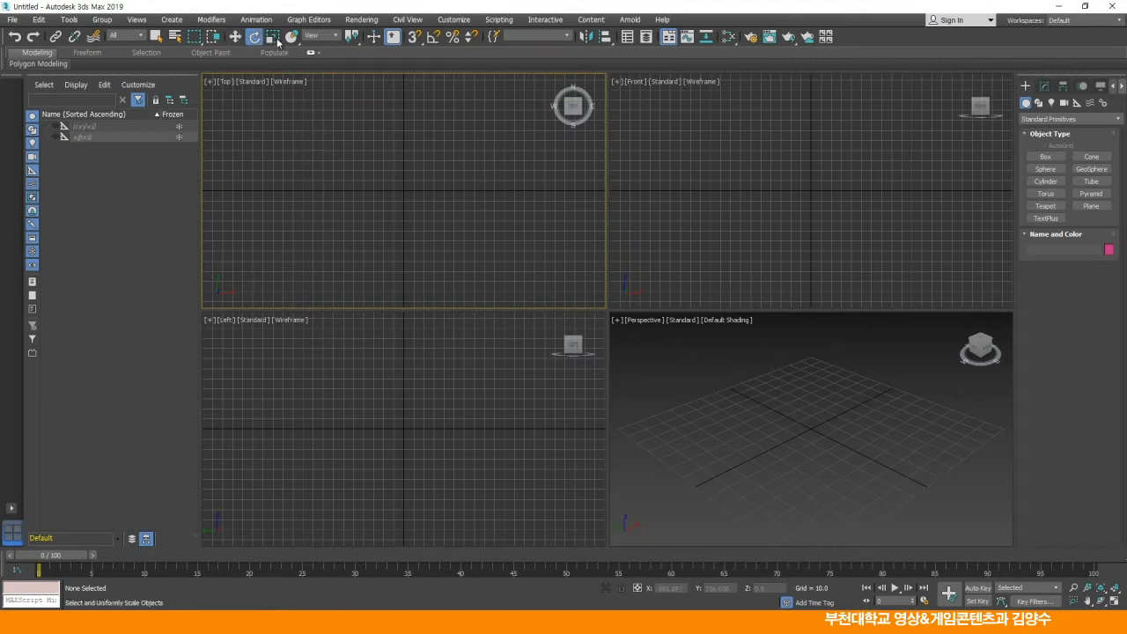
key("r")
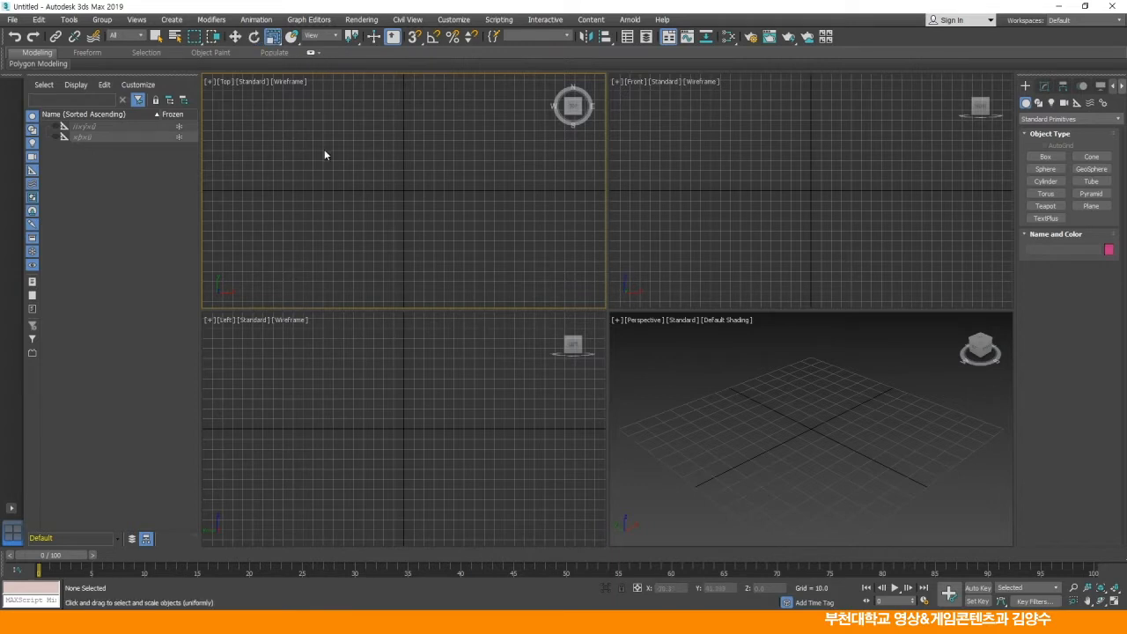
key("w")
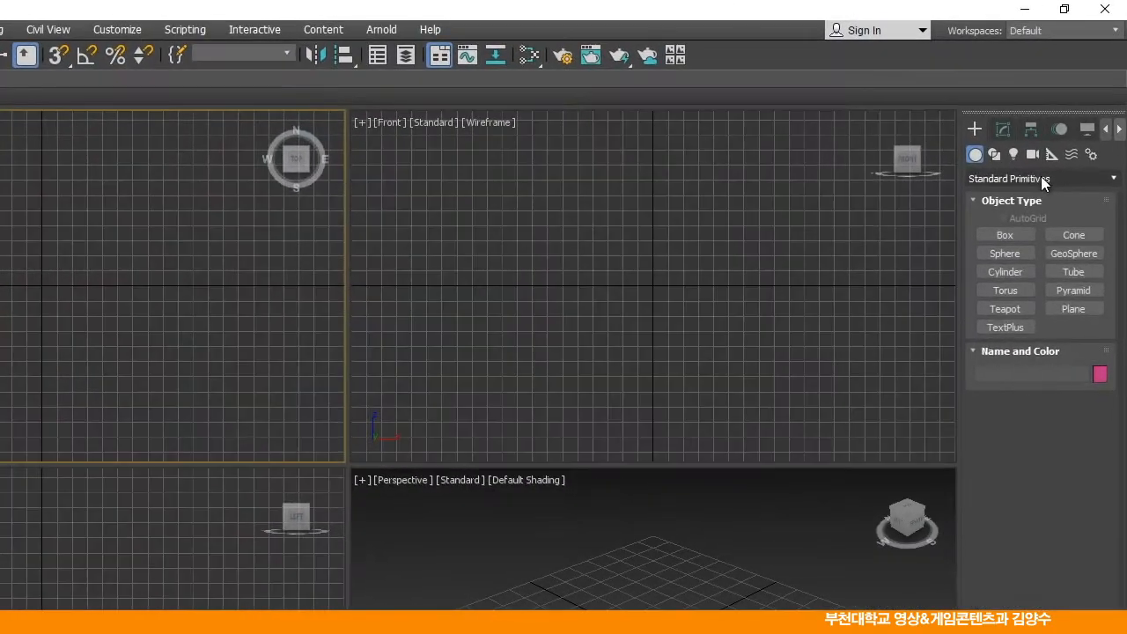
left_click(1068, 117)
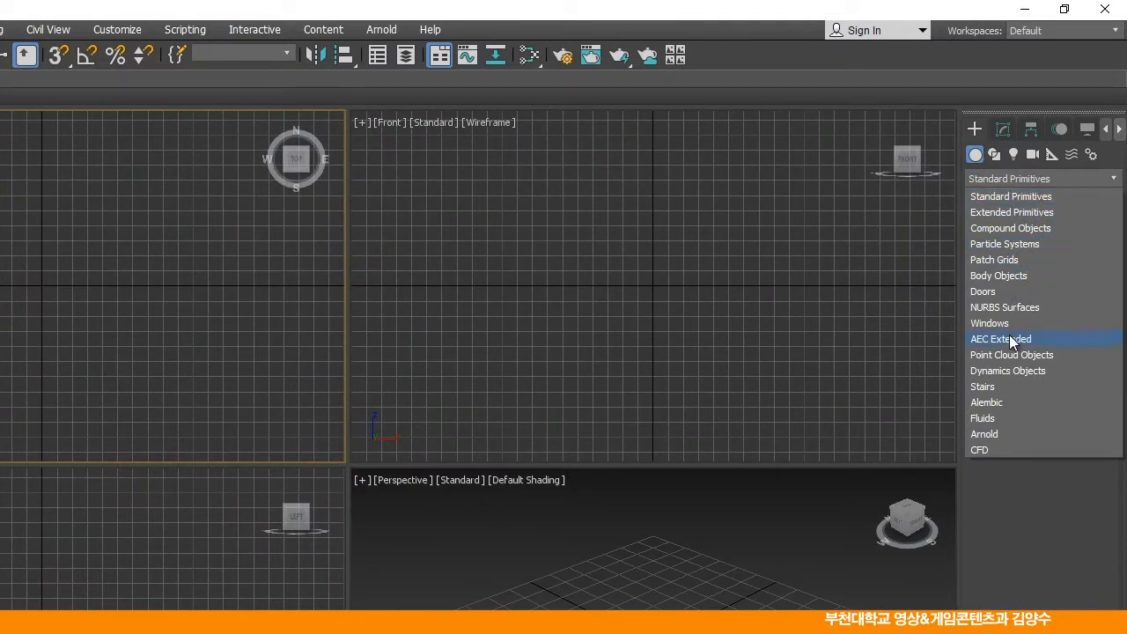
left_click(1046, 504)
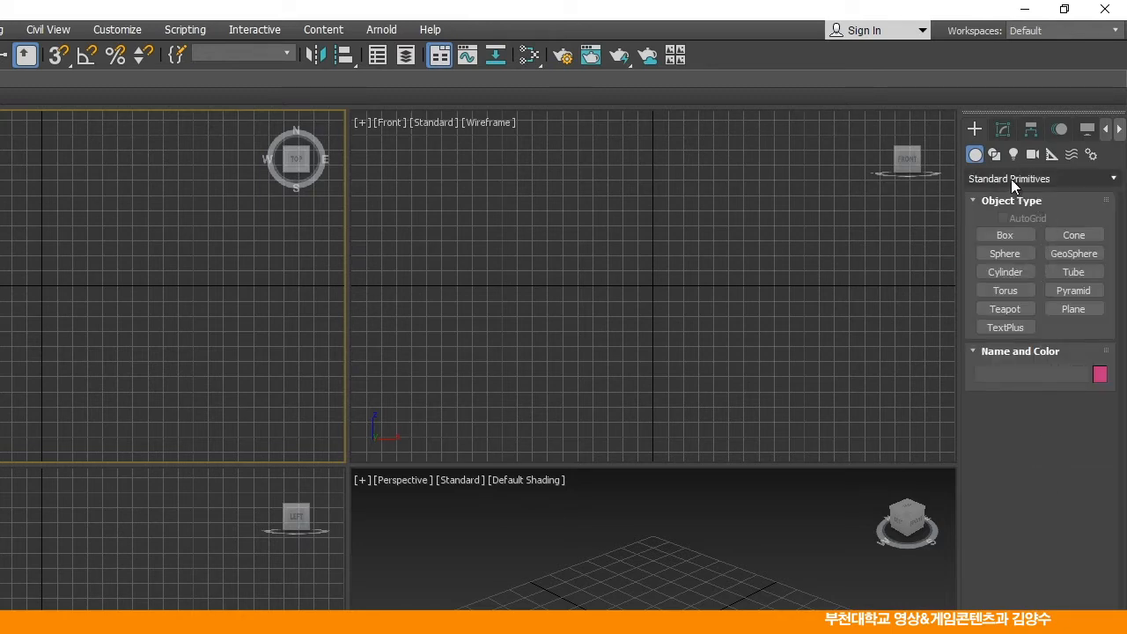
- Create a standard primitive sphere with a radius of about 42.4 at the grid origin in the Top viewport
left_click(1002, 254)
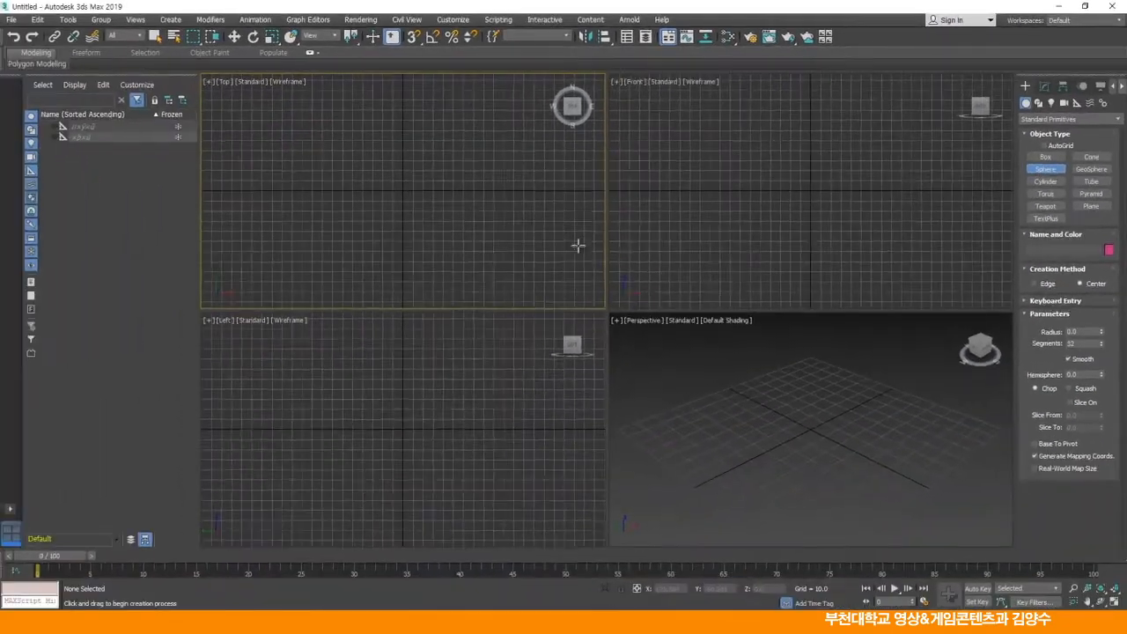
left_click_drag(402, 191, 440, 205)
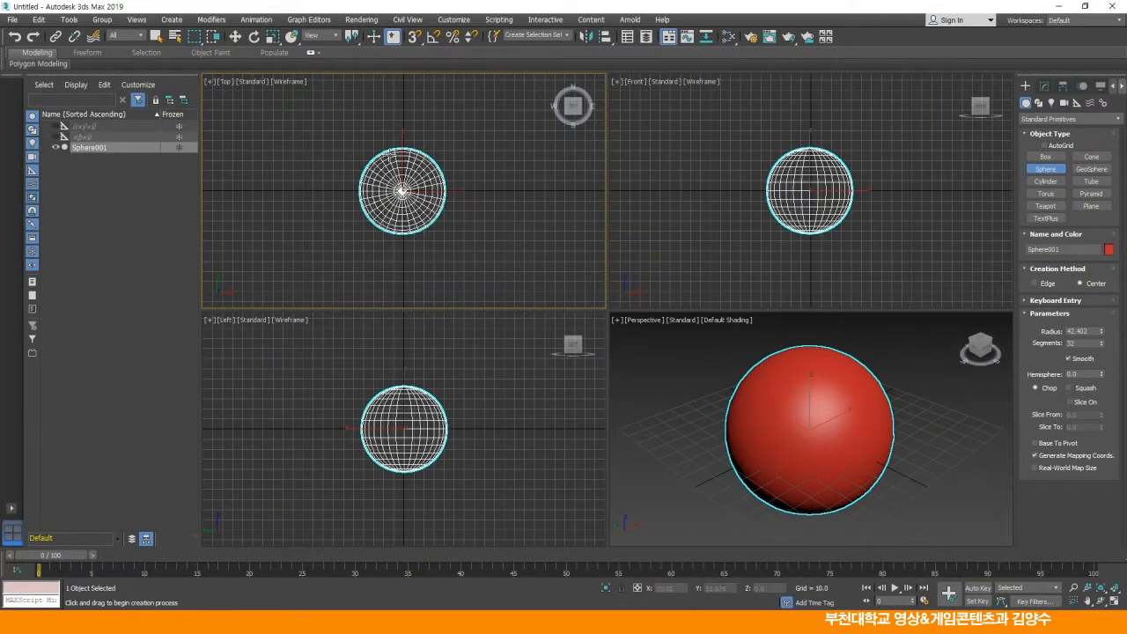
left_click(235, 36)
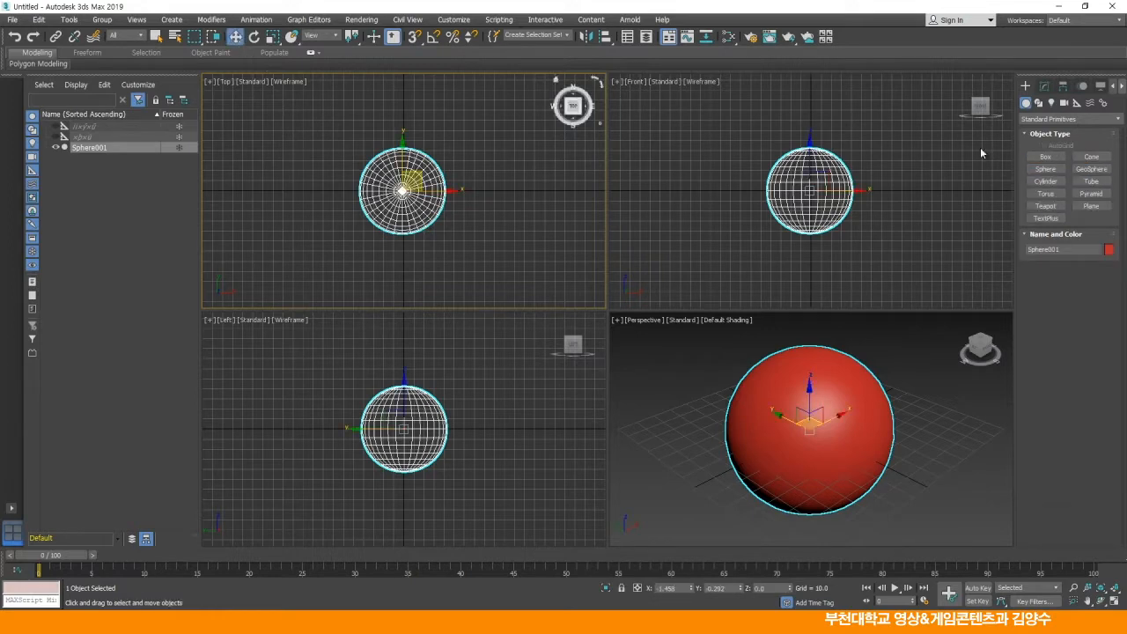
- Change the sphere's object color to light purple
left_click(1044, 86)
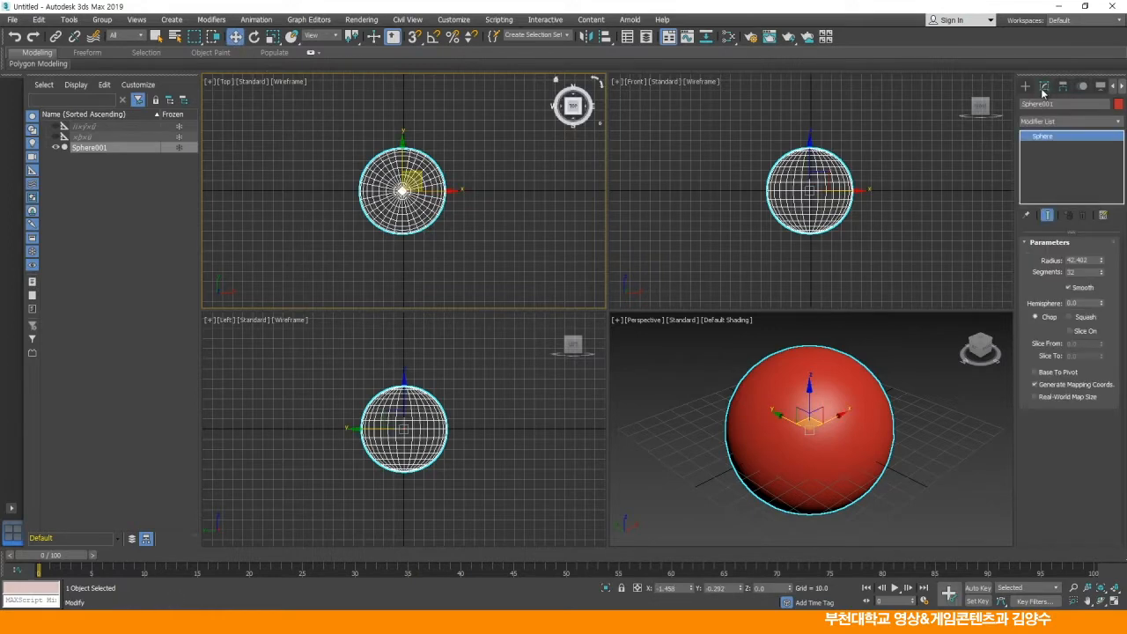
left_click(1116, 106)
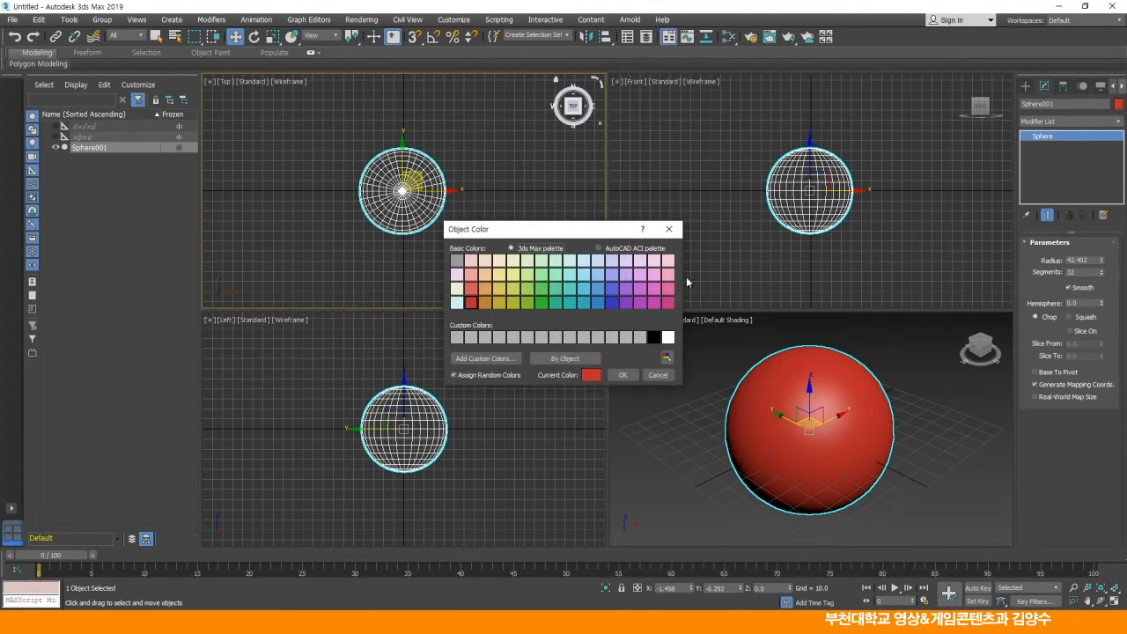
left_click(626, 273)
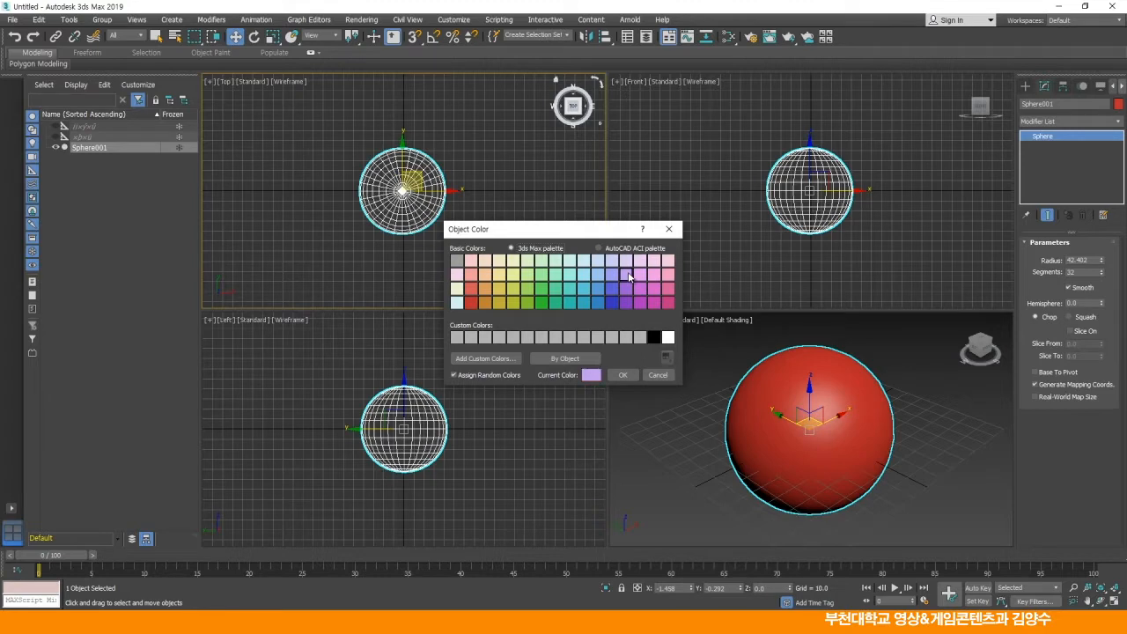
left_click(622, 375)
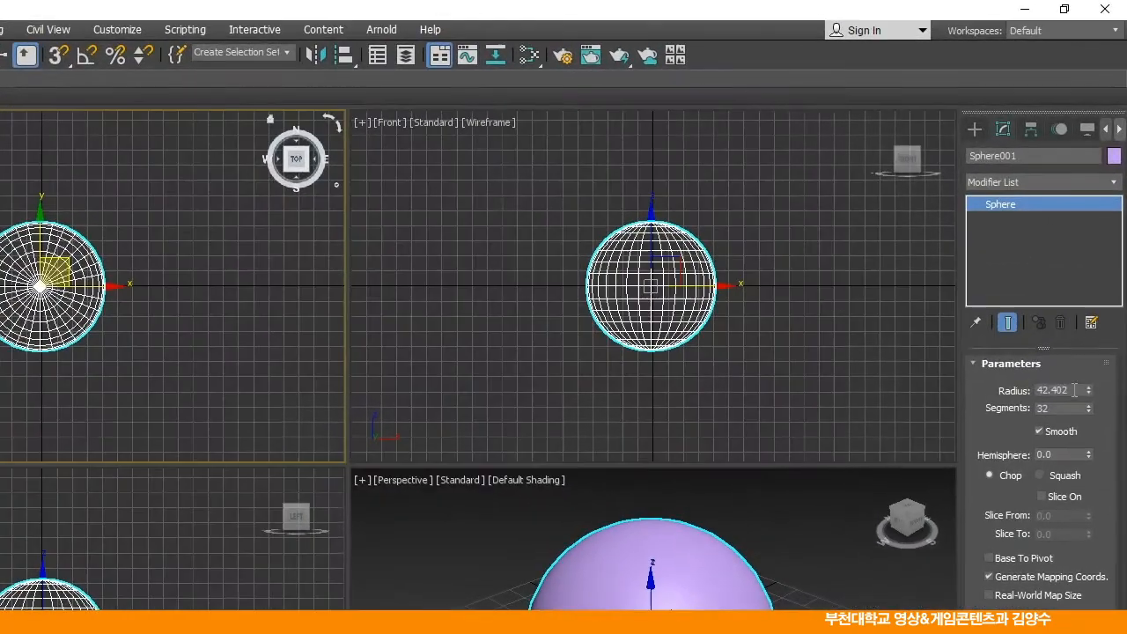
- Set the sphere's radius to 50
left_click(1080, 260)
type("50")
key("Return")
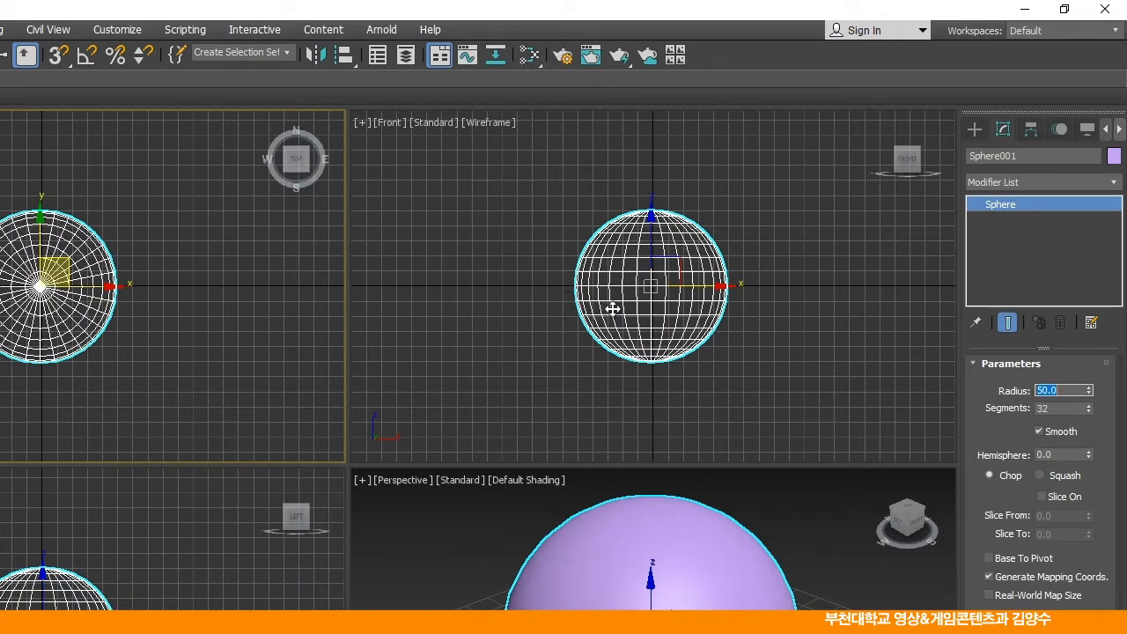
- Try 24 and 12 segments on the sphere and return the segment count to 32
key("Tab")
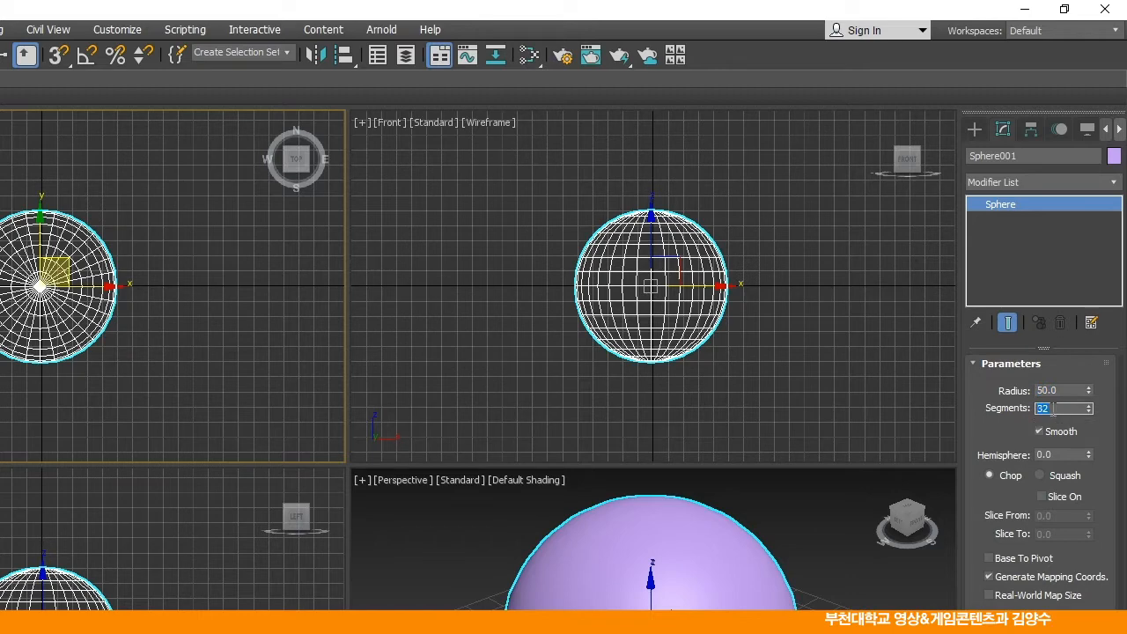
type("24")
key("Return")
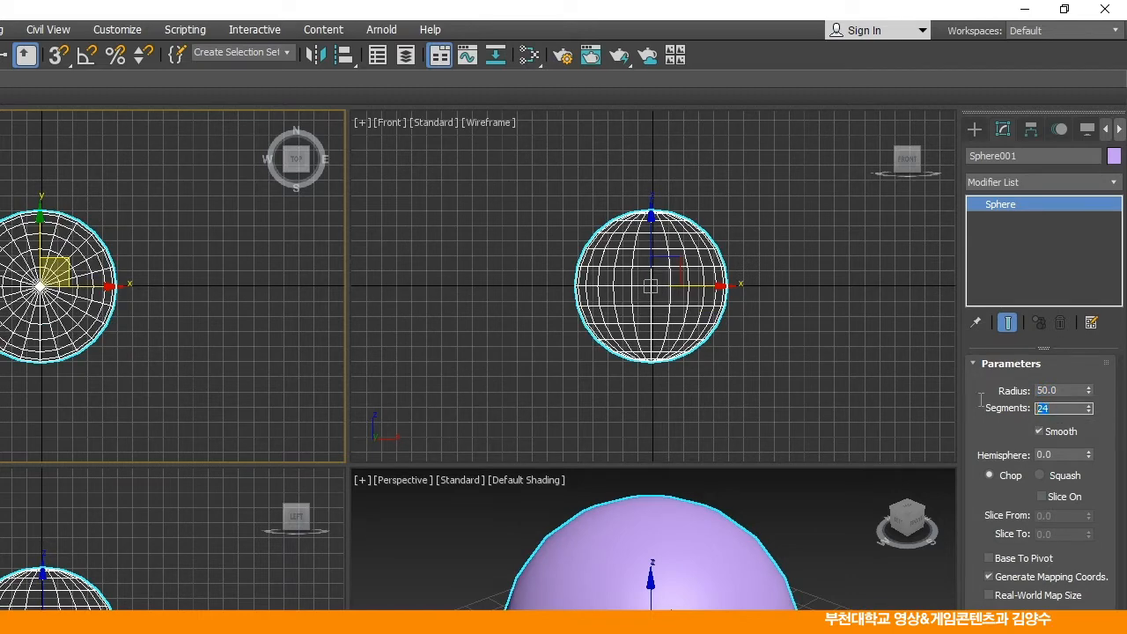
type("12")
key("Return")
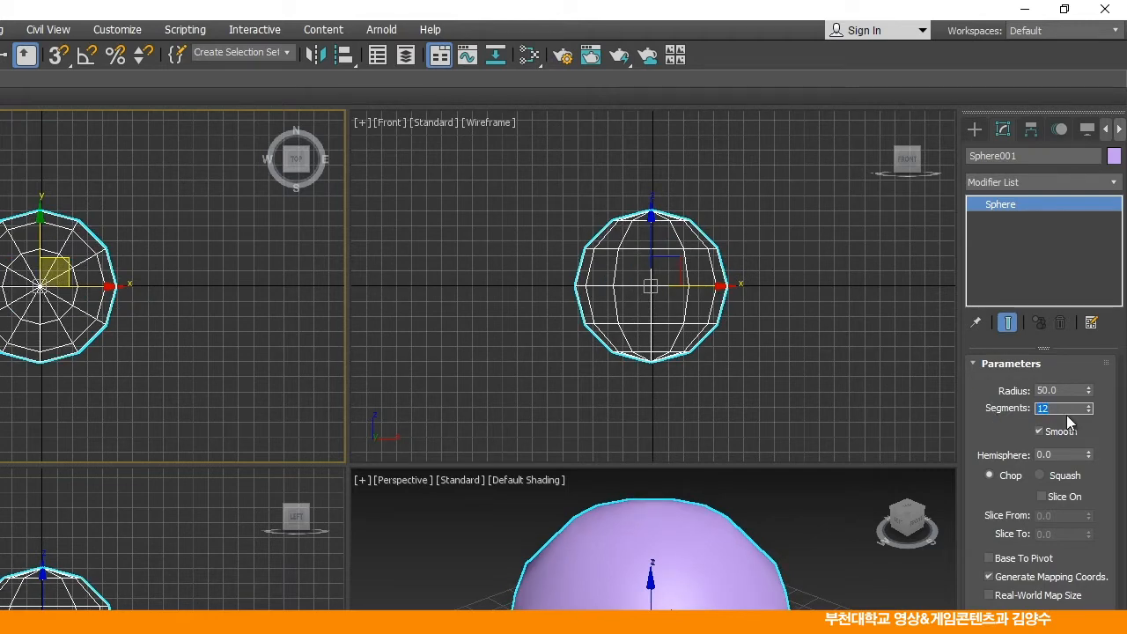
type("32")
key("Return")
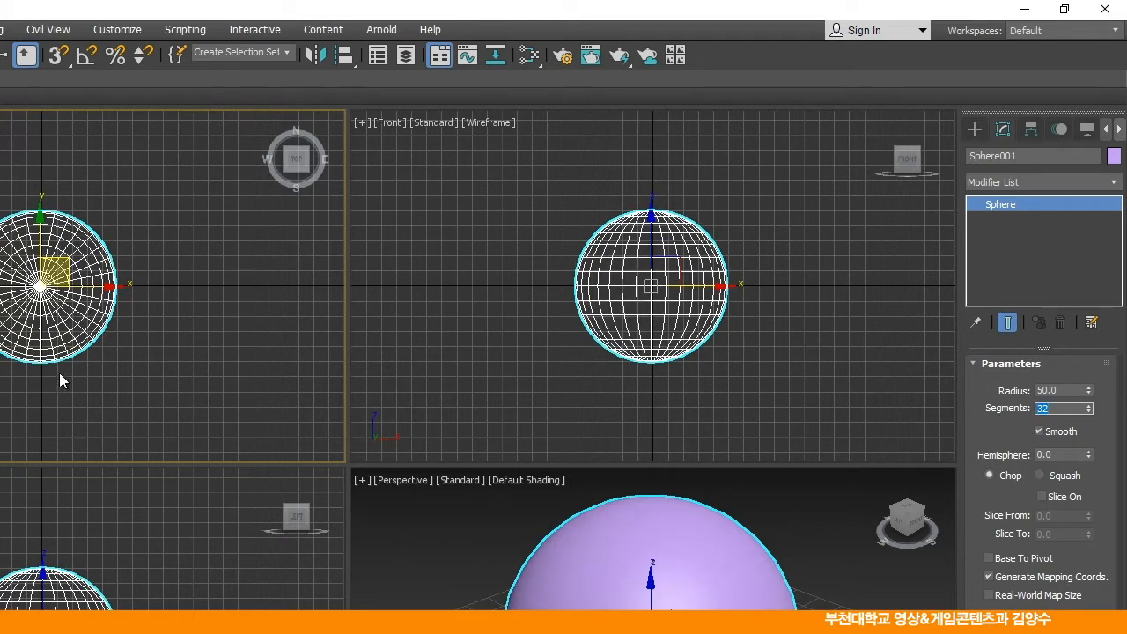
- Deselect the sphere and switch the Top, Front and Left viewports from wireframe to default shading
left_click(135, 377)
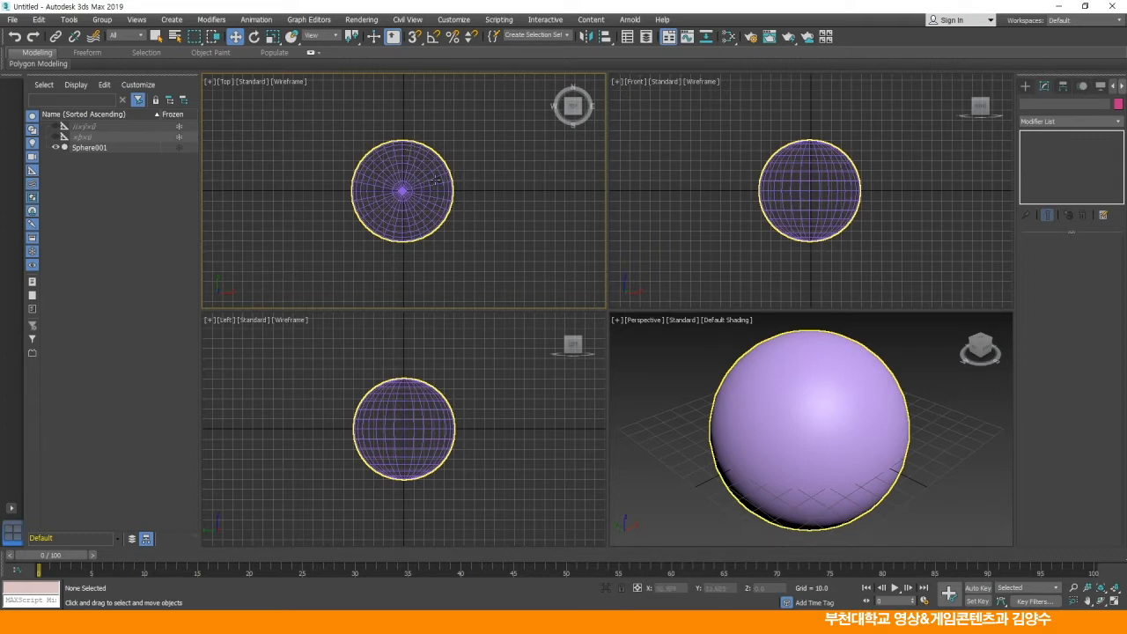
key("F3")
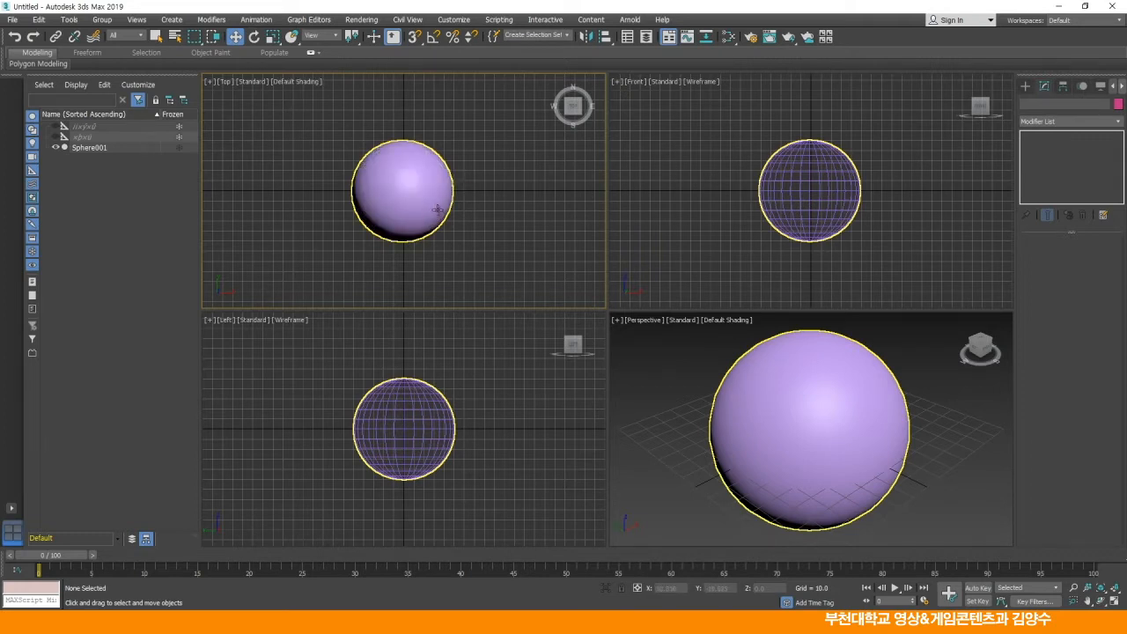
left_click(668, 186)
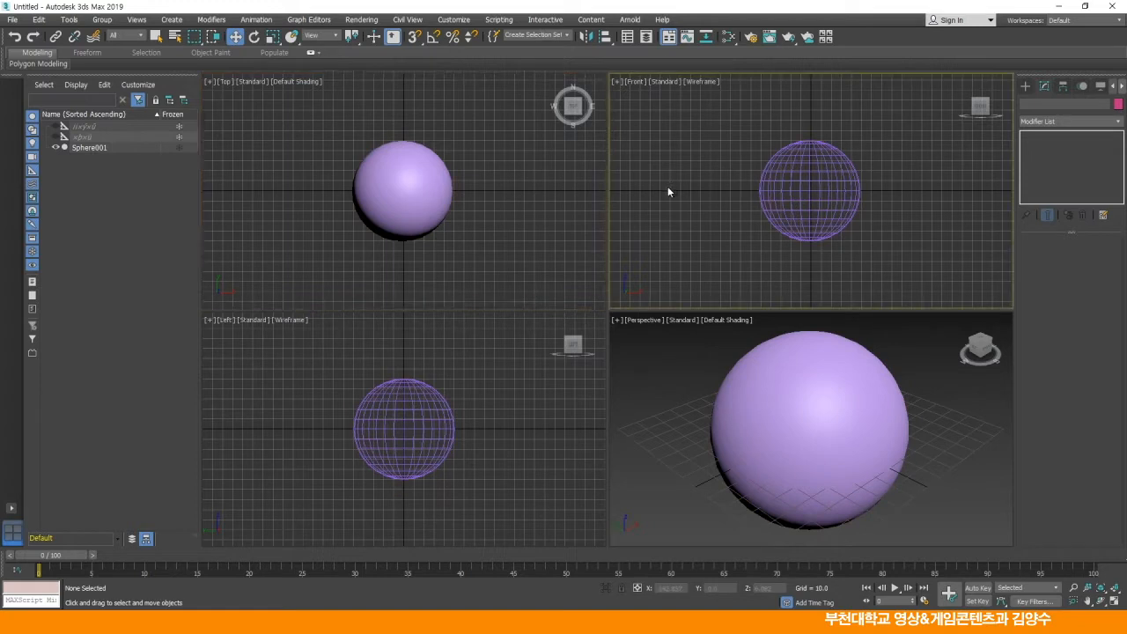
key("F3")
left_click(329, 389)
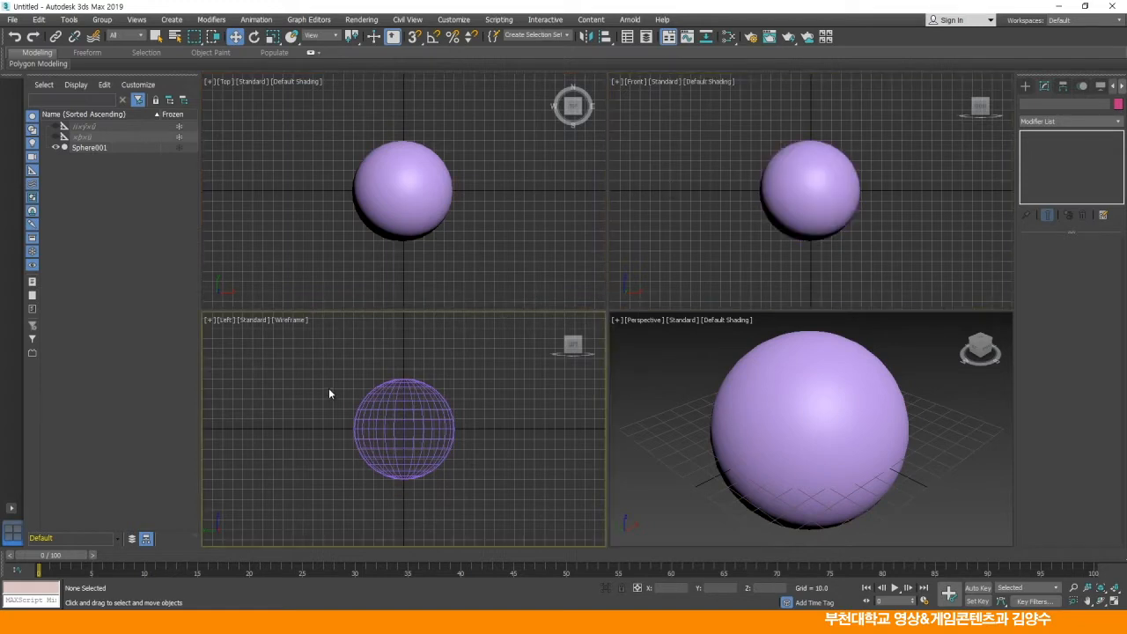
key("F3")
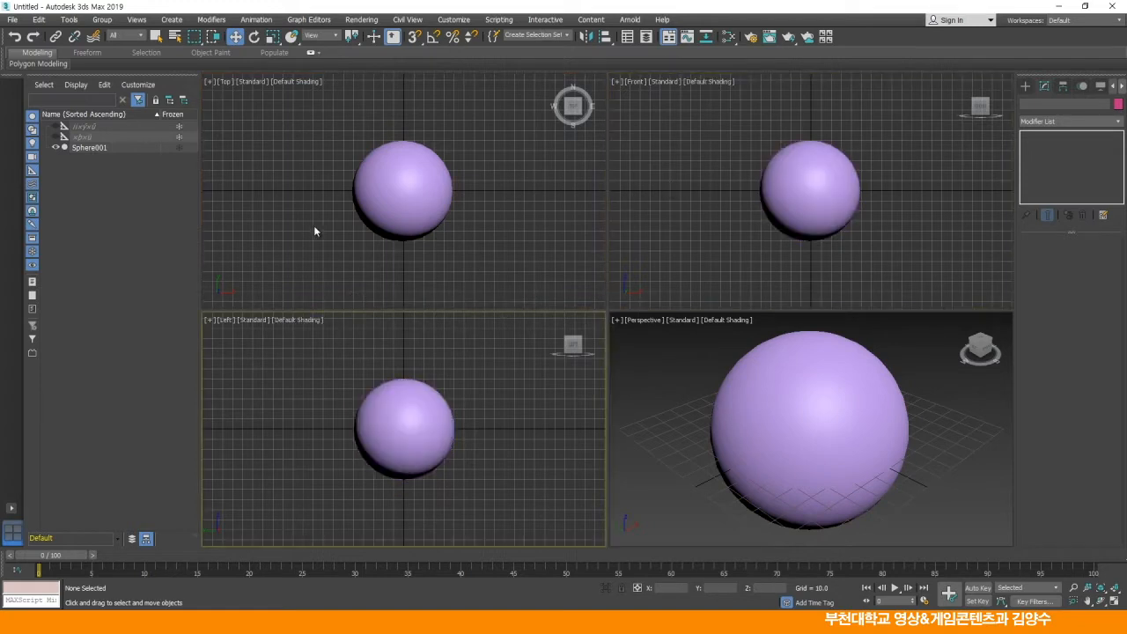
- Turn on edged faces in the Top, Front, Left and Perspective viewports
left_click(305, 174)
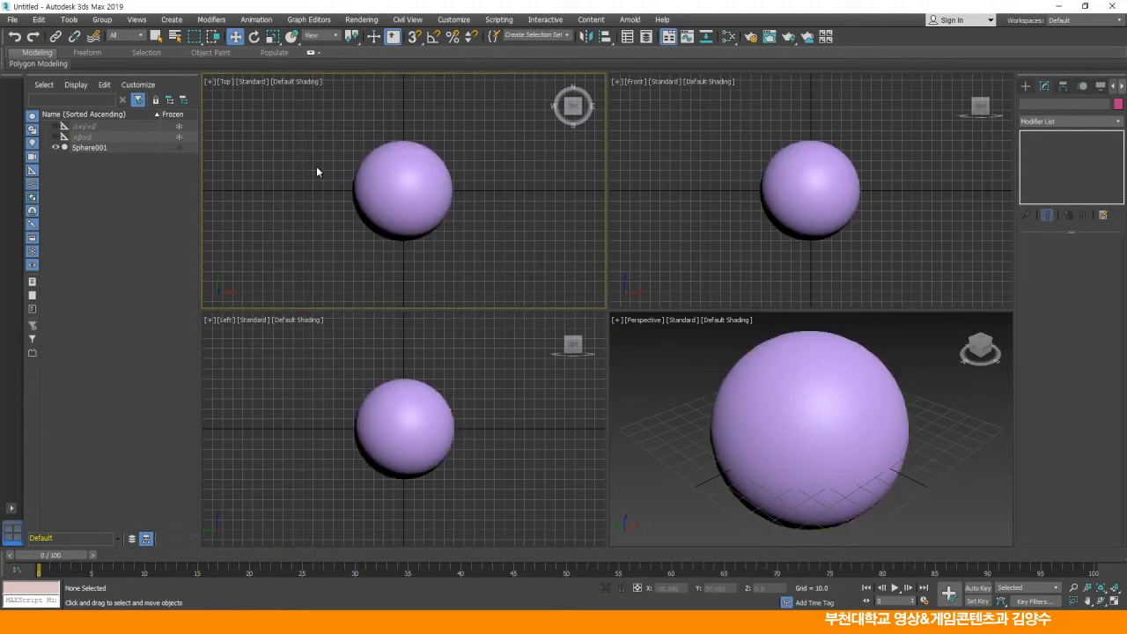
key("F4")
left_click(664, 176)
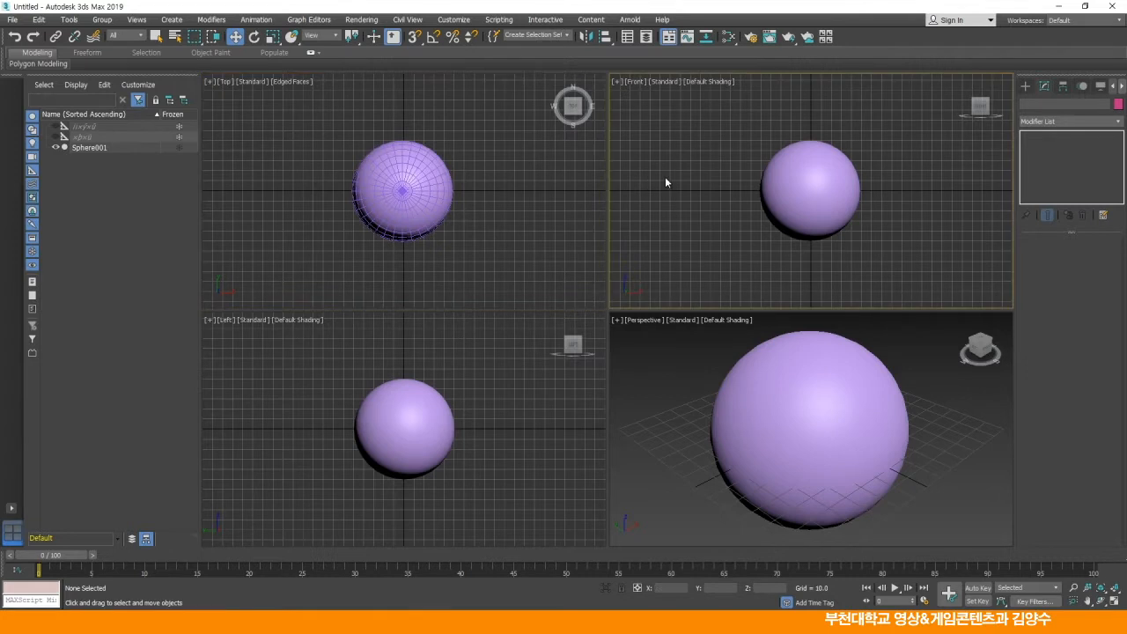
key("F4")
left_click(324, 372)
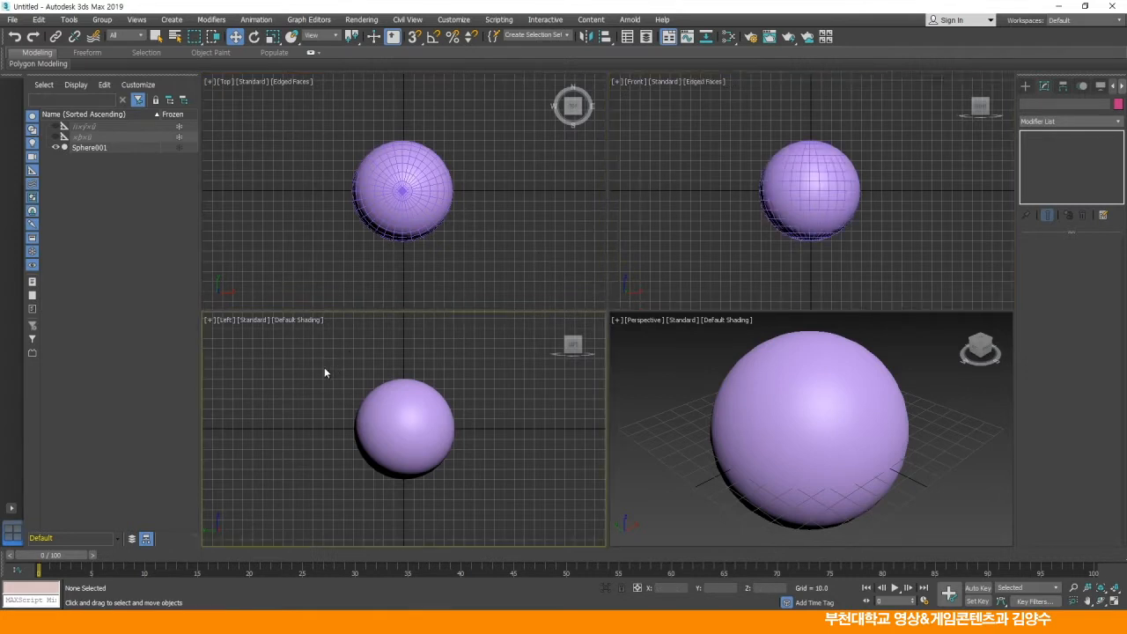
key("F4")
left_click(630, 349)
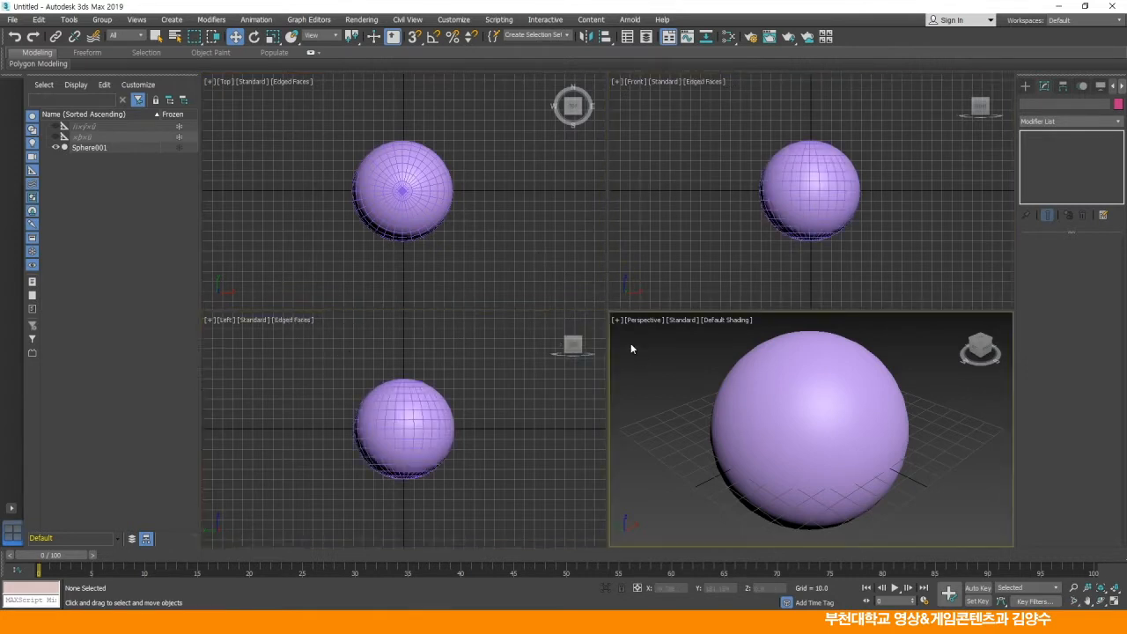
key("F4")
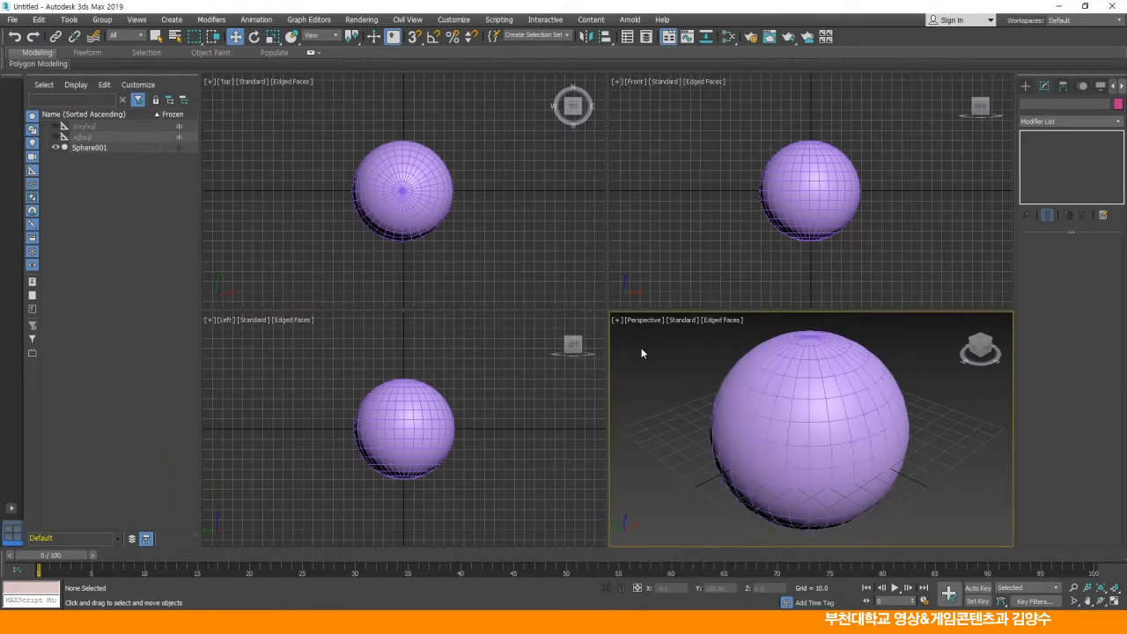
left_click(753, 375)
left_click(656, 340)
- Zoom the Top, Front and Left viewports to fit the sphere and activate the Perspective viewport
left_click(522, 263)
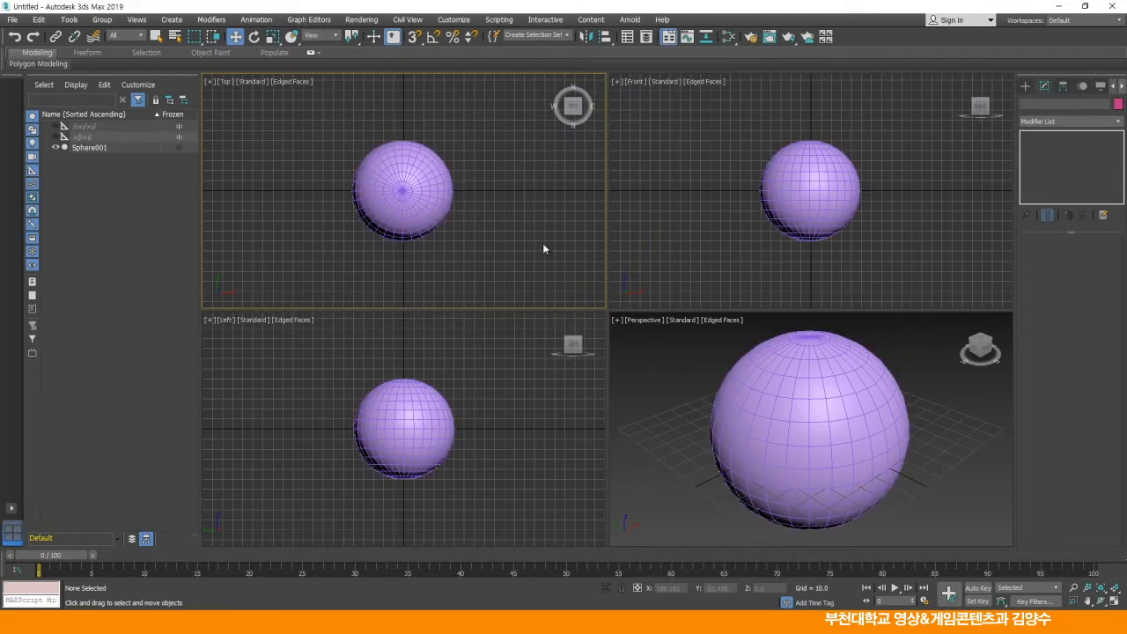
key("z")
left_click(651, 202)
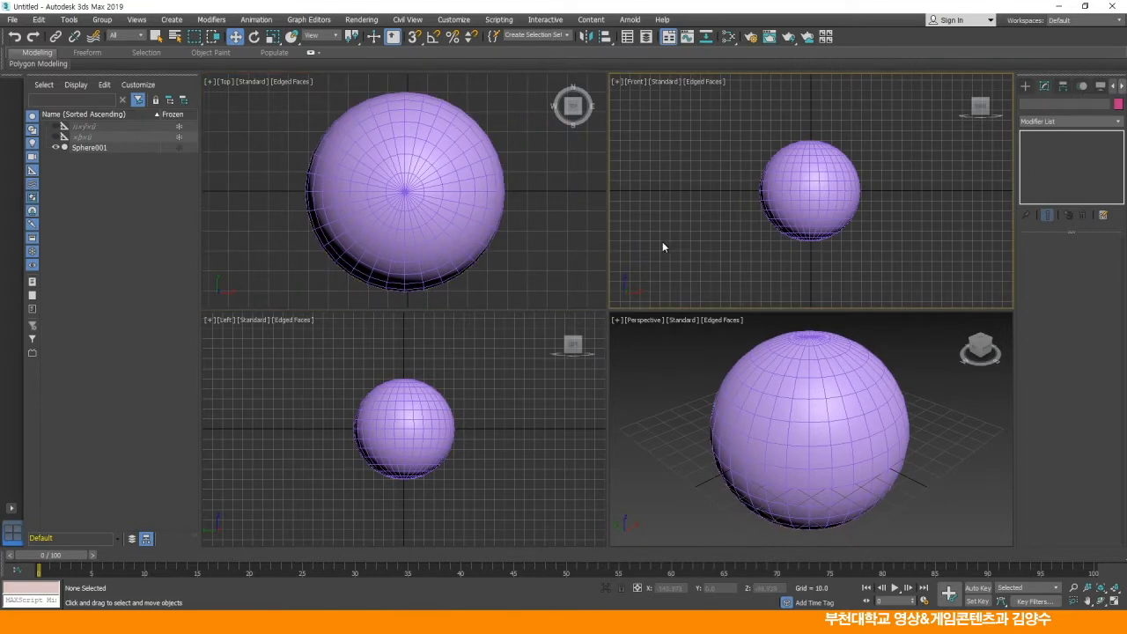
key("z")
left_click(291, 366)
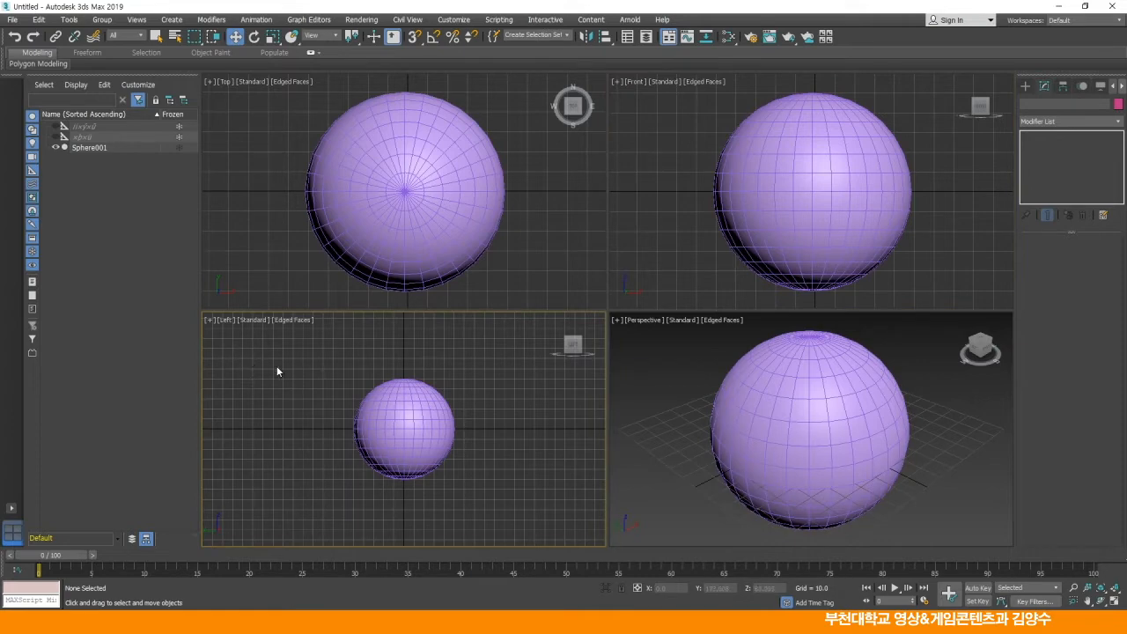
key("z")
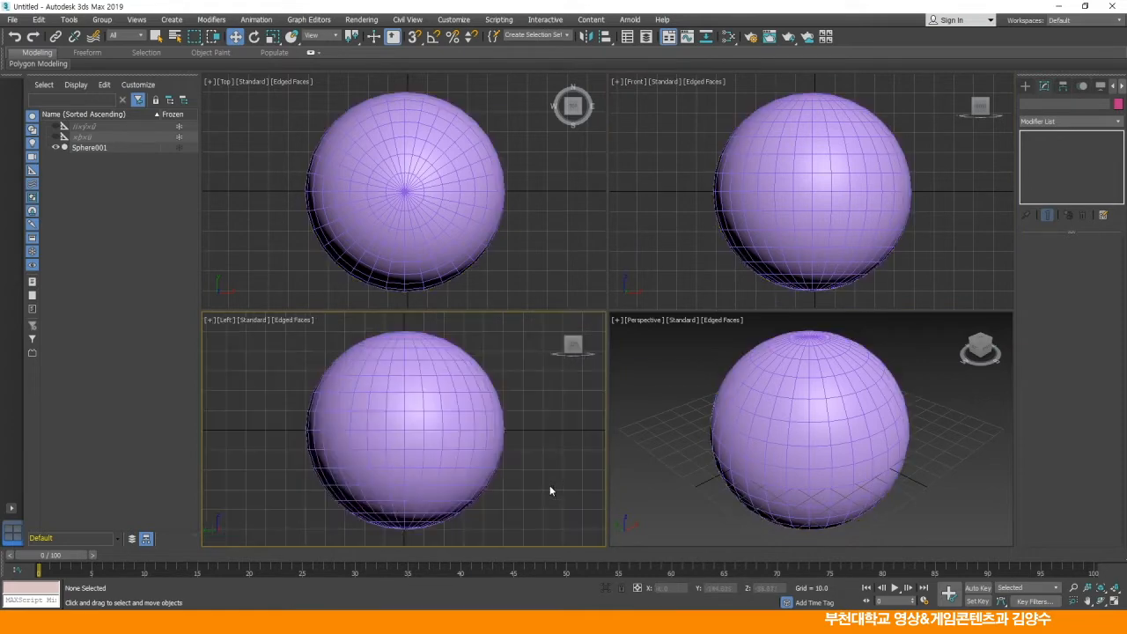
left_click(642, 415)
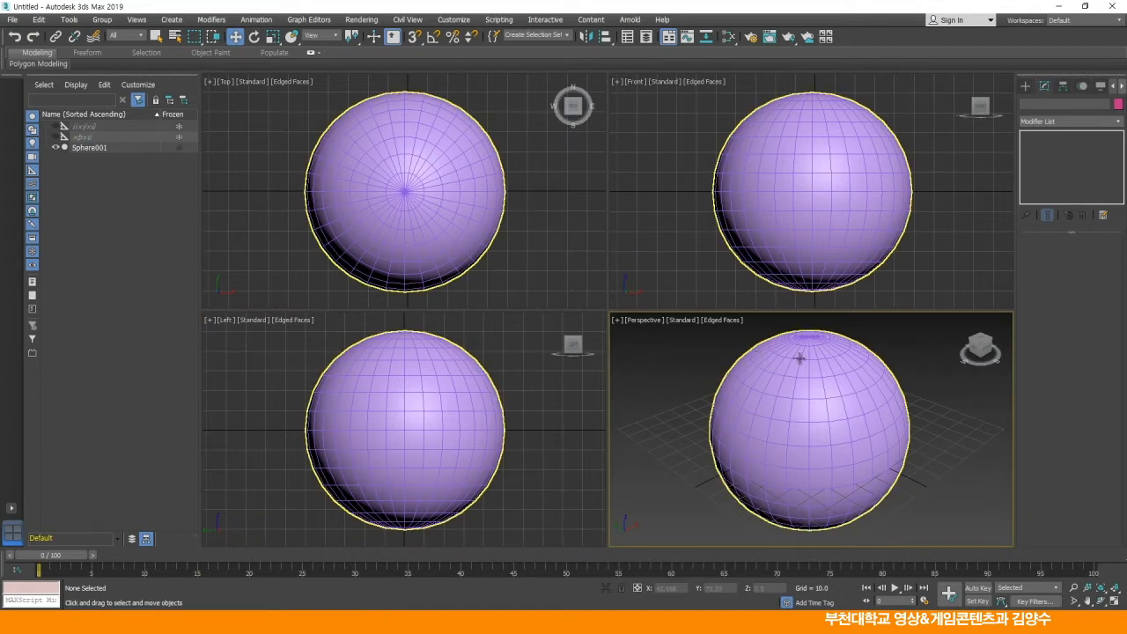
- Select the sphere and reset its X and Y position to 0
scroll(653, 428, "down", 3)
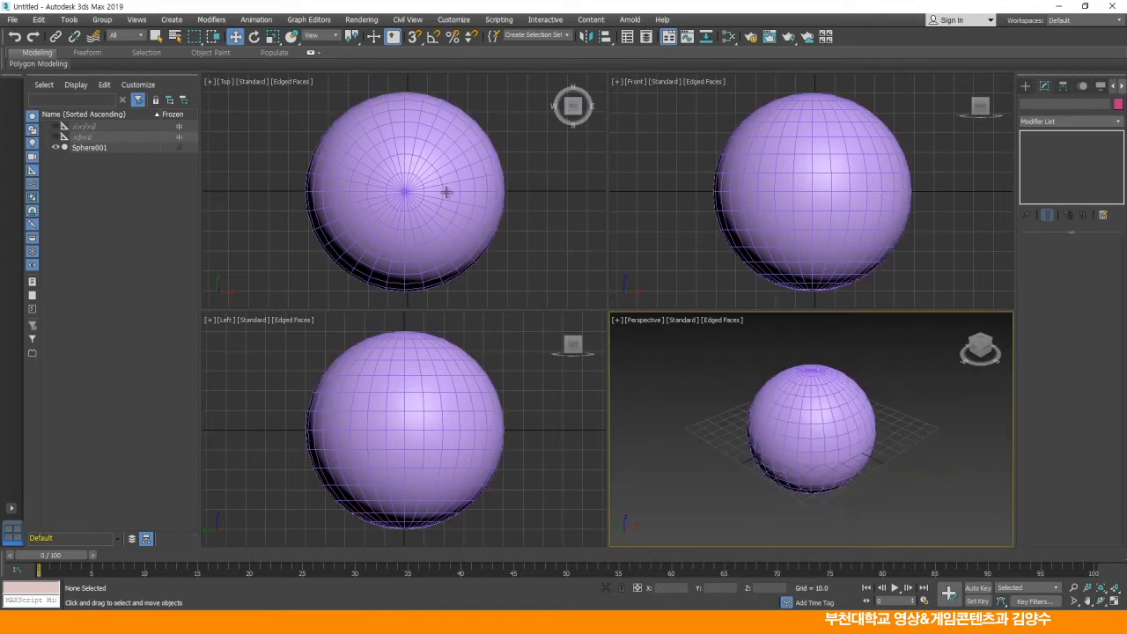
left_click(391, 148)
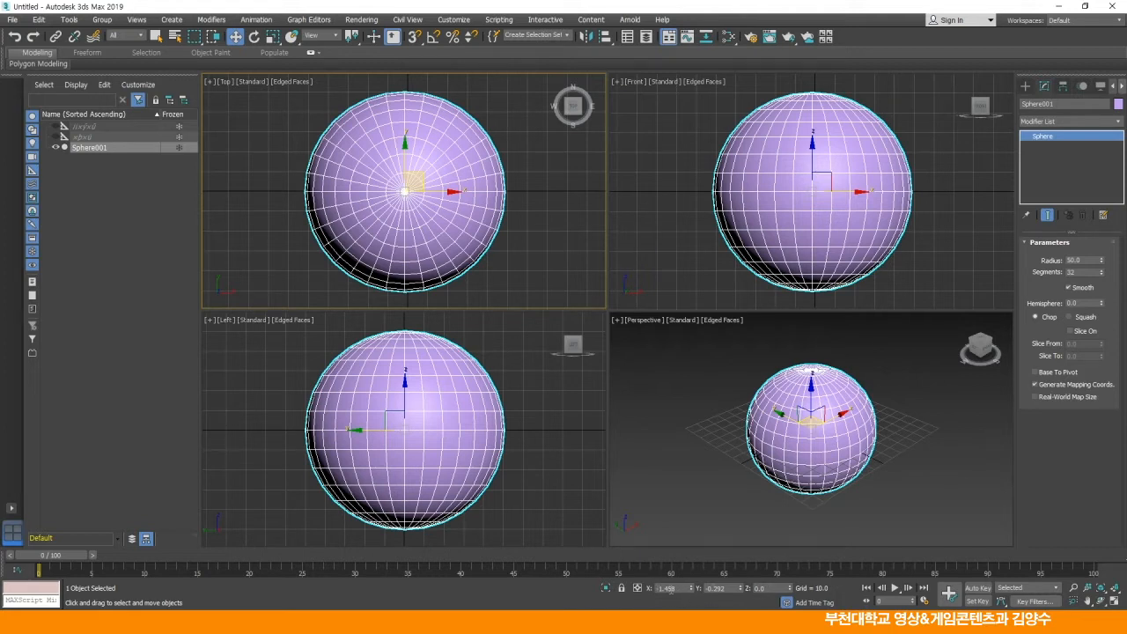
right_click(691, 587)
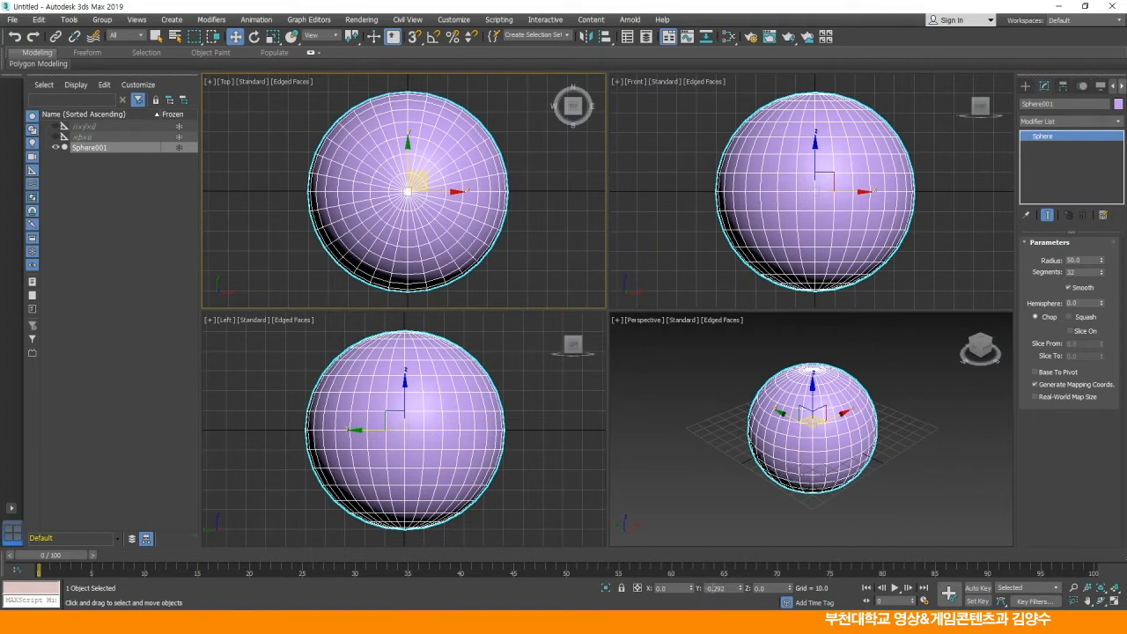
right_click(741, 589)
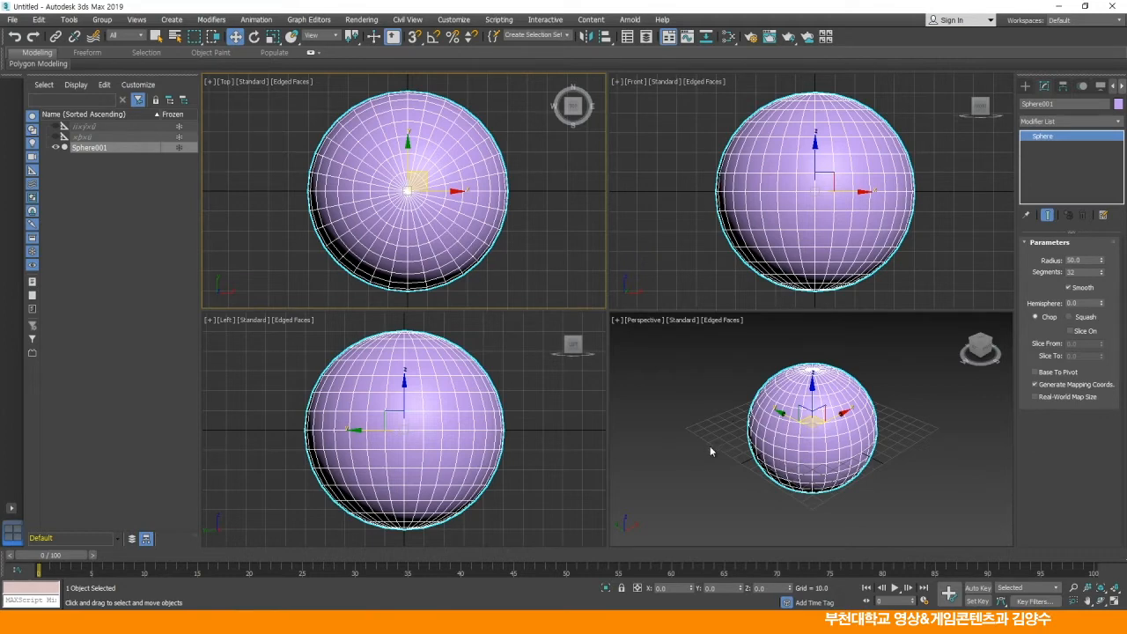
- Deselect the sphere, maximize the Perspective viewport and hide its grid
left_click(683, 413)
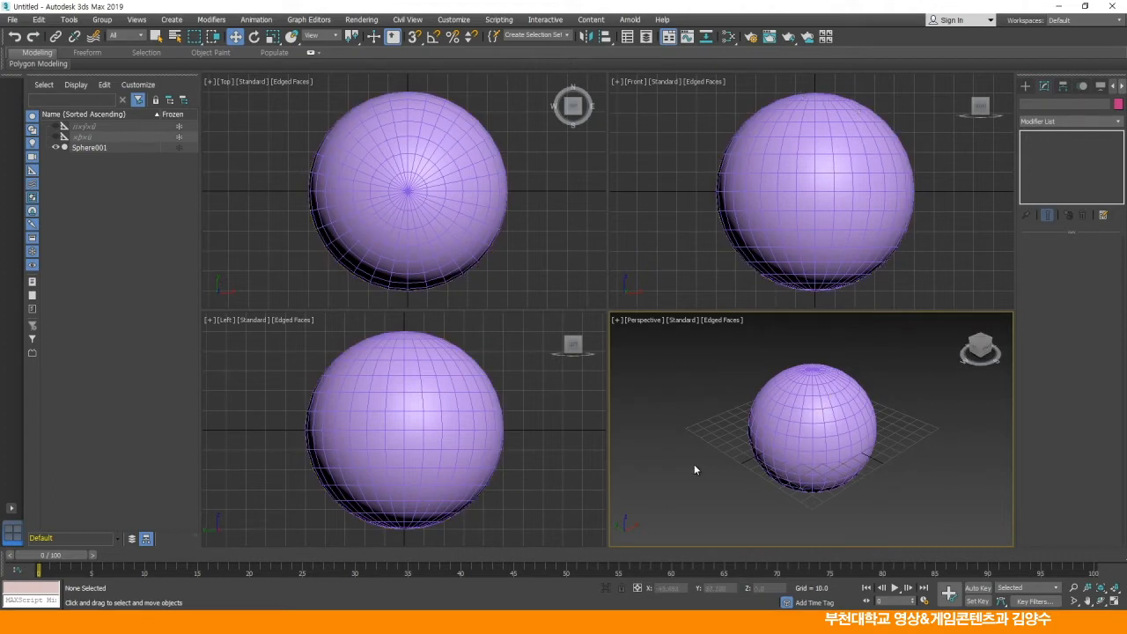
key("alt+w")
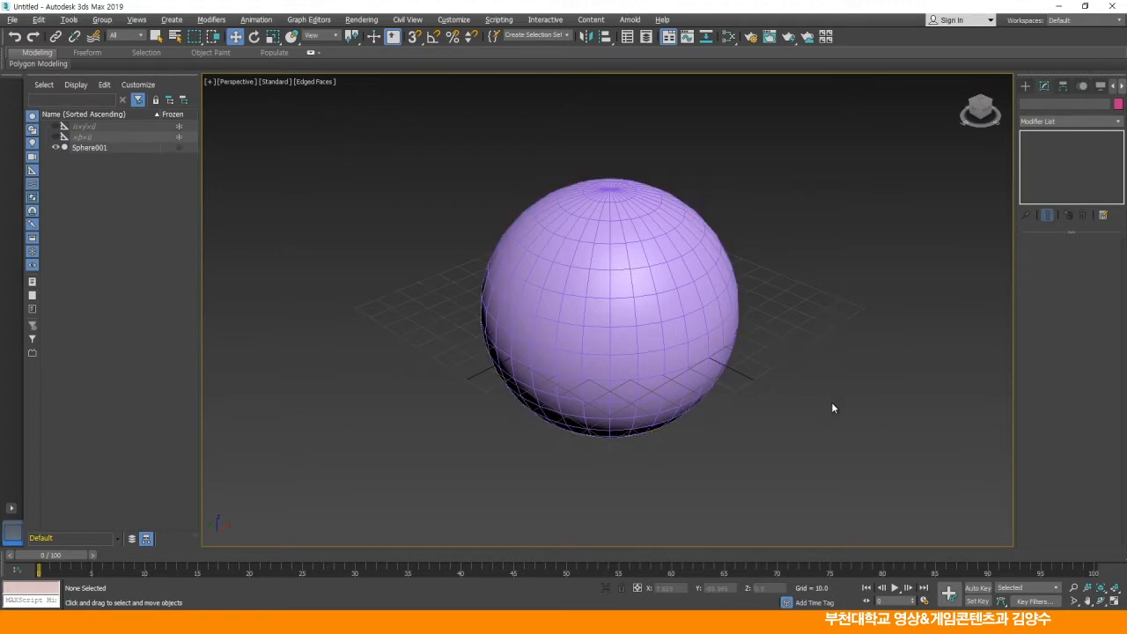
key("g")
- Try moving the sphere freely along X, Y and Z and reset its position to 0 on all three axes
left_click(640, 298)
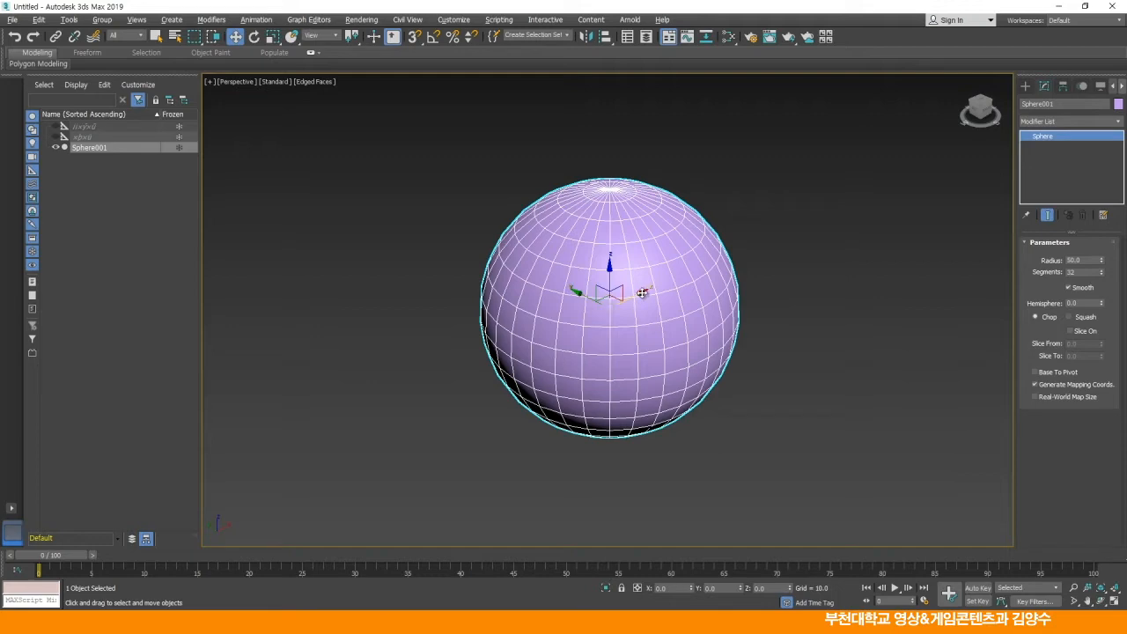
mouse_move(642, 292)
left_mouse_down()
mouse_move(814, 199)
mouse_move(475, 363)
mouse_move(708, 286)
mouse_move(648, 309)
left_mouse_up()
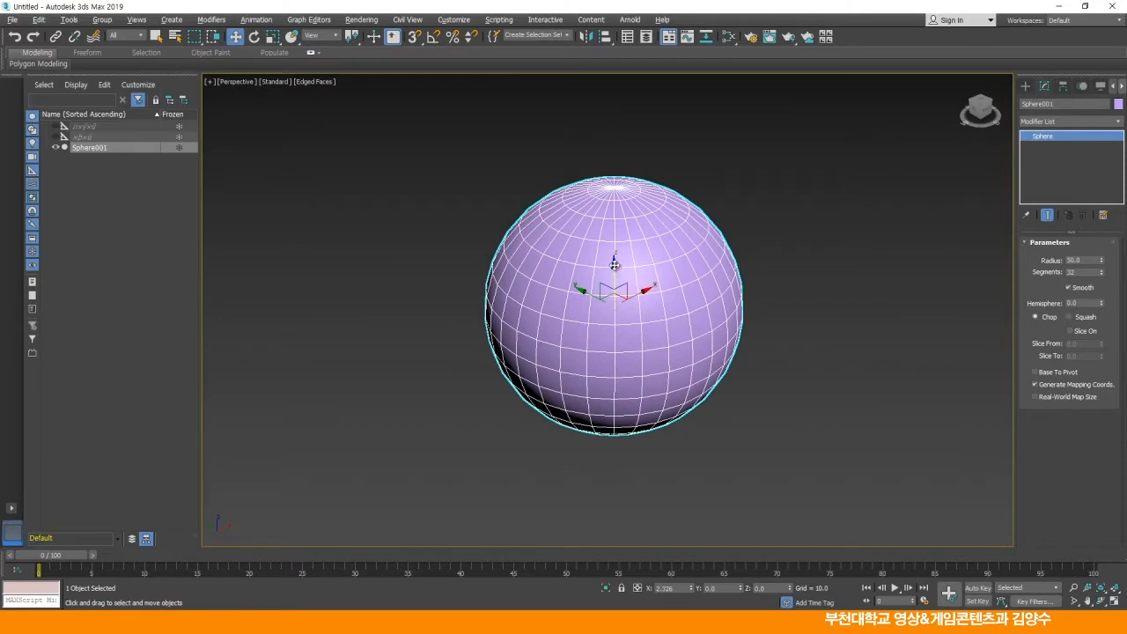
left_click_drag(613, 264, 556, 311)
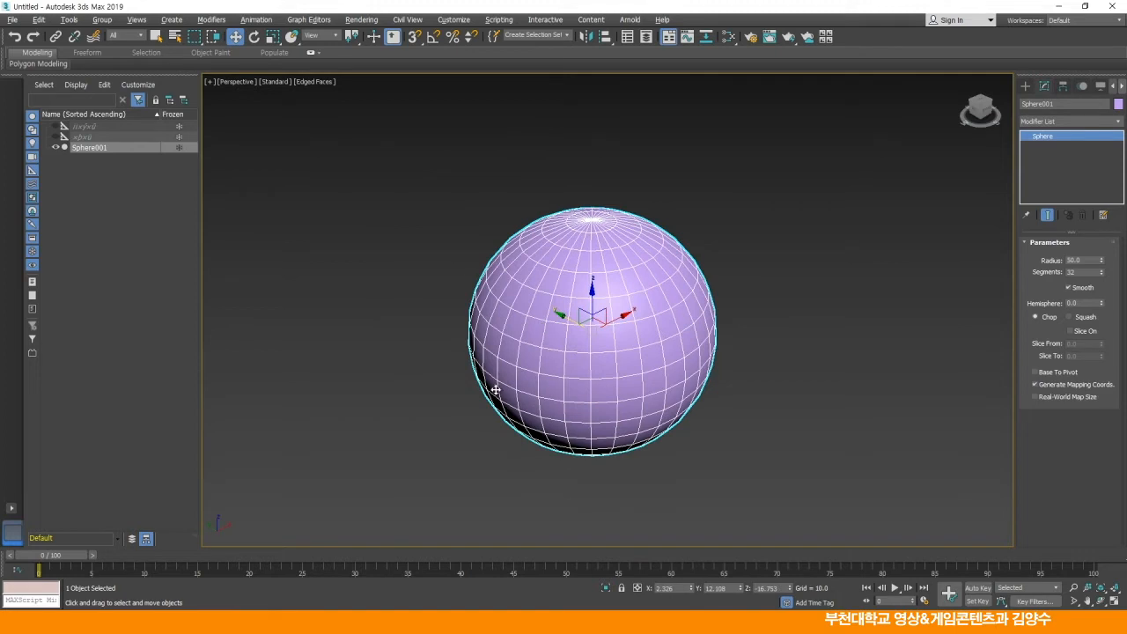
right_click(691, 590)
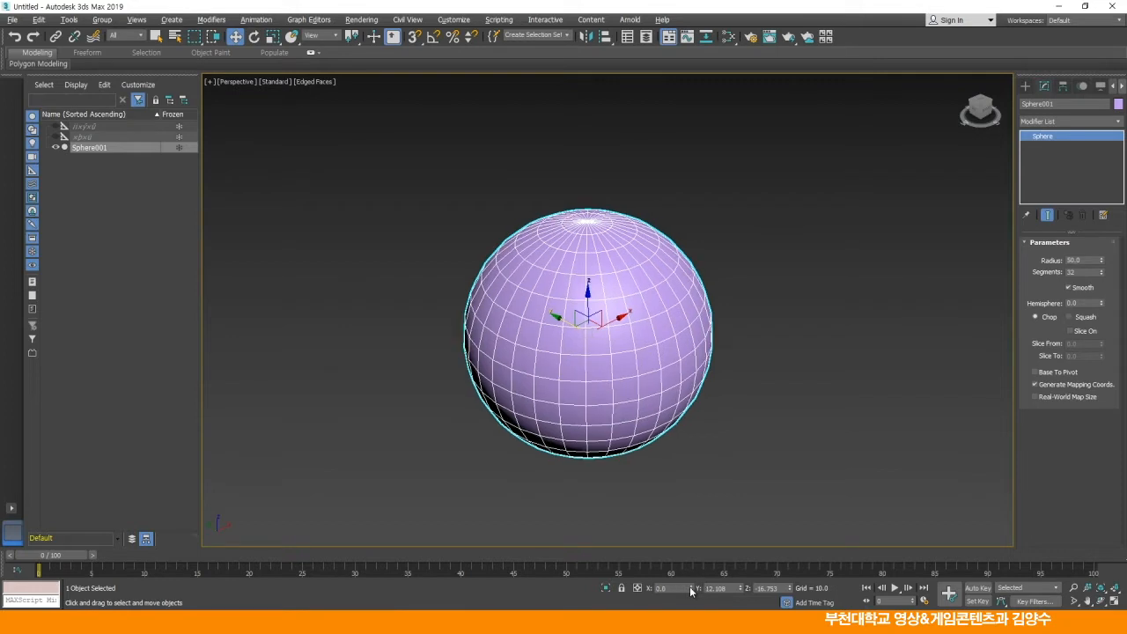
right_click(740, 589)
right_click(790, 589)
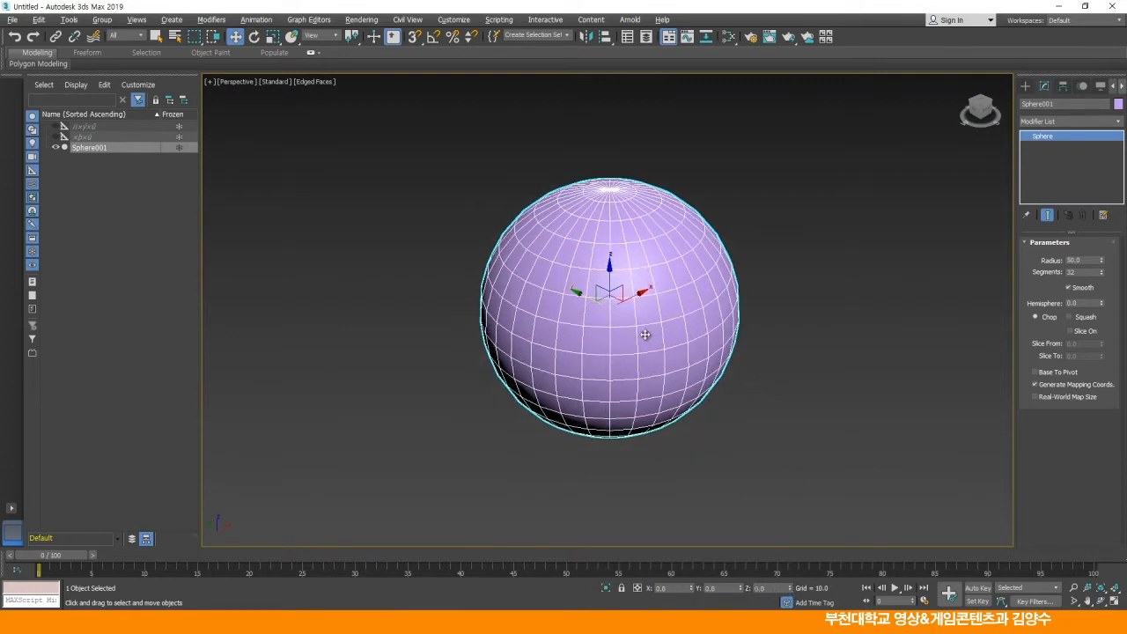
- Restore the four-viewport layout and delete the sphere
left_click(722, 427)
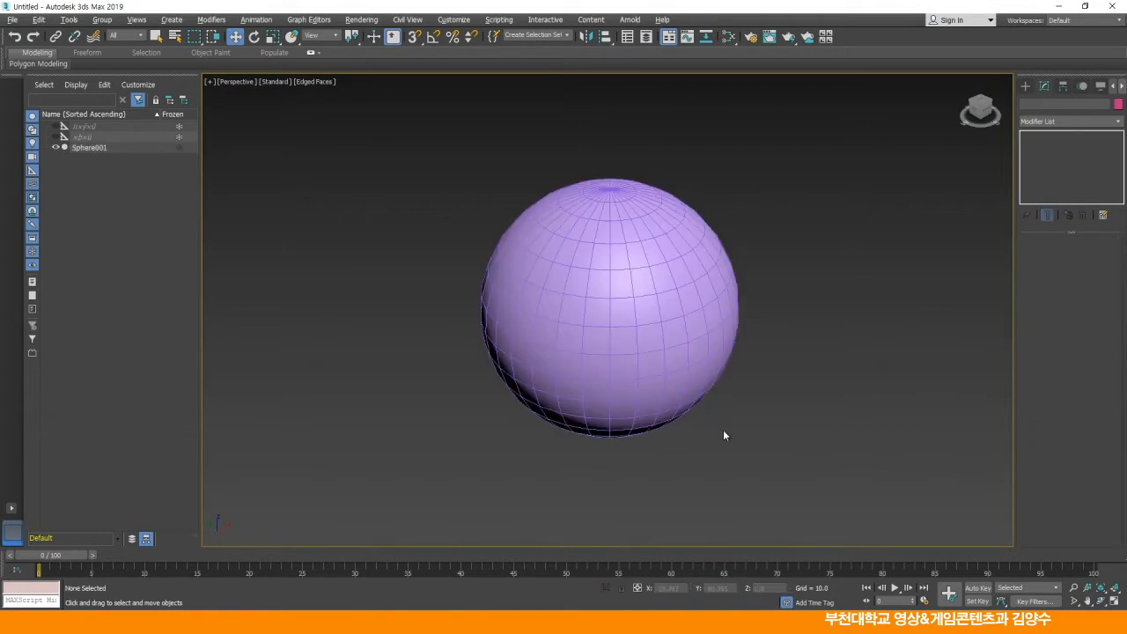
key("alt+w")
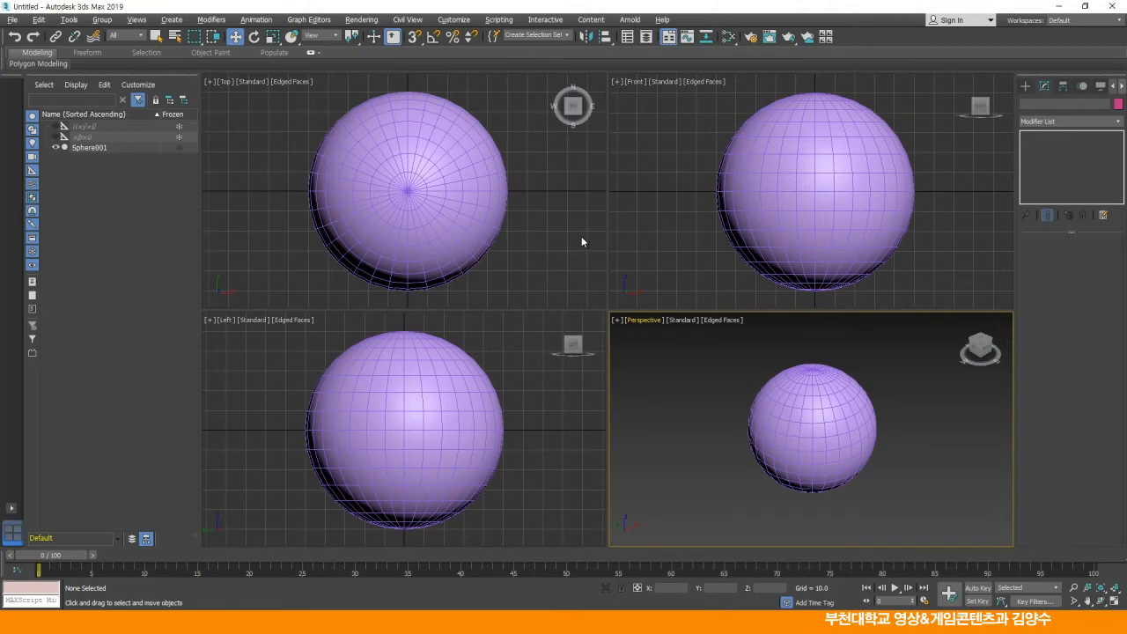
left_click(493, 206)
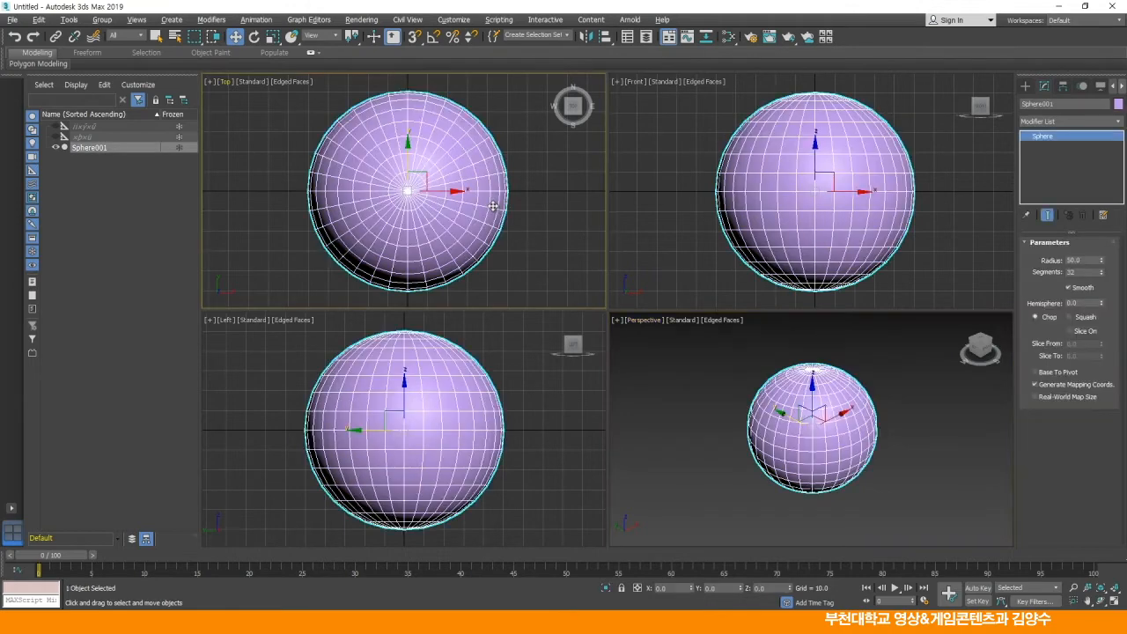
left_click(523, 258)
left_click(493, 212)
key("Delete")
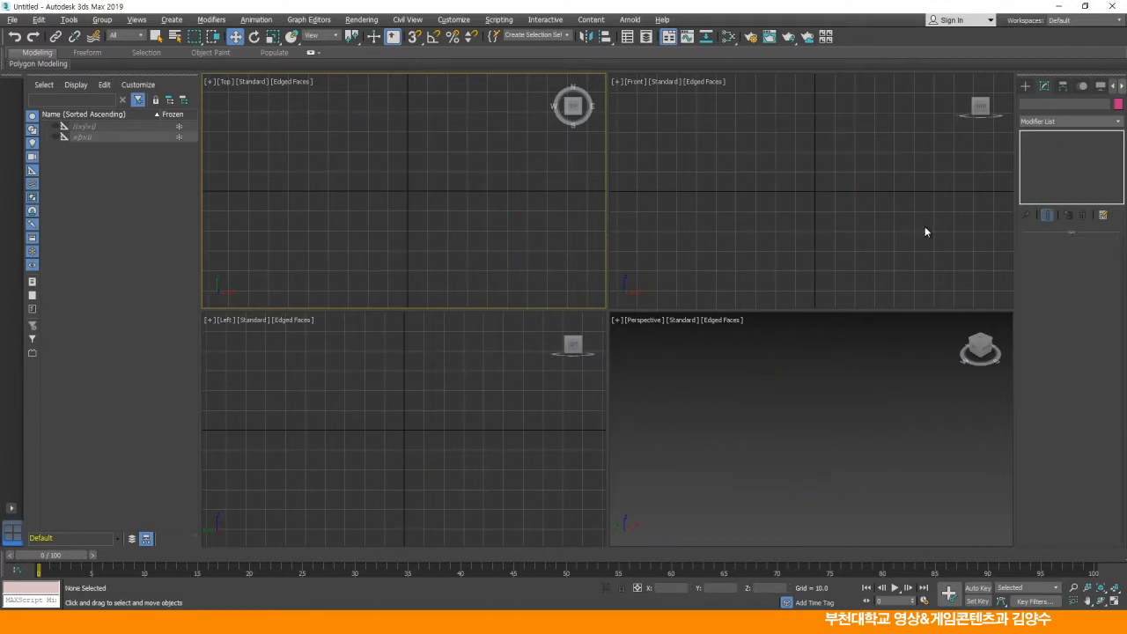
- Create a standard cylinder at the origin in the Top viewport, about 17.8 in radius and about 47.7 high
left_click(1024, 85)
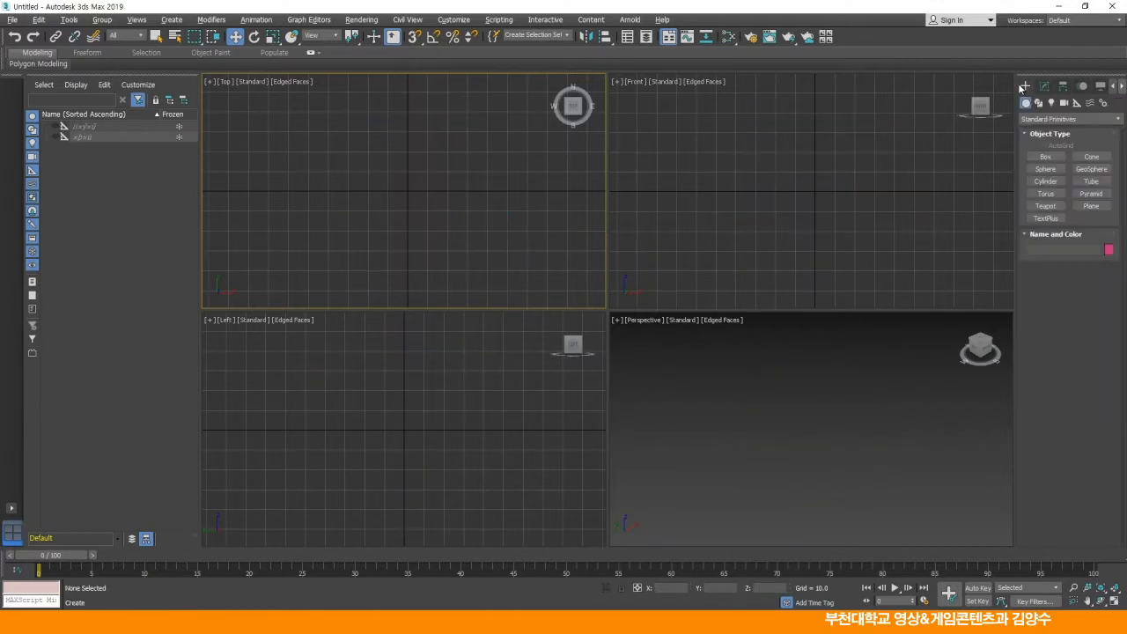
left_click(1045, 181)
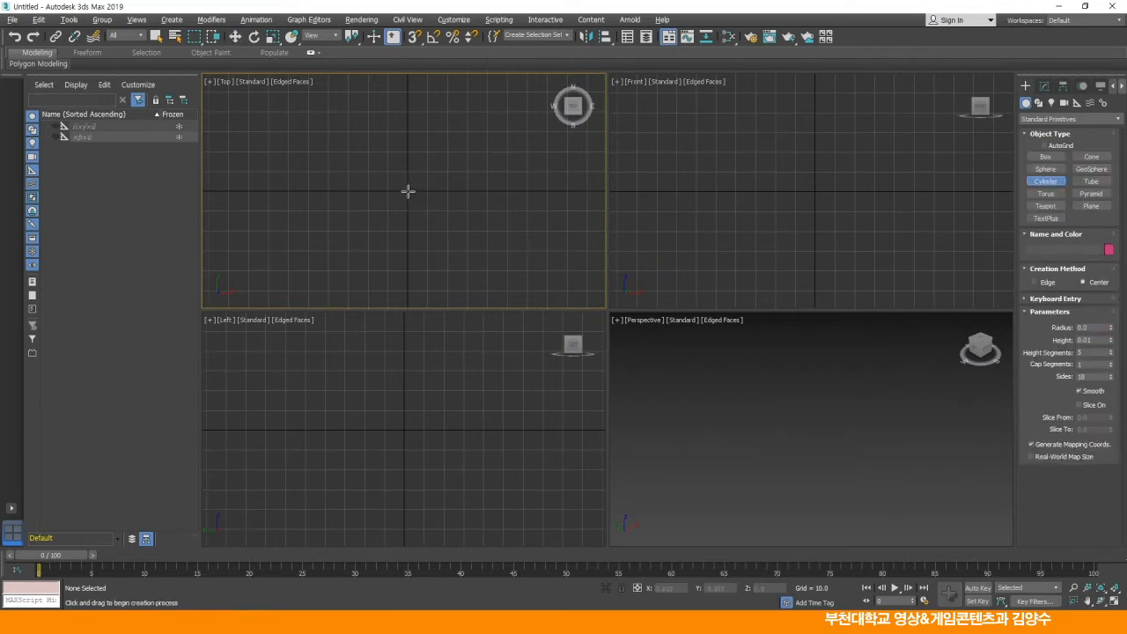
left_click_drag(407, 191, 422, 224)
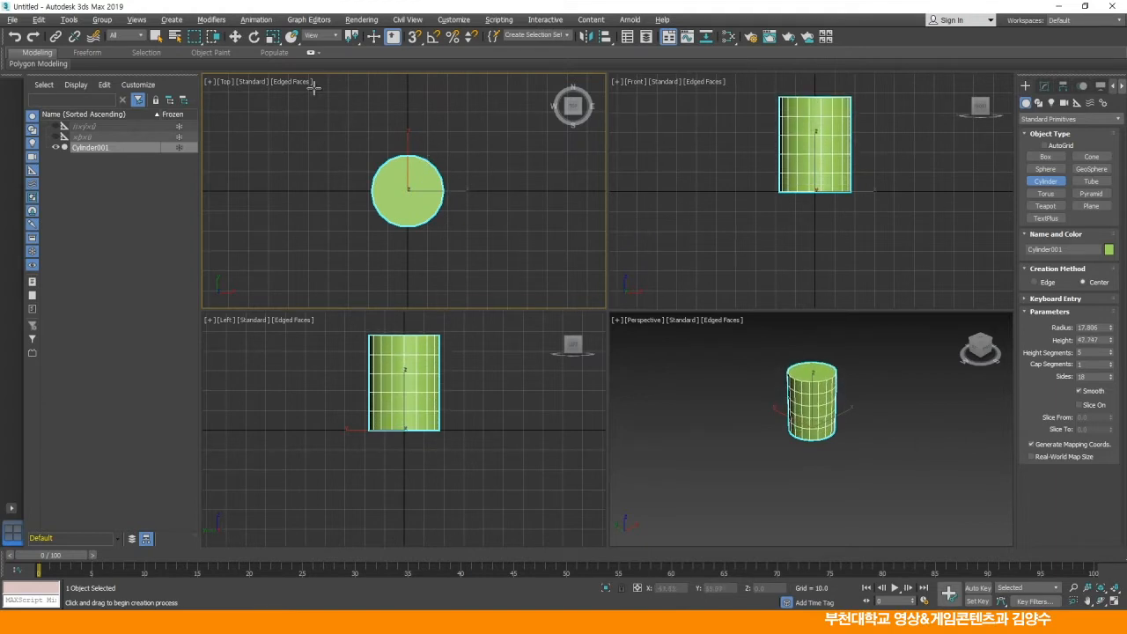
key("w")
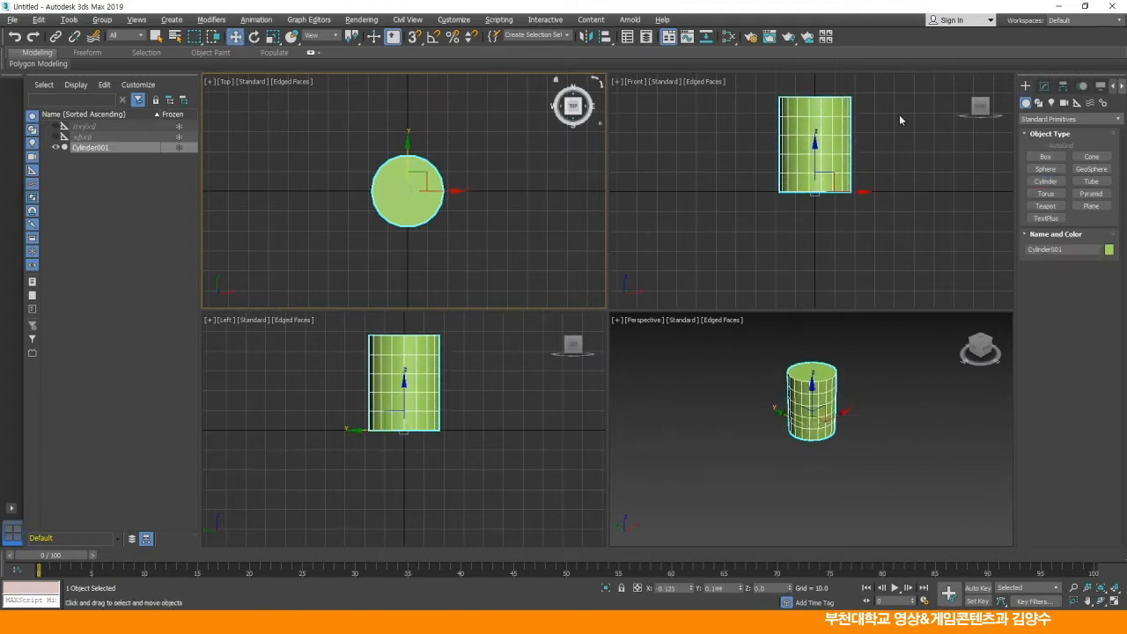
- Set the cylinder's radius to 20 and its height to 50
left_click(1042, 87)
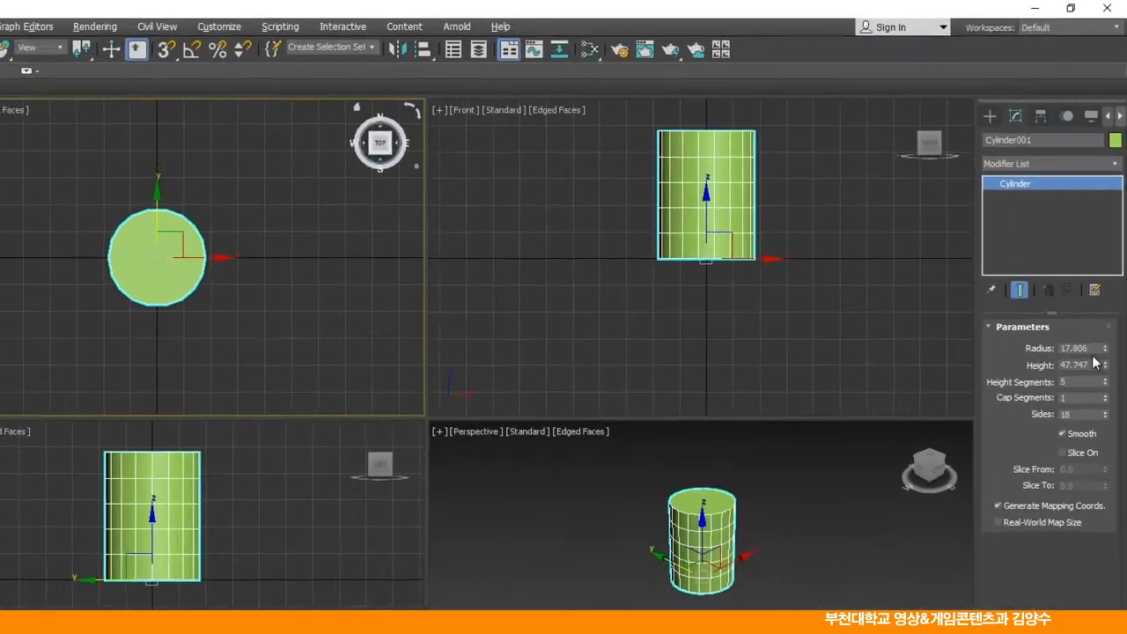
left_click_drag(1098, 268, 1042, 268)
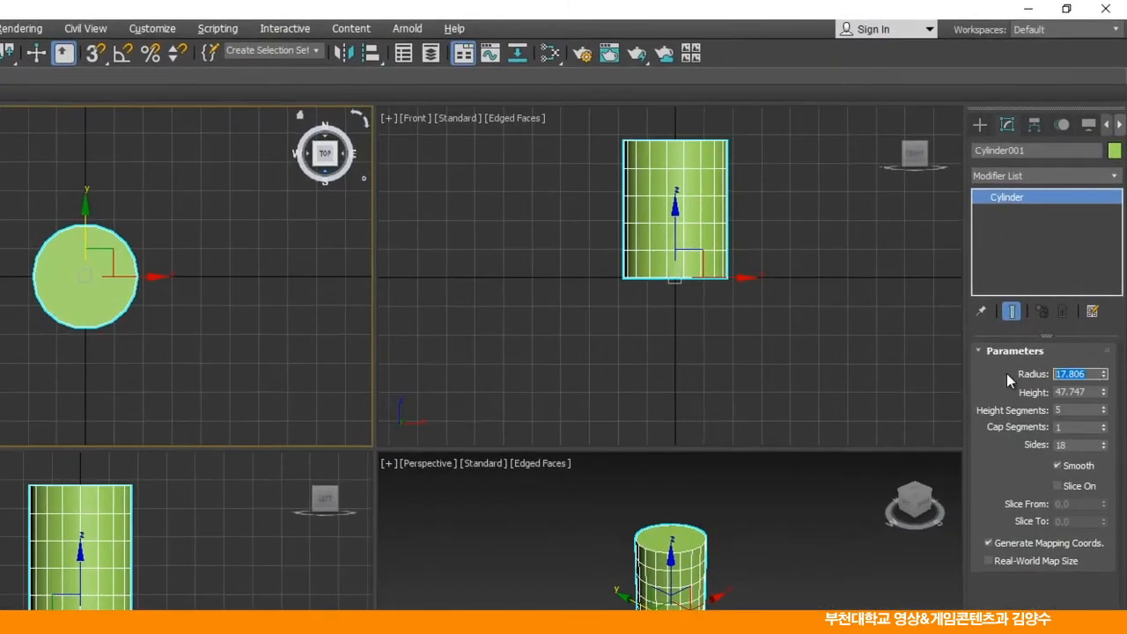
type("20")
key("Return")
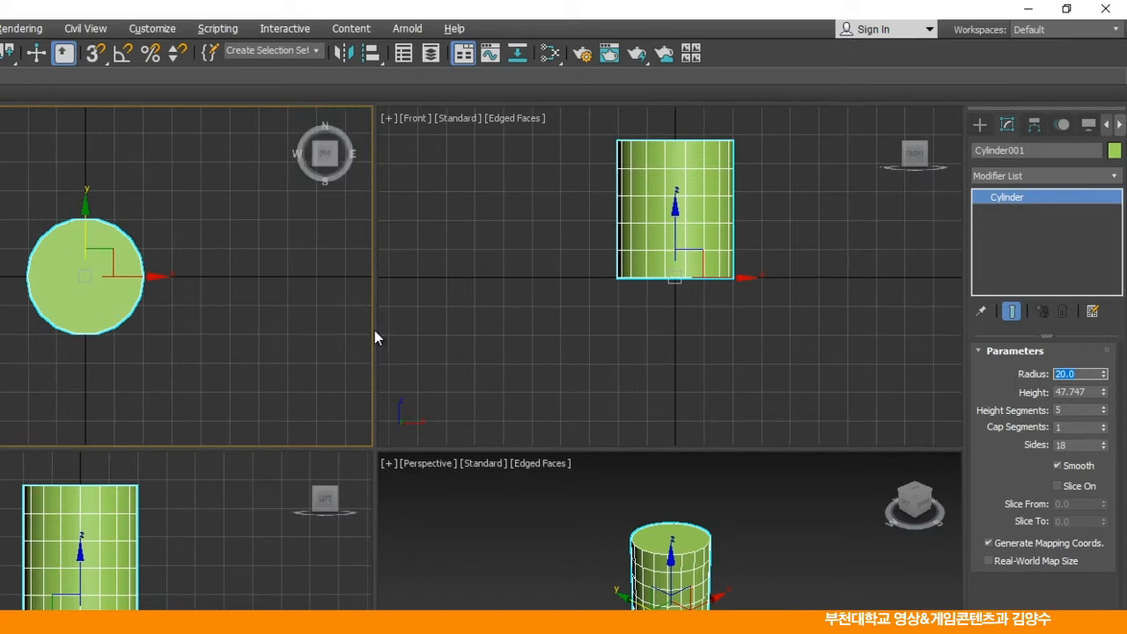
left_click_drag(1094, 393, 1024, 389)
type("50")
key("Return")
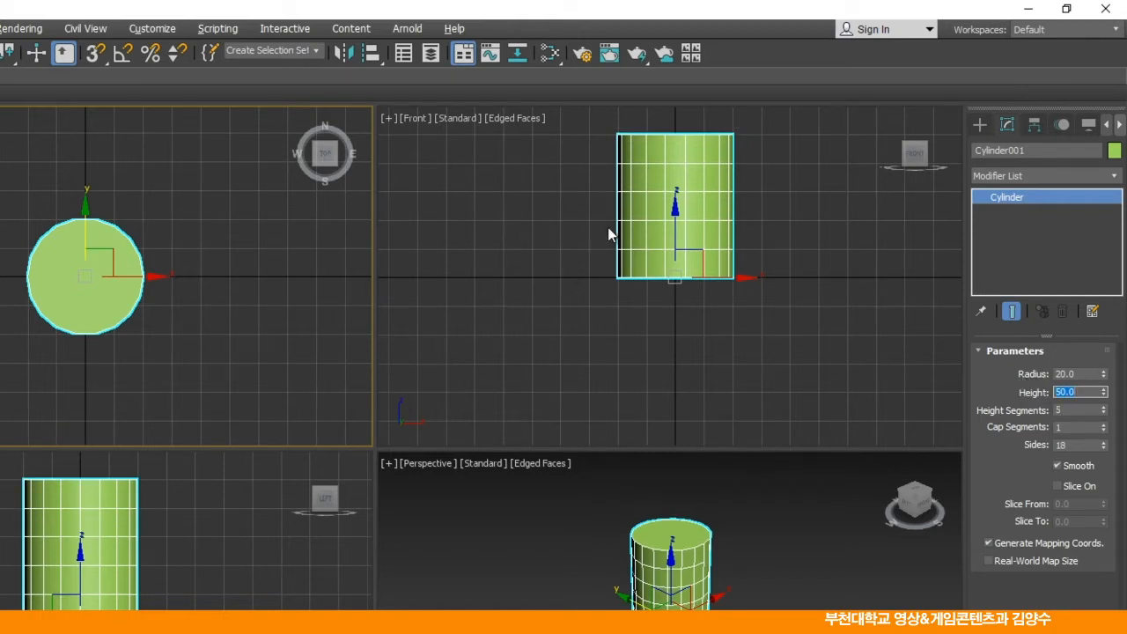
- Deselect the cylinder and zoom the Top, Left, Front and Perspective viewports to fit it
left_click(533, 310)
left_click(671, 220)
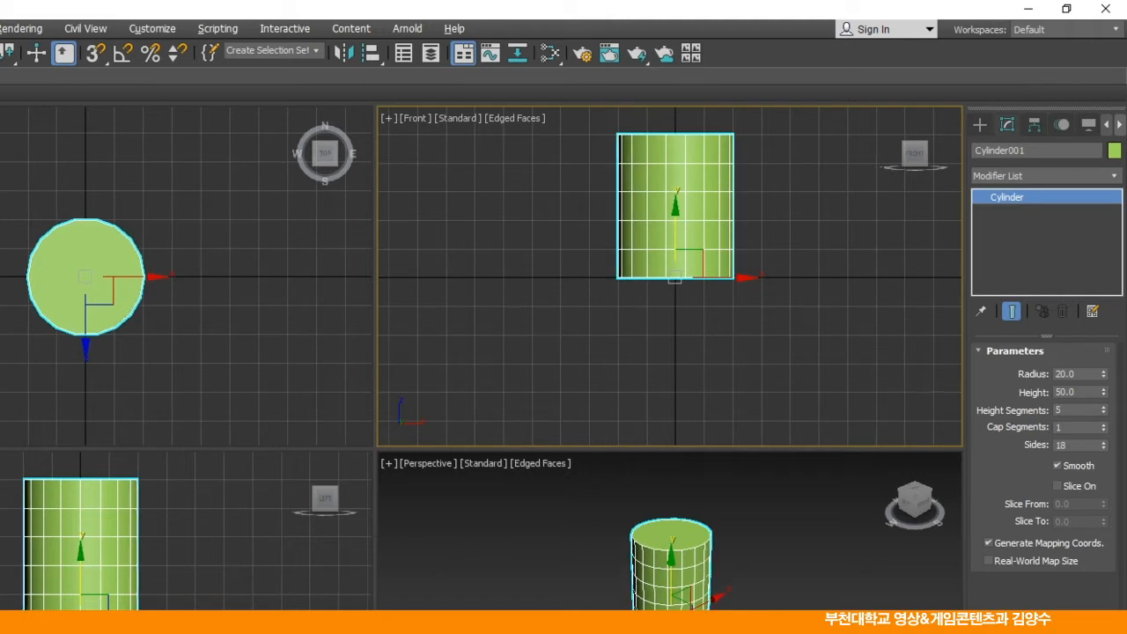
left_click(250, 366)
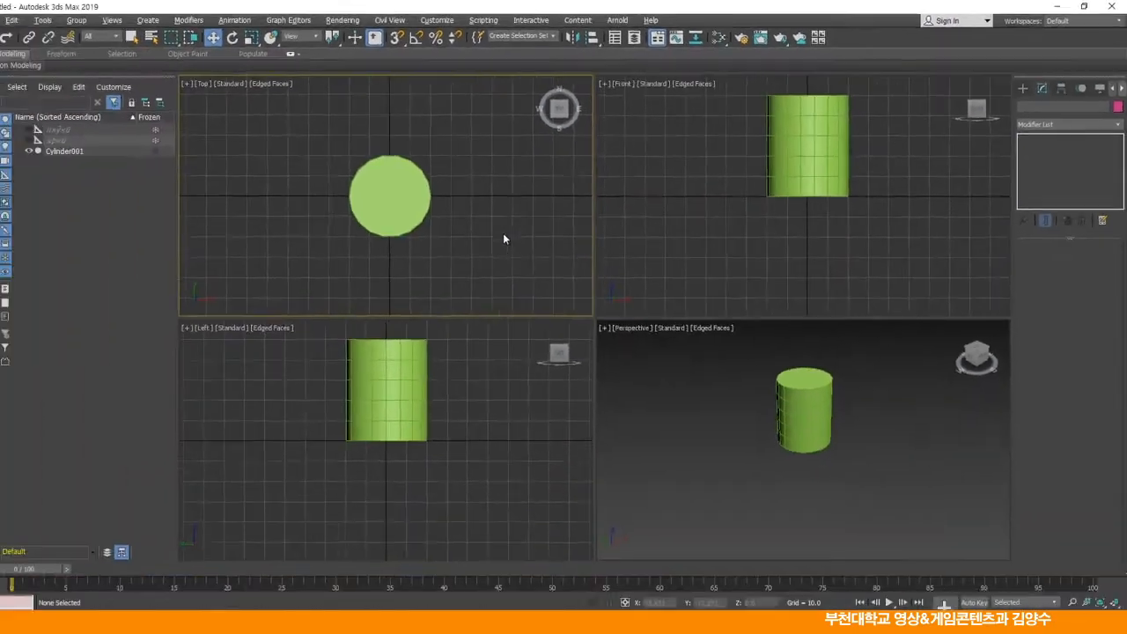
key("z")
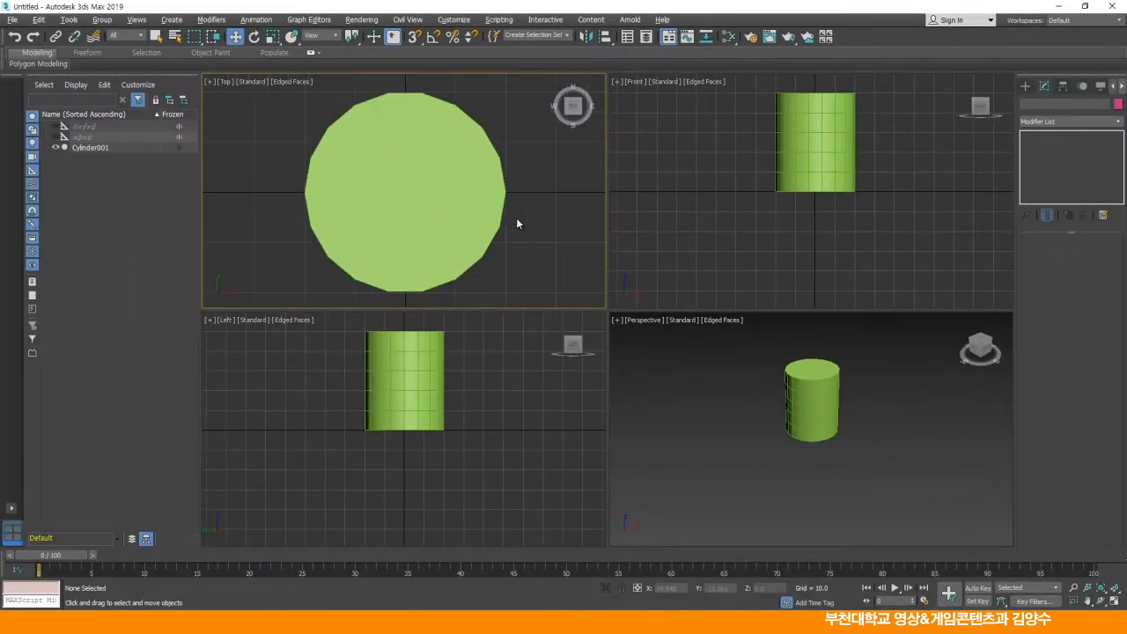
left_click(508, 369)
key("z")
left_click(692, 199)
key("z")
left_click(697, 398)
key("z")
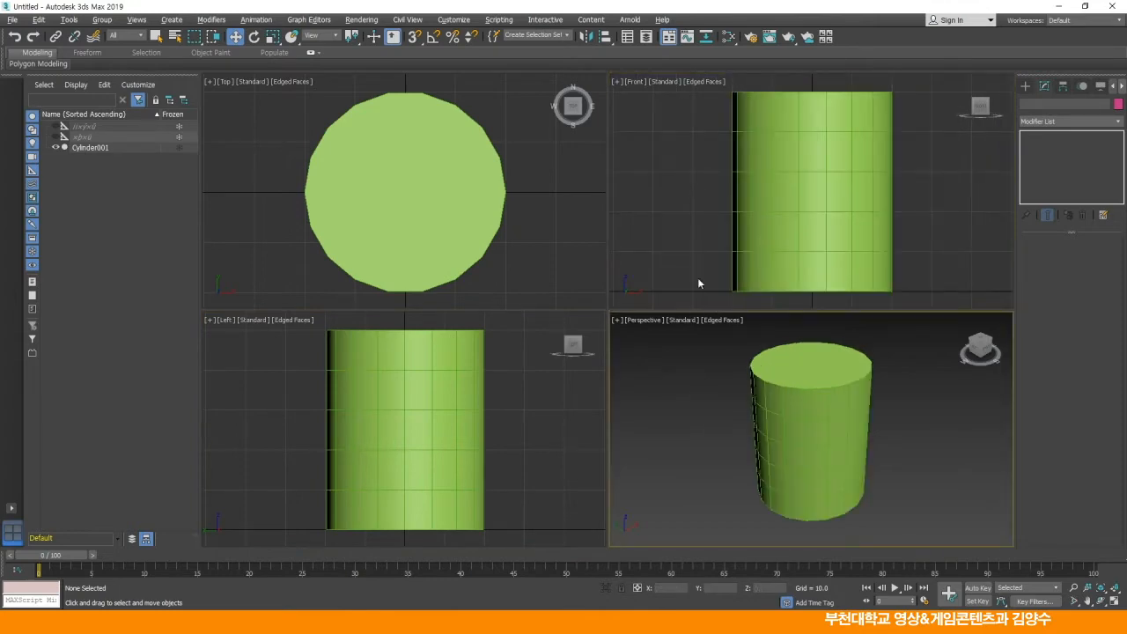
- Change the cylinder's object color to a light gray from the custom colors
left_click(785, 180)
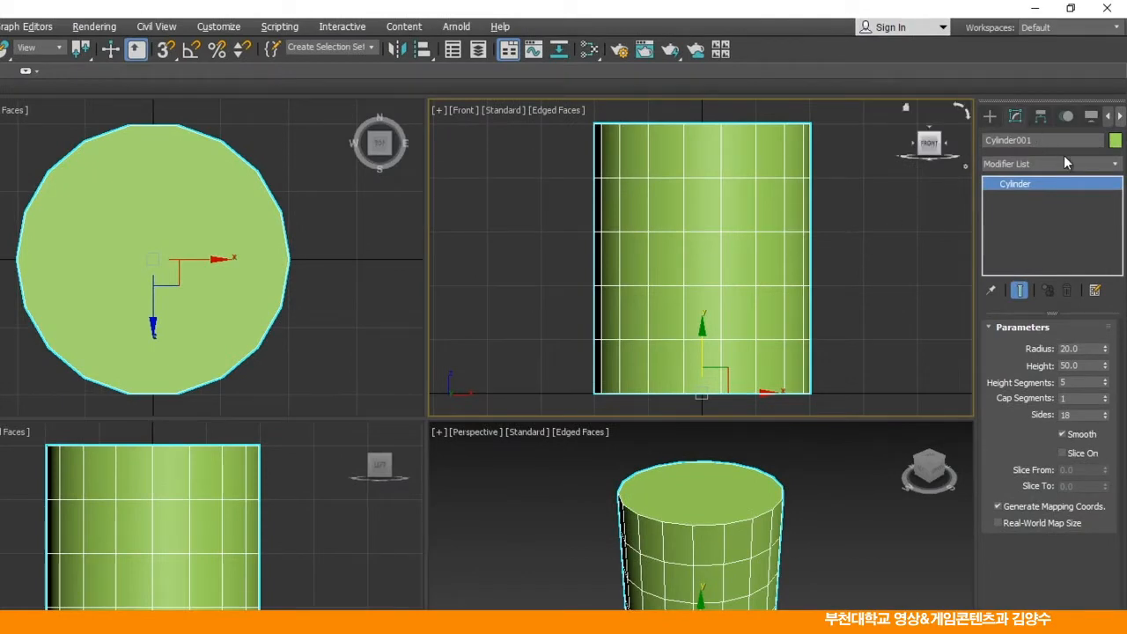
left_click(1114, 140)
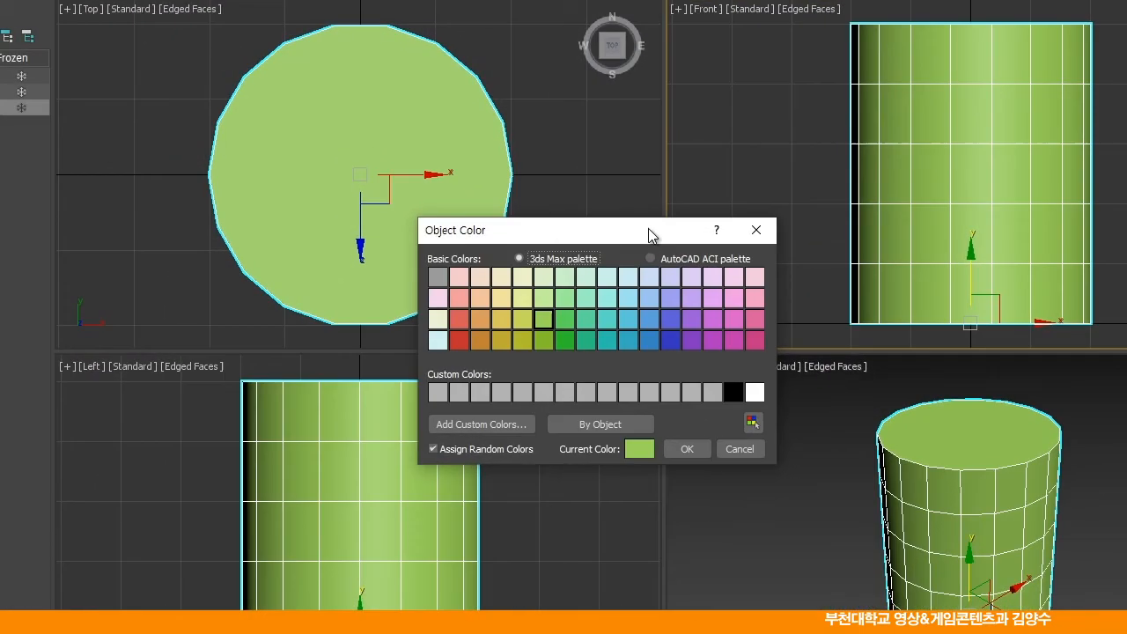
left_click_drag(648, 228, 600, 215)
left_click(649, 380)
left_click(652, 435)
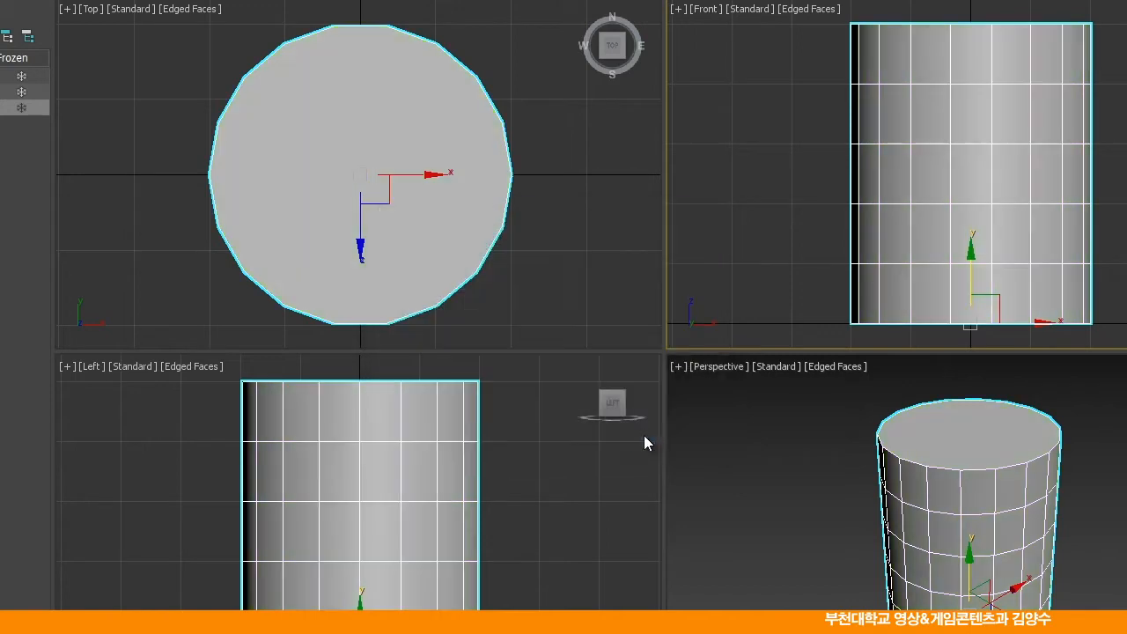
- Set the cylinder's cap segments to 2 and its sides to 16
left_click(787, 286)
left_click(918, 232)
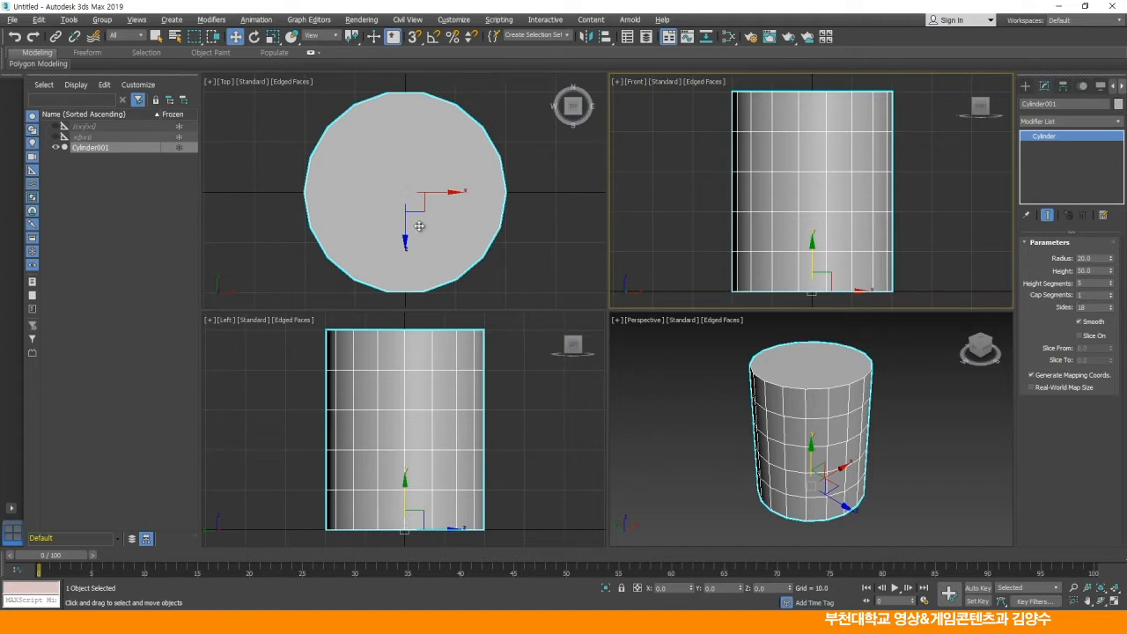
left_click(1111, 294)
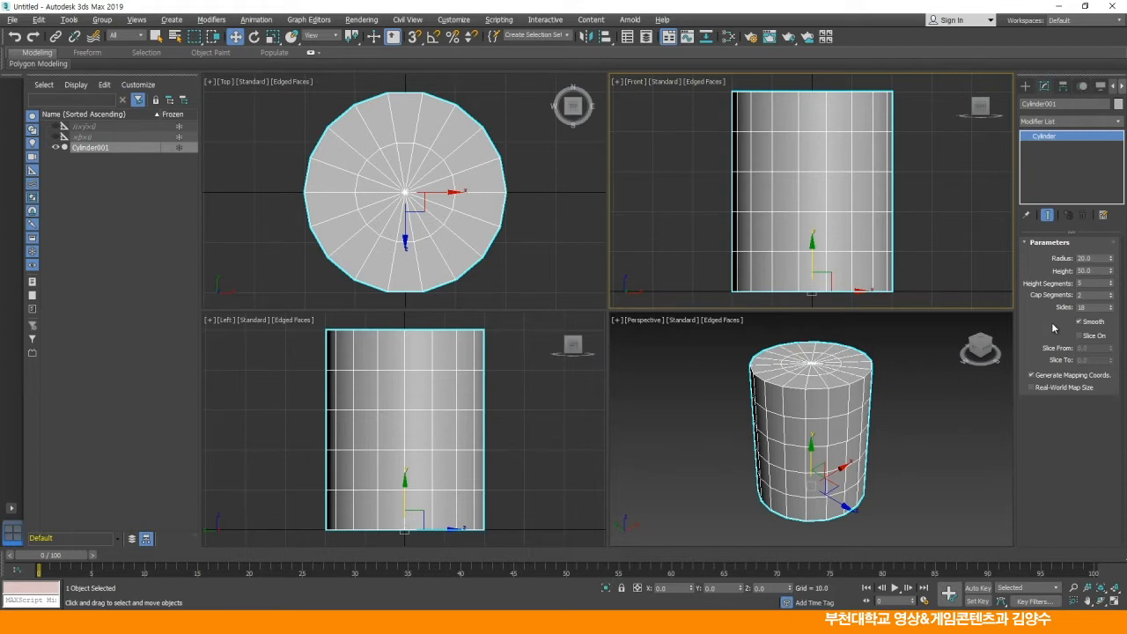
double_click(1092, 307)
type("16")
key("Return")
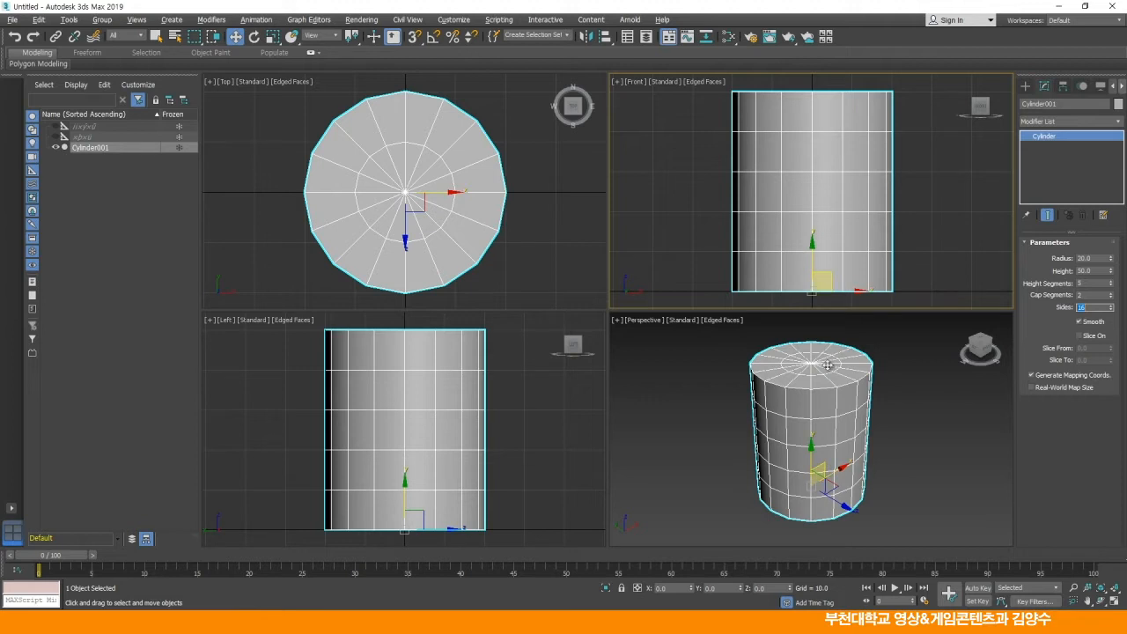
- Activate the Perspective viewport and maximize it around the cylinder
left_click(876, 434)
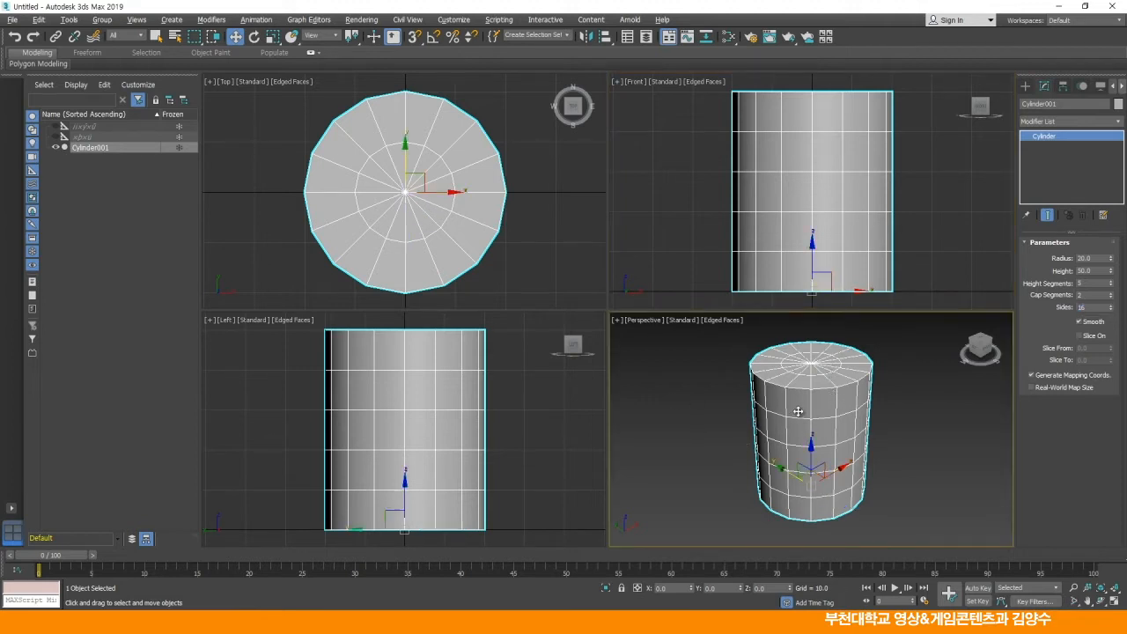
key("alt+w")
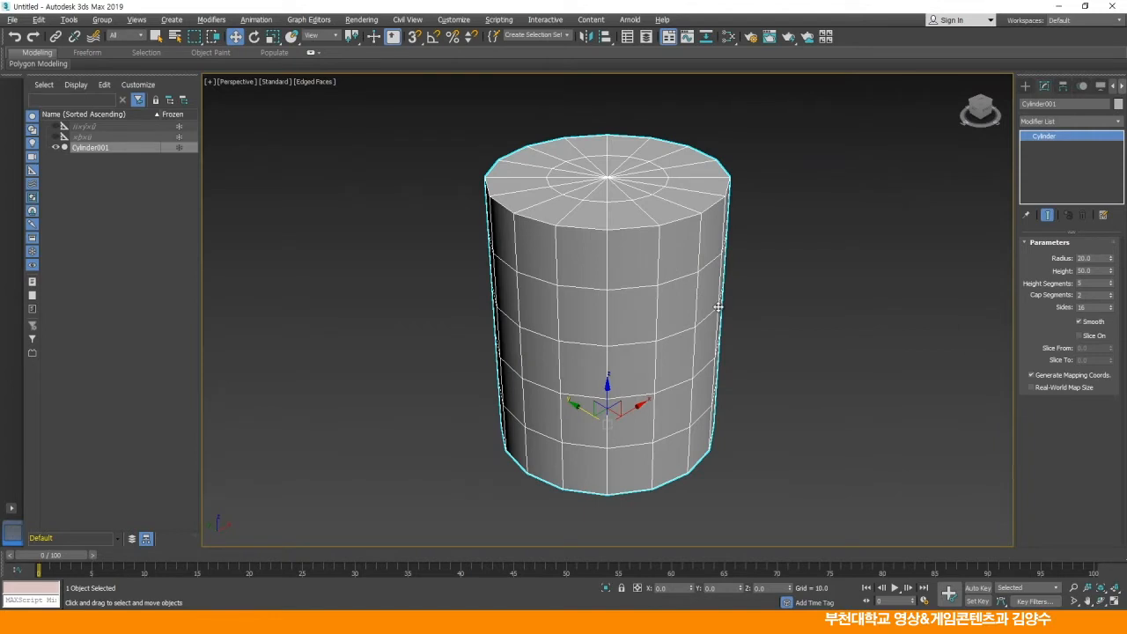
- Convert the gray cylinder to an Editable Poly
left_click(764, 289)
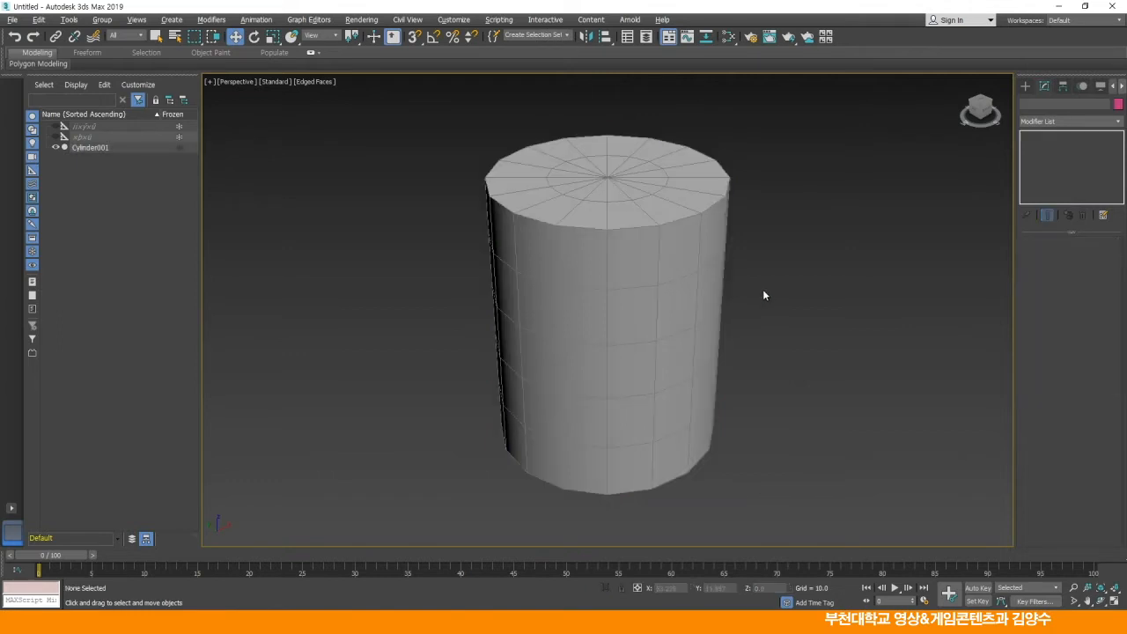
left_click(620, 247)
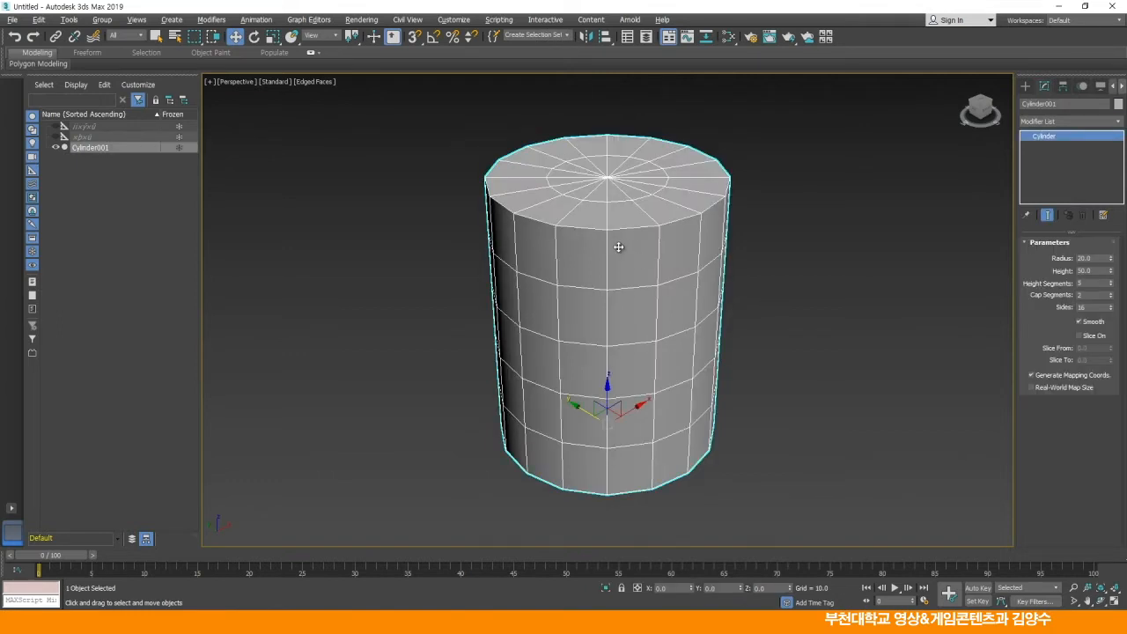
right_click(619, 249)
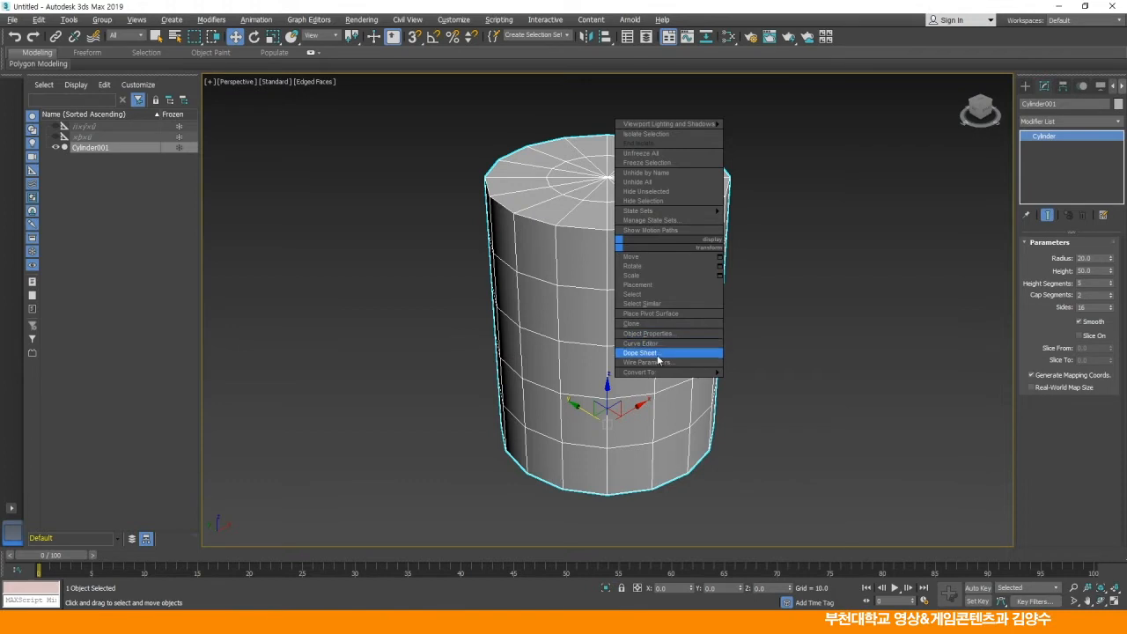
mouse_move(656, 373)
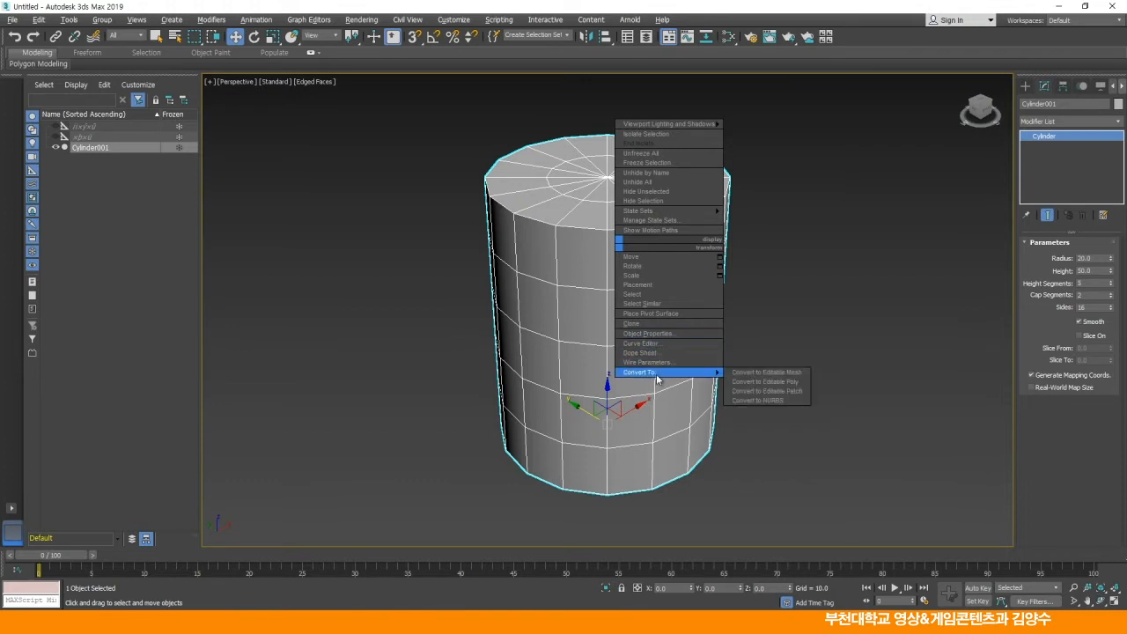
left_click(759, 382)
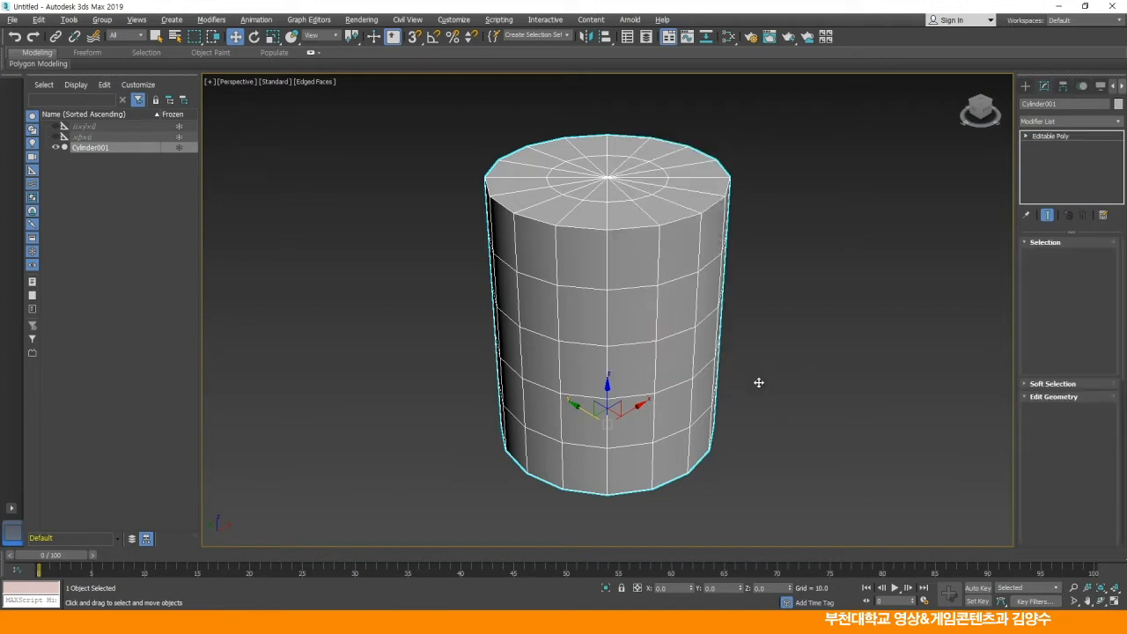
- Expand the Editable Poly levels, select vertices on the cylinder's front side at Vertex level, and clear the selection
left_click(1026, 137)
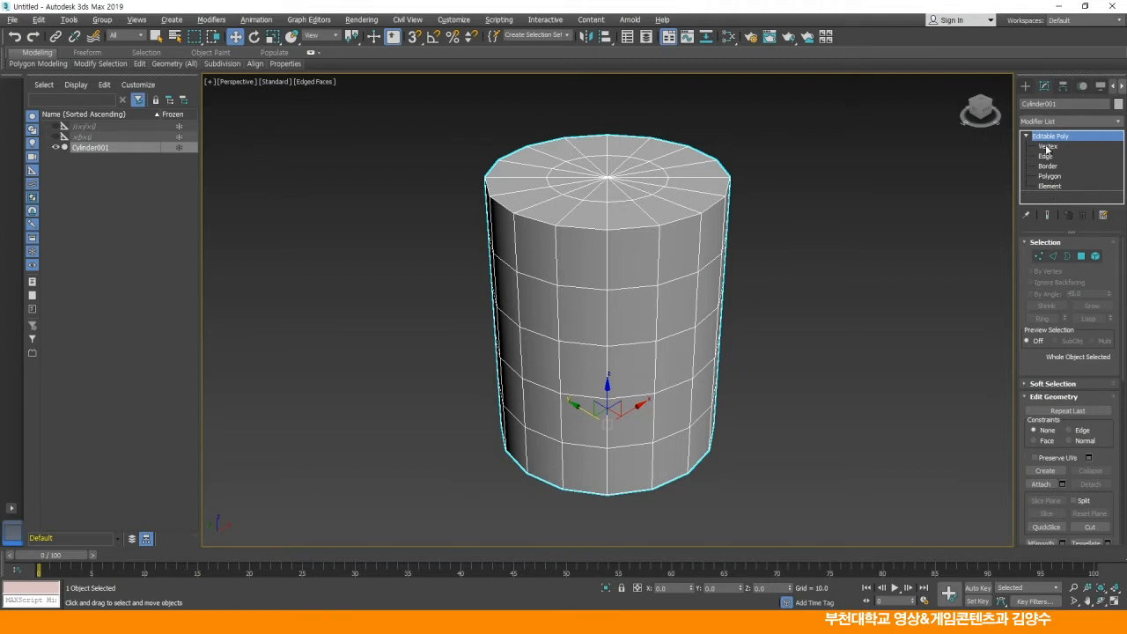
left_click(1046, 147)
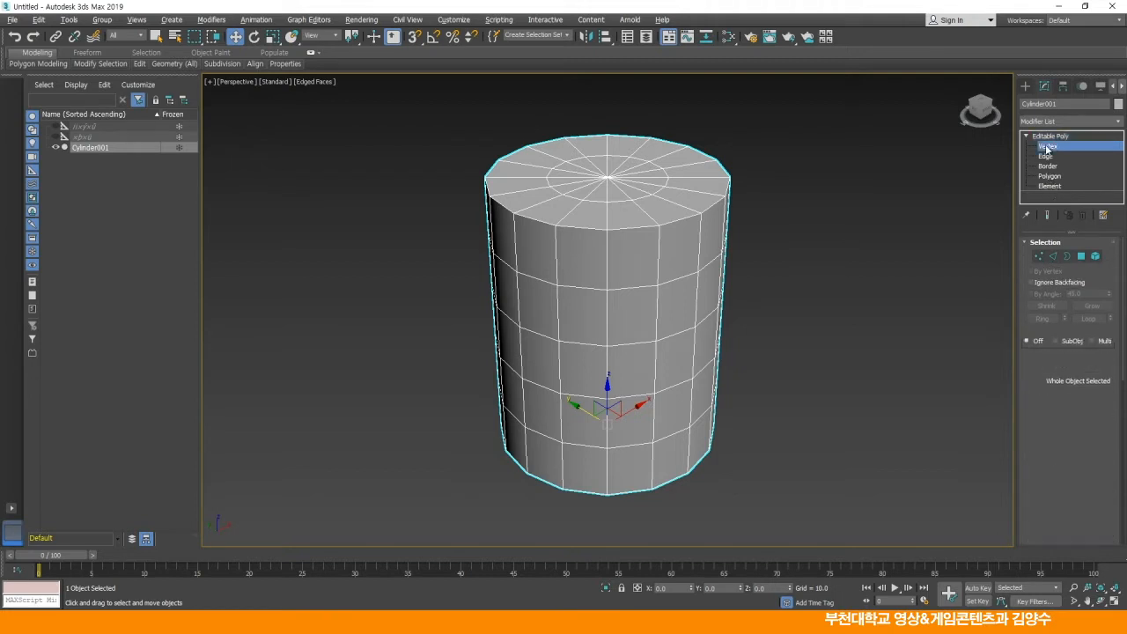
left_click(659, 224)
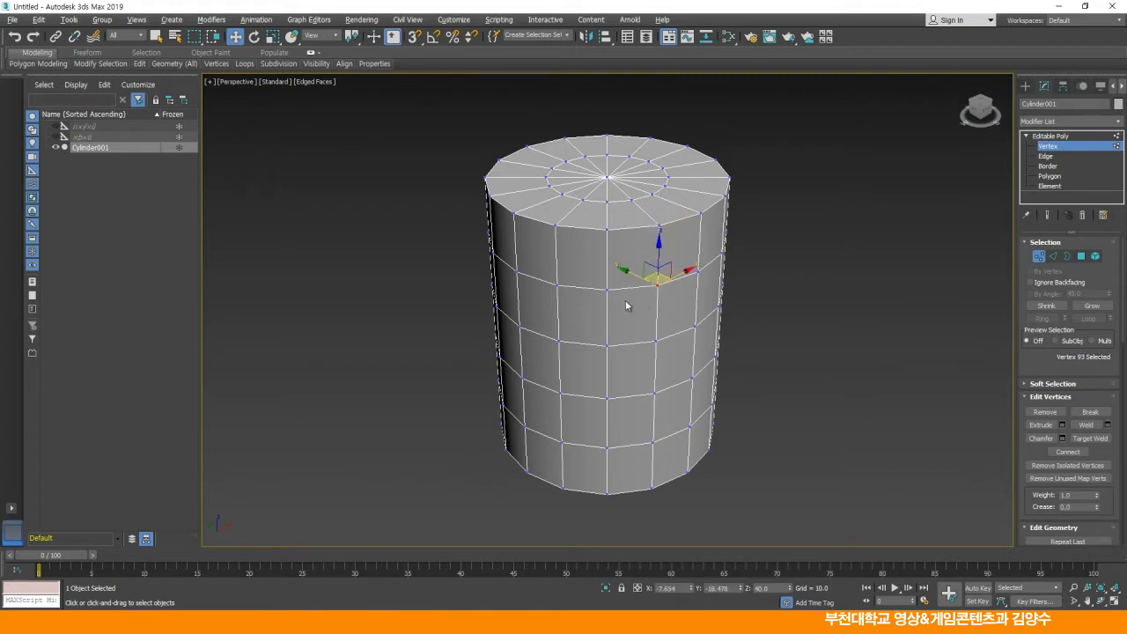
left_click(805, 295)
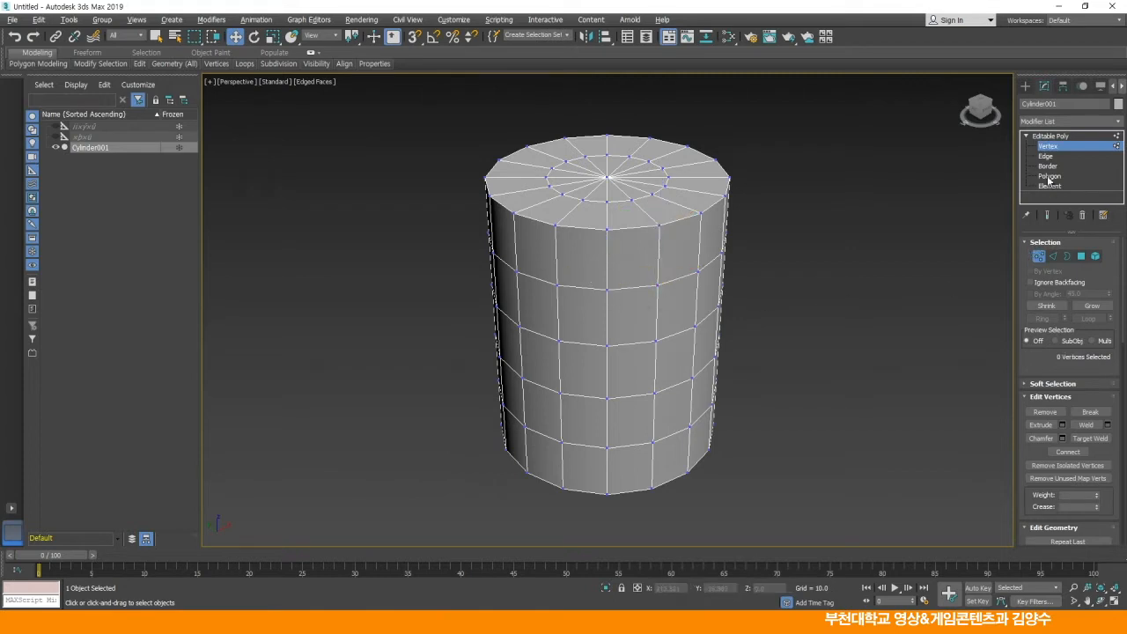
- At Edge level, select individual edges around the cylinder's upper side one after another, ending with no edge selected
left_click(1045, 155)
left_click(605, 261)
left_click(640, 286)
left_click(679, 281)
left_click(700, 241)
left_click(801, 273)
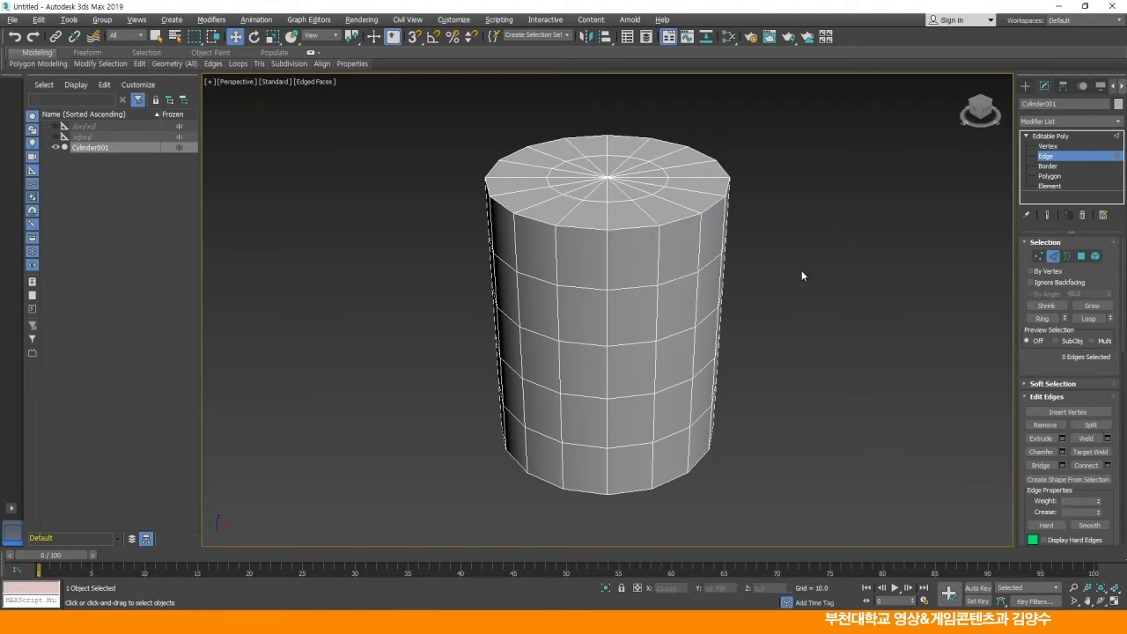
- Switch from Border to Polygon level and delete the polygons of the top cap's outer ring one by one
left_click(1051, 167)
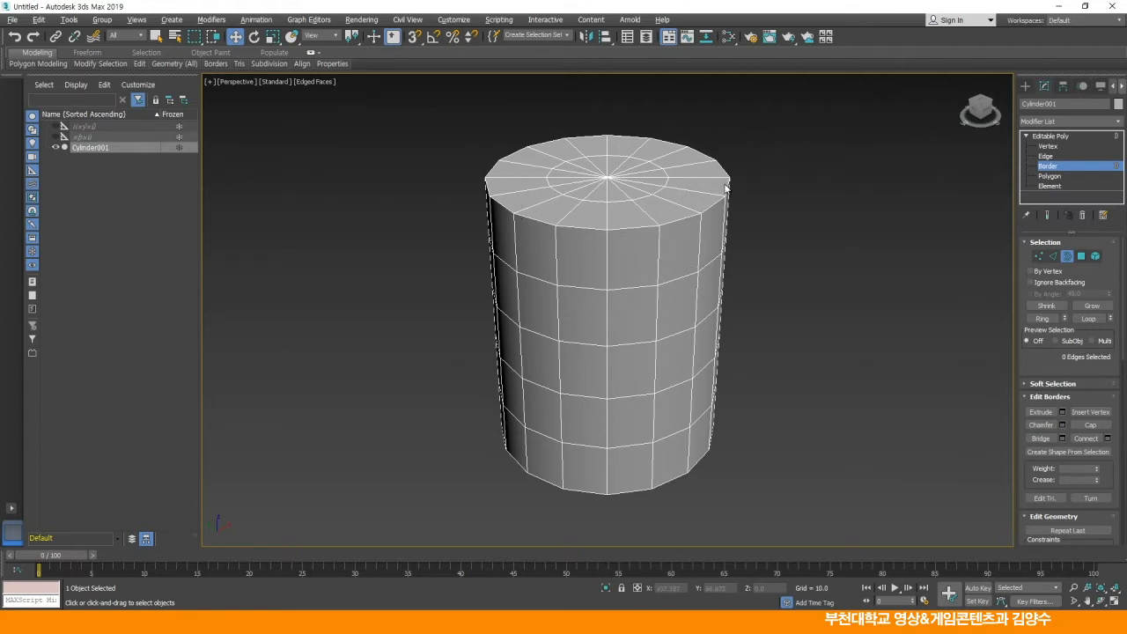
left_click(1049, 176)
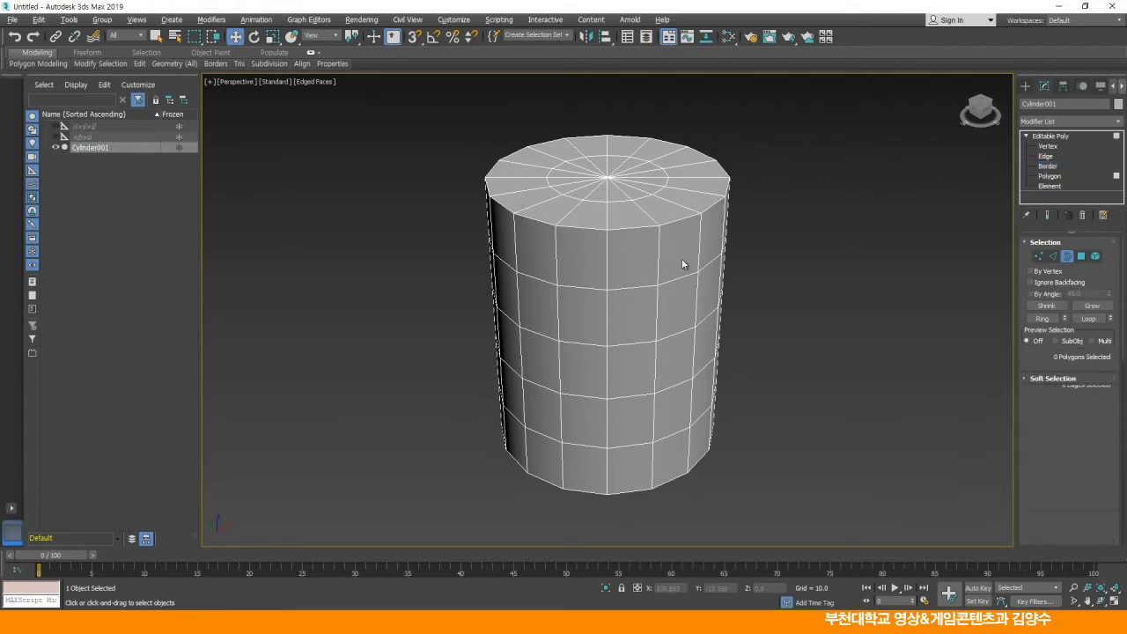
left_click(622, 214)
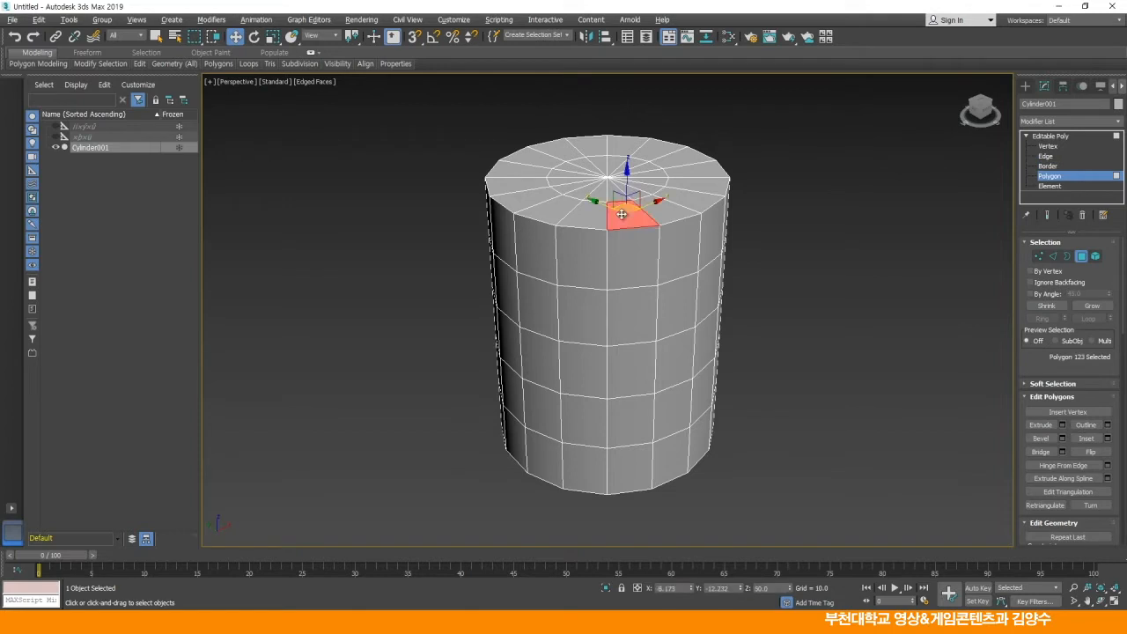
key("Delete")
left_click(678, 208)
key("Delete")
left_click(711, 195)
key("Delete")
left_click(685, 171)
key("Delete")
left_click(675, 159)
key("Delete")
left_click(655, 149)
key("Delete")
left_click(623, 145)
key("Delete")
left_click(601, 144)
key("Delete")
left_click(545, 143)
key("Delete")
left_click(514, 156)
key("Delete")
left_click(498, 168)
key("Delete")
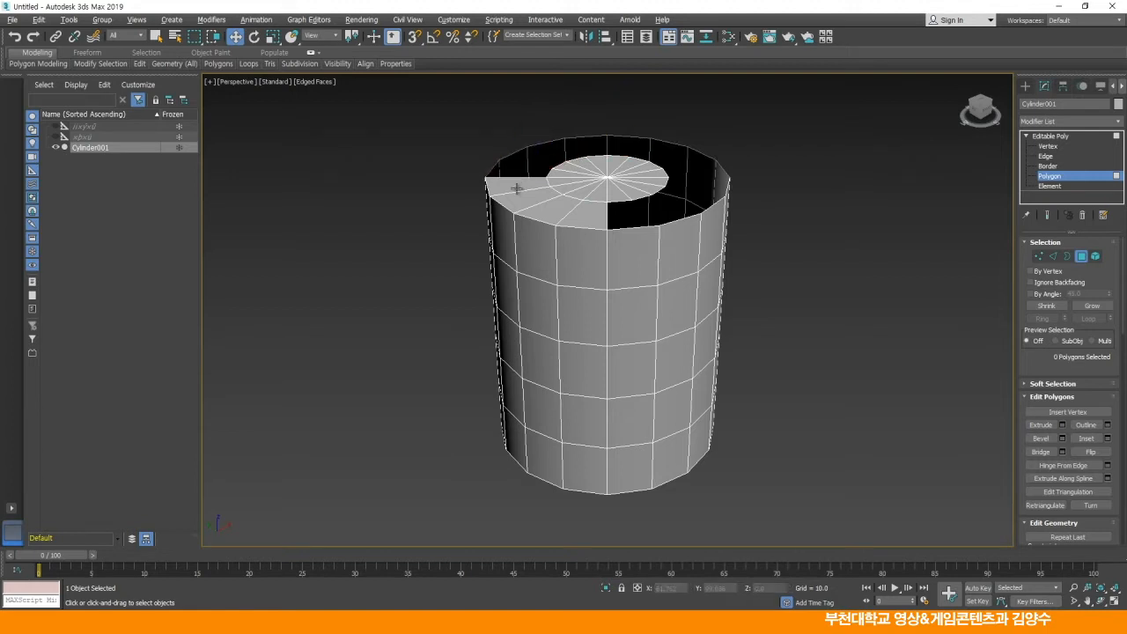
left_click(517, 188)
key("Delete")
left_click(533, 201)
key("Delete")
left_click(578, 218)
key("Delete")
- Delete the remaining inner triangles of the top cap one by one to open the cylinder's top
left_click(603, 192)
key("Delete")
left_click(568, 188)
key("Delete")
left_click(567, 187)
key("Delete")
left_click(564, 181)
key("Delete")
left_click(565, 173)
key("Delete")
left_click(572, 167)
key("Delete")
left_click(582, 162)
key("Delete")
left_click(597, 161)
key("Delete")
left_click(617, 162)
key("Delete")
left_click(635, 165)
key("Delete")
left_click(640, 167)
key("Delete")
left_click(647, 173)
key("Delete")
left_click(655, 181)
key("Delete")
left_click(650, 185)
key("Delete")
left_click(621, 189)
key("Delete")
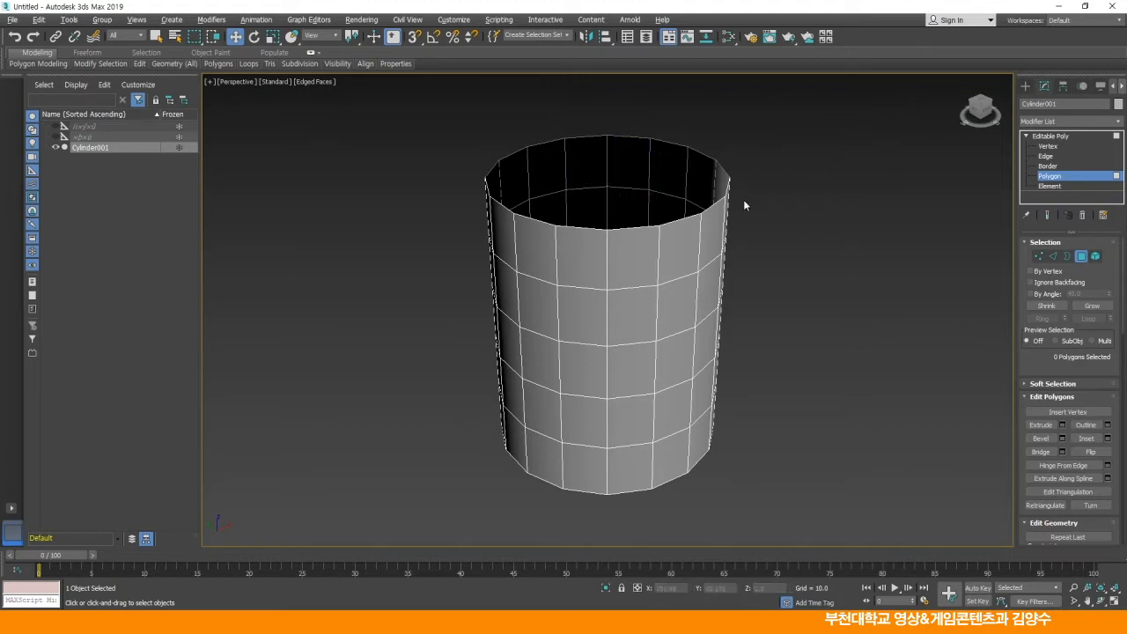
- Select the open rim at the cylinder's top at Border level
left_click(1048, 165)
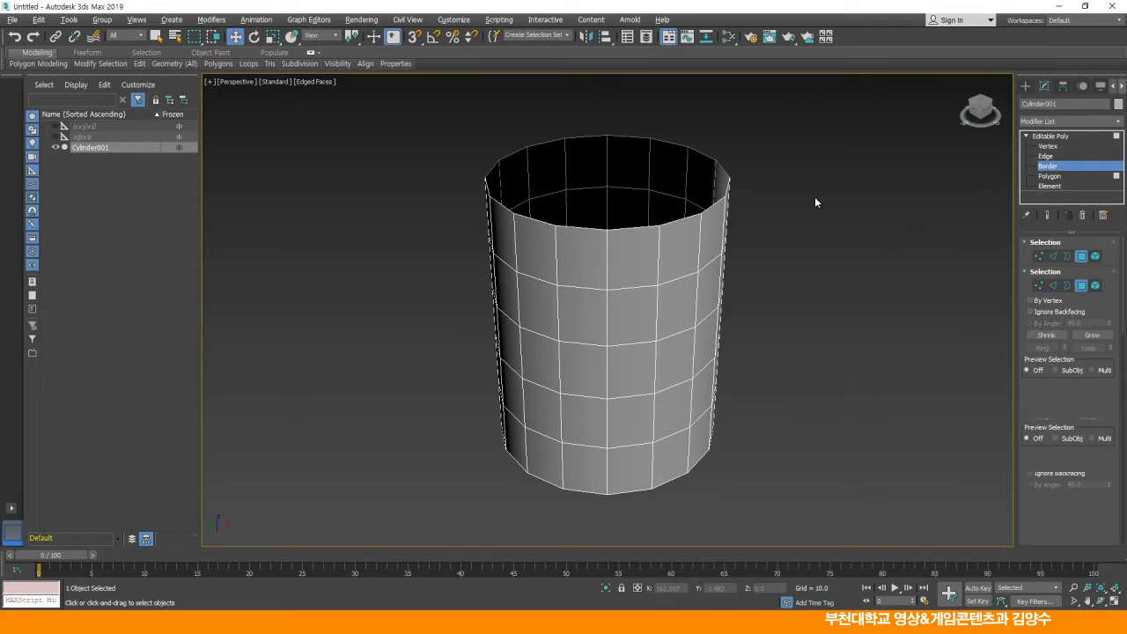
left_click(697, 152)
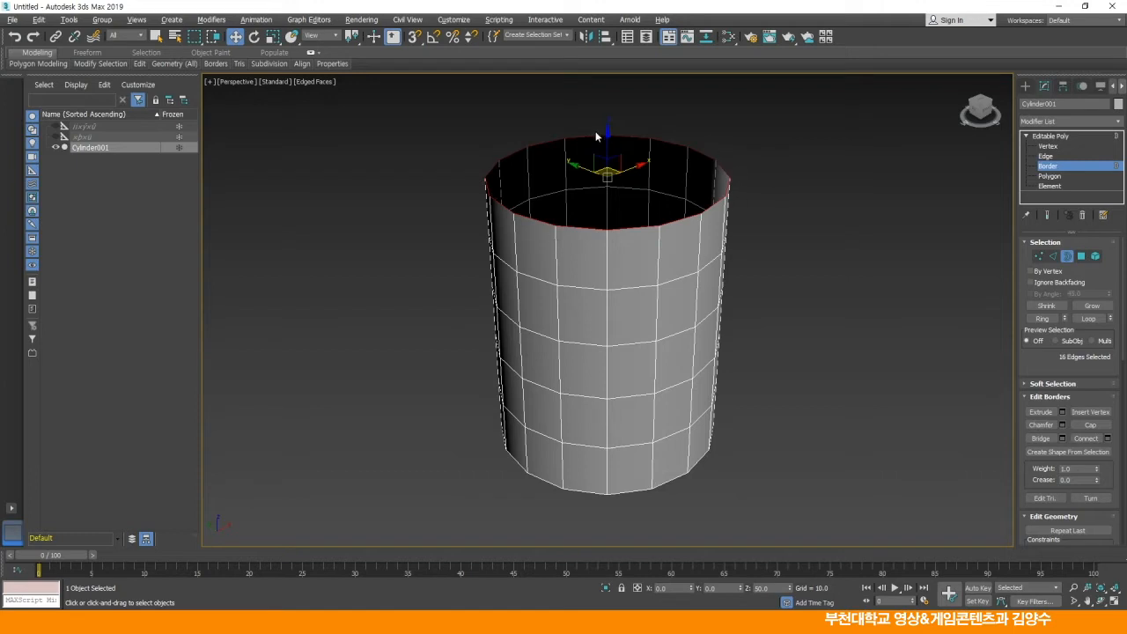
- At Polygon level, select individual polygons along the cylinder's upper row one after another, ending with none selected
left_click(1049, 176)
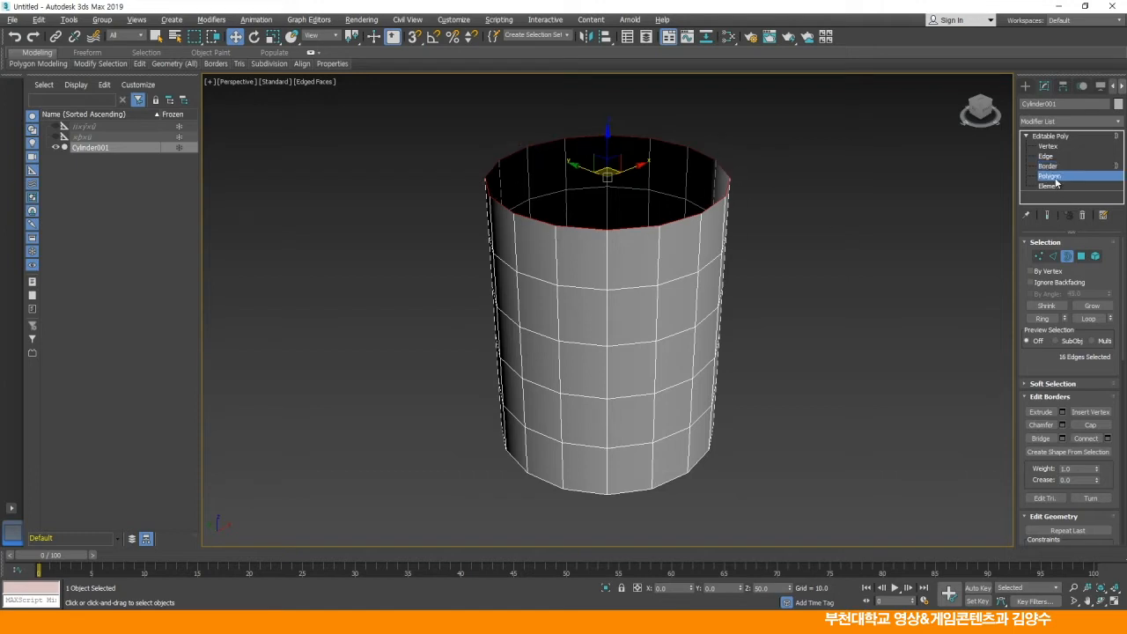
left_click(634, 255)
left_click(584, 260)
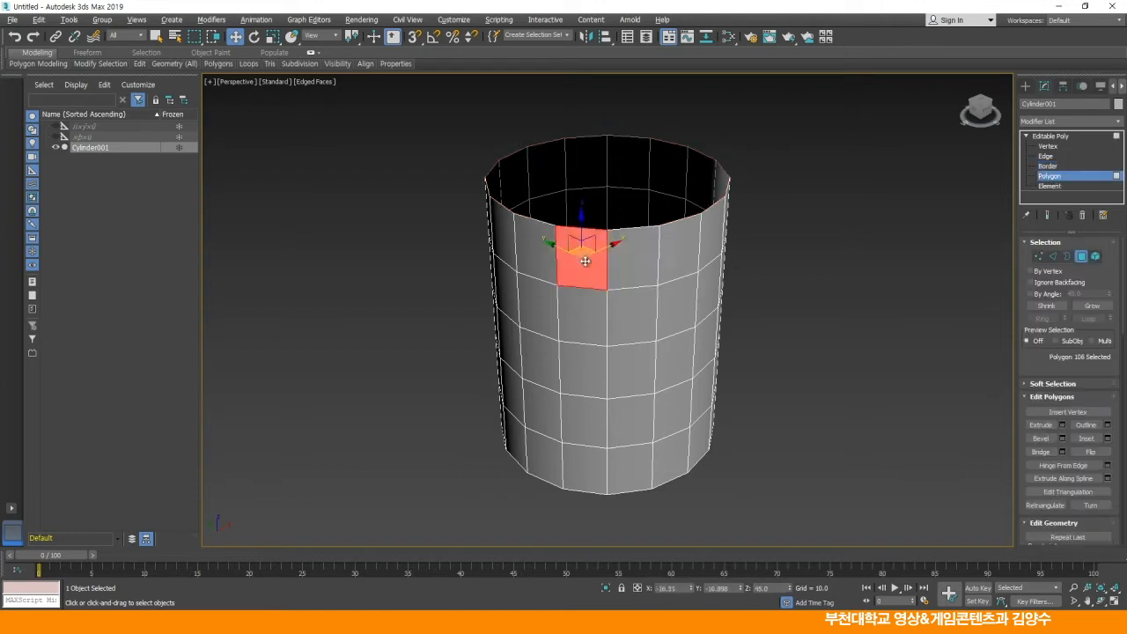
left_click(536, 246)
left_click(509, 227)
left_click(647, 252)
left_click(682, 248)
left_click(826, 249)
- Select the whole cylinder mesh at Element level and clear the selection
left_click(1049, 185)
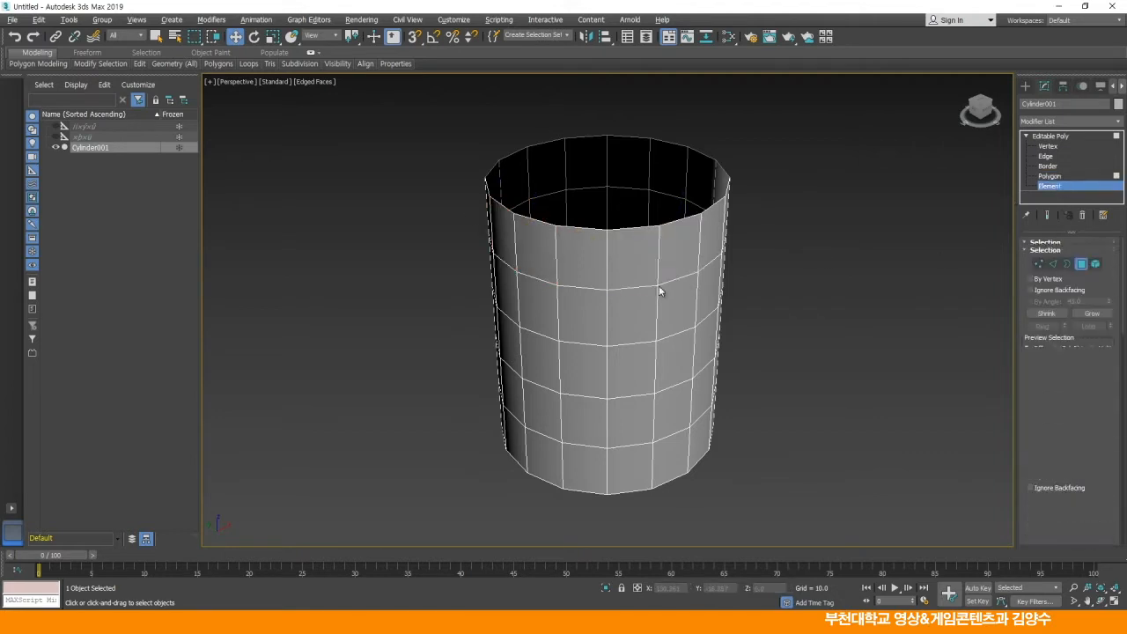
left_click(647, 266)
left_click(779, 273)
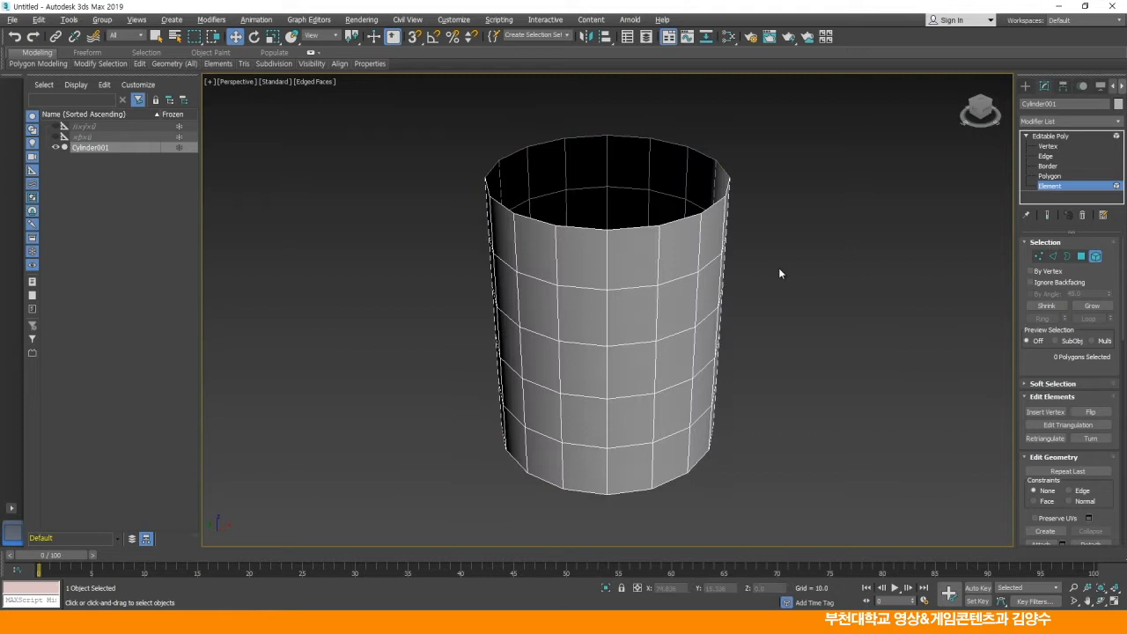
- Cycle through the Polygon, Vertex, Border and Element sub-object levels, ending at Polygon level
left_click(1050, 177)
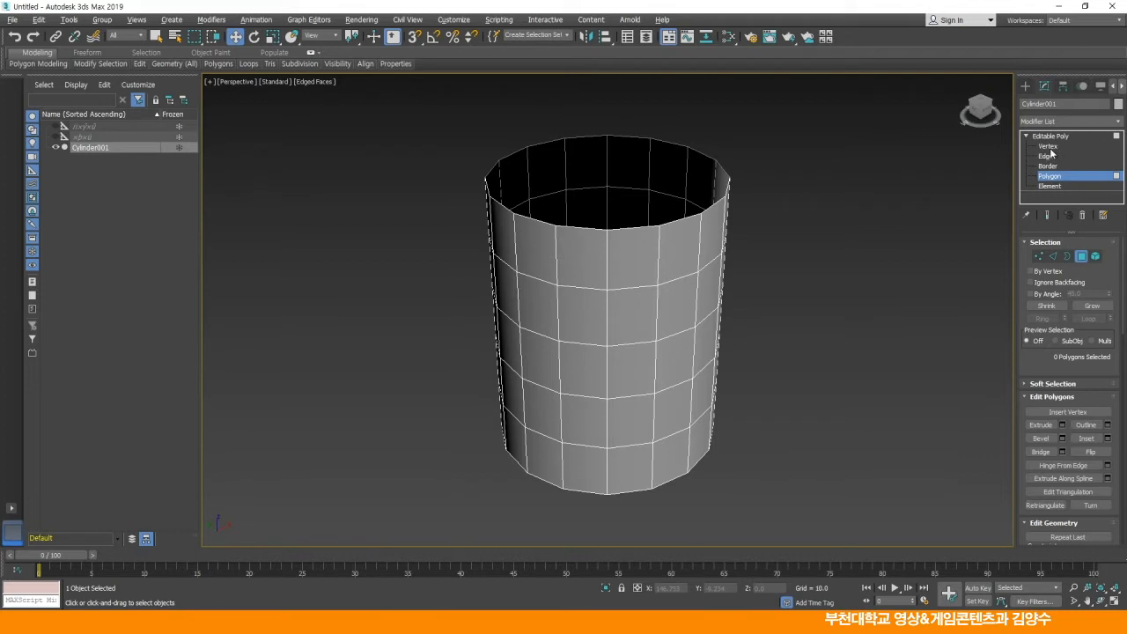
key("1")
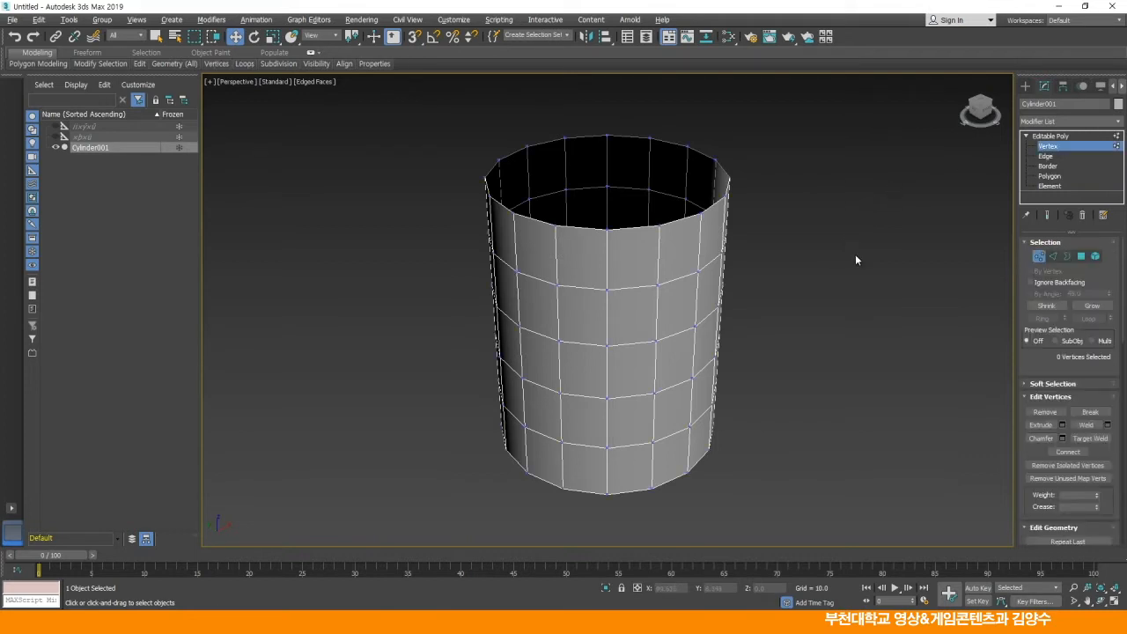
key("3")
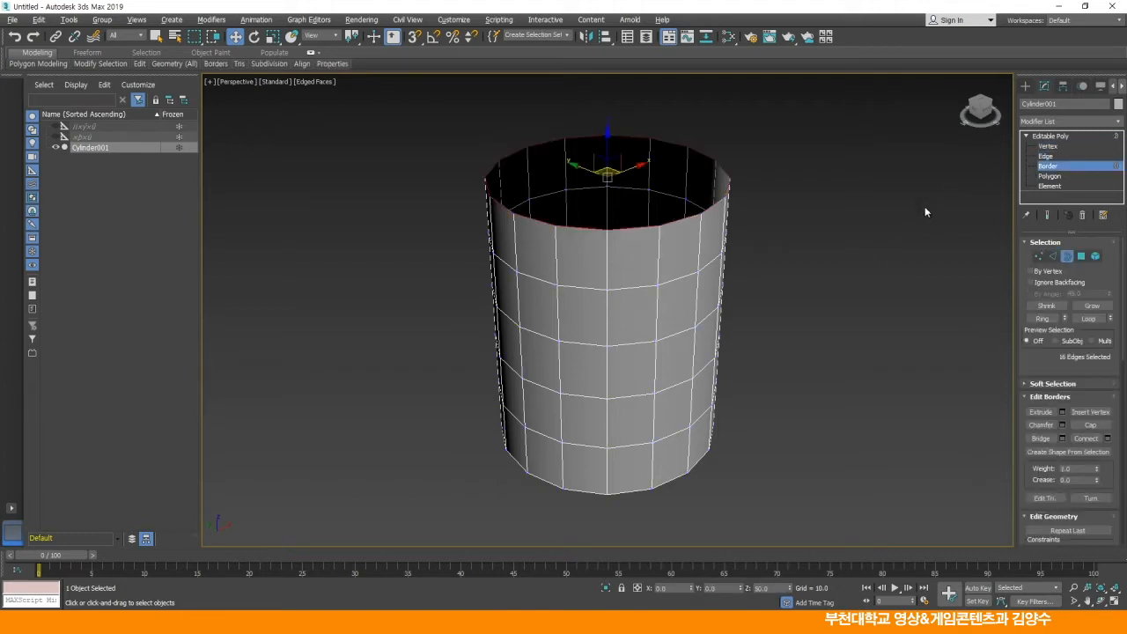
key("4")
key("5")
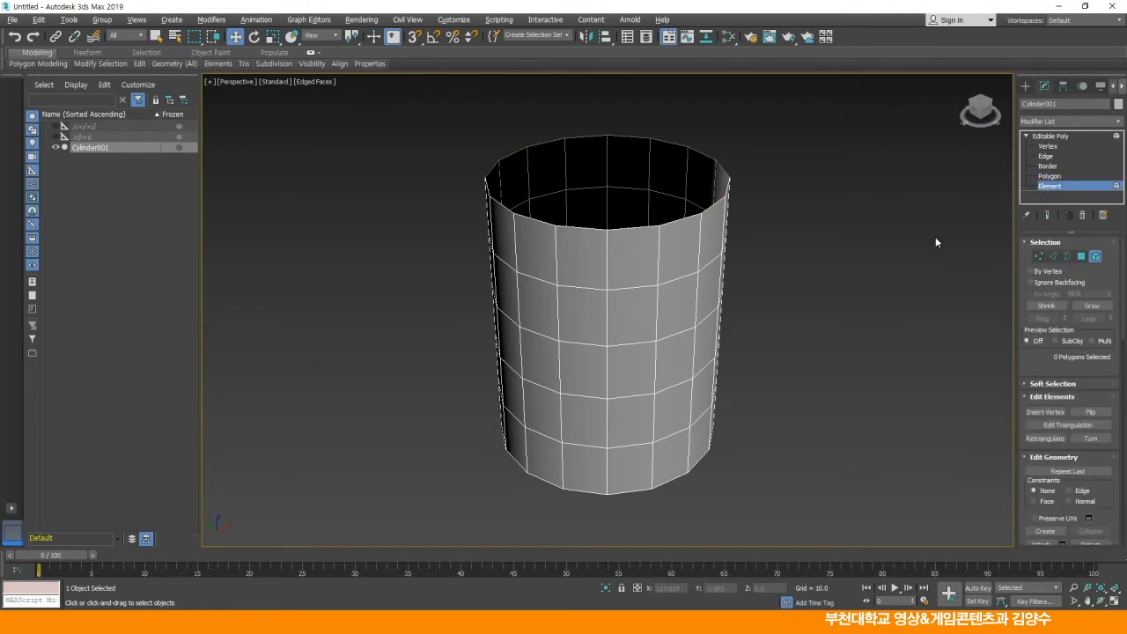
key("4")
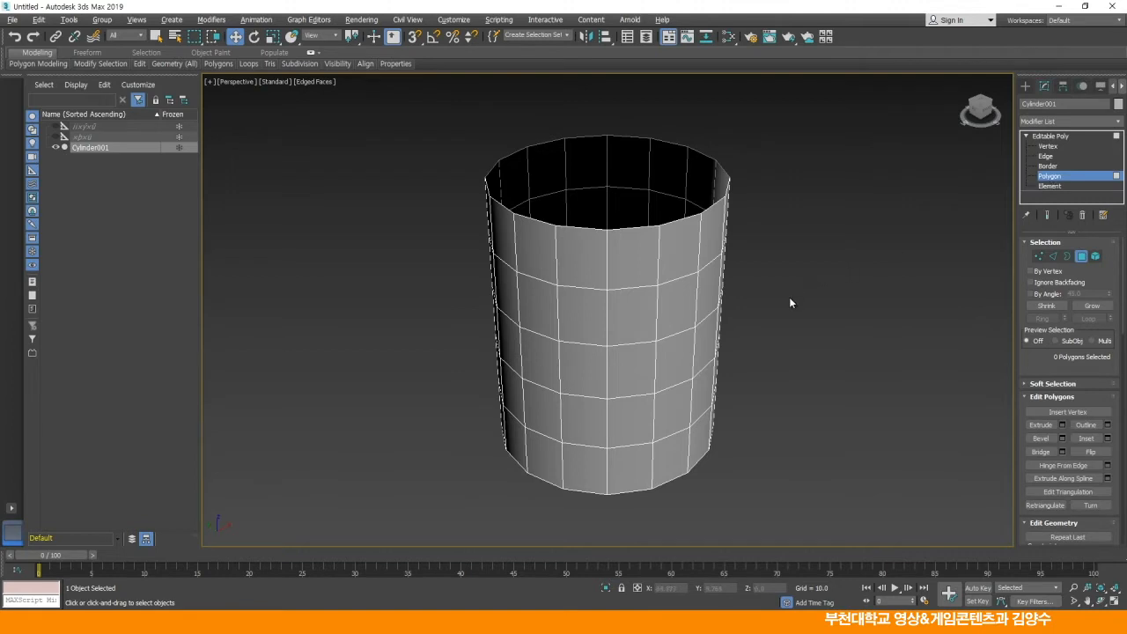
- Return to the four-viewport layout, then maximize the Front viewport with the whole cylinder in view
key("alt+w")
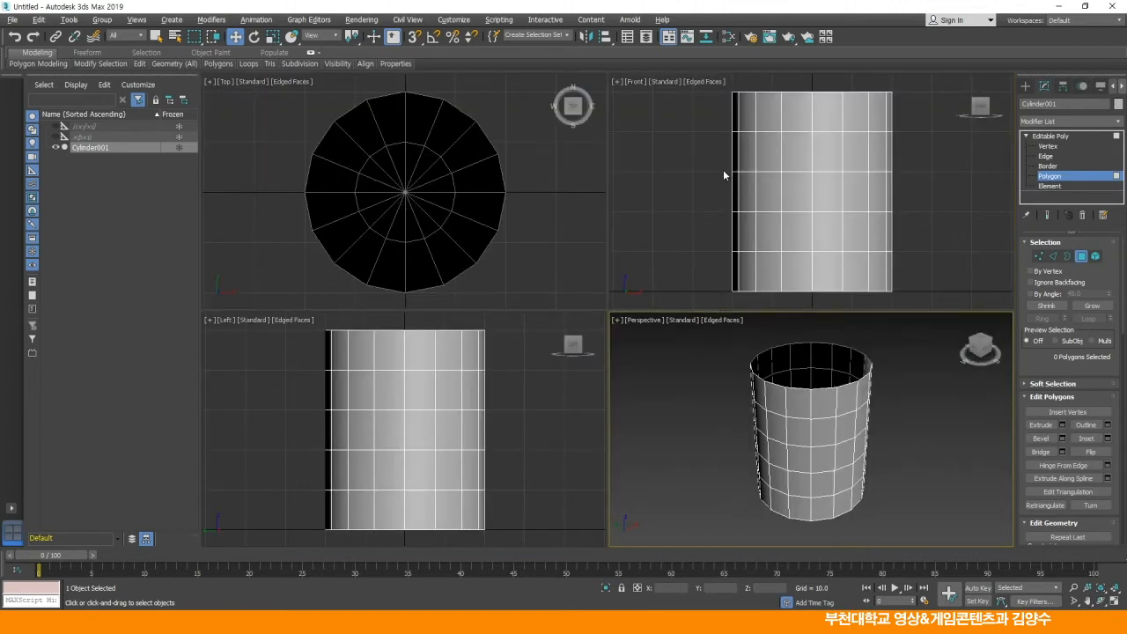
left_click(673, 177)
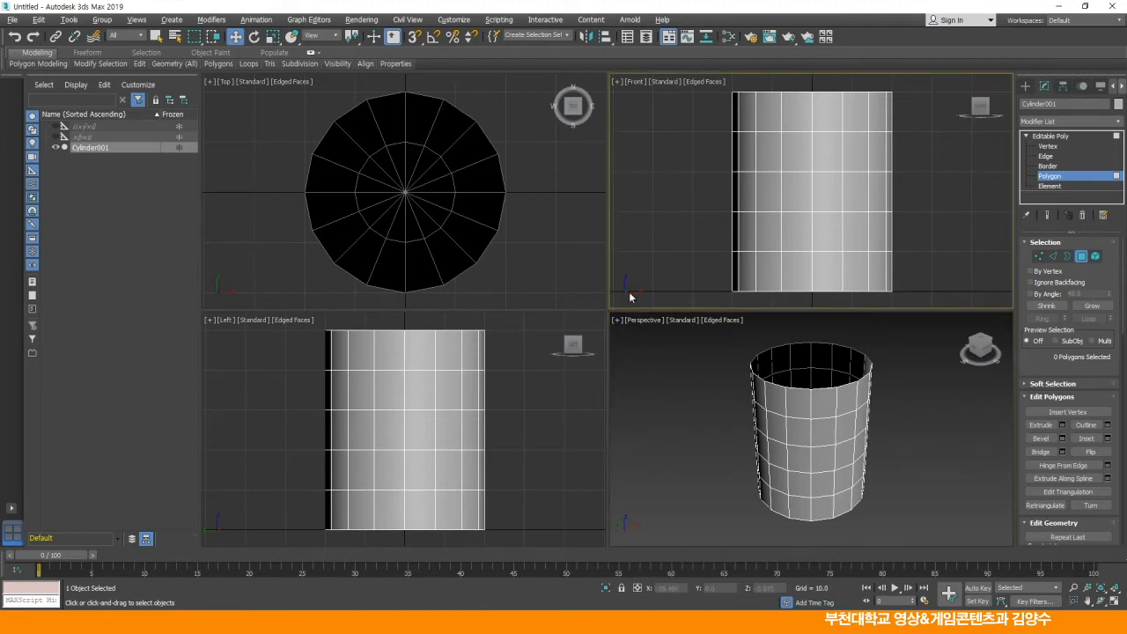
key("alt+w")
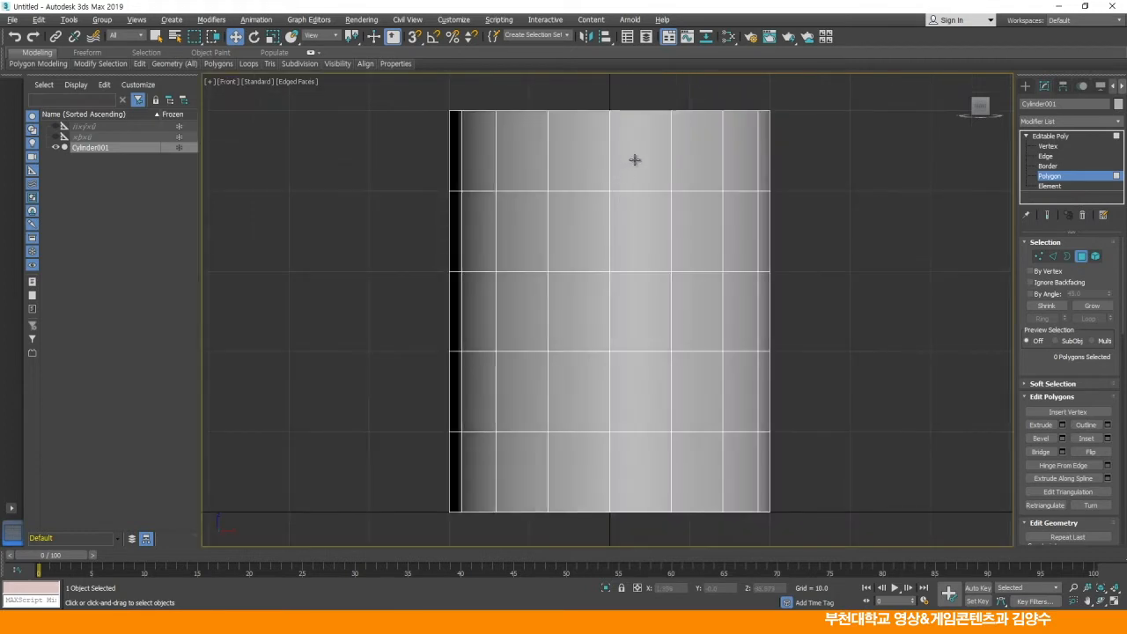
middle_click_drag(657, 195, 656, 205)
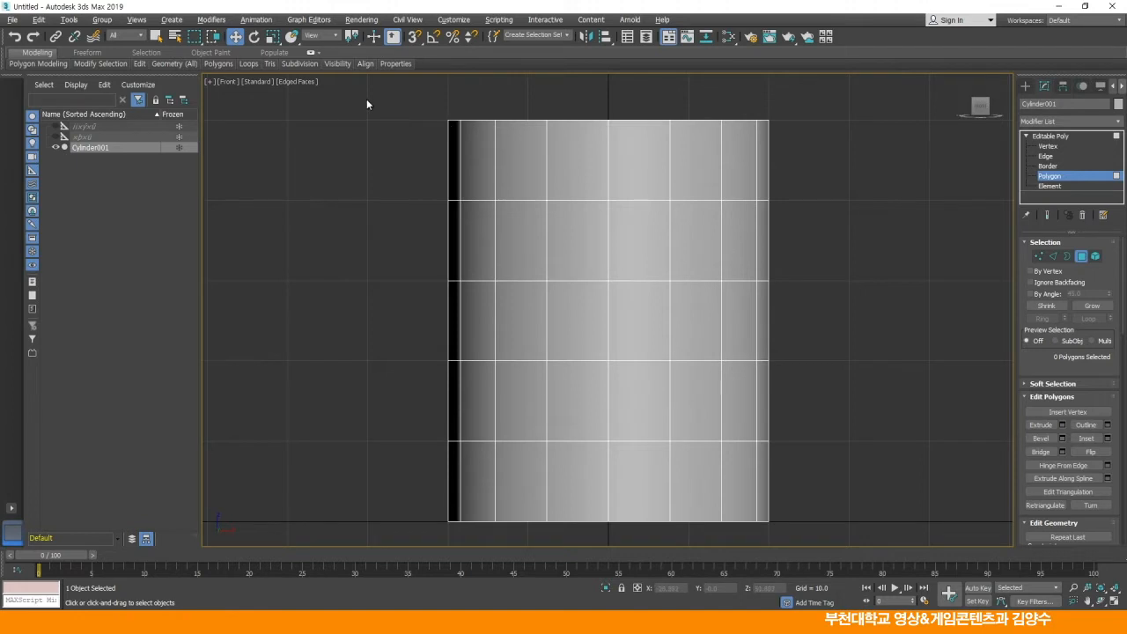
- Select the cylinder's top row of polygons with a rectangular selection region, and clear the selection
left_click_drag(516, 119, 813, 169)
left_click_drag(713, 173, 799, 186)
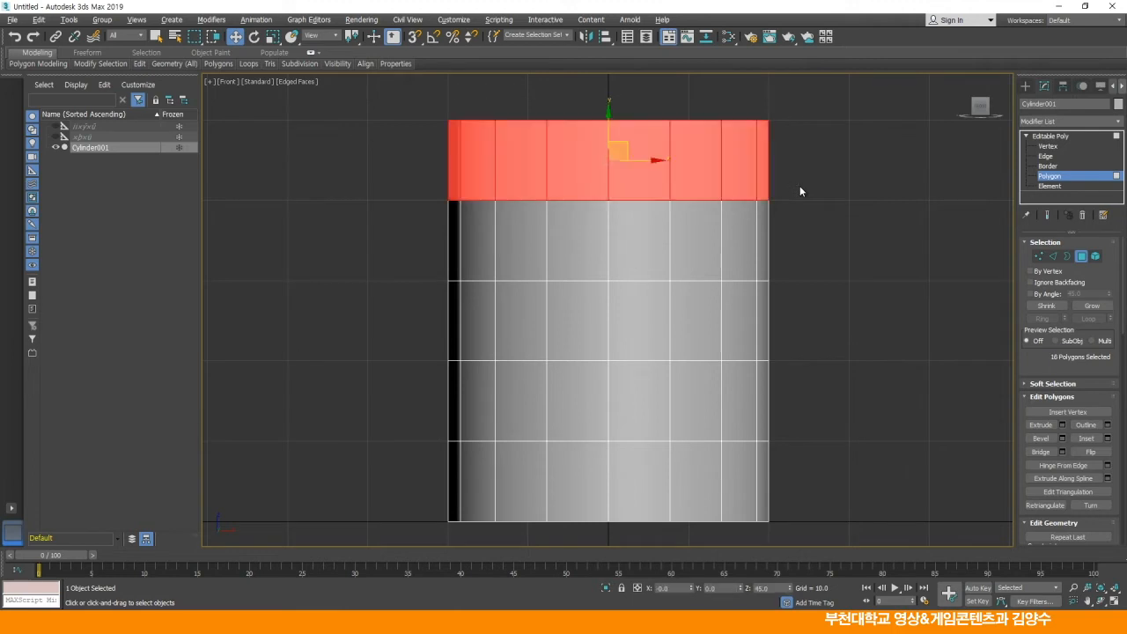
left_click(354, 145)
- Switch to the circular selection region, select polygons around the cylinder's upper-left part, and clear the selection
left_click_drag(194, 40, 194, 57)
left_click_drag(451, 144, 439, 207)
left_click(350, 157)
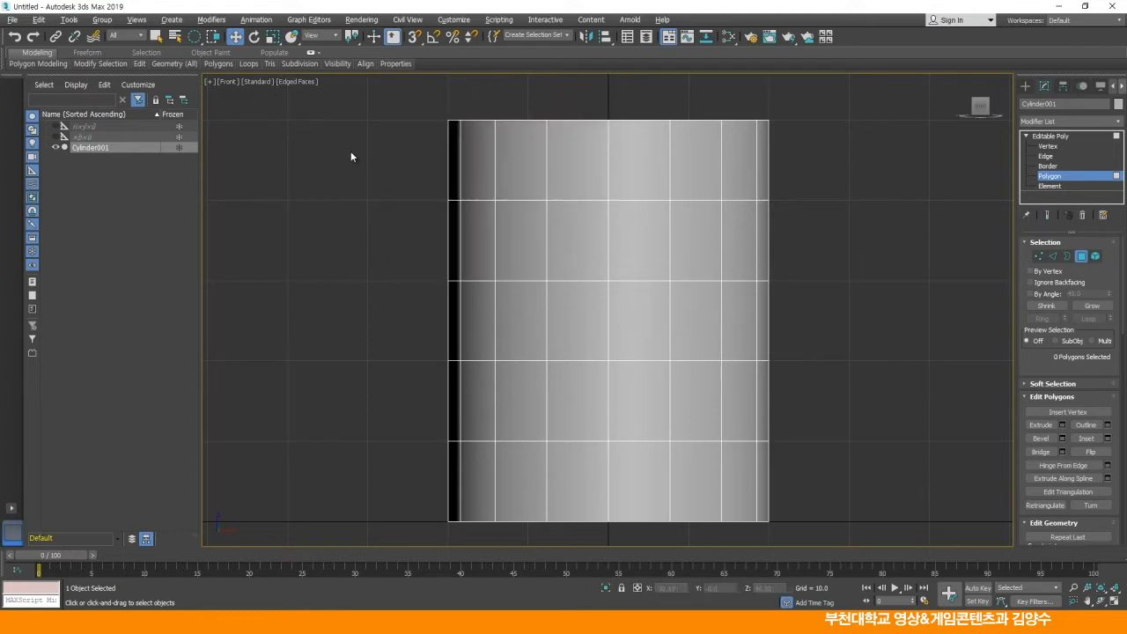
- Switch to a freehand selection region, select polygons in the cylinder's upper-left part, and clear the selection
left_click_drag(196, 37, 201, 113)
mouse_move(390, 132)
left_mouse_down()
mouse_move(601, 116)
mouse_move(474, 267)
left_mouse_up()
left_click_drag(322, 228, 335, 186)
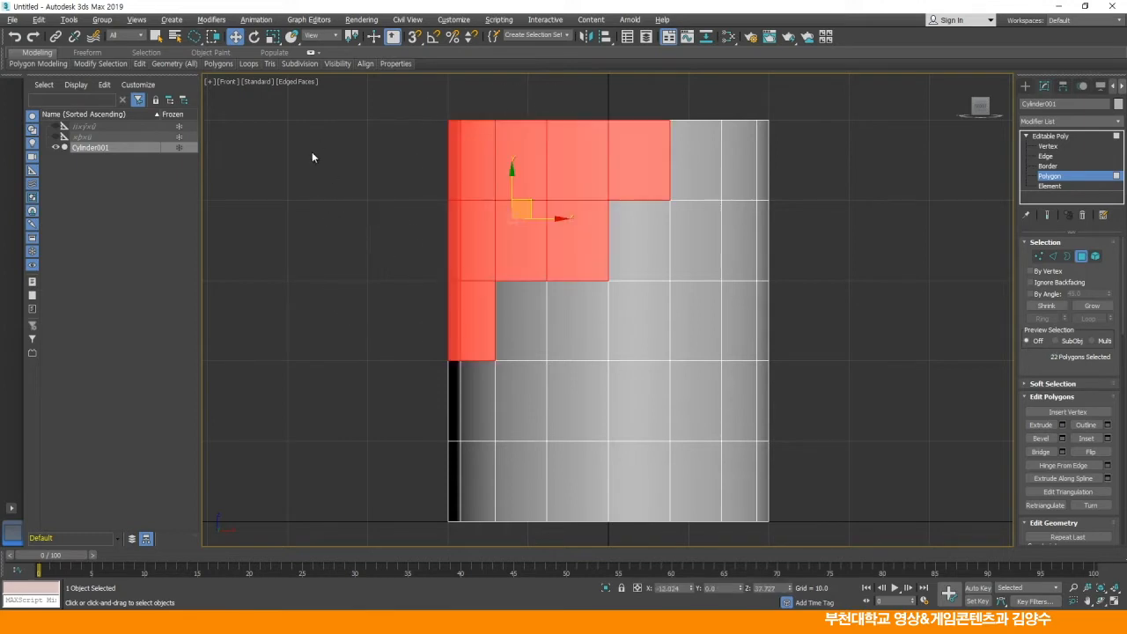
left_click(311, 154)
- Restore the rectangular selection region and switch the selection mode from Crossing to Window
left_click_drag(195, 36, 196, 57)
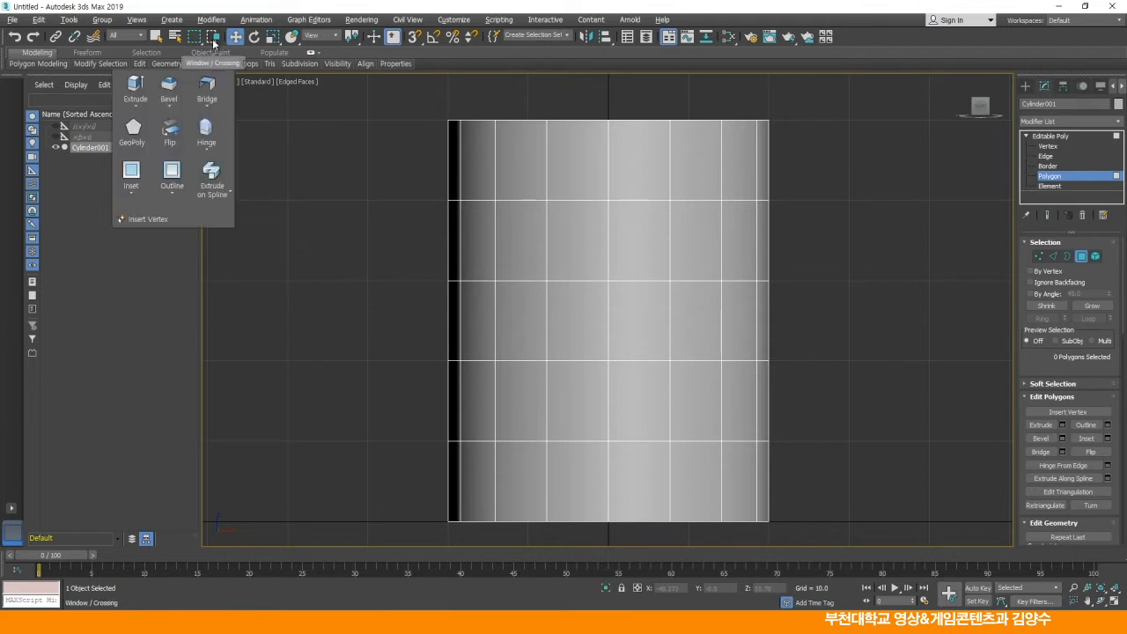
left_click(213, 39)
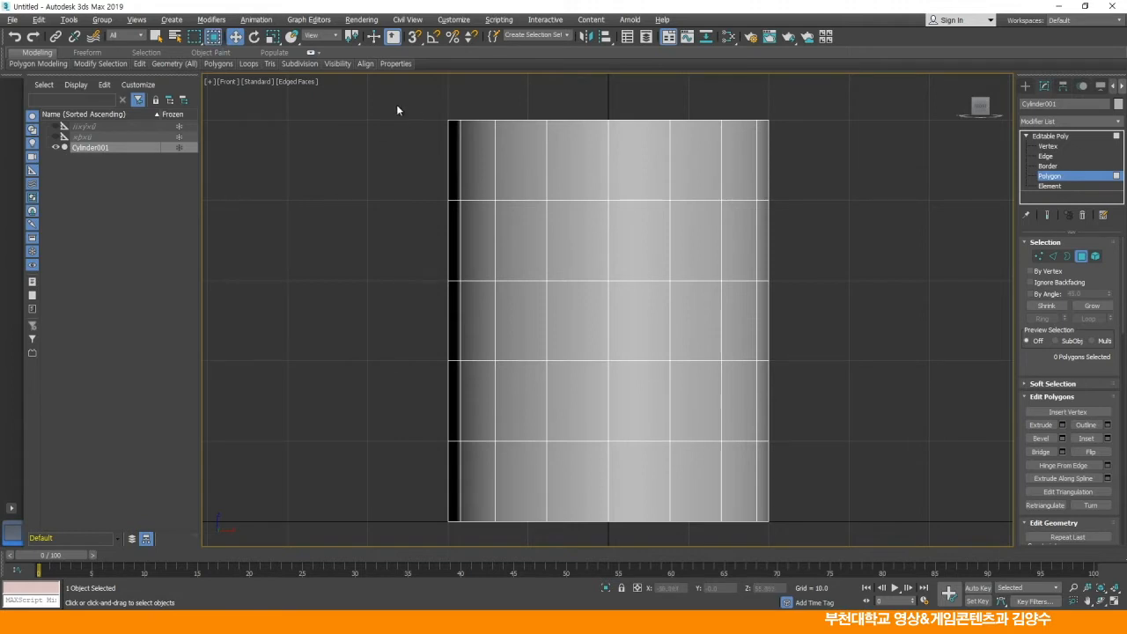
- In Window mode, select the polygons fully enclosed by a rectangular region over the cylinder's upper-left part, and clear the selection
left_click_drag(576, 122, 743, 153)
left_click_drag(714, 238, 692, 233)
left_click_drag(692, 237, 282, 130)
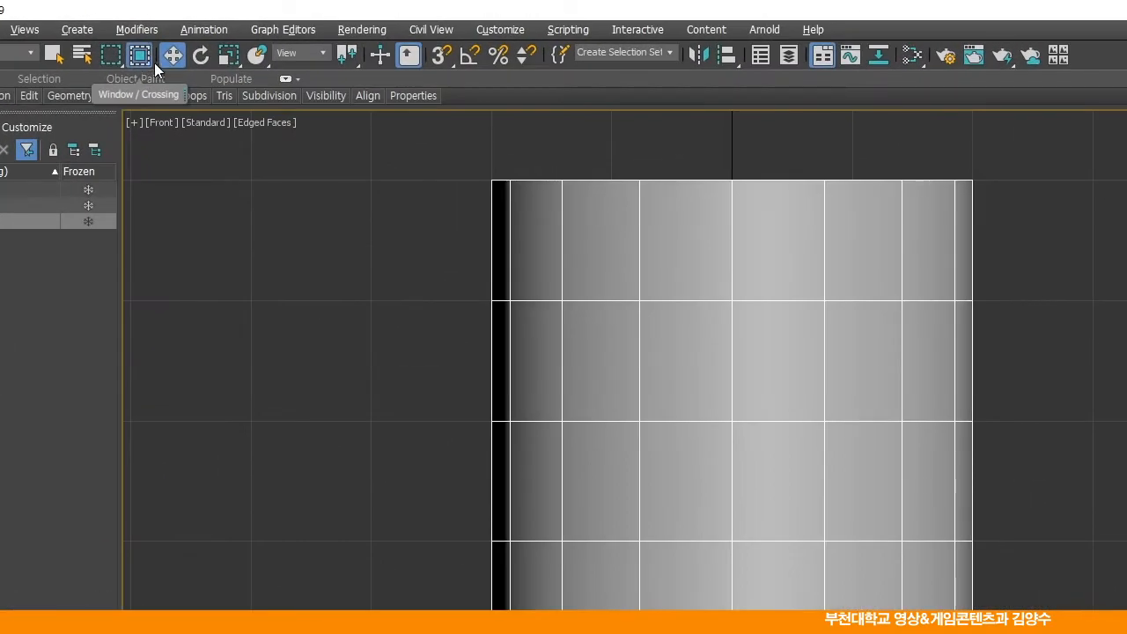
left_click(140, 56)
left_click_drag(620, 261, 770, 363)
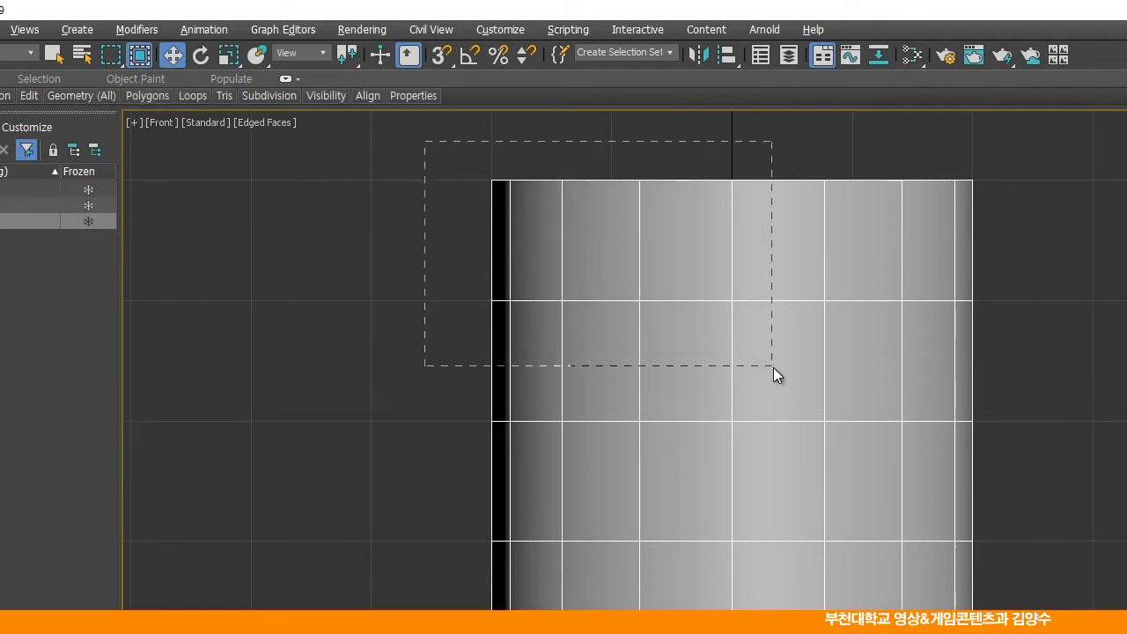
left_click_drag(773, 367, 773, 367)
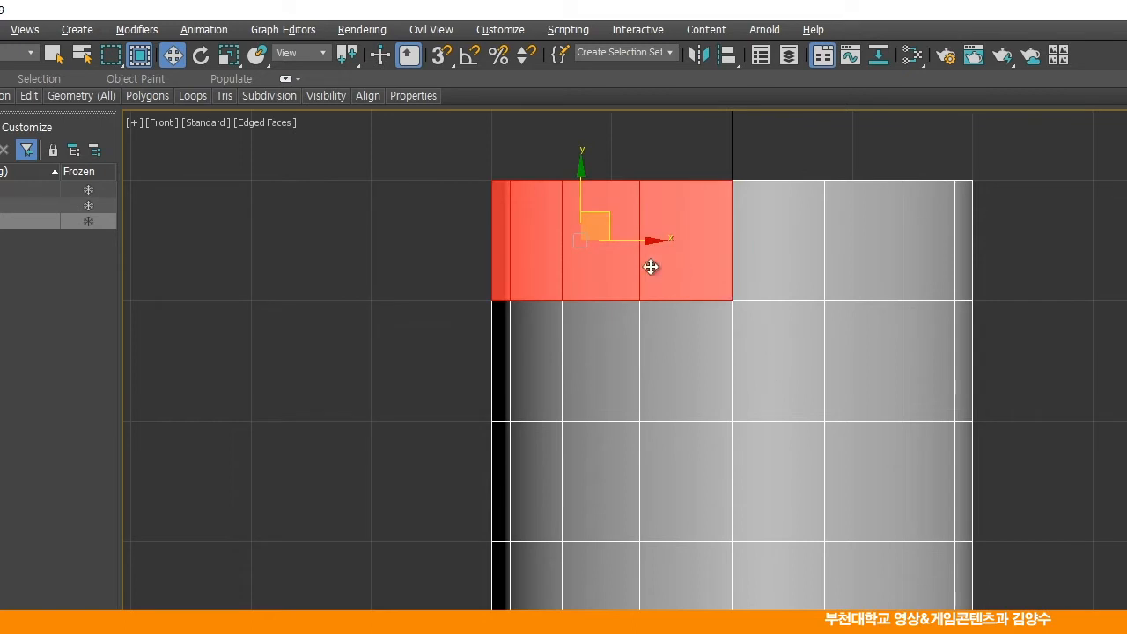
left_click(415, 231)
- Switch to Crossing mode, select the polygons touched by a rectangular region over the cylinder's upper-left part, and clear the selection
left_click(143, 56)
left_click_drag(547, 222, 796, 351)
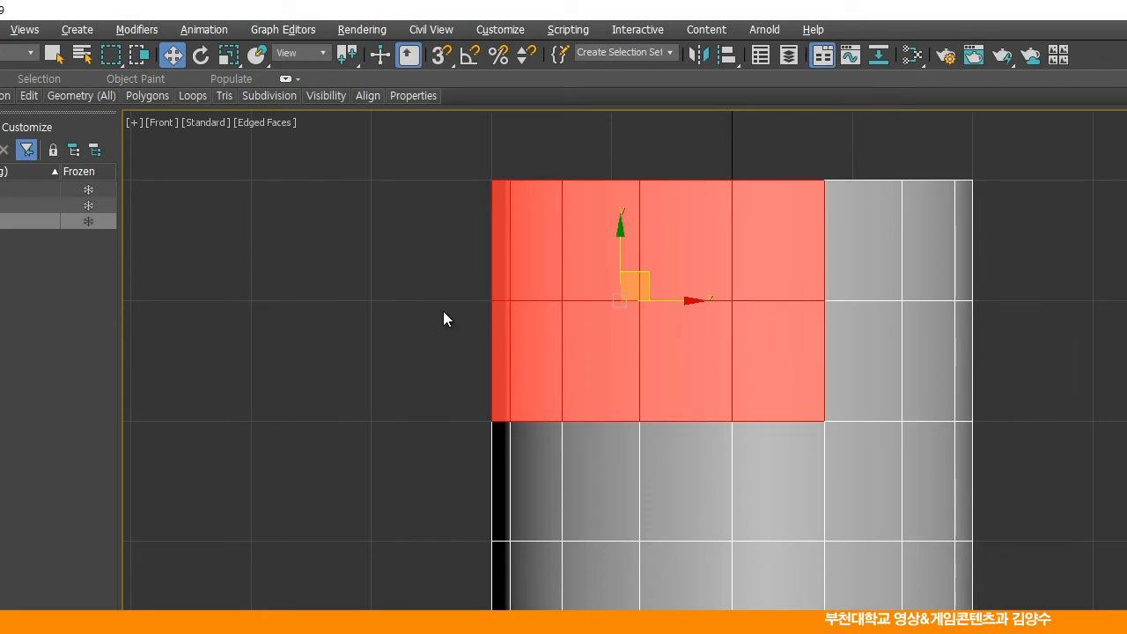
left_click(418, 297)
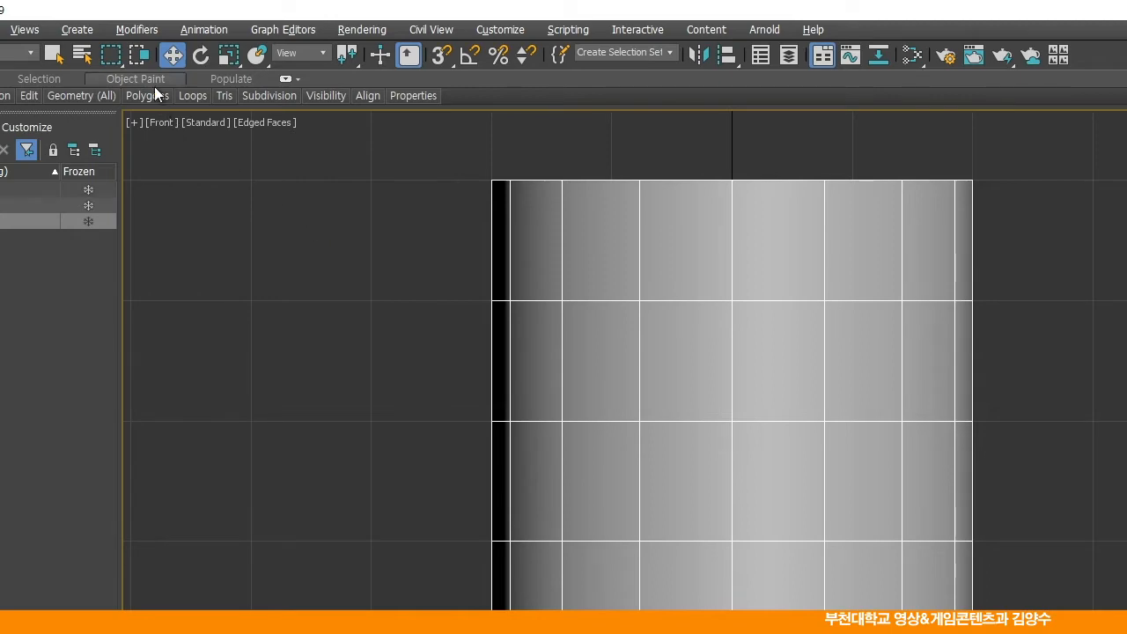
- Switch back to Window mode and delete the cylinder's entire top row of side polygons
left_click(140, 56)
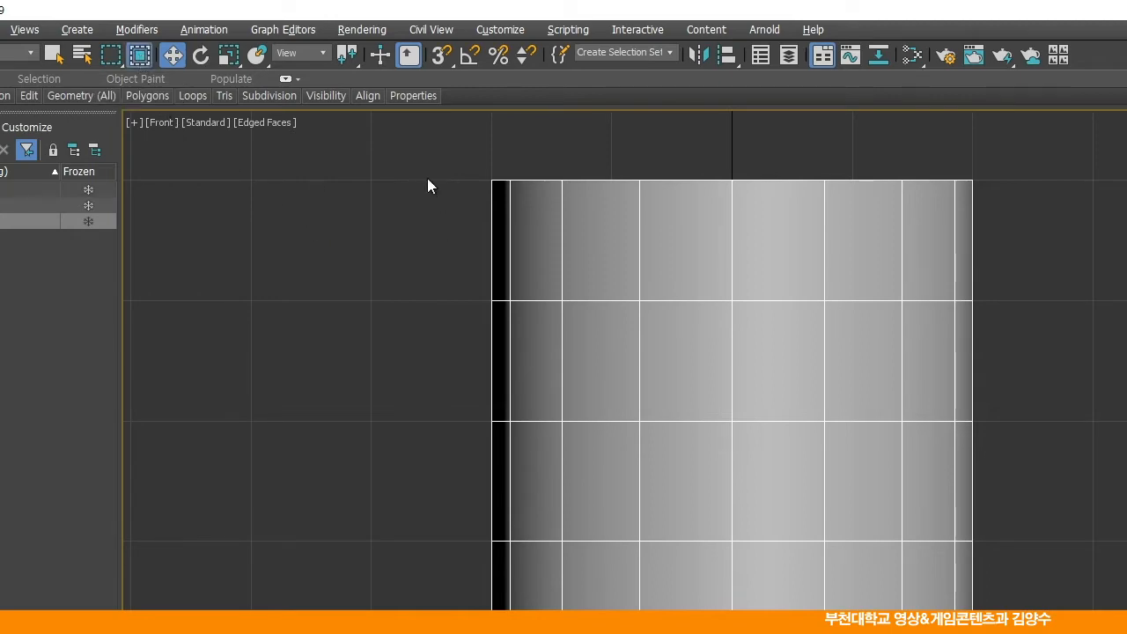
left_click_drag(391, 137, 1055, 333)
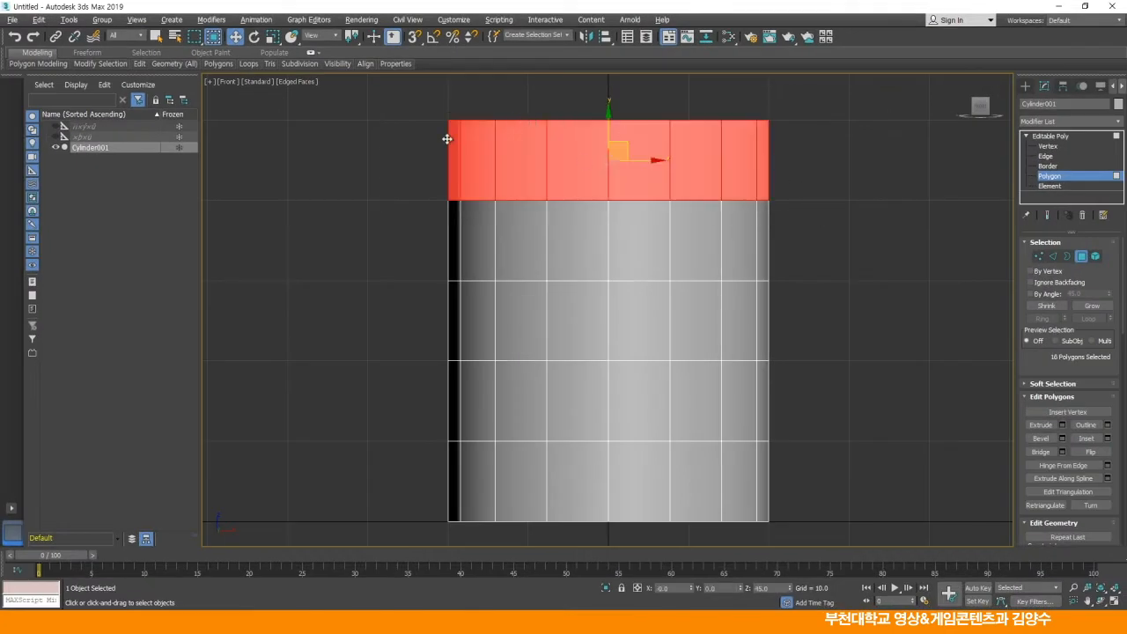
key("Delete")
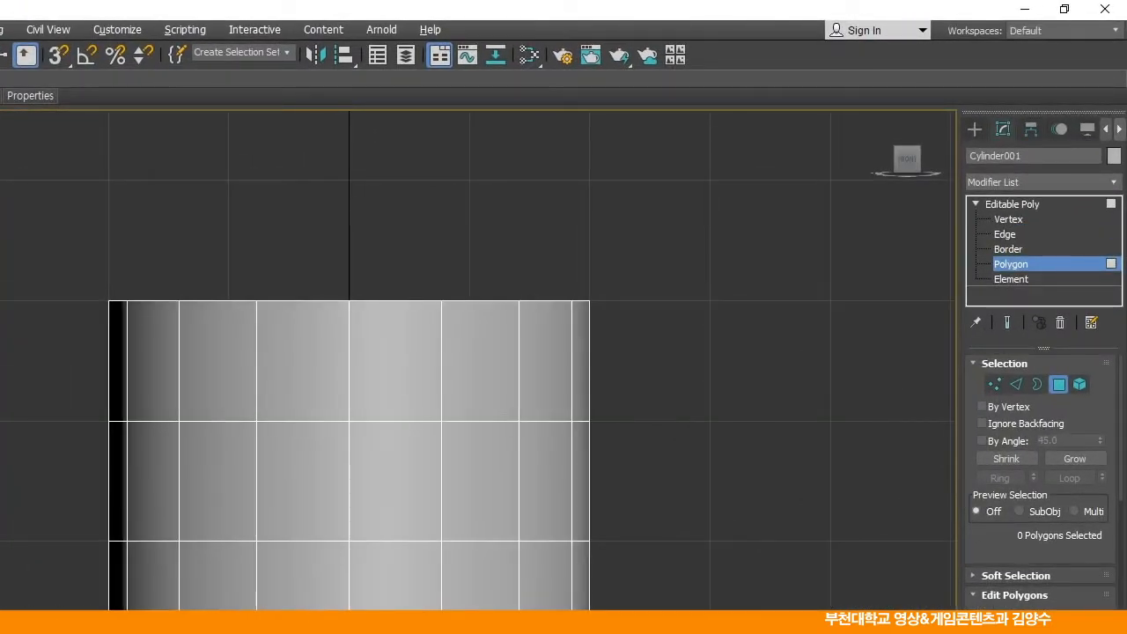
- Examine the shortened open cylinder from above and below in a maximized Perspective view
middle_click_drag(576, 519, 576, 432)
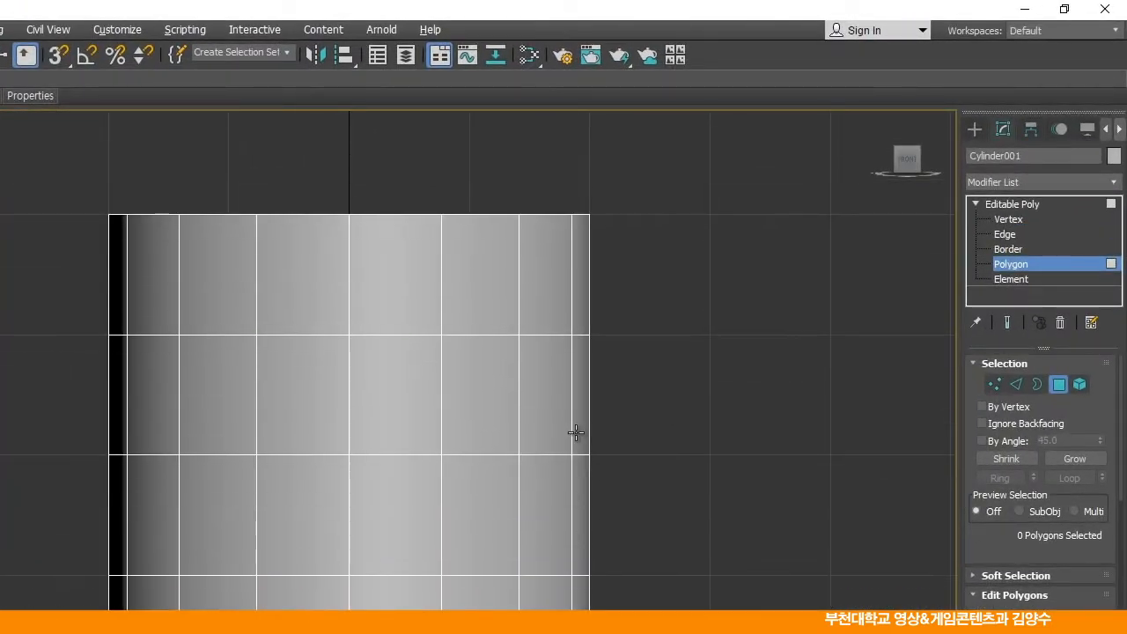
key("alt+w")
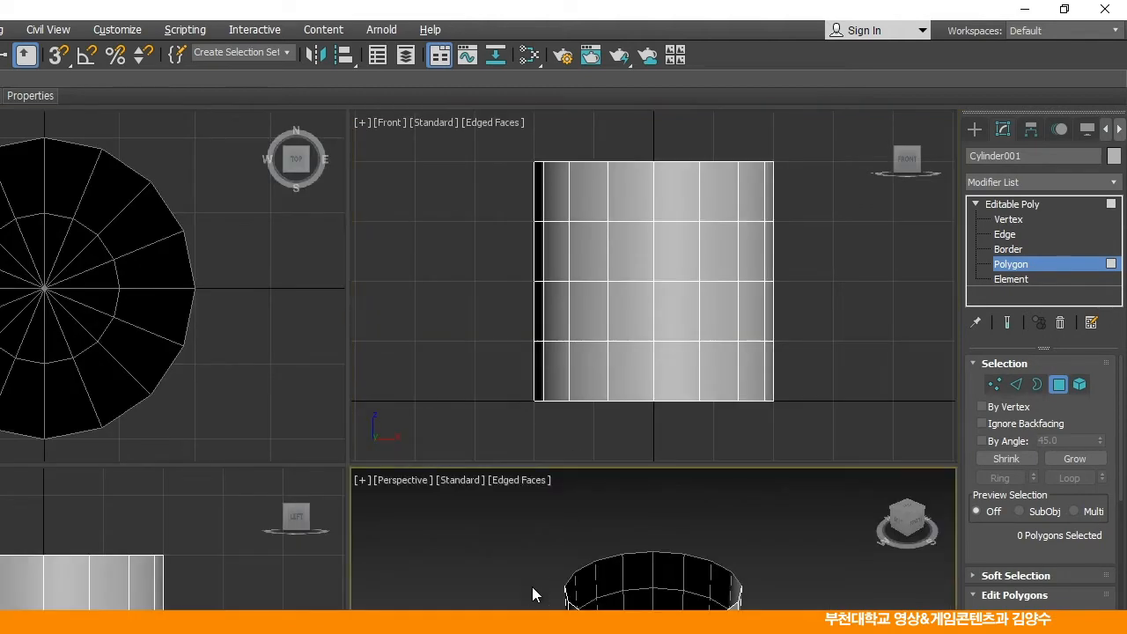
left_click(532, 586)
key("alt+w")
middle_click_drag(461, 545, 475, 326, "alt")
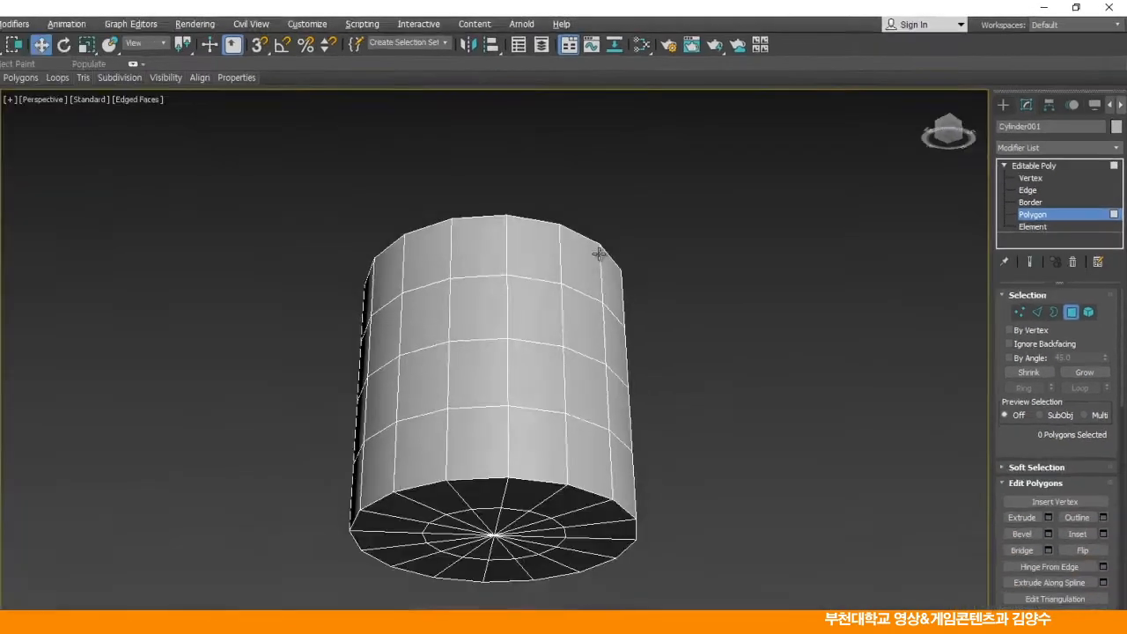
middle_click_drag(598, 254, 667, 368, "alt")
middle_click_drag(749, 303, 700, 216, "alt")
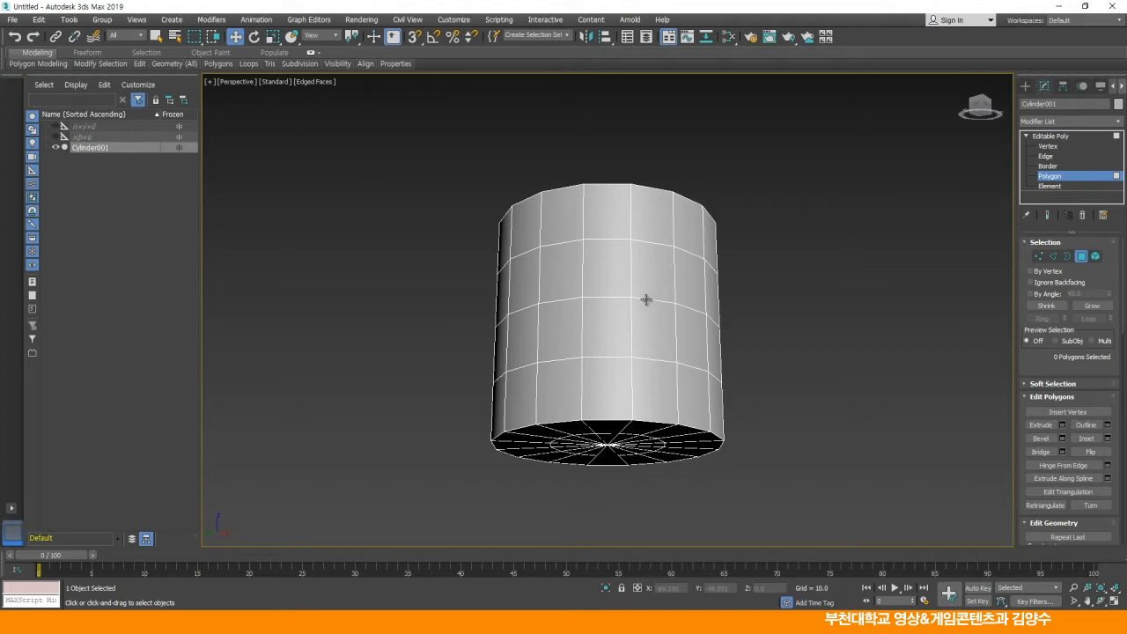
middle_click_drag(637, 264, 665, 340, "alt")
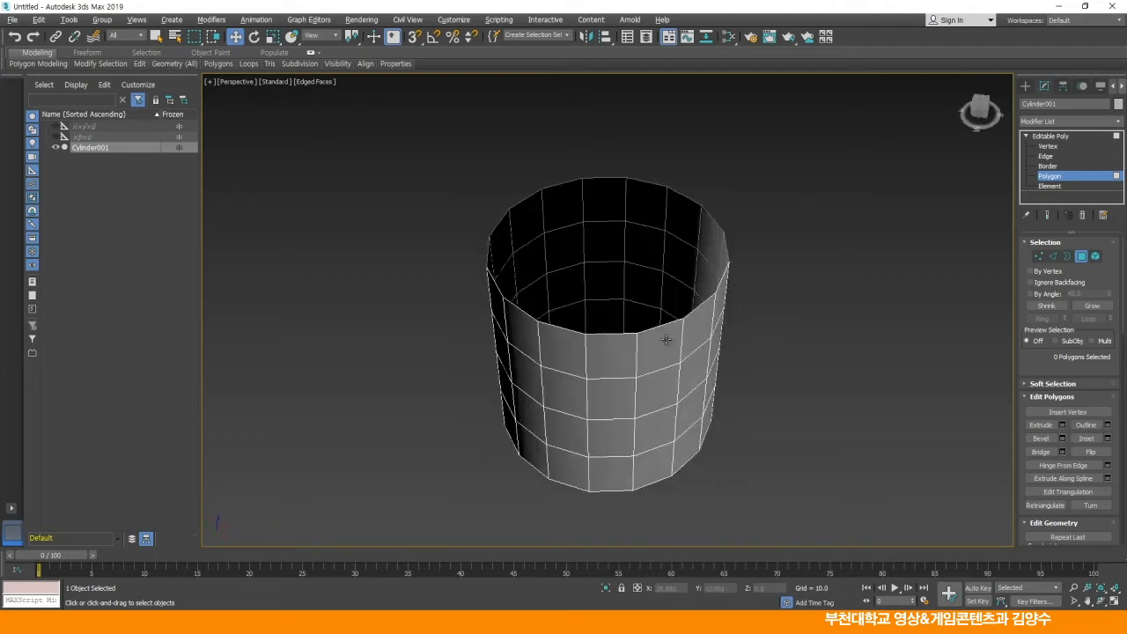
middle_click_drag(712, 256, 646, 160, "alt")
middle_click_drag(679, 340, 690, 156, "alt")
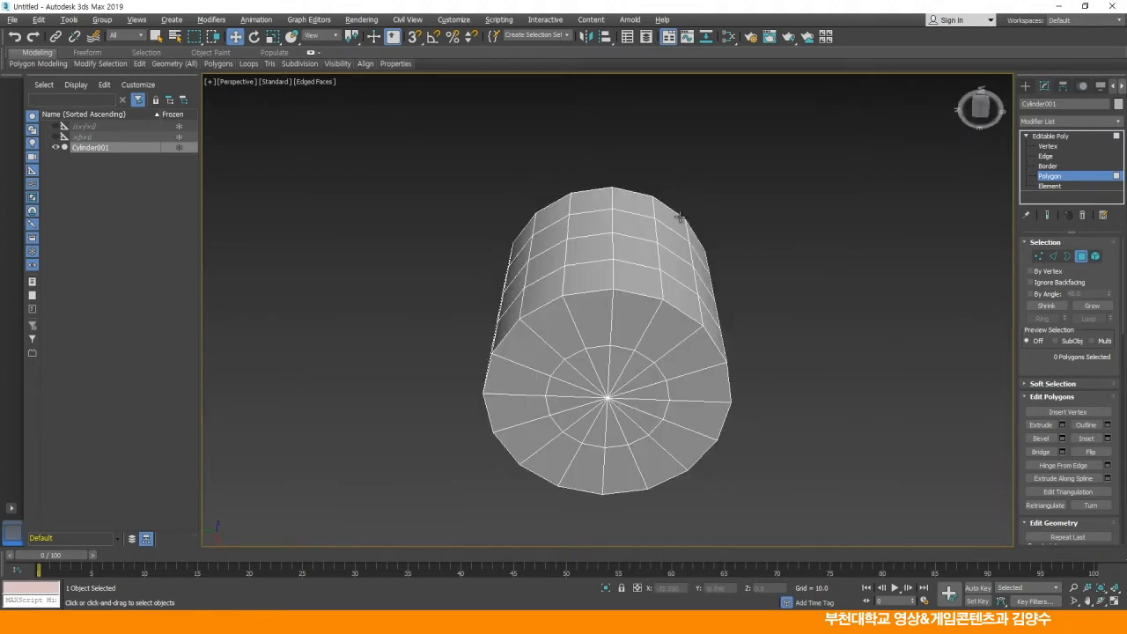
middle_click_drag(678, 216, 596, 322, "alt")
middle_click_drag(663, 372, 649, 307)
middle_click_drag(639, 261, 640, 268, "alt")
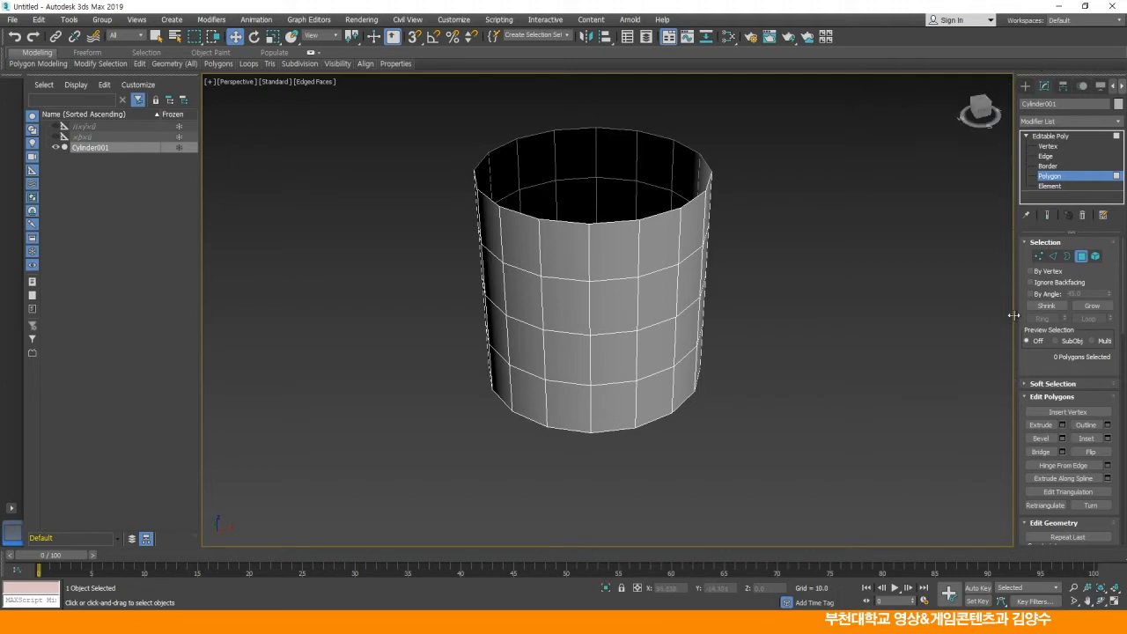
- Widen the command panel to review the Editable Poly rollouts, expand Subdivision Displacement, and narrow the panel to two columns
left_click_drag(1014, 315, 849, 316)
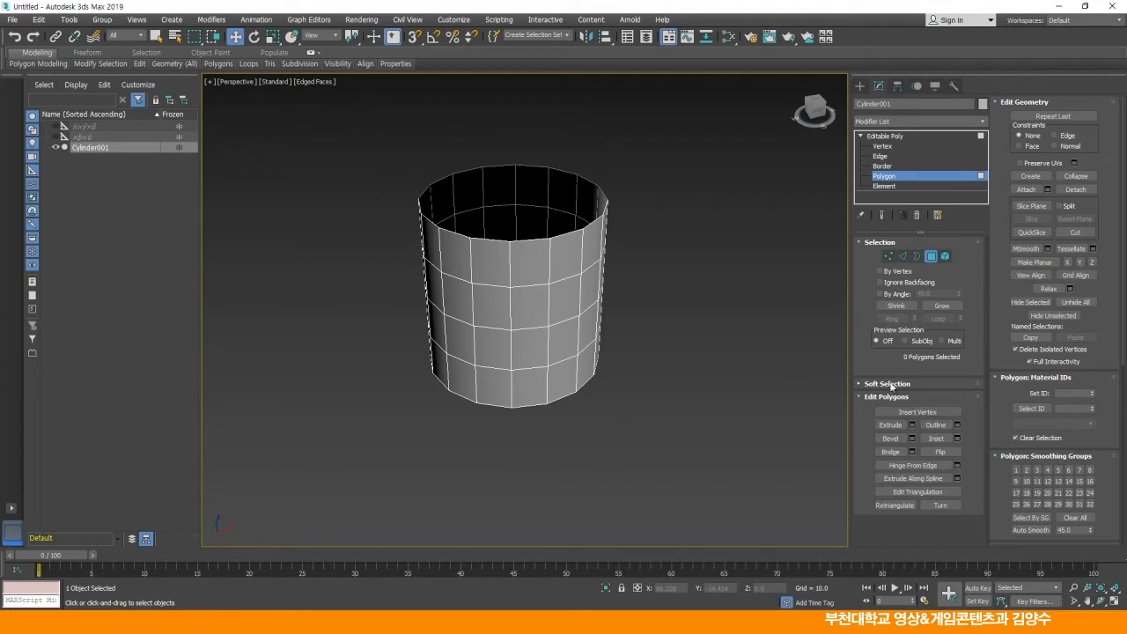
left_click_drag(847, 352, 704, 353)
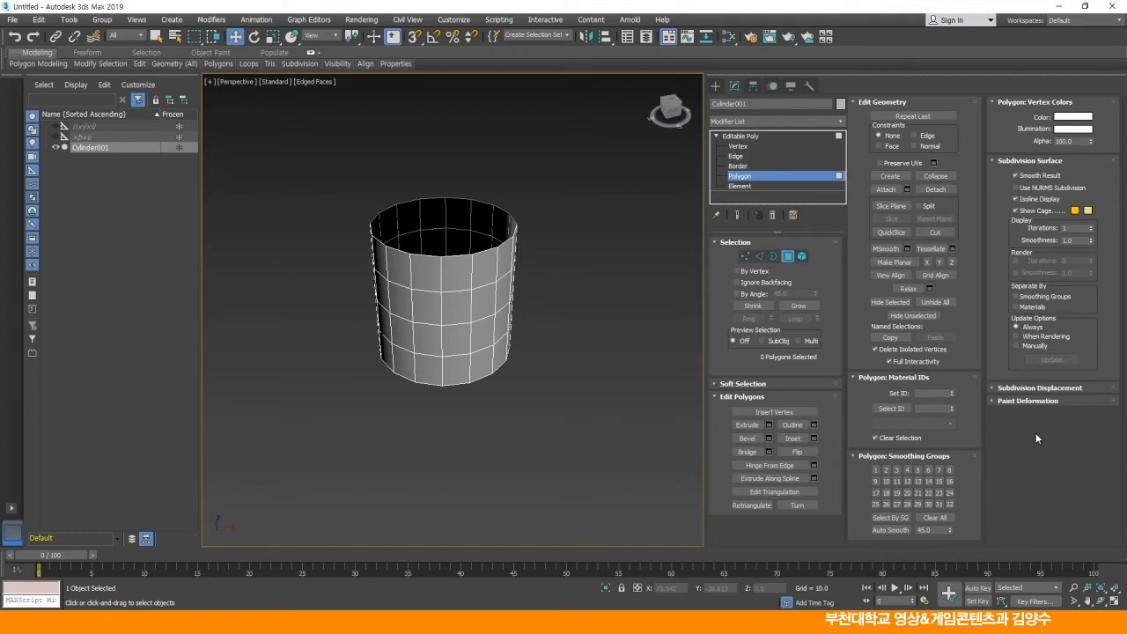
left_click(992, 388)
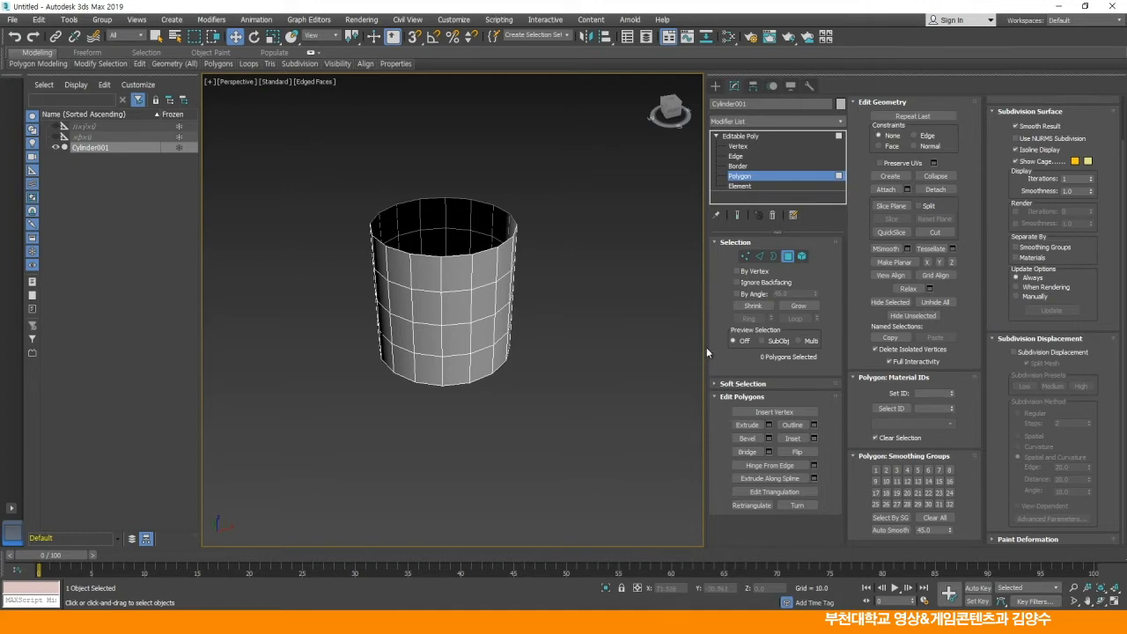
left_click_drag(705, 347, 883, 352)
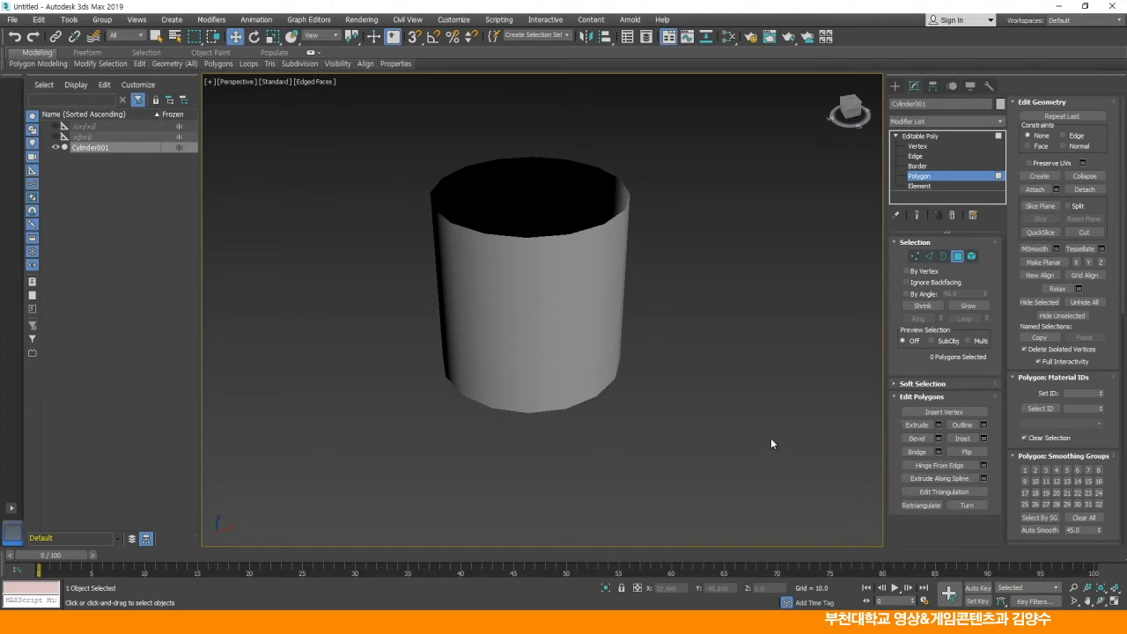
- Turn on edged faces and, at Edge level, select the full ring of a vertical side edge, and clear the selection
key("F4")
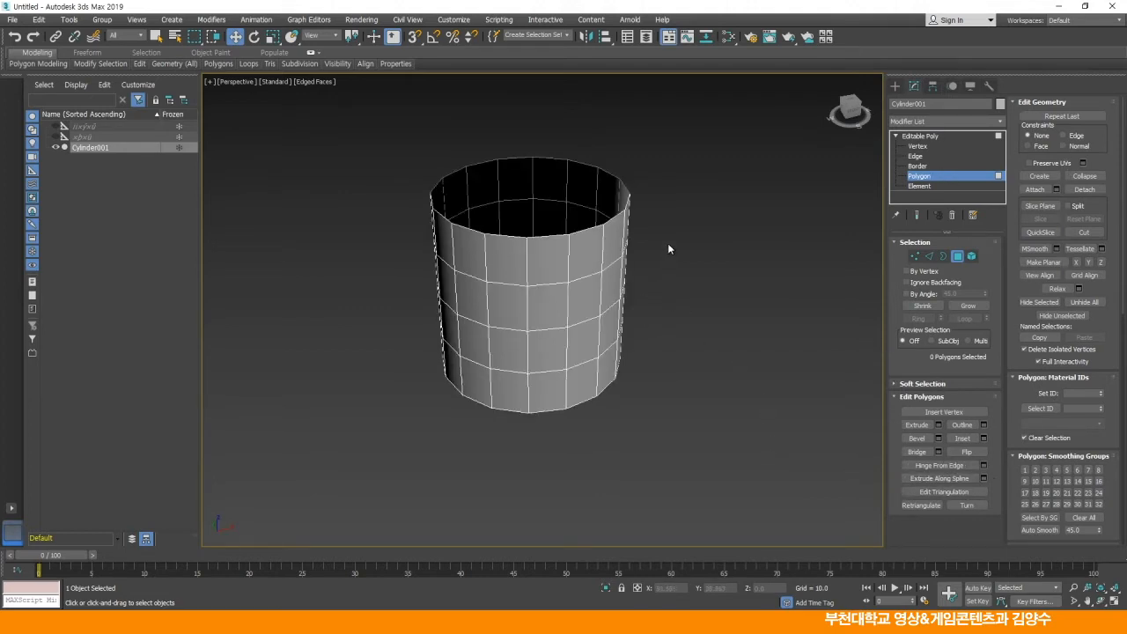
middle_click_drag(668, 243, 676, 267, "alt")
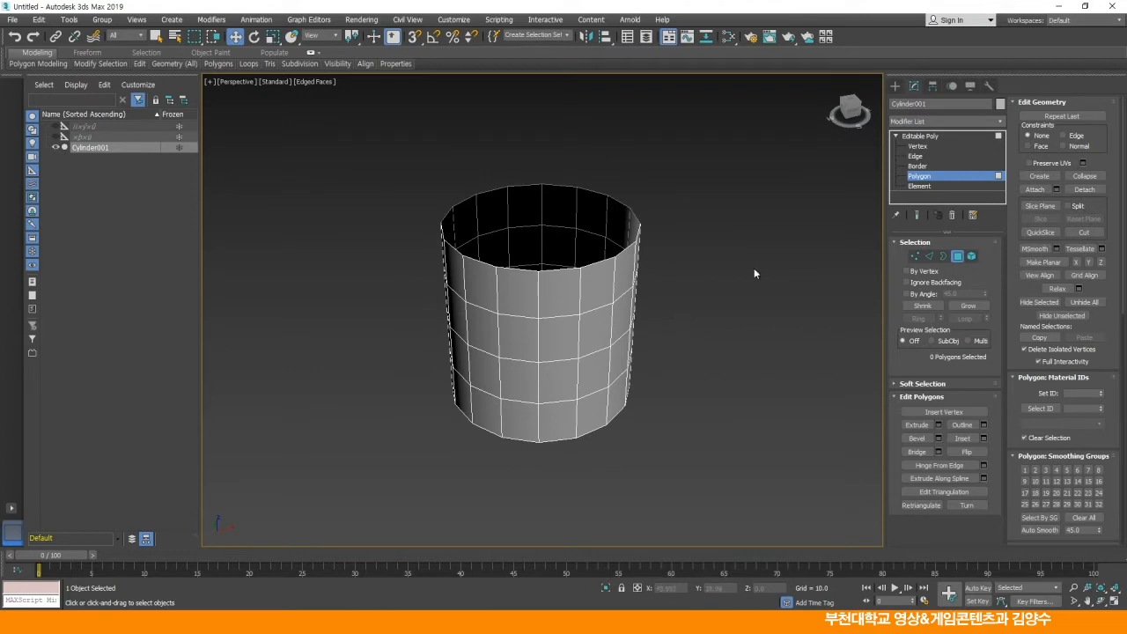
left_click(917, 156)
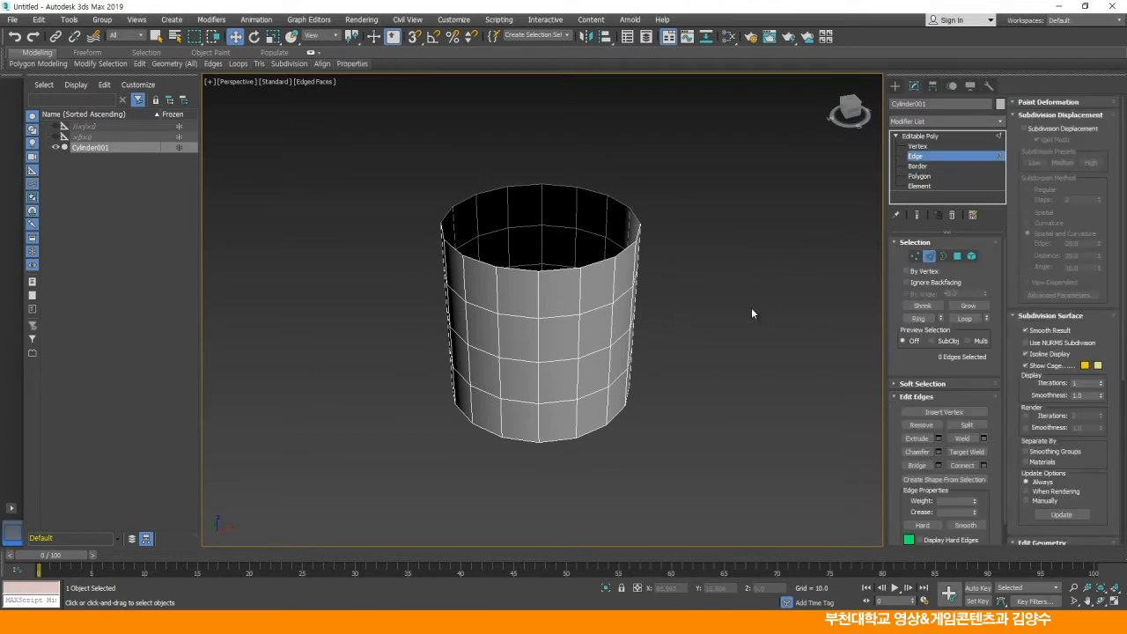
left_click(576, 330)
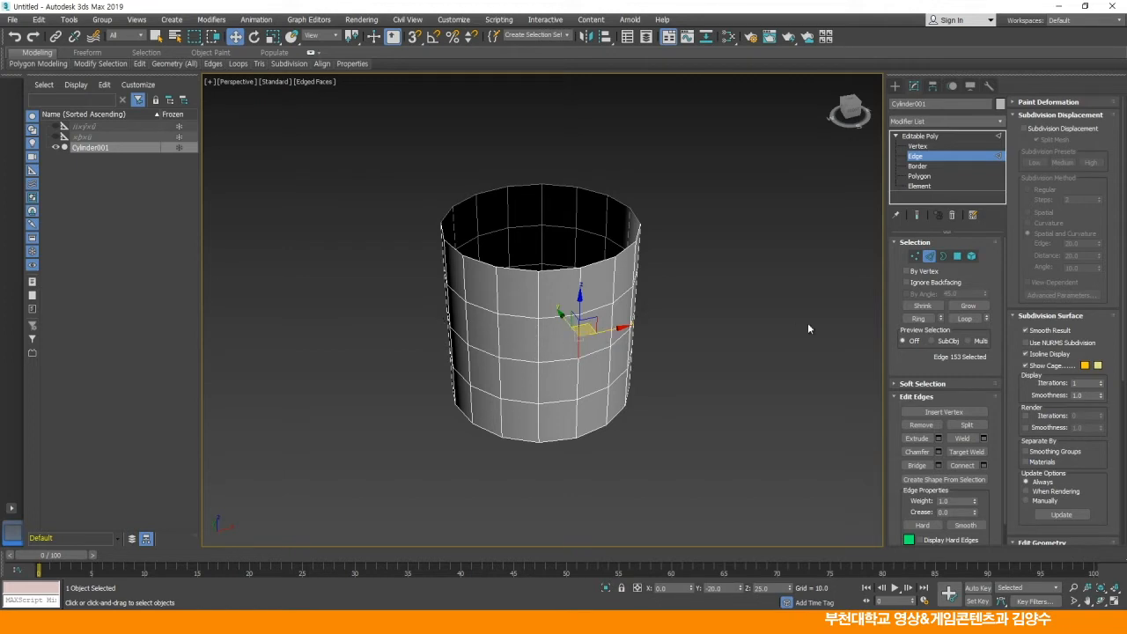
left_click(918, 318)
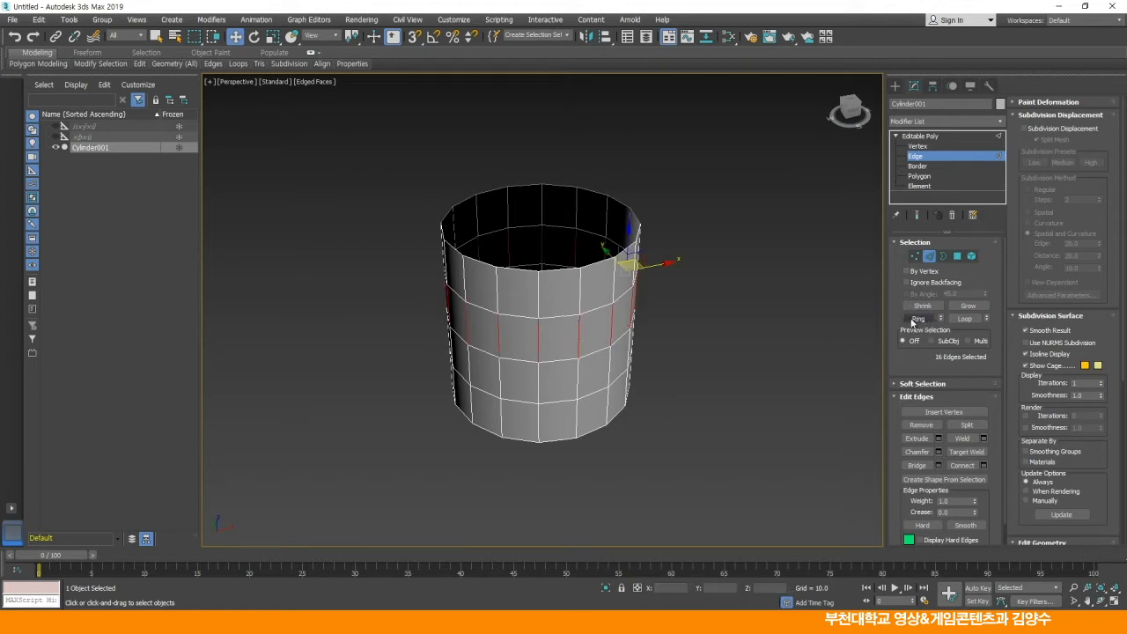
left_click(748, 332)
- Select the same vertical side edge, extend the selection to its loop, and clear the selection
left_click(578, 331)
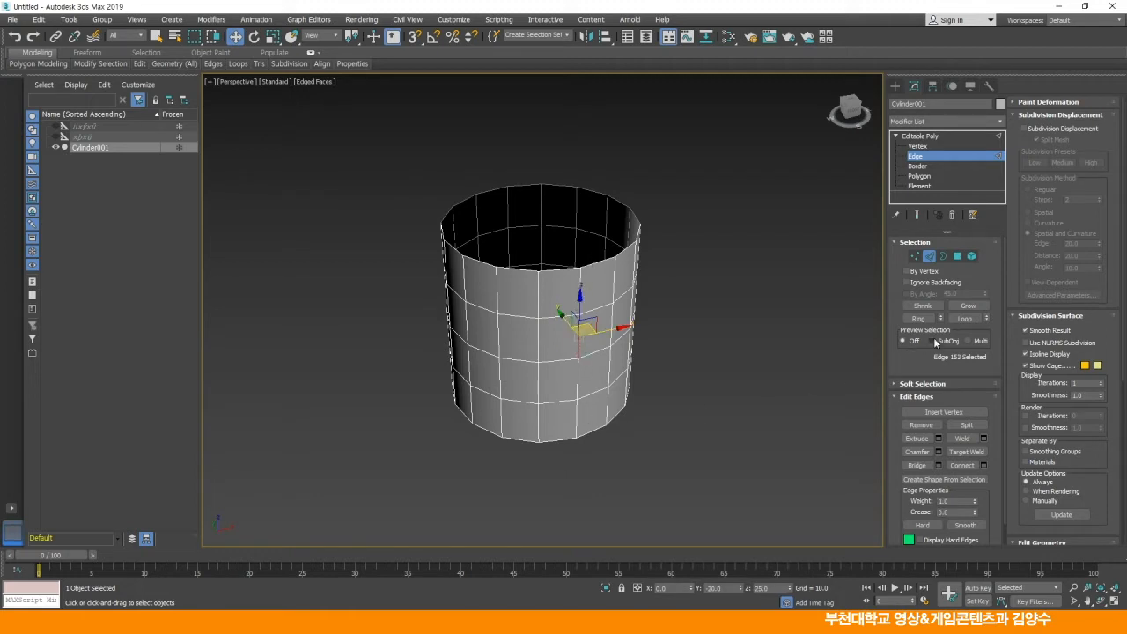
left_click(966, 319)
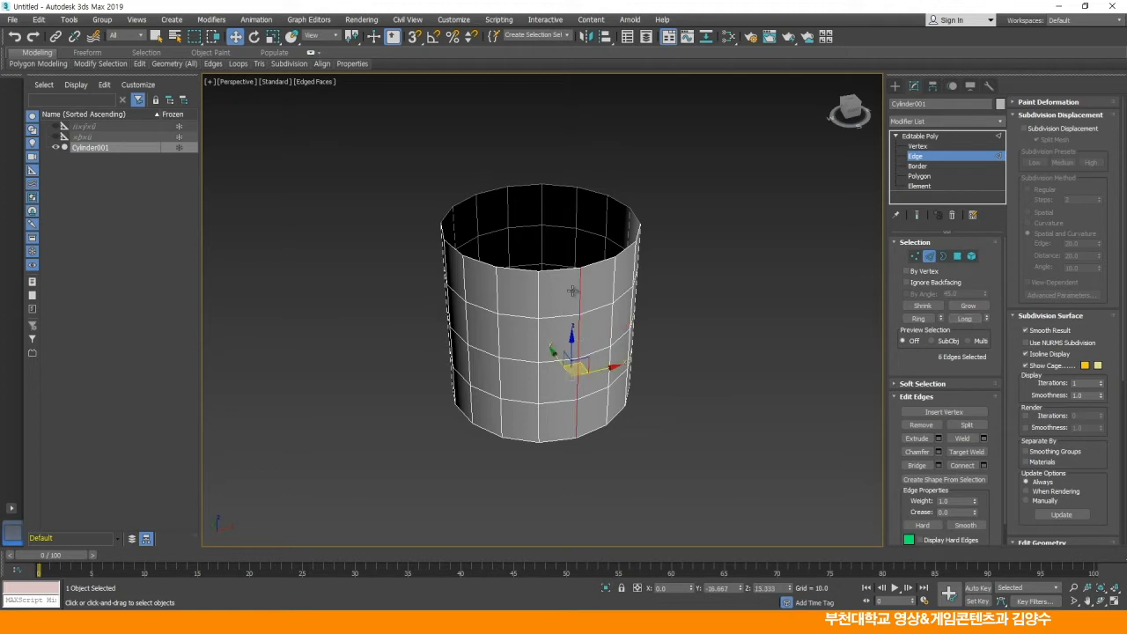
left_click(699, 385)
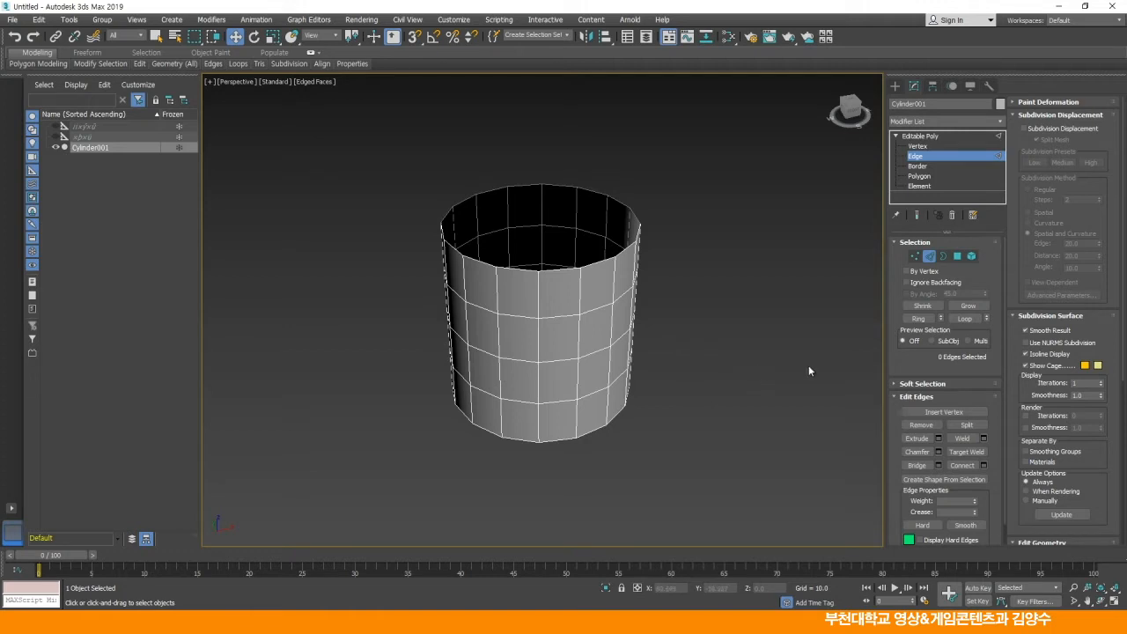
- At Border level, raise the cylinder's open top border to a Z height of about 51, and clear the selection
left_click(917, 166)
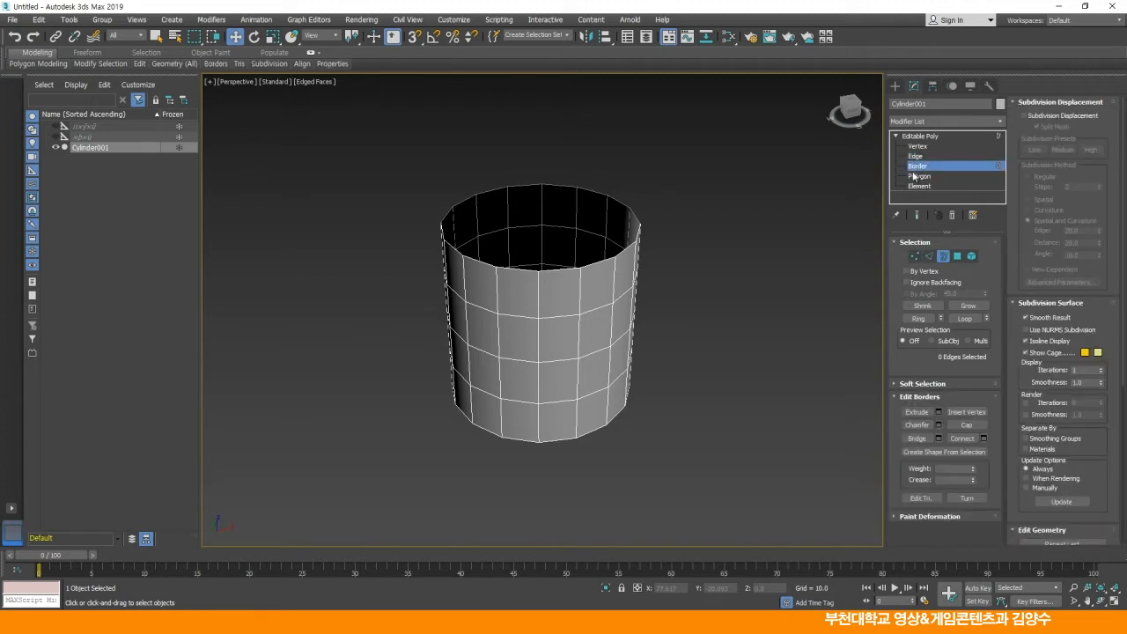
left_click(602, 193)
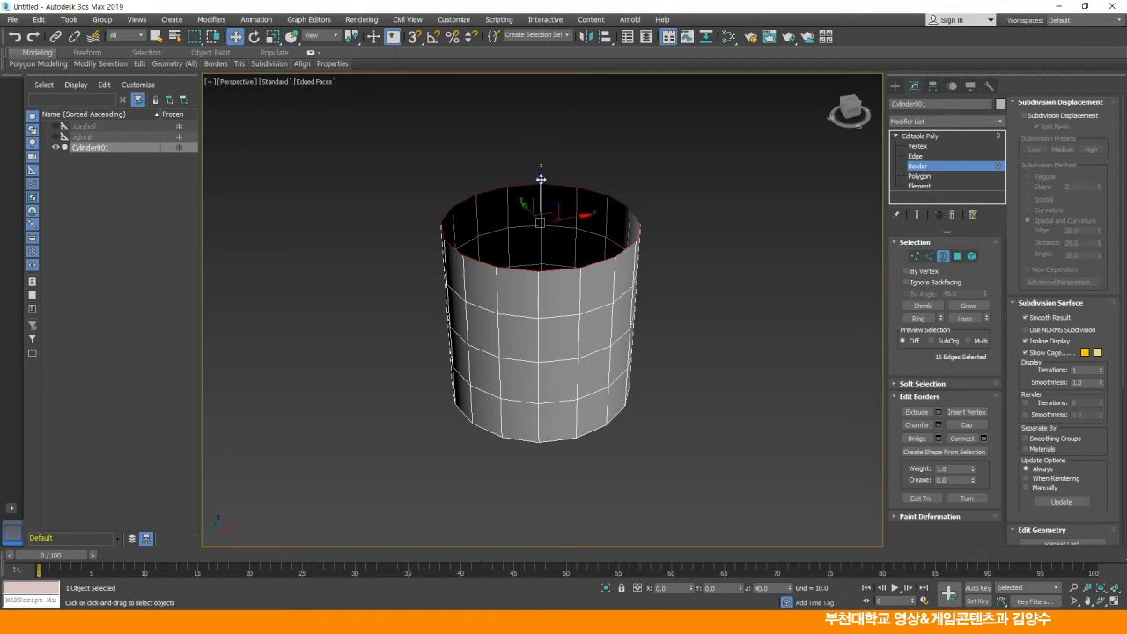
left_click_drag(541, 180, 541, 133)
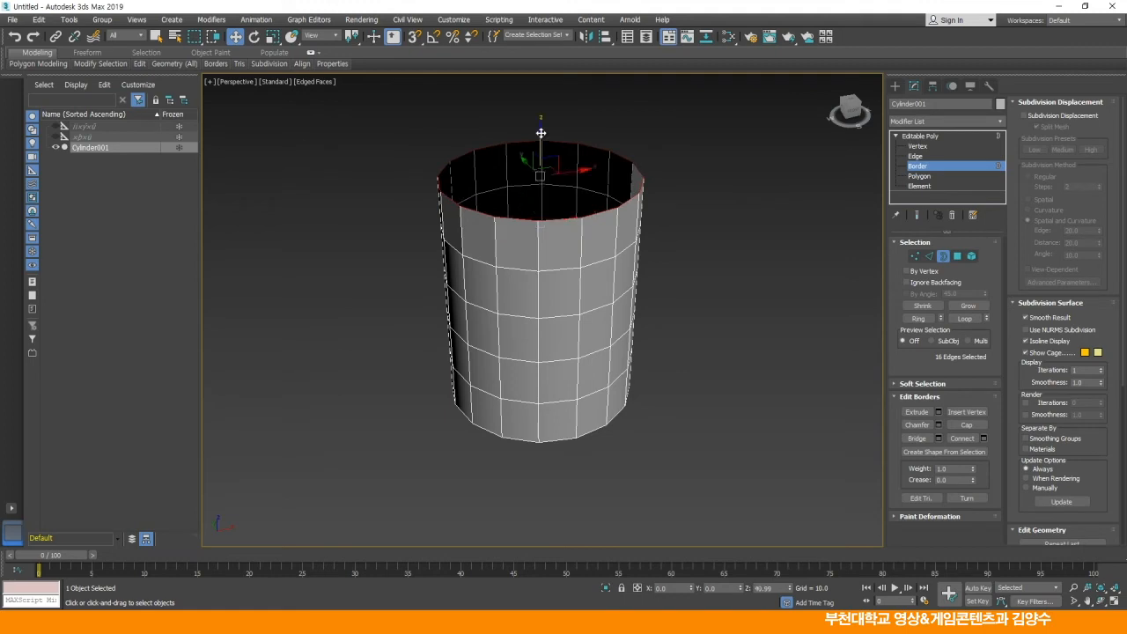
left_click(697, 226)
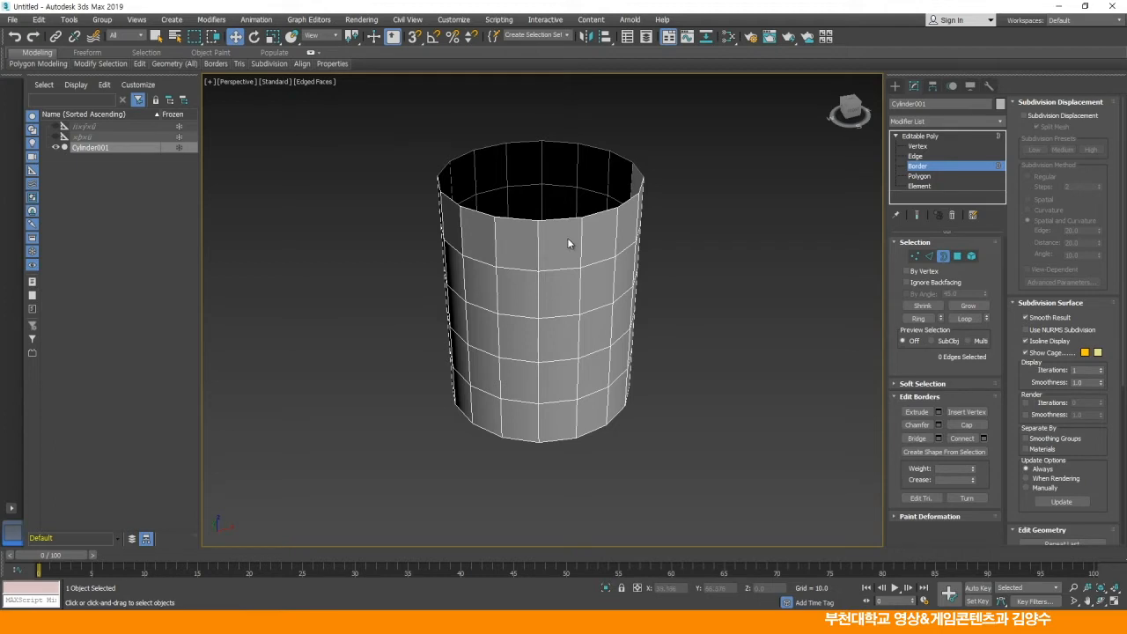
- At Edge level, select the horizontal edge loop at the cylinder's mid-height, scale it inward uniformly to form a waist, and clear the selection
left_click(915, 156)
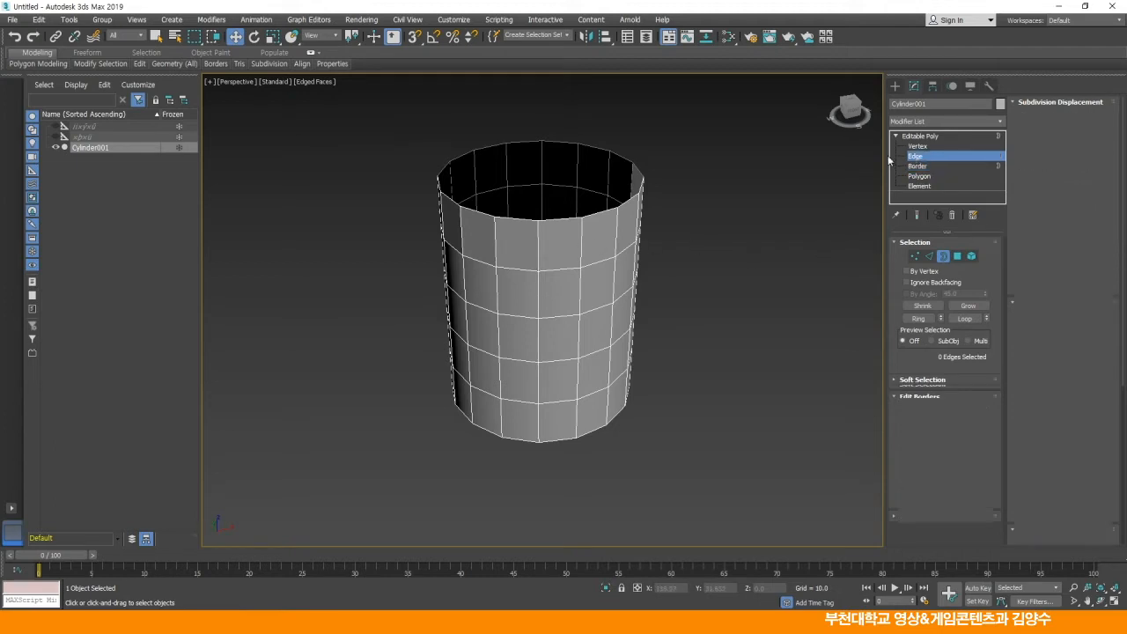
left_click(594, 309)
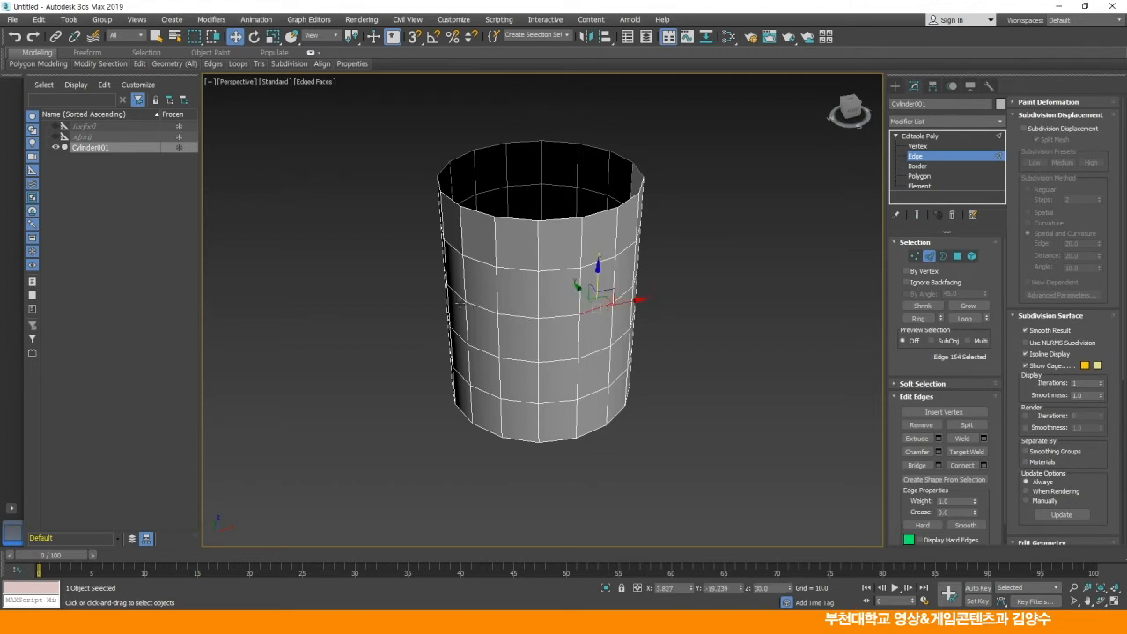
left_click(964, 318)
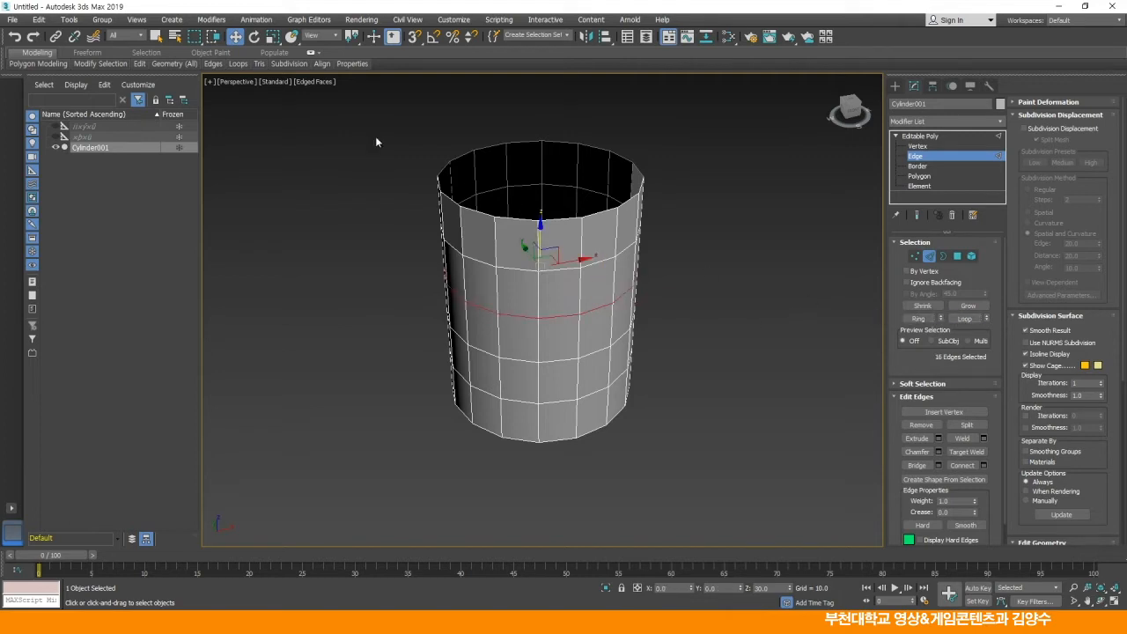
left_click(270, 37)
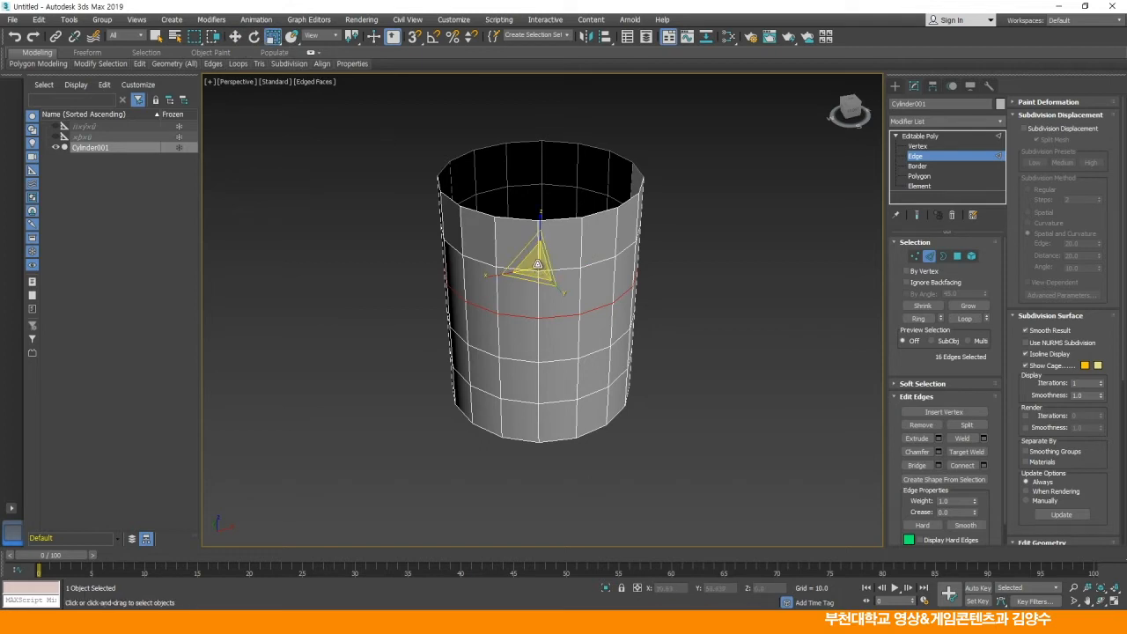
mouse_move(538, 263)
left_mouse_down()
mouse_move(536, 224)
mouse_move(540, 286)
mouse_move(534, 234)
mouse_move(536, 273)
left_mouse_up()
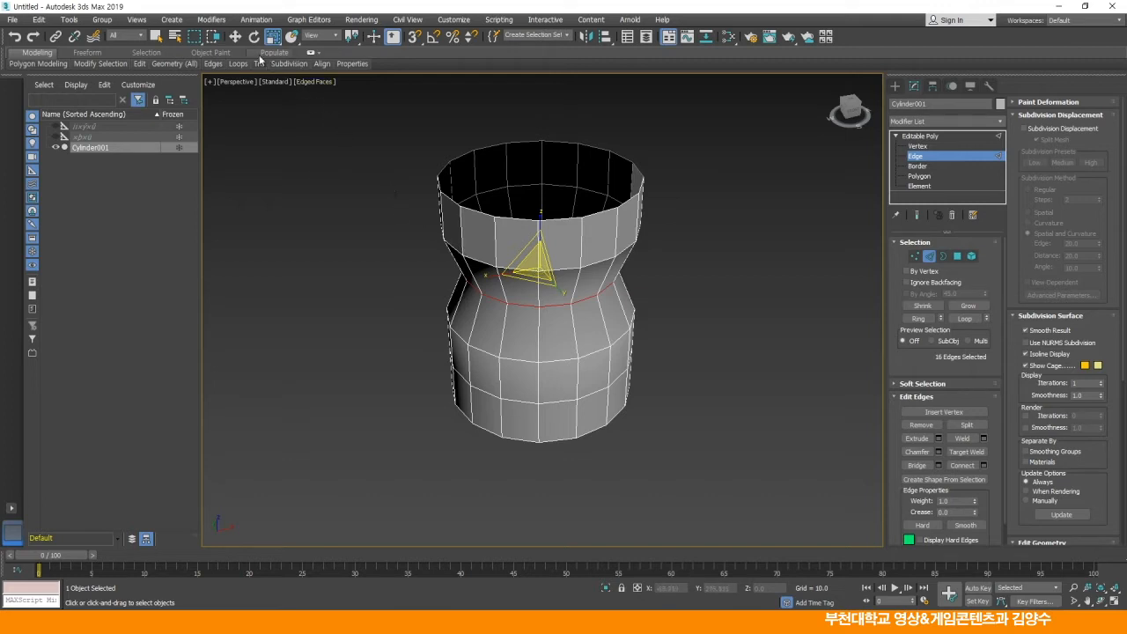
left_click(235, 37)
middle_click_drag(586, 396, 661, 373, "alt")
left_click(651, 367)
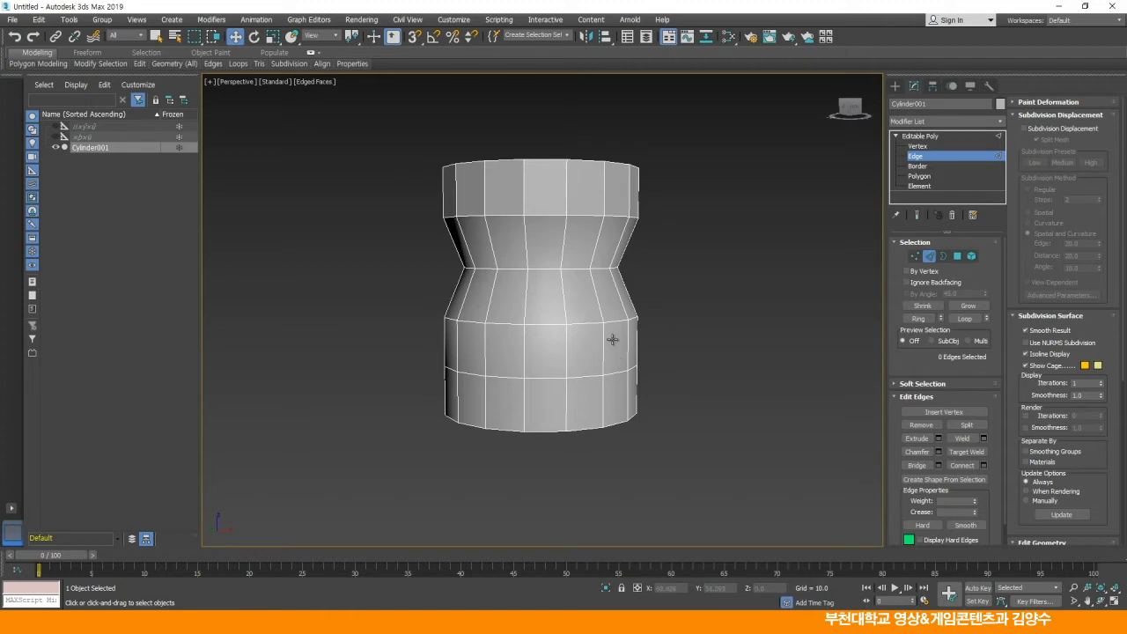
- Select the lowest horizontal edge loop between the waist and the base, and remove its edges from the mesh
left_click(590, 373)
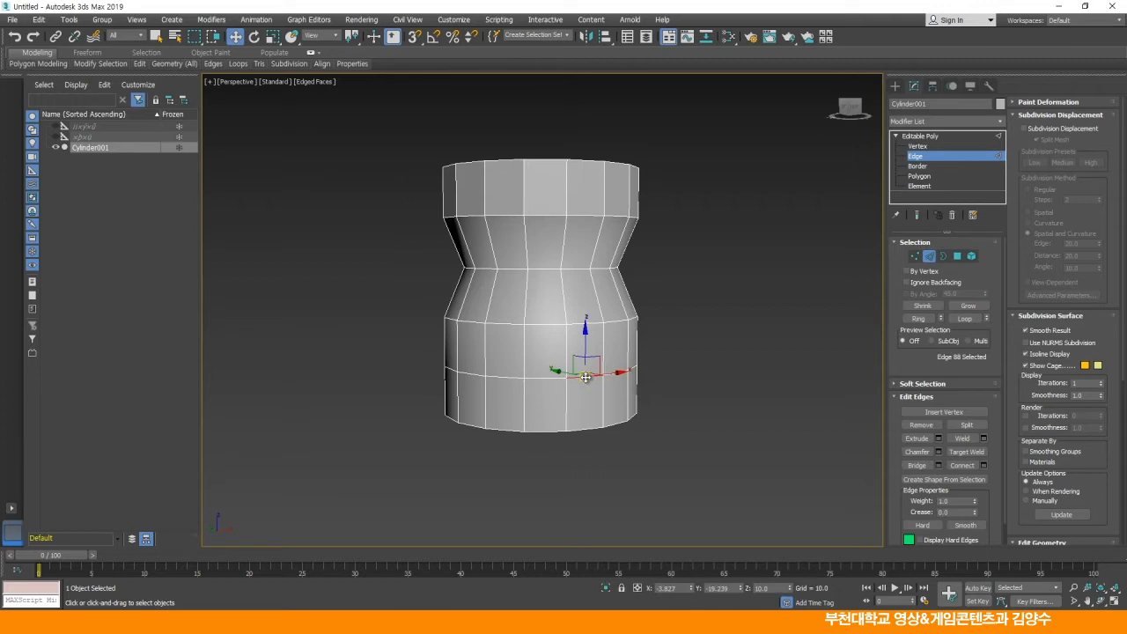
left_click(964, 318)
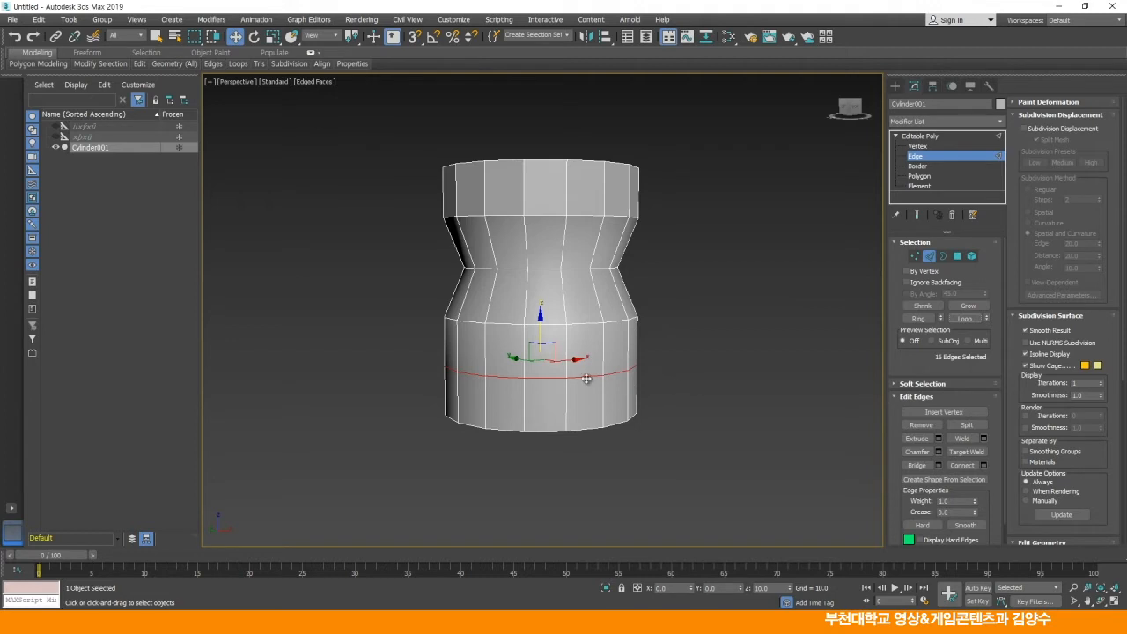
right_click(723, 278)
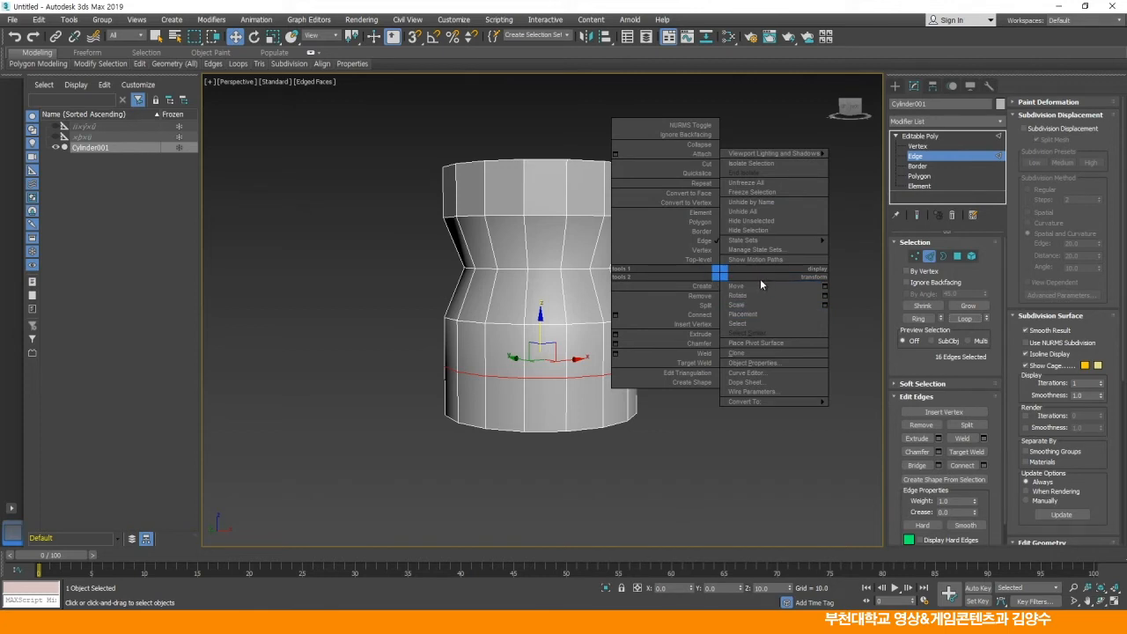
left_click(702, 295)
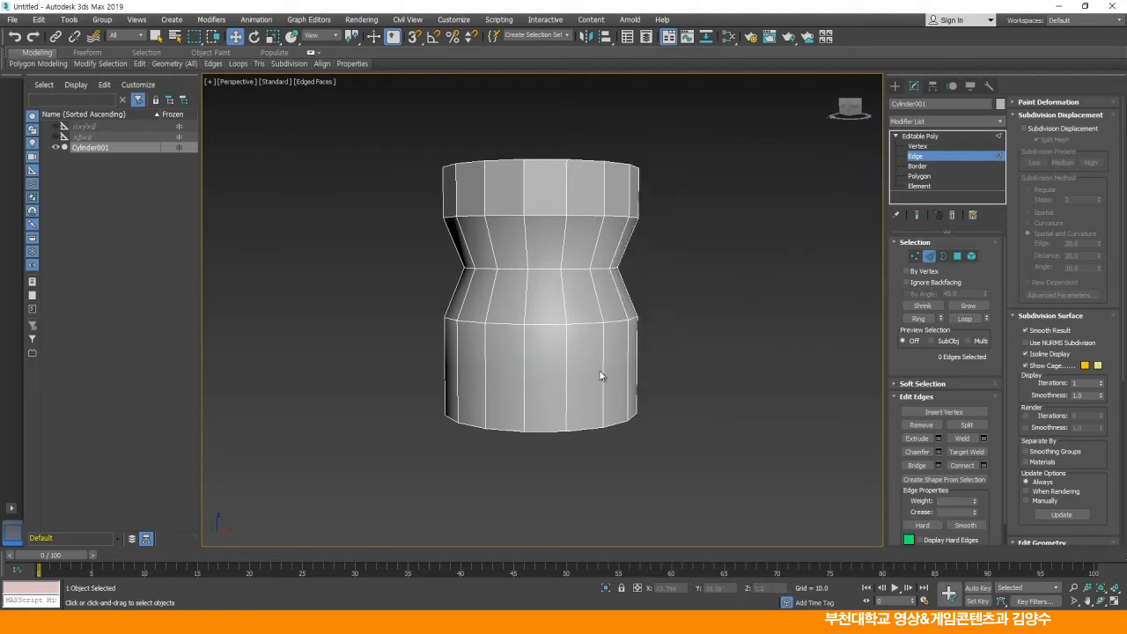
left_click(523, 361)
left_click(737, 319)
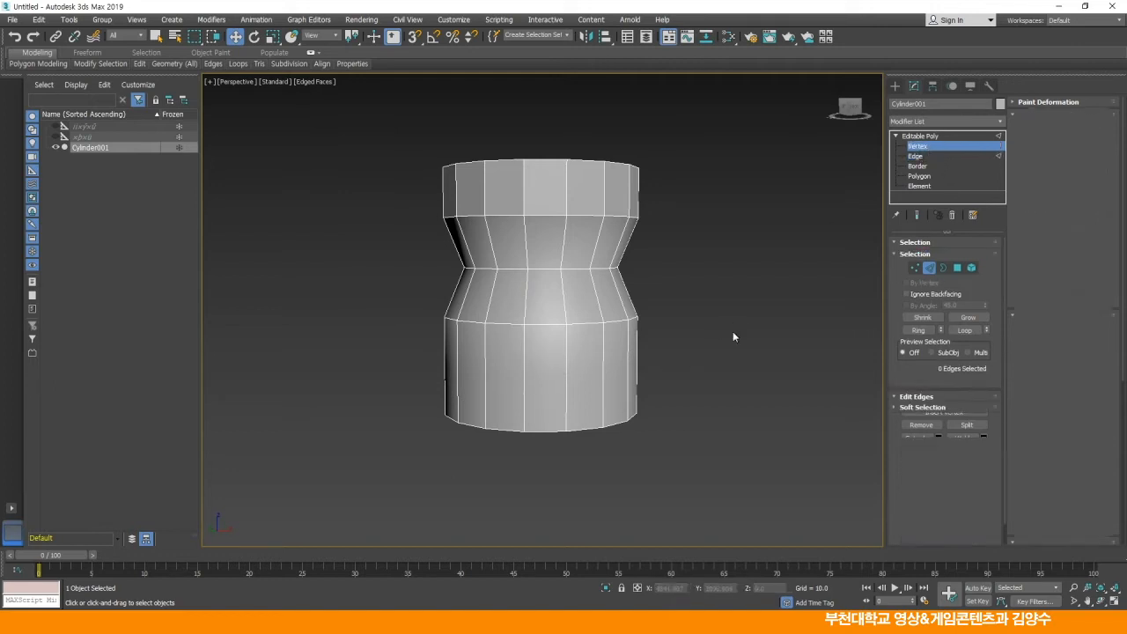
- At Vertex level, connect three neighbouring leftover vertices on the lower wall with two horizontal edges
key("1")
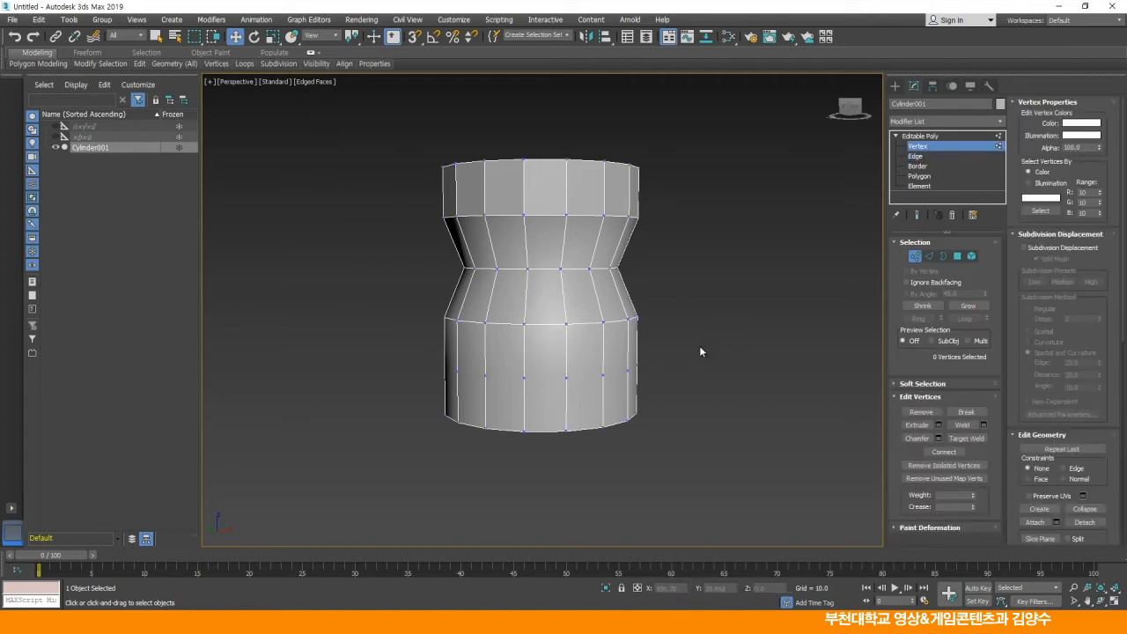
left_click(523, 377)
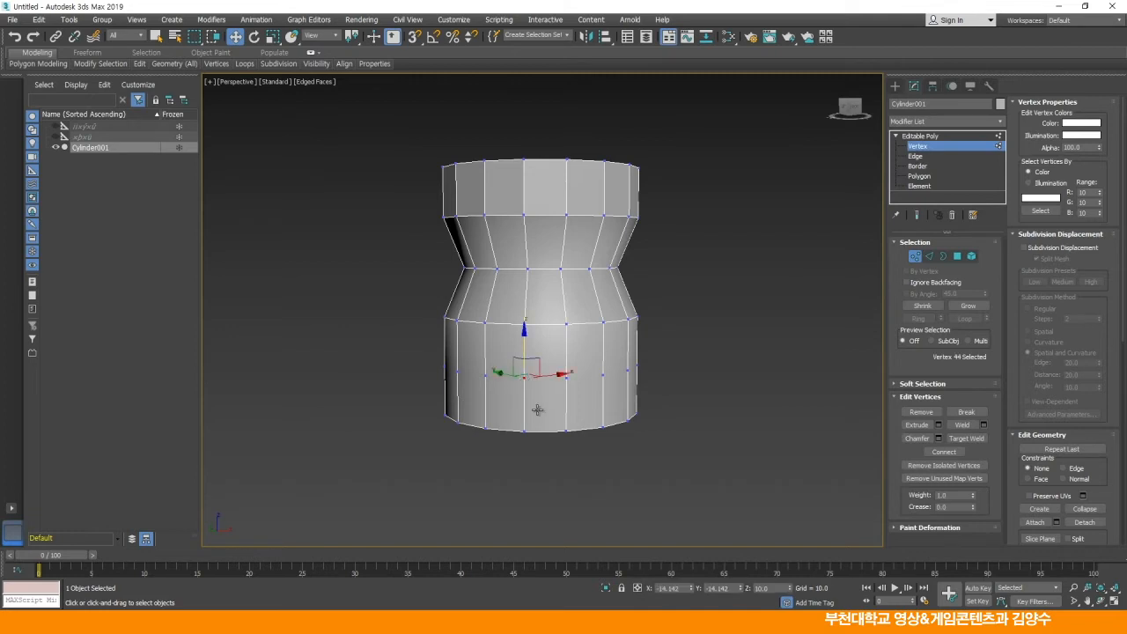
left_click(566, 376, "ctrl")
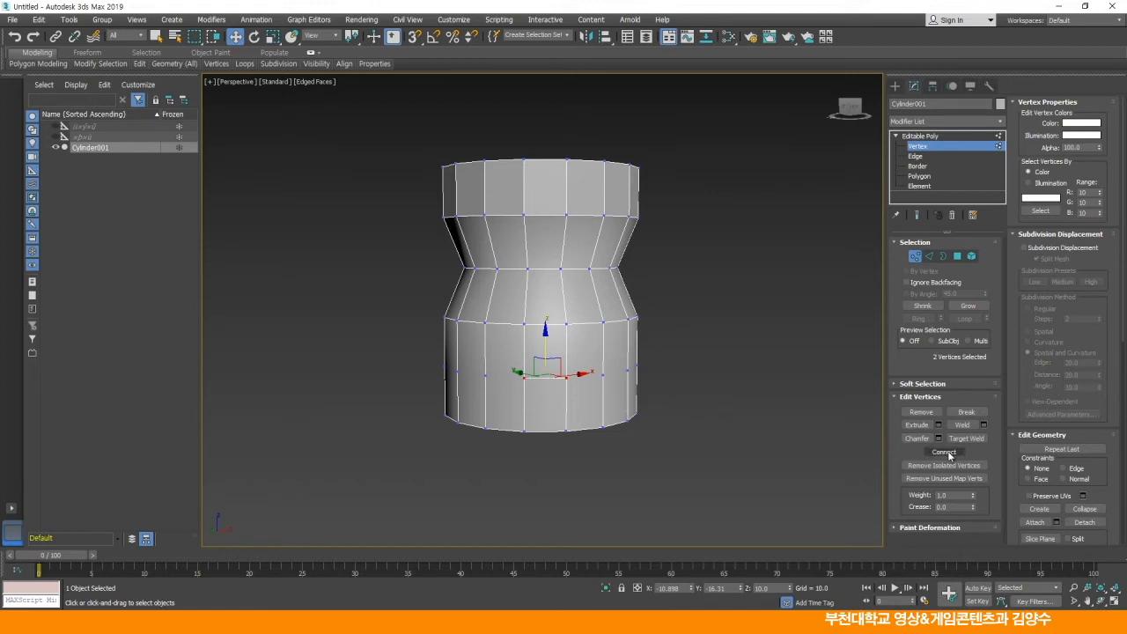
left_click(566, 376)
left_click(602, 377, "ctrl")
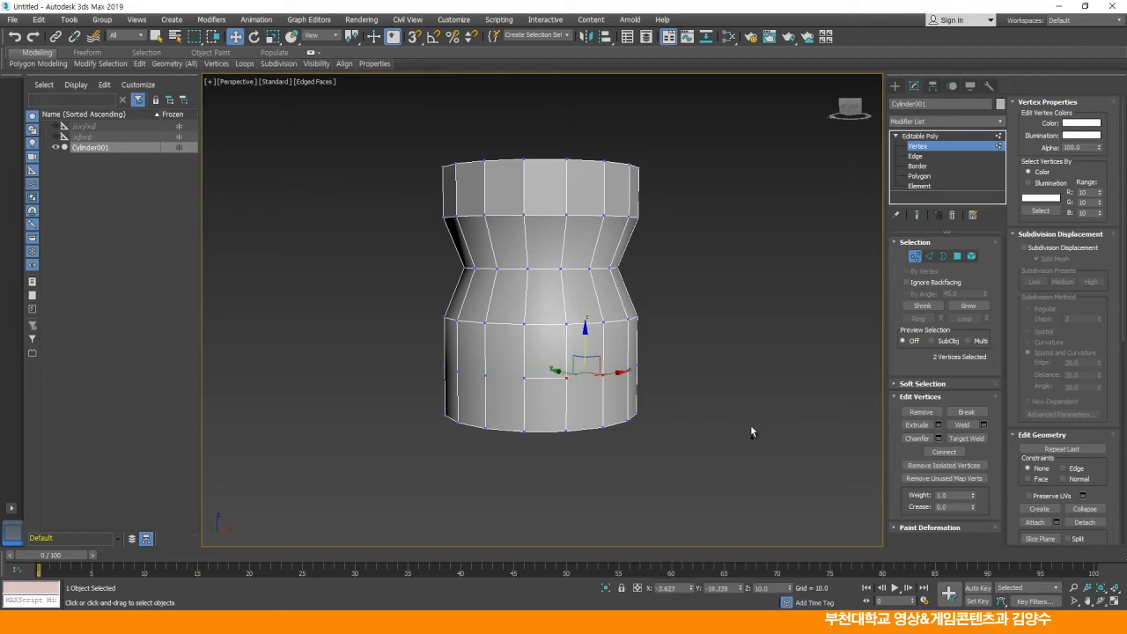
left_click(942, 452)
- Extend the horizontal line by connecting the next two leftover vertices along the row, and clear the selection
middle_click_drag(744, 401, 704, 406, "alt")
left_click(510, 384)
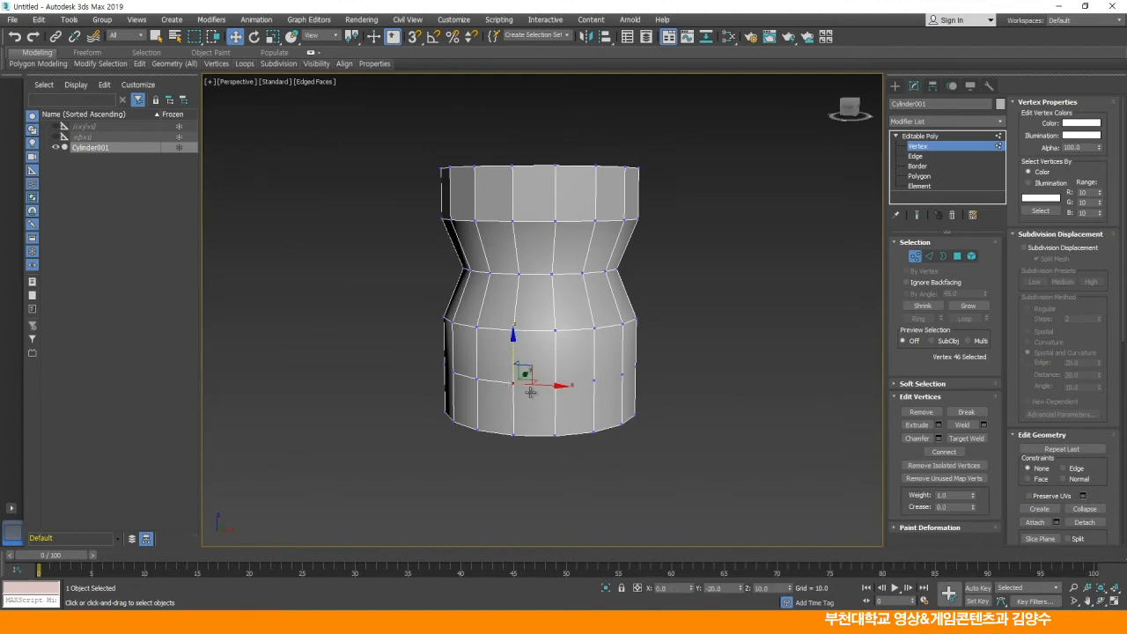
left_click(594, 380, "ctrl")
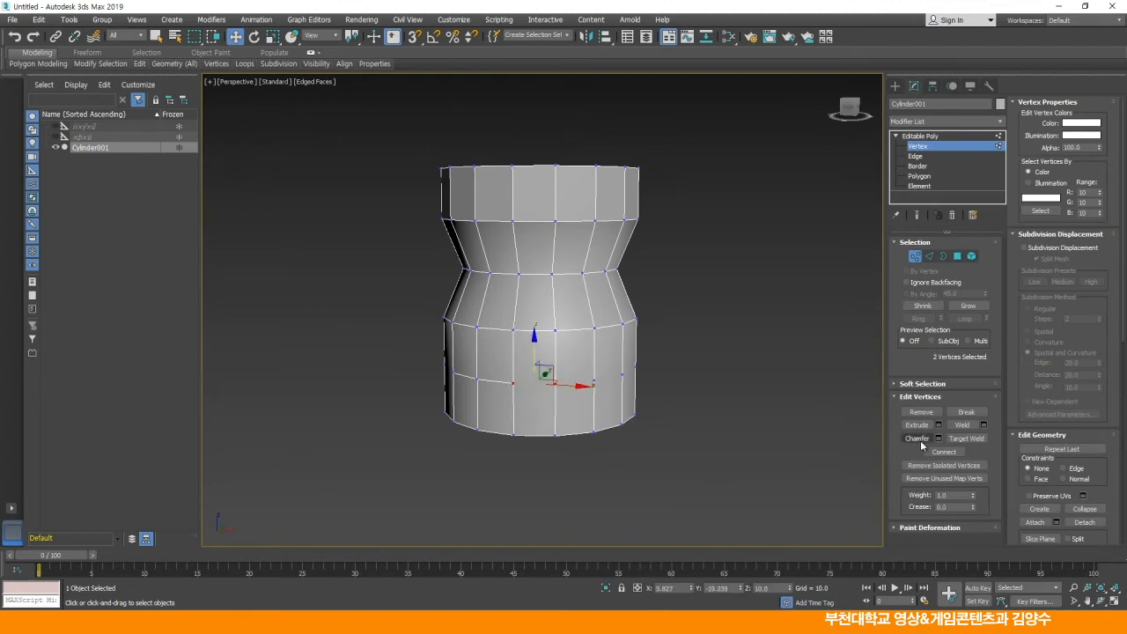
left_click(944, 451)
left_click(555, 384)
left_click(594, 381, "ctrl")
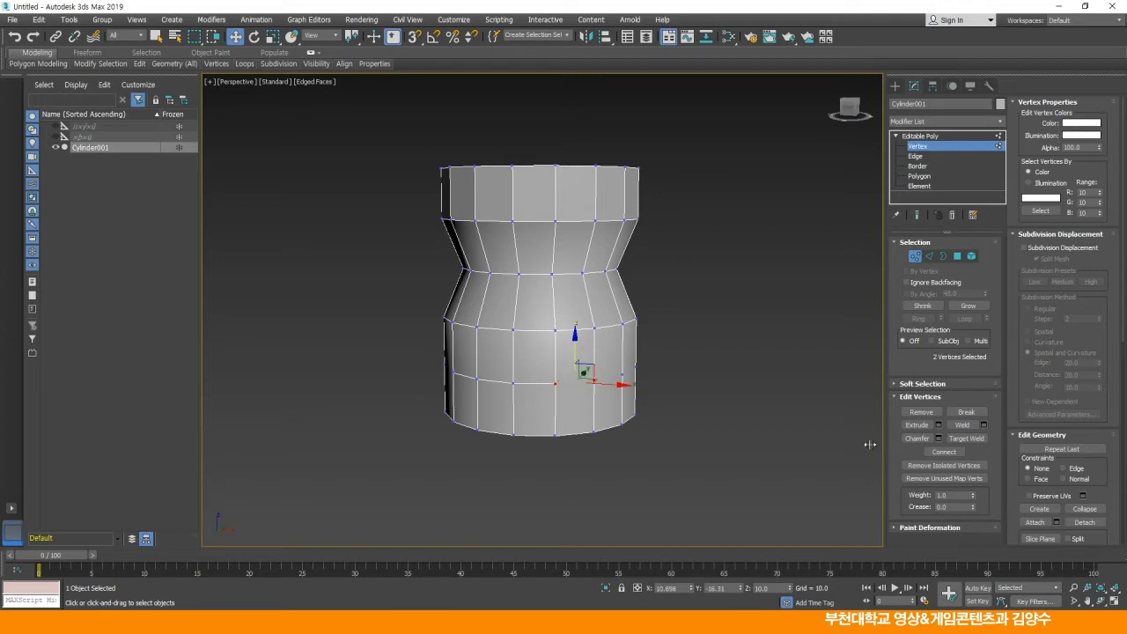
left_click(675, 419)
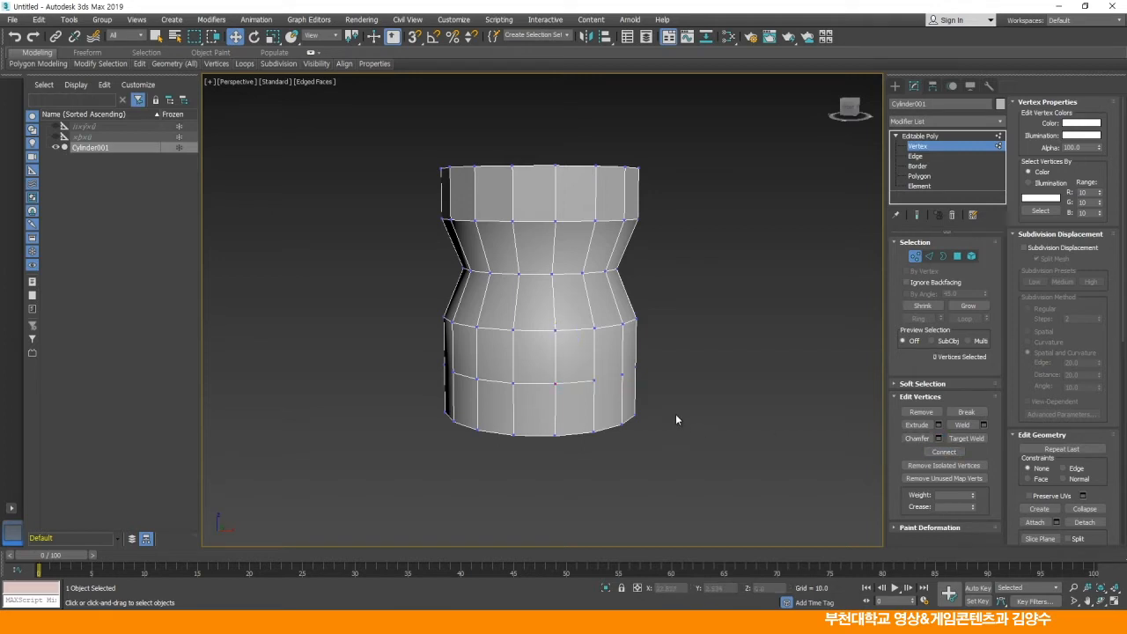
- Connect the last vertex of the new horizontal line diagonally to the adjacent column's vertex in the row above
middle_click_drag(730, 381, 689, 378, "alt")
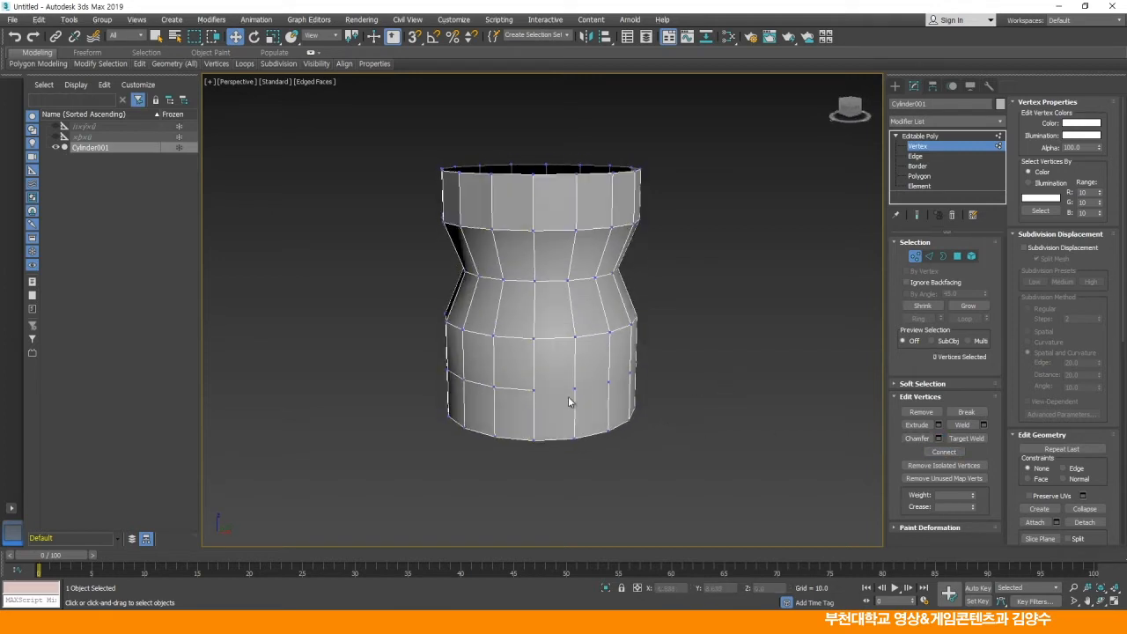
left_click(535, 388)
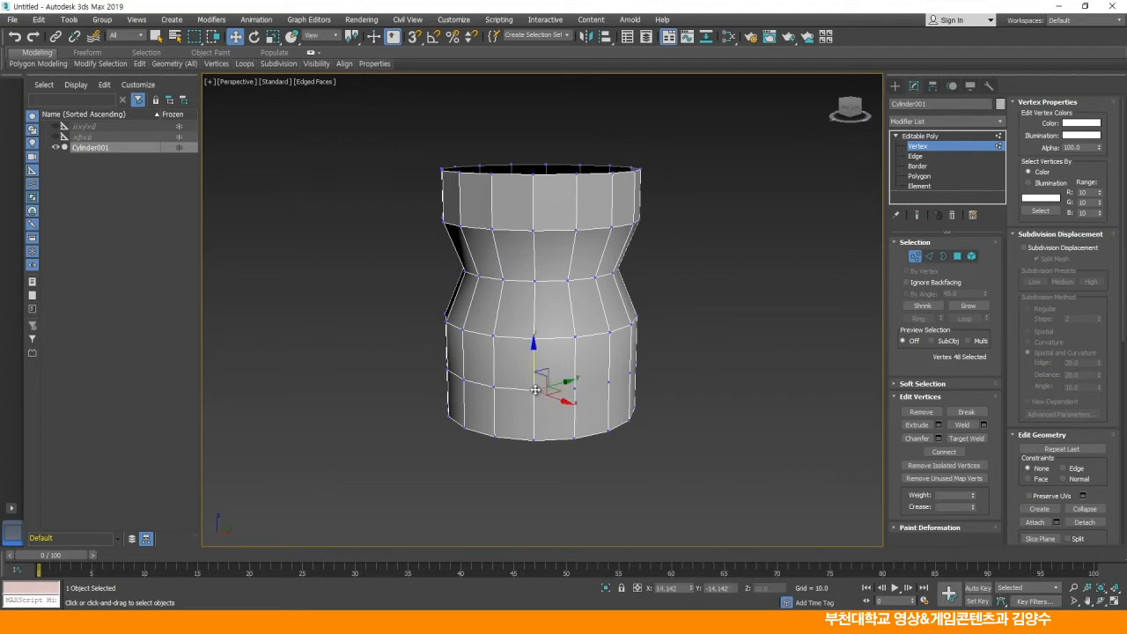
left_click(575, 338, "ctrl")
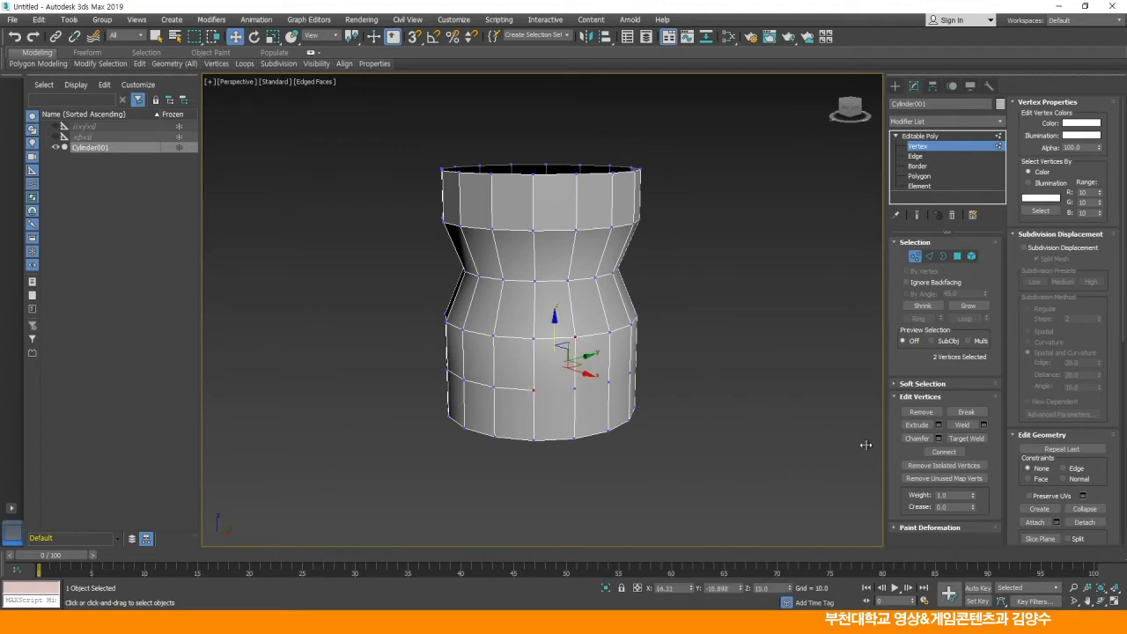
left_click(937, 452)
left_click(763, 432)
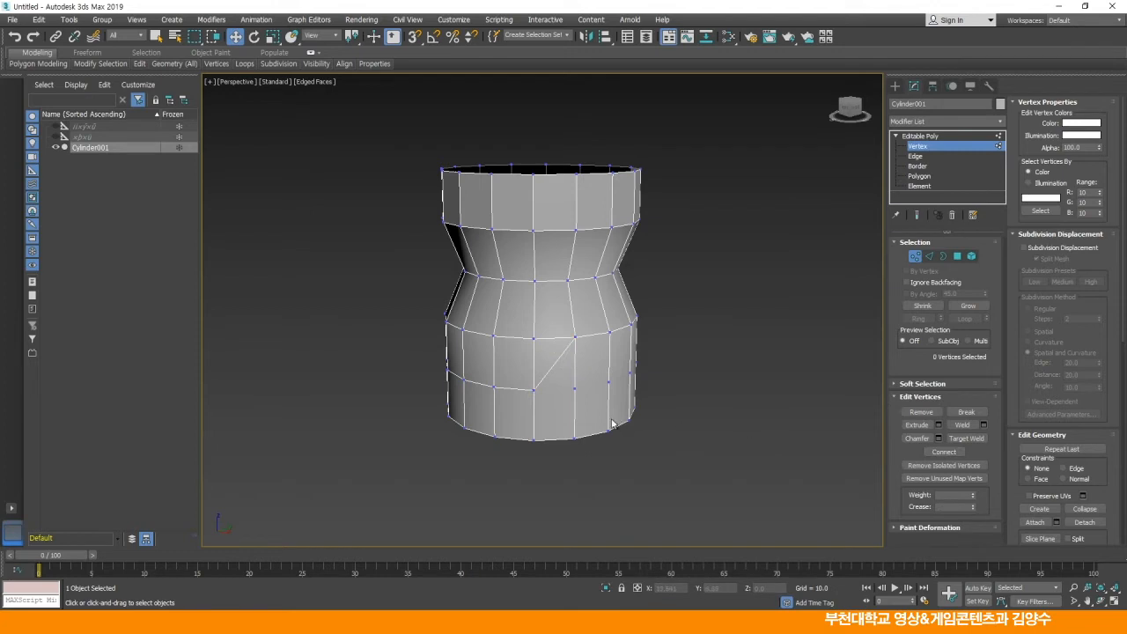
- Select the three leftover vertices just beyond the diagonal edge and remove them without opening the surface
left_click(574, 387)
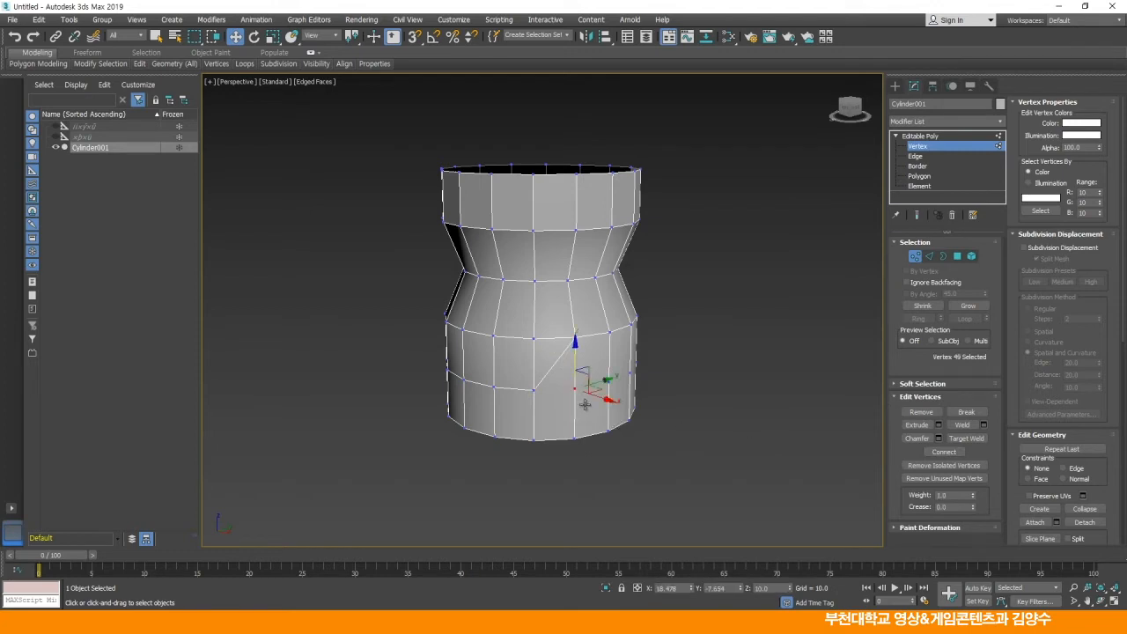
left_click(608, 382, "ctrl")
left_click(633, 375, "ctrl")
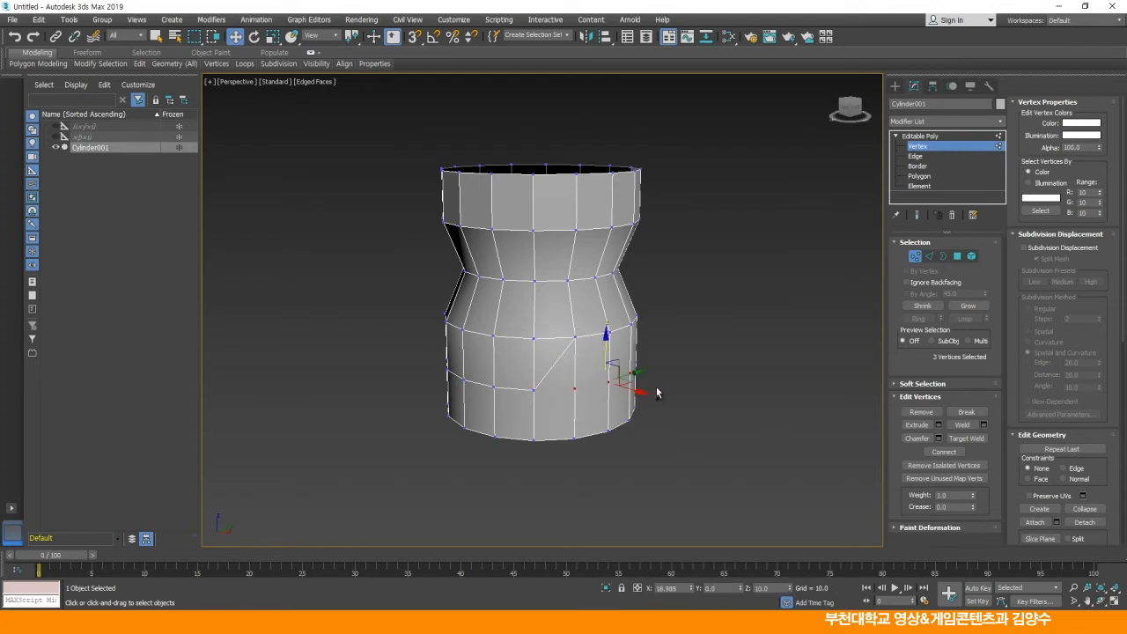
right_click(736, 332)
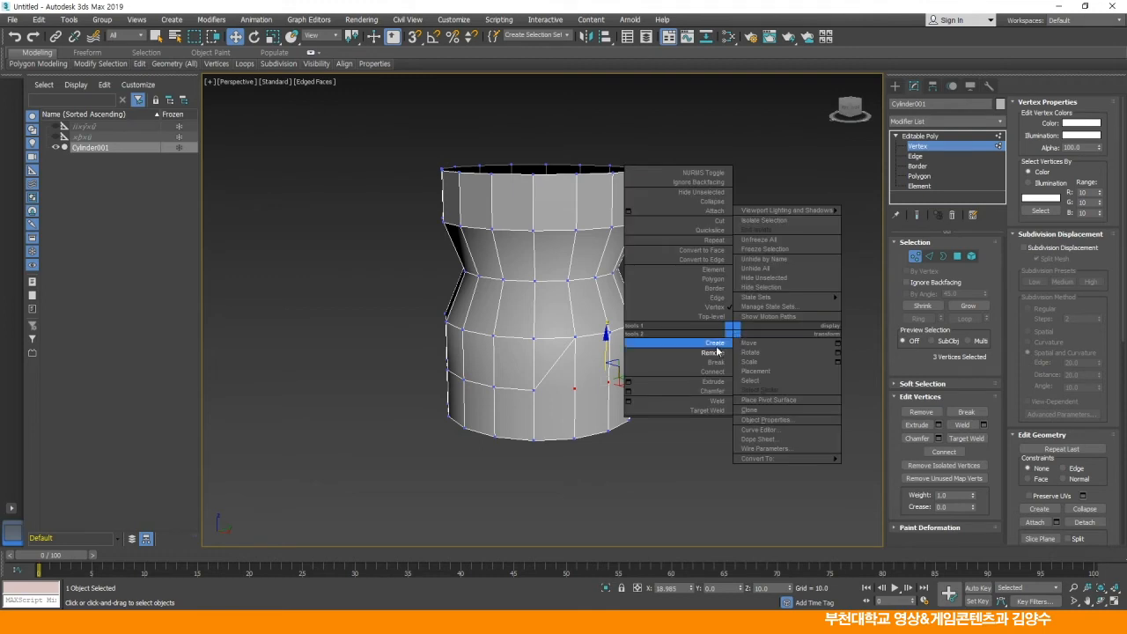
left_click(714, 349)
- Delete a single leftover vertex on the lower wall together with its faces, and undo the deletion
middle_click_drag(766, 346, 627, 365, "alt")
left_click(555, 396)
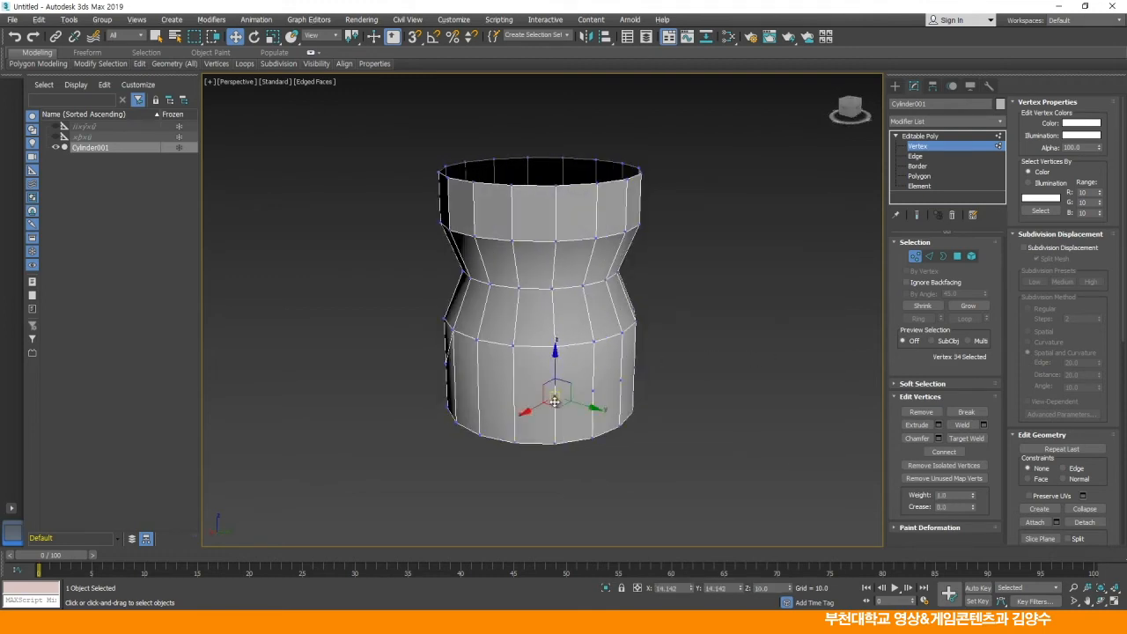
key("Delete")
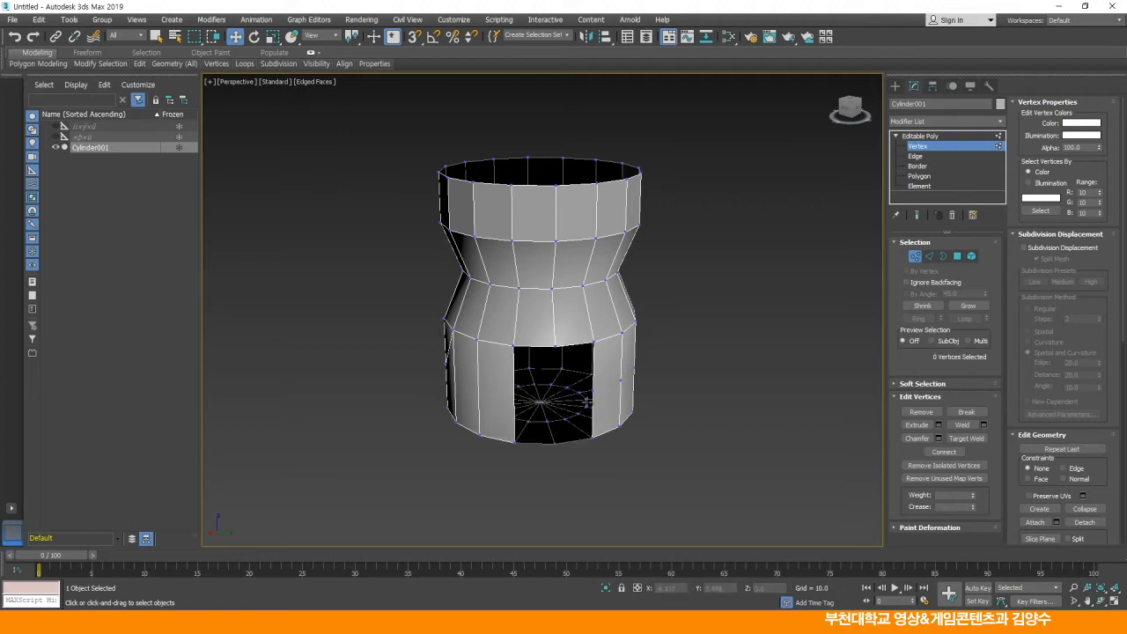
key("ctrl+z")
left_click(690, 429)
- Select the next four leftover vertices around the lower wall and remove them while keeping the faces
left_click(555, 396)
left_click(592, 388, "ctrl")
left_click(621, 384, "ctrl")
left_click(636, 368, "ctrl")
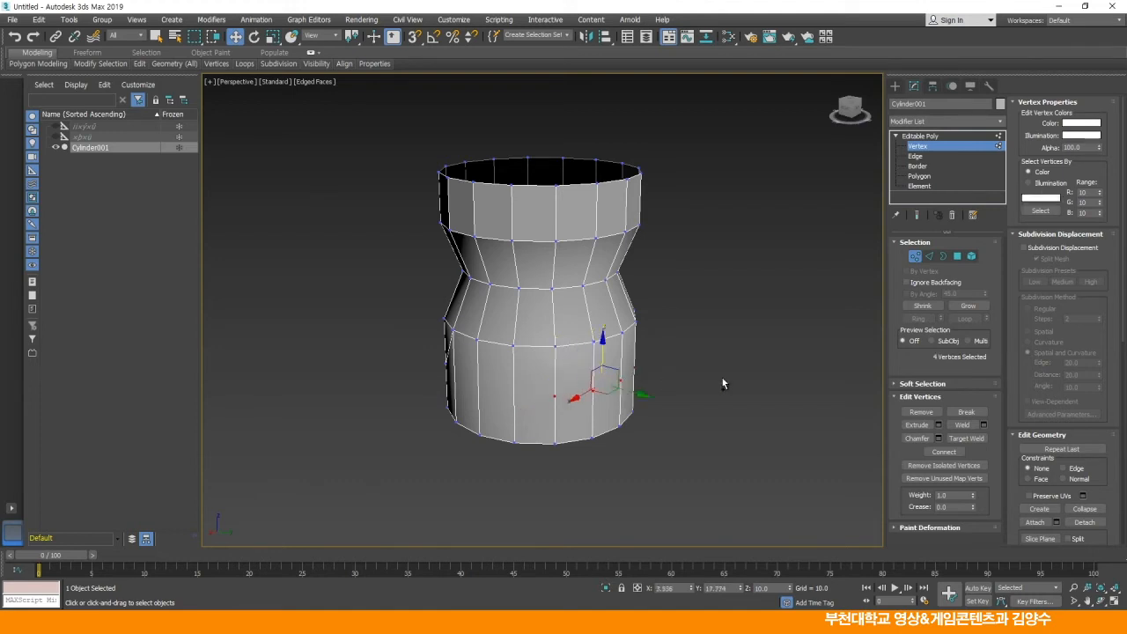
right_click(728, 348)
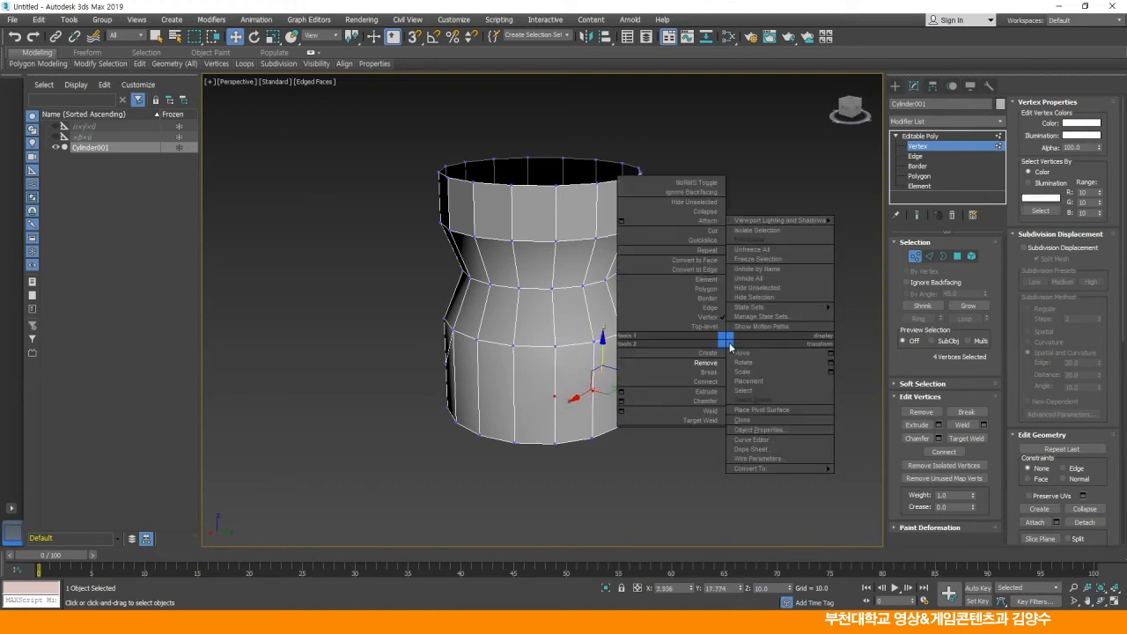
left_click(708, 363)
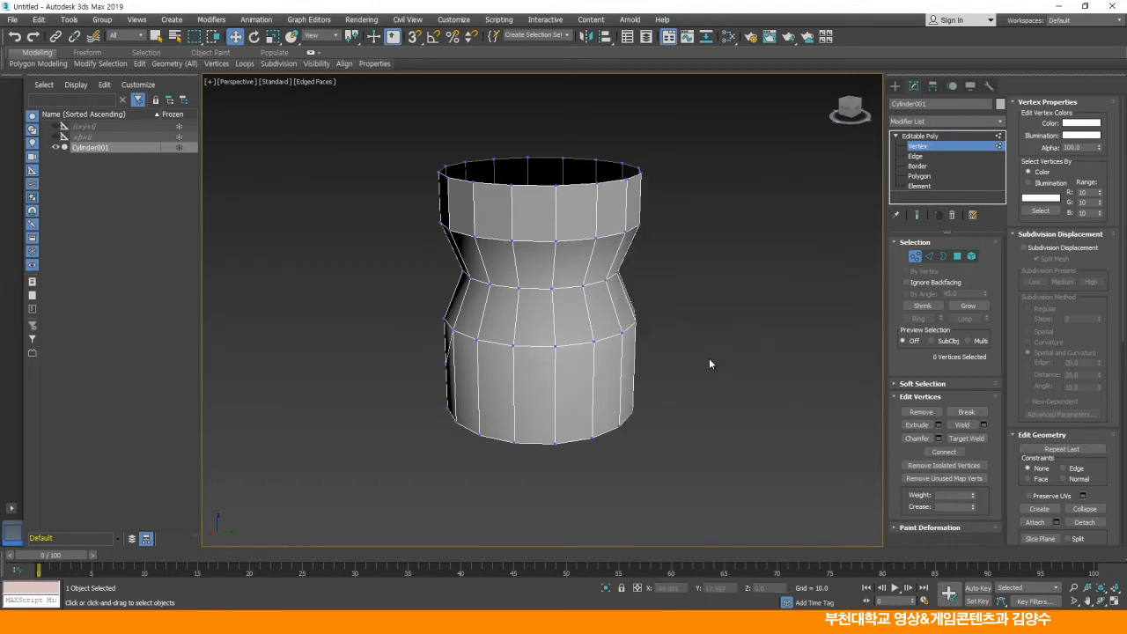
key("ctrl+z")
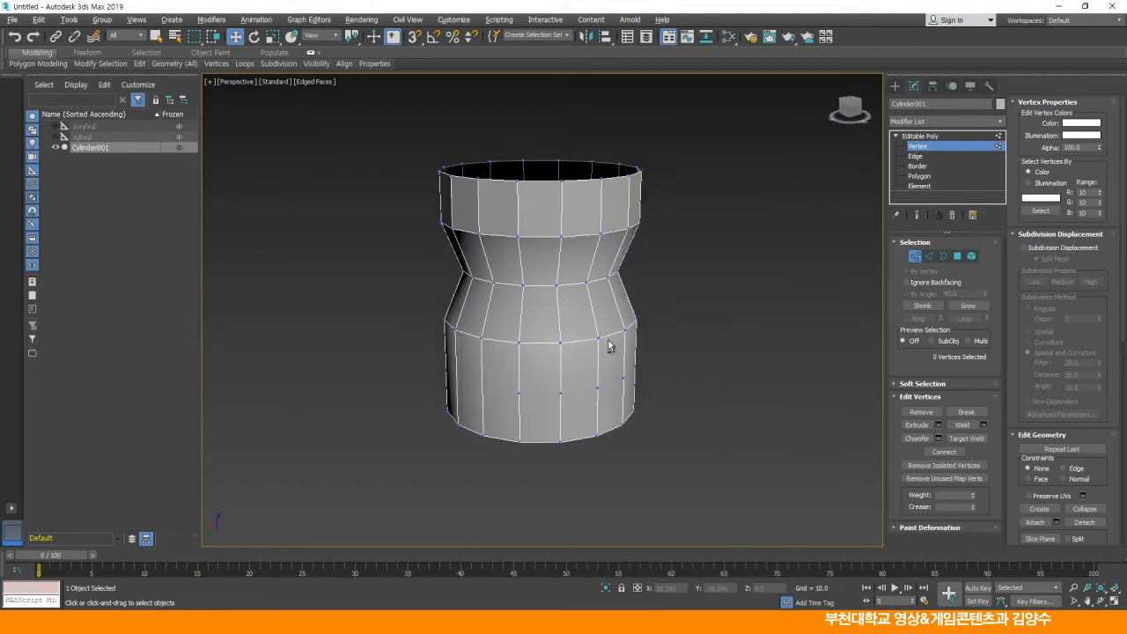
- Remove the remaining five unconnected vertices around the lower wall, up to the connected horizontal edges
left_click(518, 393)
left_click(560, 393, "ctrl")
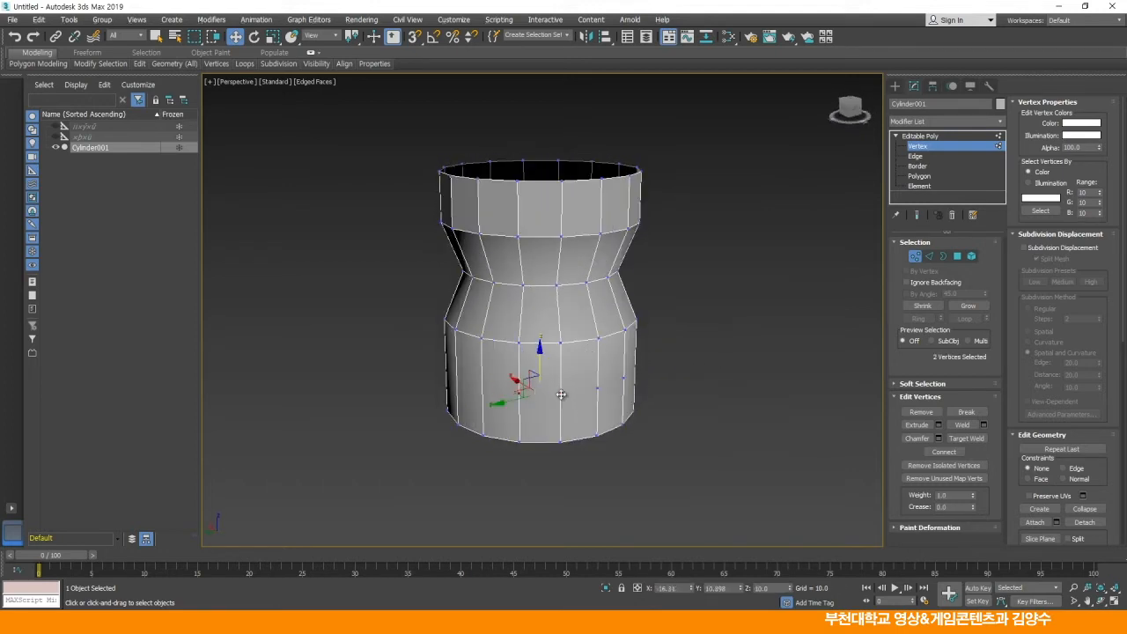
left_click(597, 388, "ctrl")
left_click(623, 381, "ctrl")
left_click(634, 366, "ctrl")
right_click(733, 387)
left_click(715, 405)
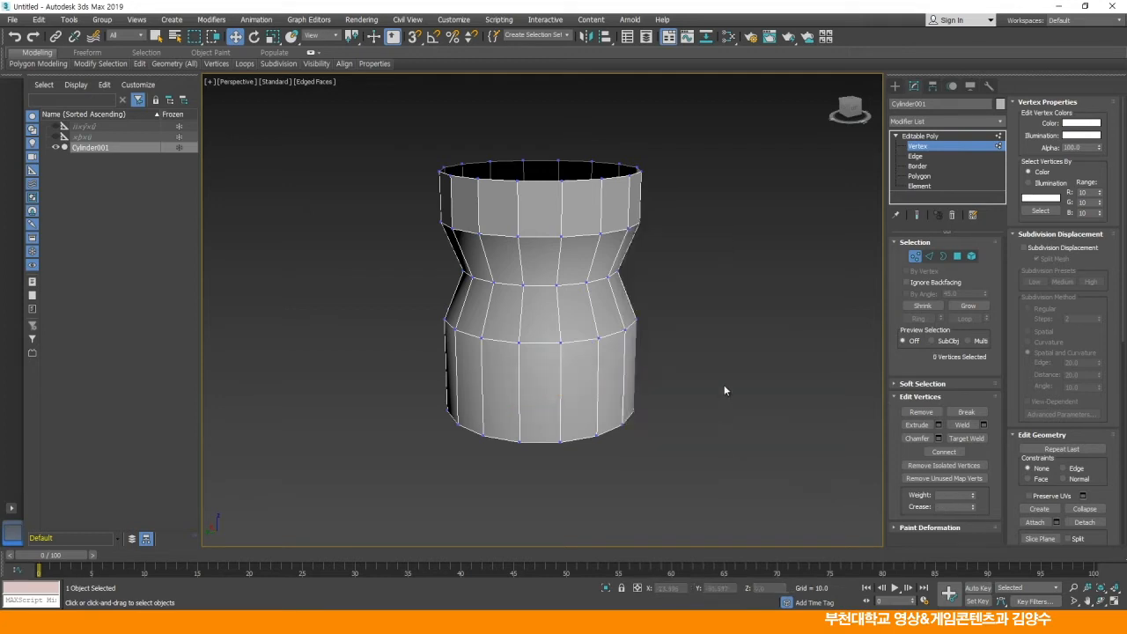
middle_click_drag(748, 364, 628, 373, "alt")
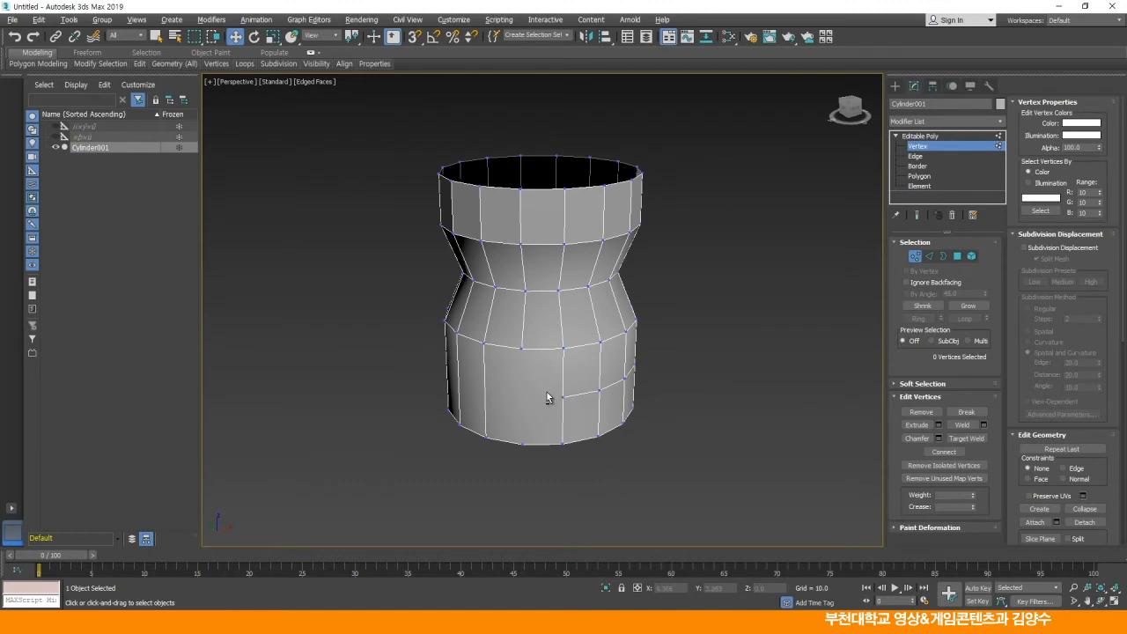
- Connect the upper and lower vertices on the front lower wall with a vertical edge beside the horizontal edges' open end
left_click(522, 348)
left_click(524, 445, "ctrl")
left_click(697, 403)
left_click(521, 350)
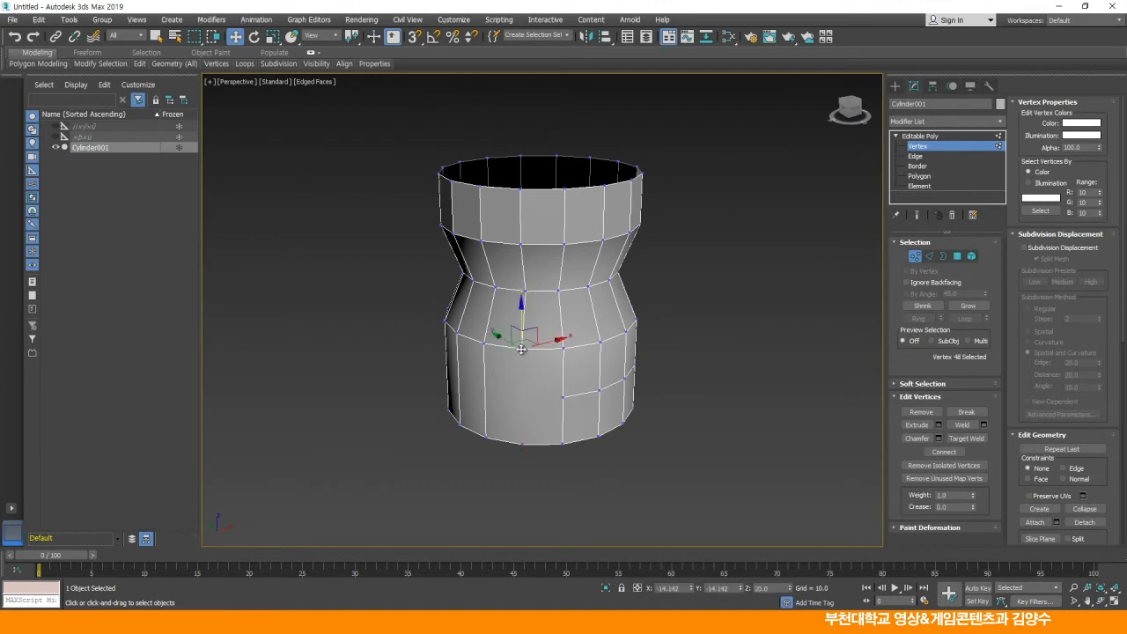
scroll(524, 357, "up", 3)
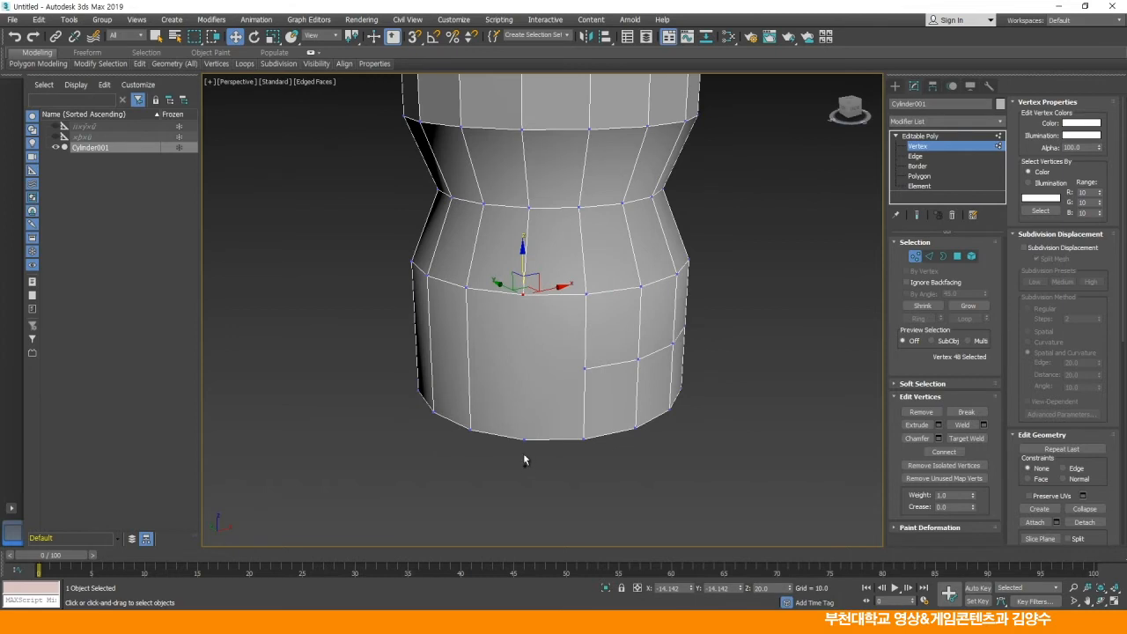
left_click(524, 439, "ctrl")
right_click(723, 368)
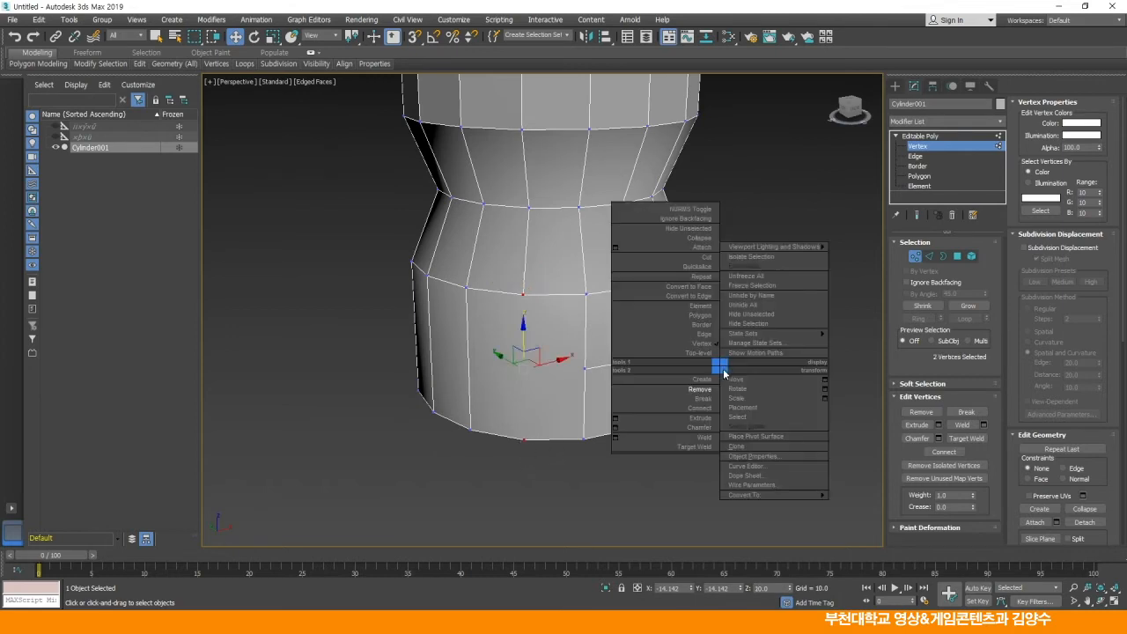
left_click(707, 412)
left_click(759, 390)
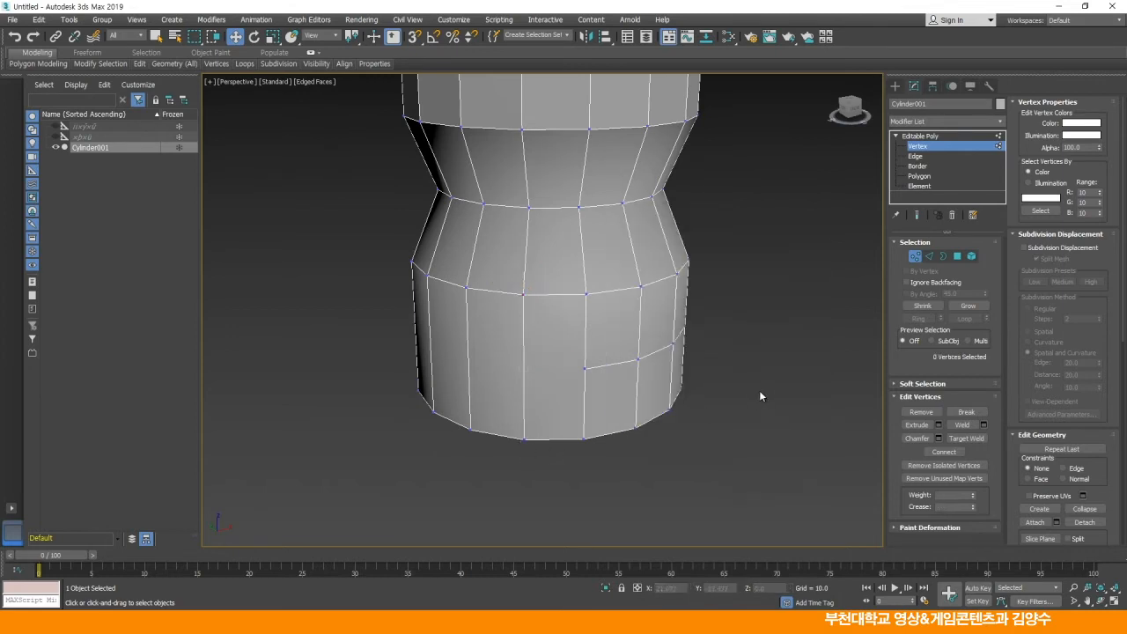
- Connect the upper vertex of the new vertical edge diagonally to the end vertex of the horizontal edges
left_click(523, 293)
left_click(585, 367, "ctrl")
right_click(761, 393)
left_click(737, 428)
left_click(735, 408)
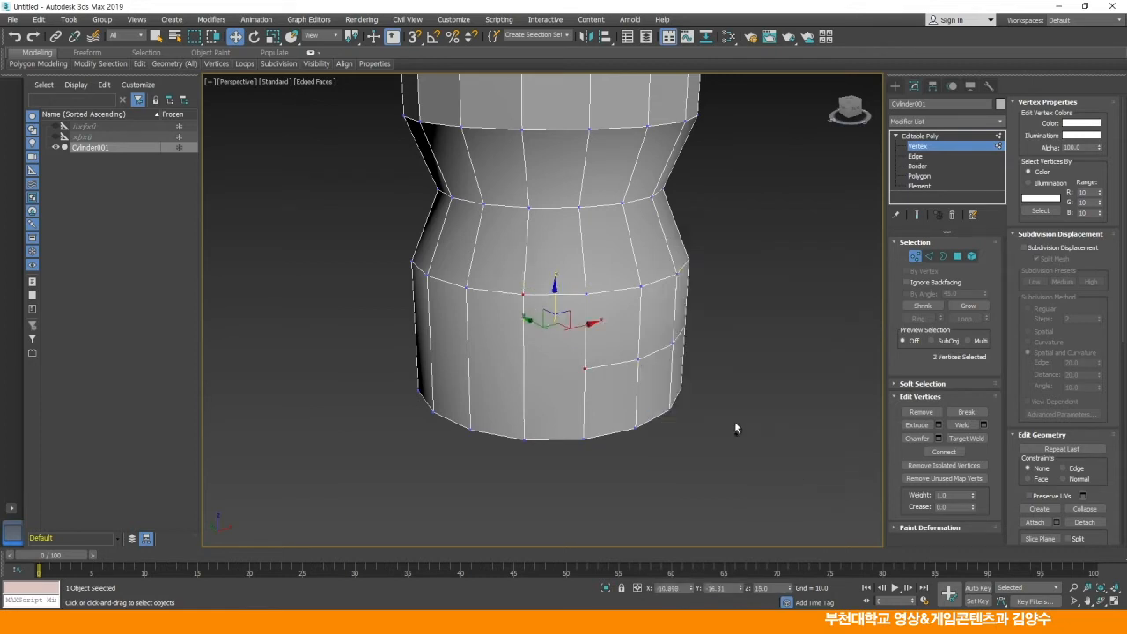
scroll(573, 372, "down", 3)
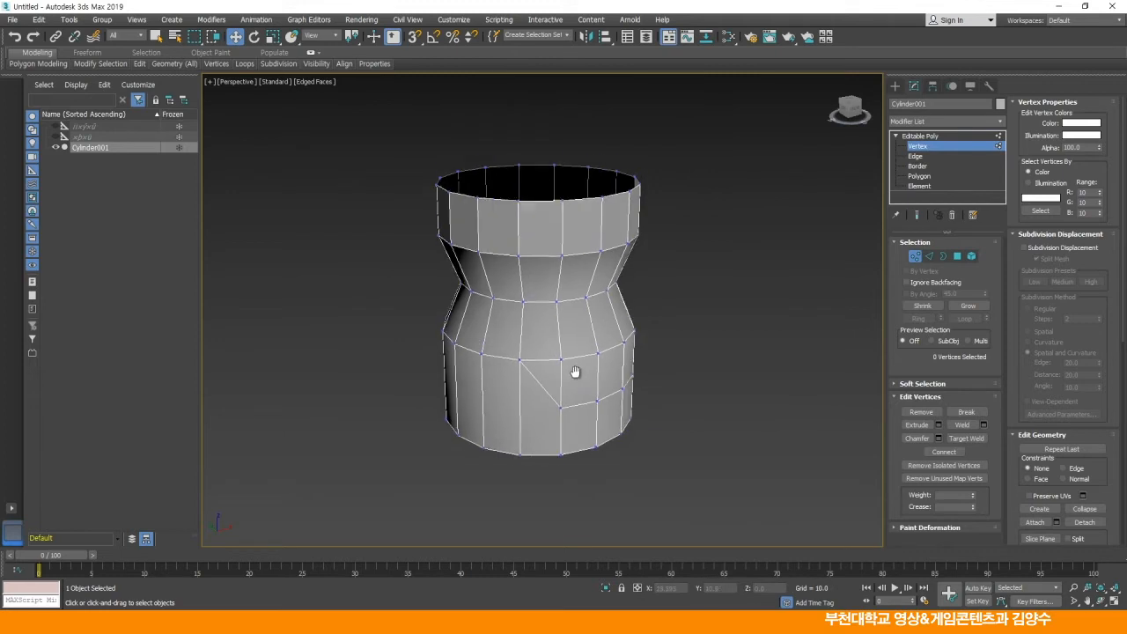
mouse_move(607, 384)
middle_mouse_down("alt")
mouse_move(505, 370)
mouse_move(587, 390)
middle_mouse_up("alt")
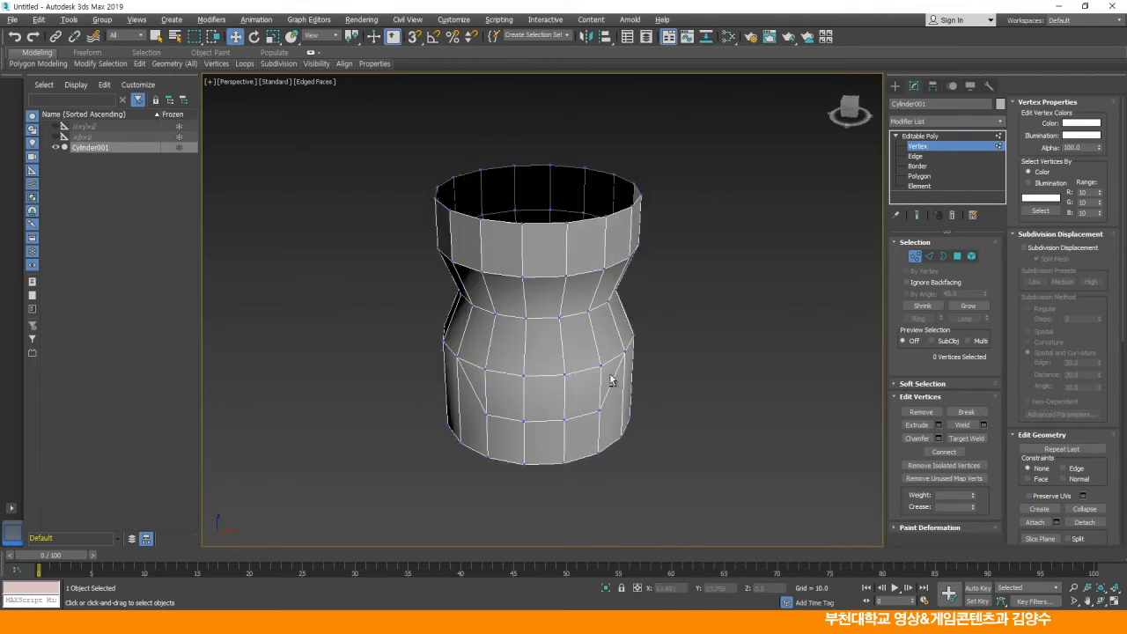
- Select the complete edge loop around the cylinder's narrow waist
left_click(915, 155)
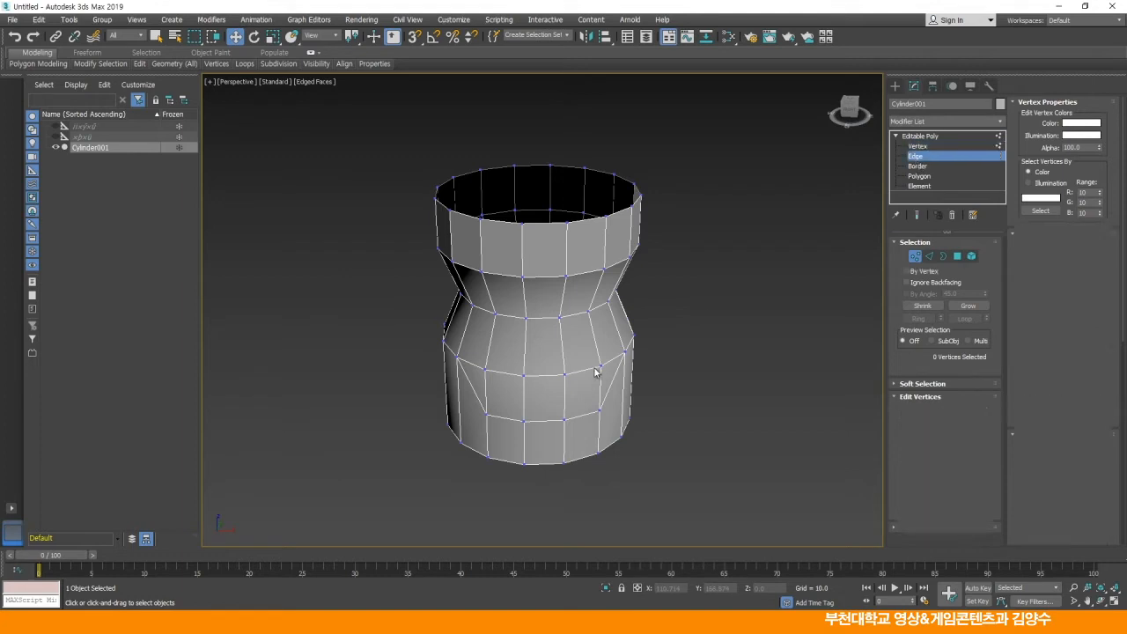
left_click(570, 324)
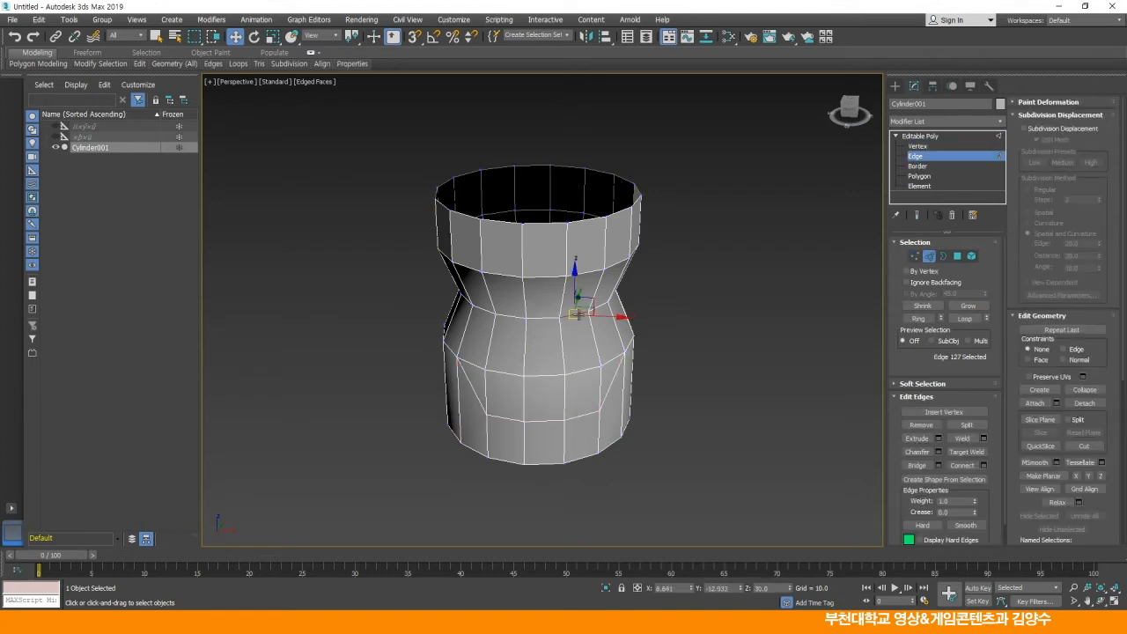
left_click(964, 318)
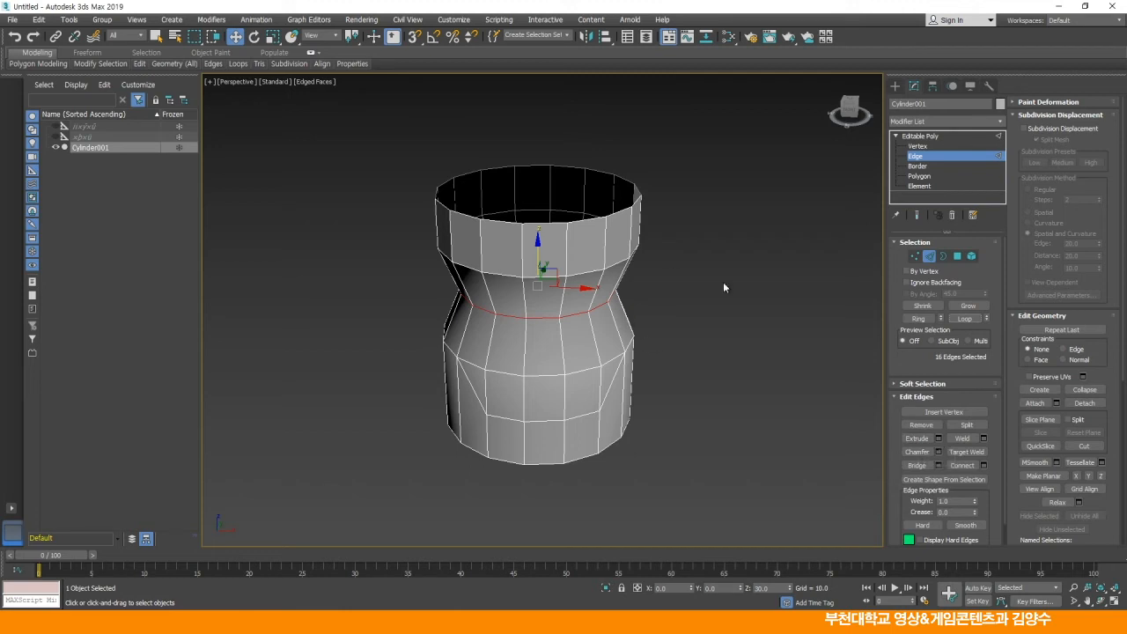
- Extrude the selected waist edge loop with a height of 5.422 and a width of 5.432
right_click(729, 249)
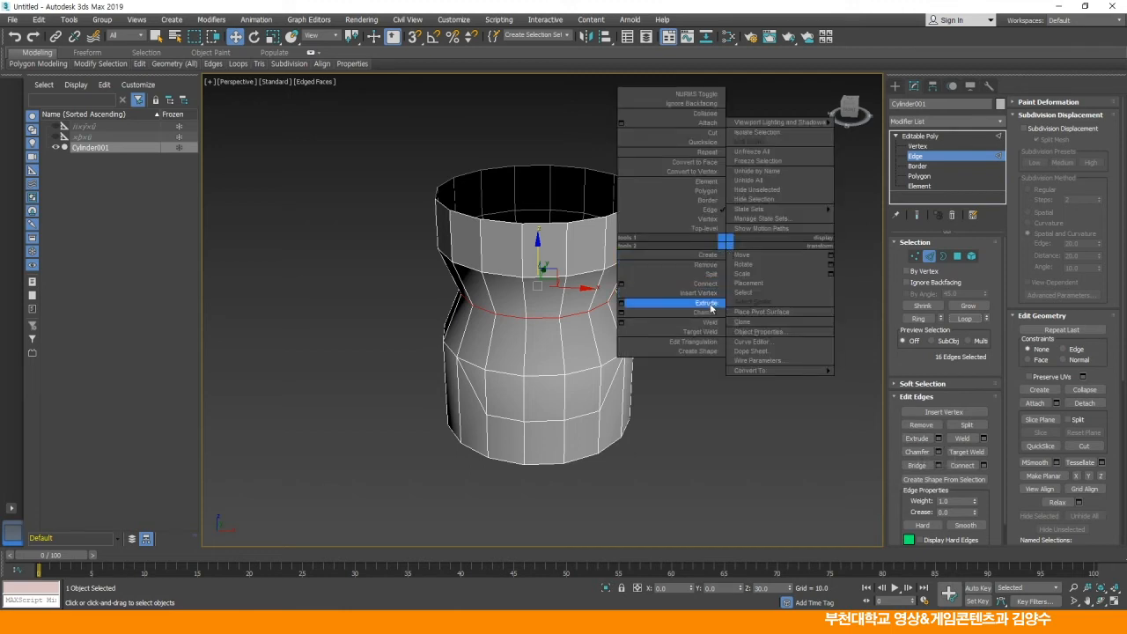
left_click(621, 303)
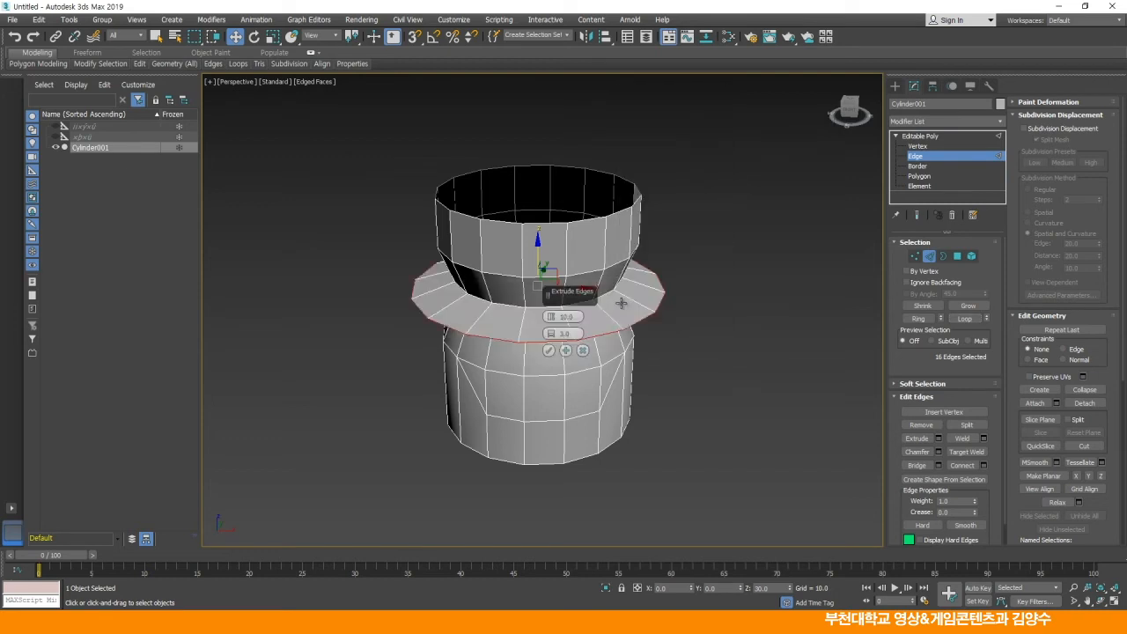
mouse_move(552, 321)
left_mouse_down()
mouse_move(543, 293)
mouse_move(540, 327)
mouse_move(550, 333)
mouse_move(551, 319)
mouse_move(550, 329)
left_mouse_up()
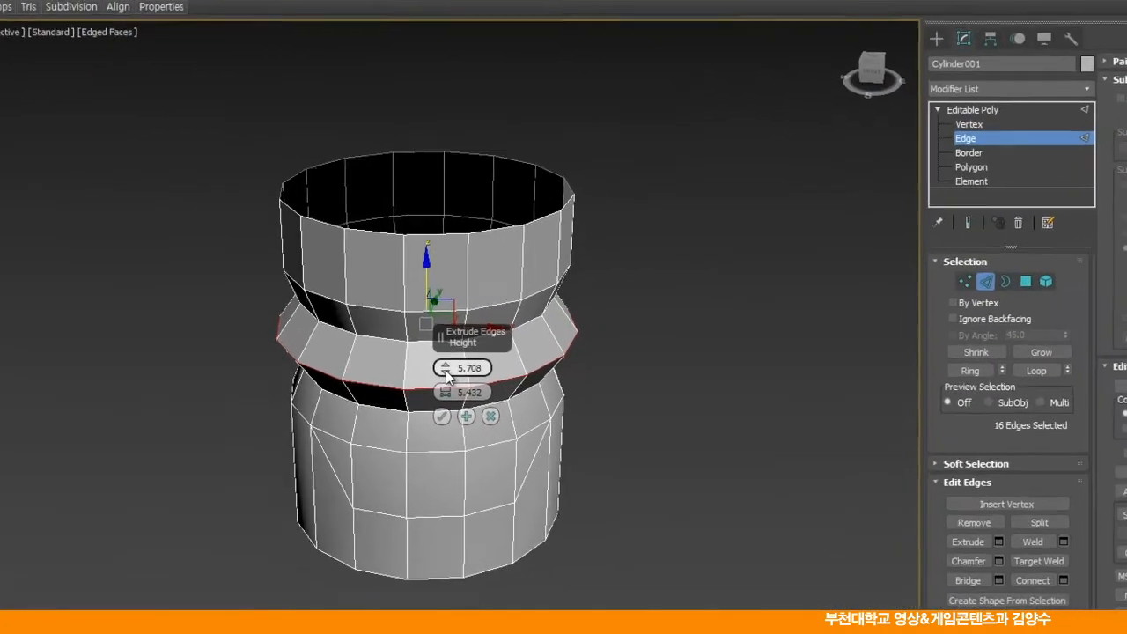
left_click_drag(543, 327, 540, 341)
left_click_drag(429, 407, 427, 383)
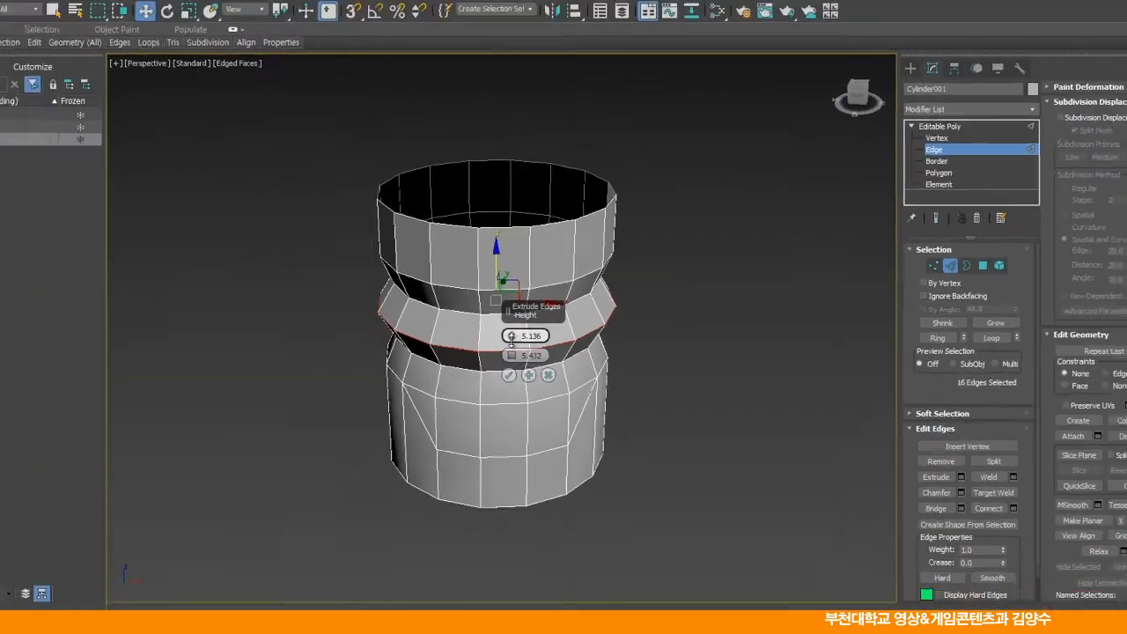
left_click_drag(510, 342, 511, 339)
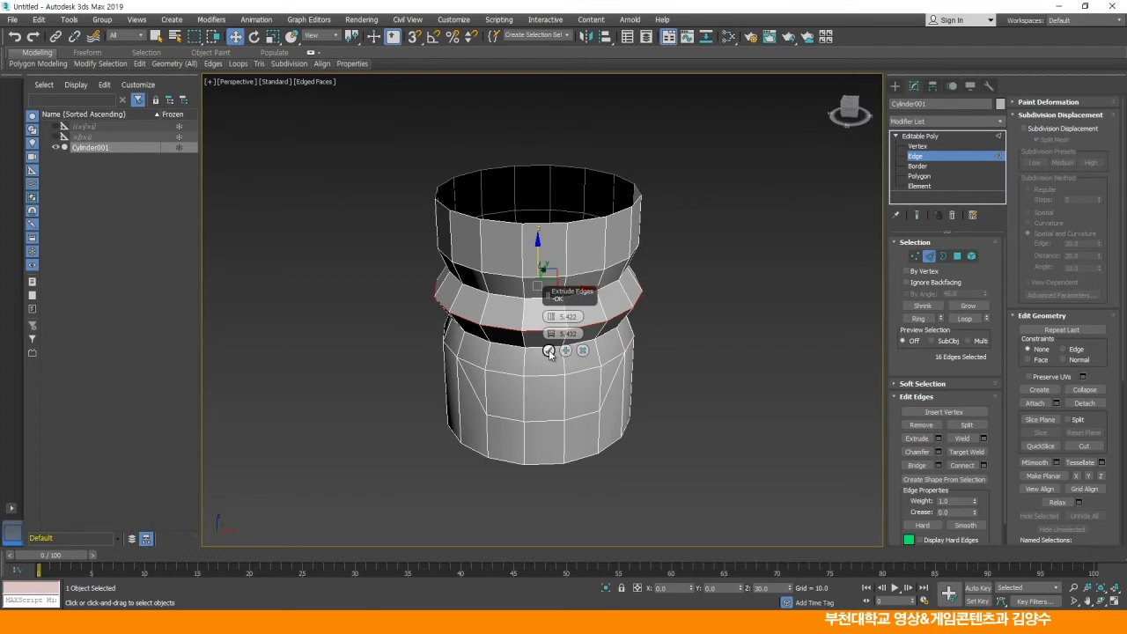
left_click(548, 352)
- Select the two middle front polygons of the upper band in the Front view and maximise the Left view
middle_click_drag(570, 370, 589, 348, "alt")
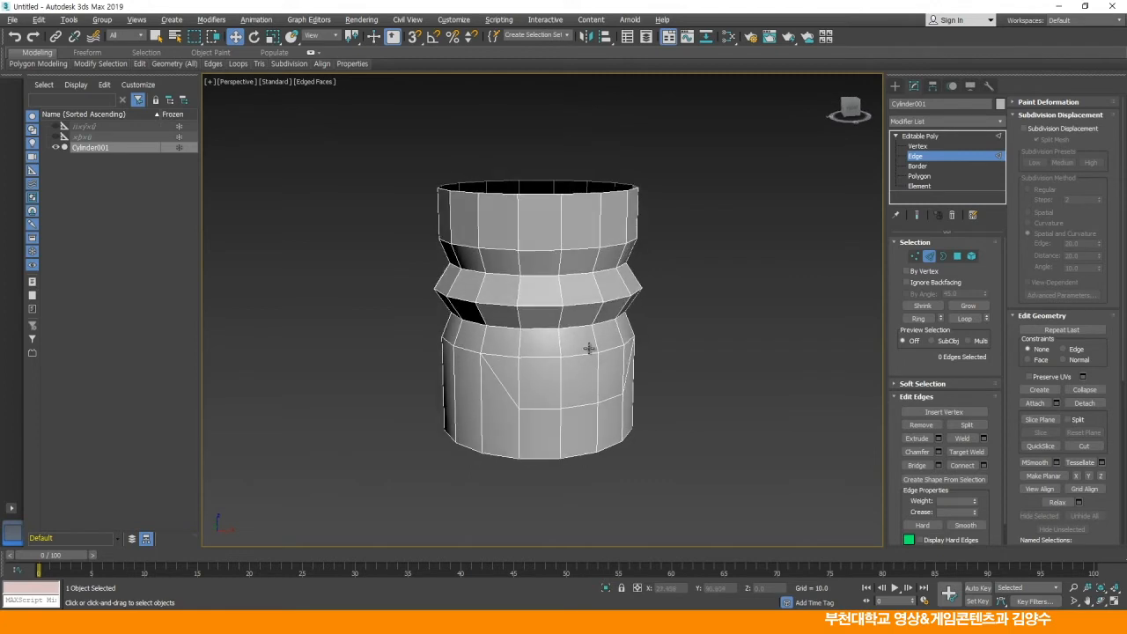
middle_click_drag(636, 311, 622, 312)
mouse_move(669, 271)
middle_mouse_down()
mouse_move(608, 276)
mouse_move(666, 271)
middle_mouse_up()
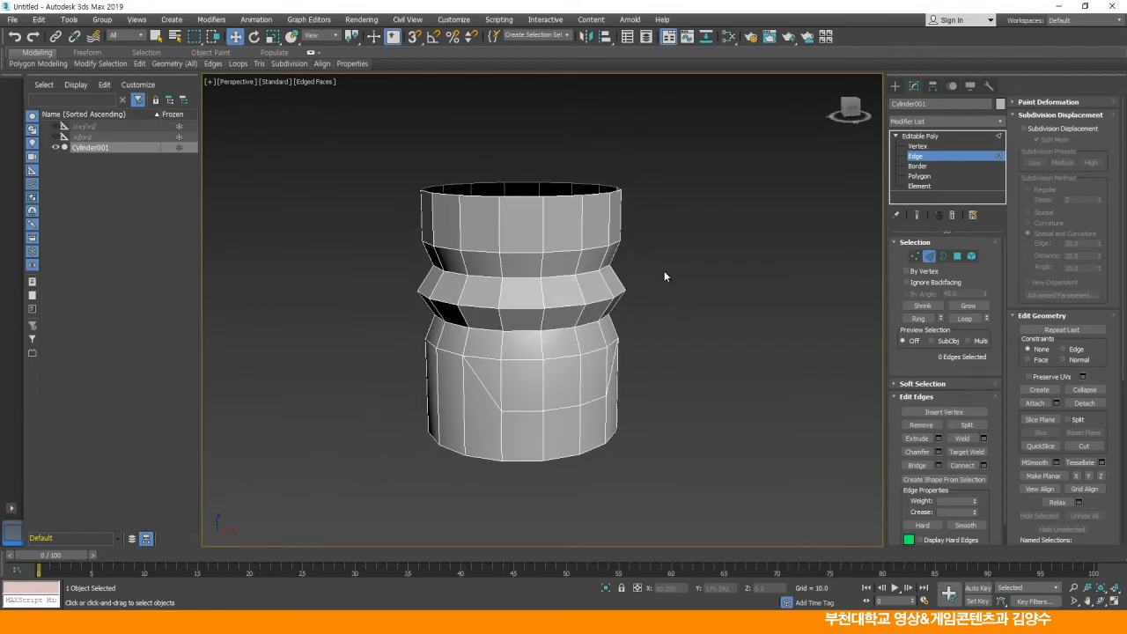
key("alt+w")
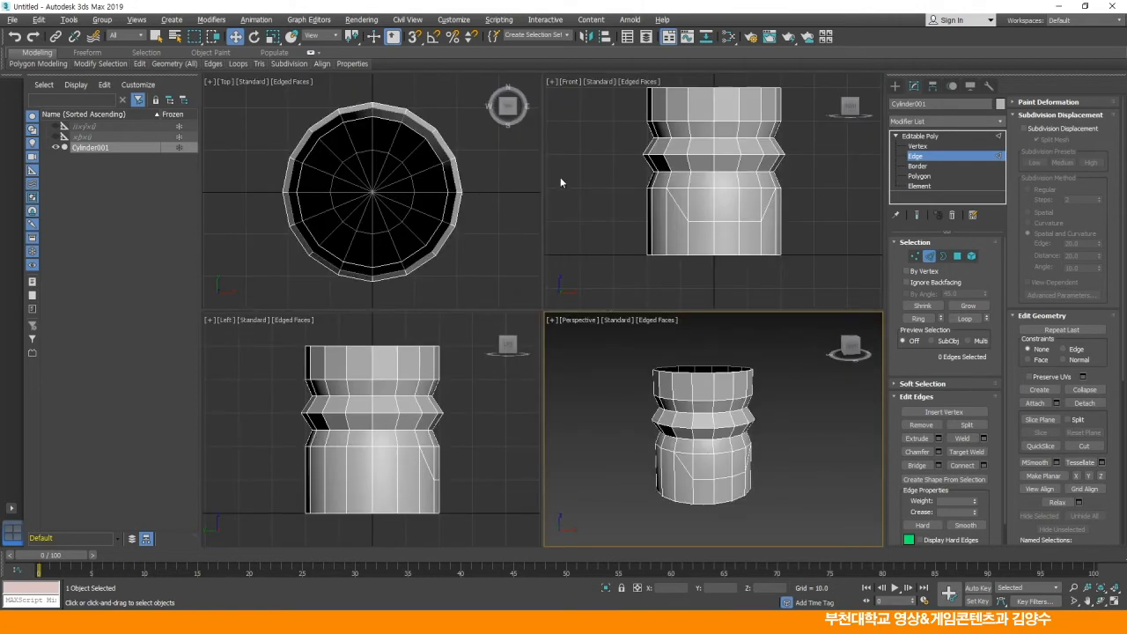
left_click(919, 176)
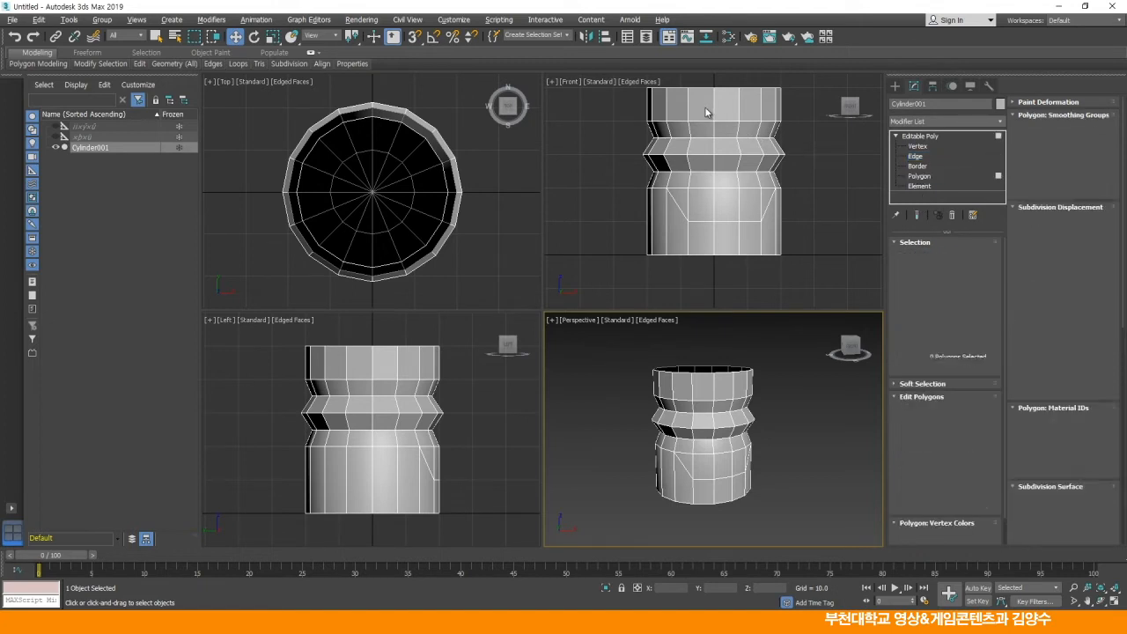
left_click(705, 112)
left_click(724, 112, "ctrl")
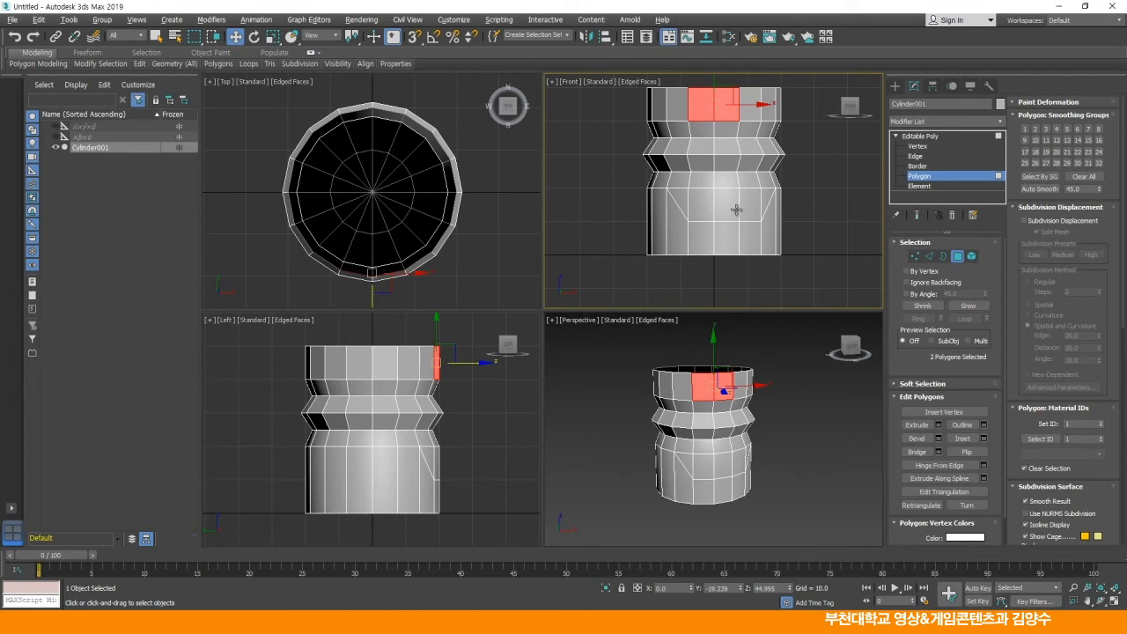
middle_click(497, 441)
middle_click_drag(499, 427, 469, 428)
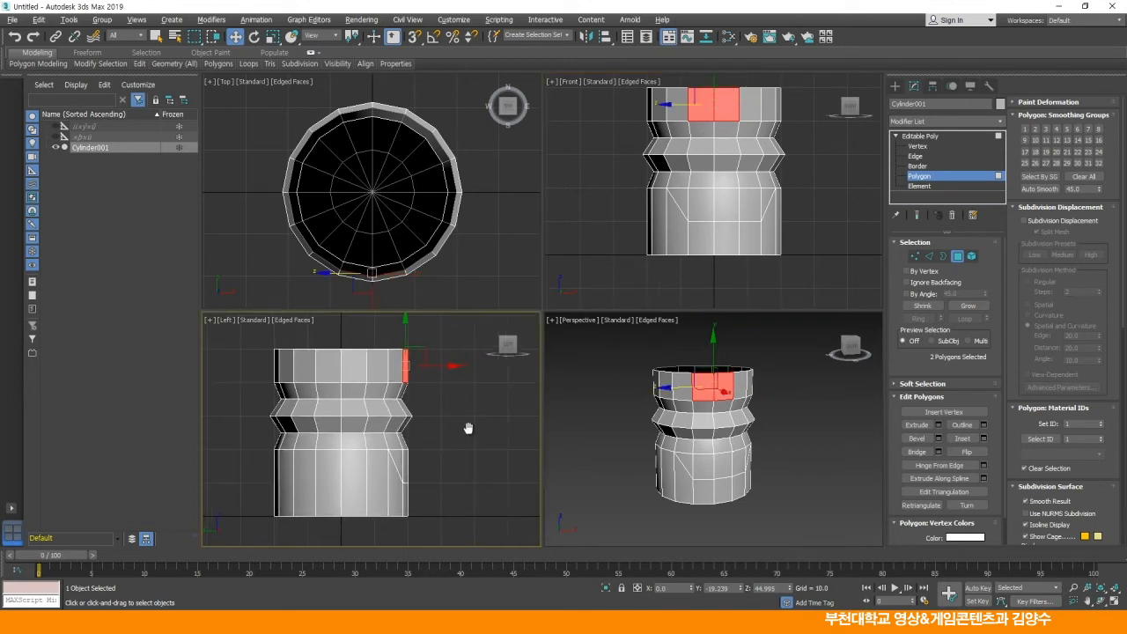
key("alt+w")
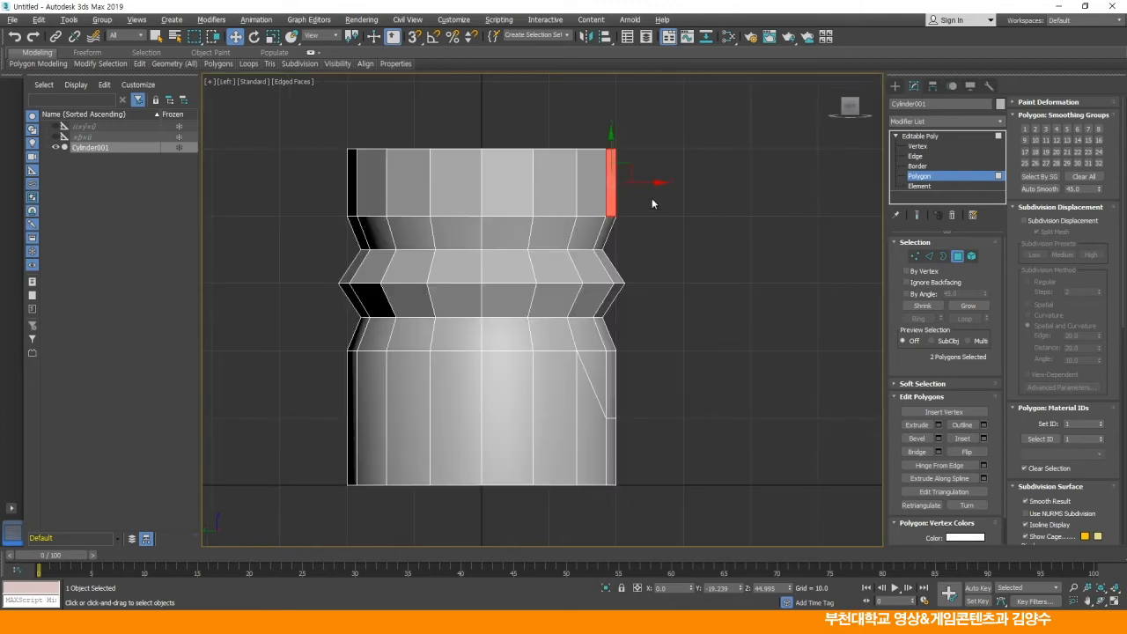
- Draw an open eight-point line in the Left view, starting beside the selected polygons, bulging outward and curving back in towards the base
left_click(894, 86)
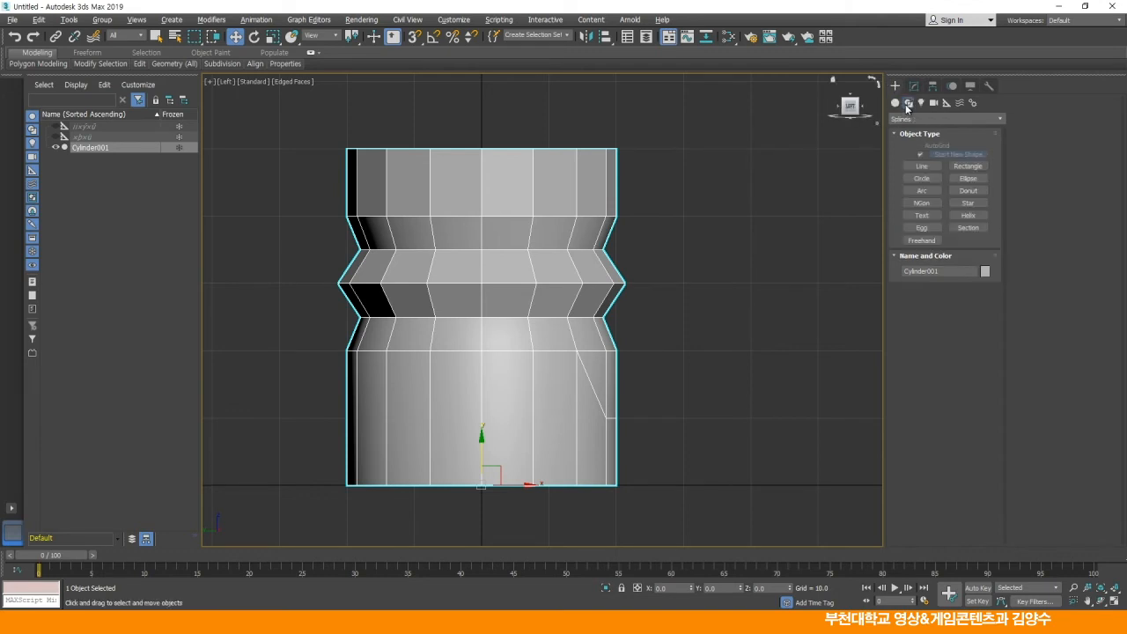
left_click(920, 165)
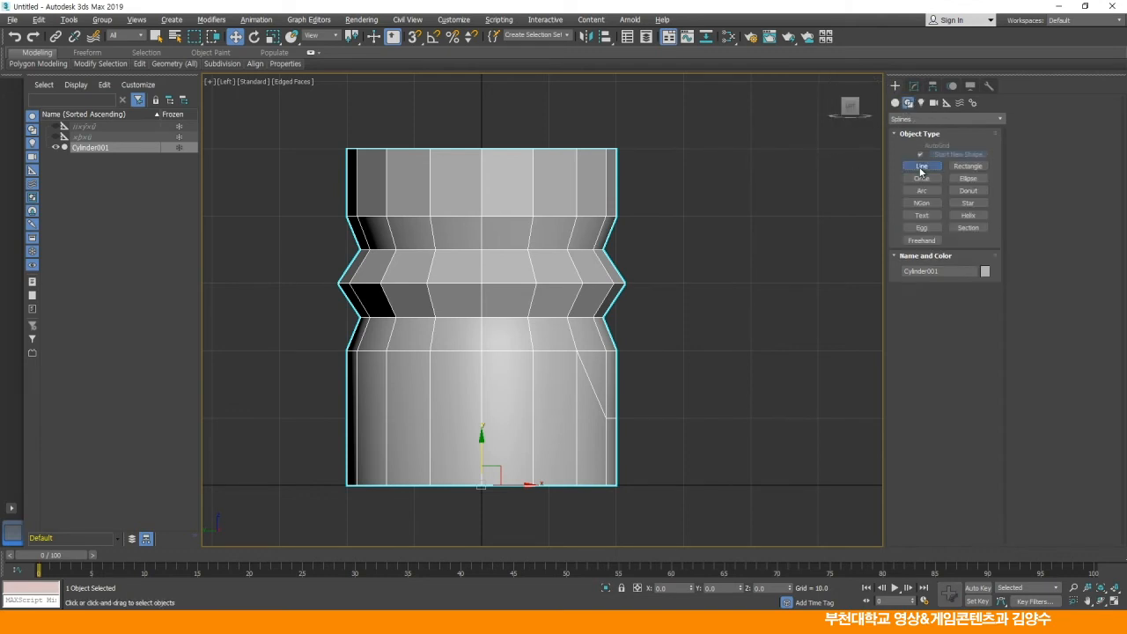
left_click(622, 191)
left_click(675, 170)
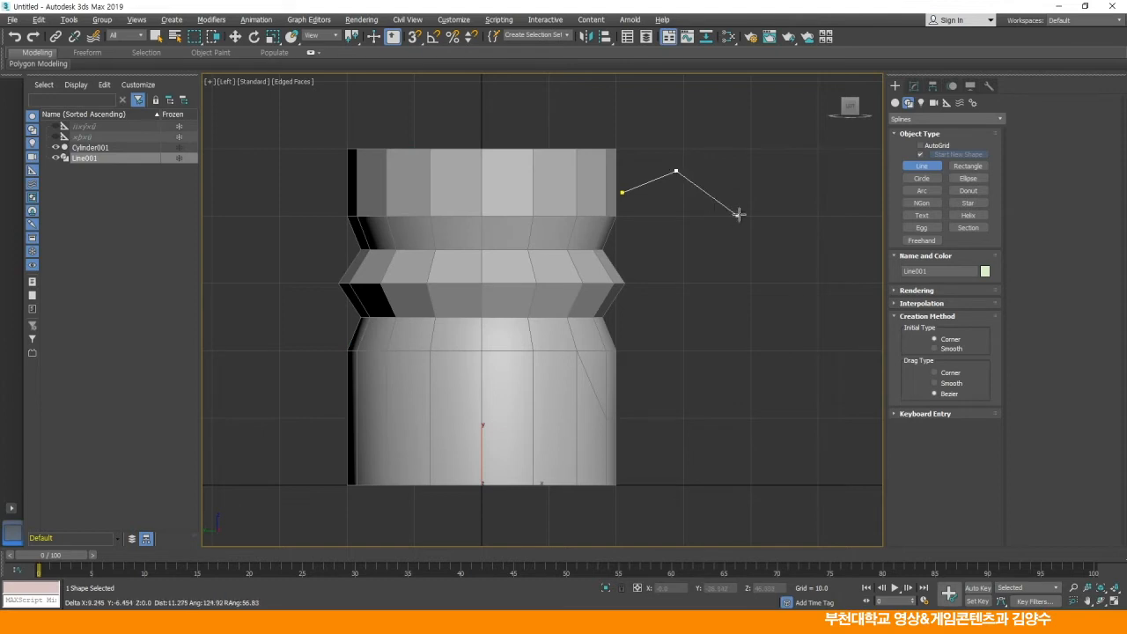
left_click(735, 196)
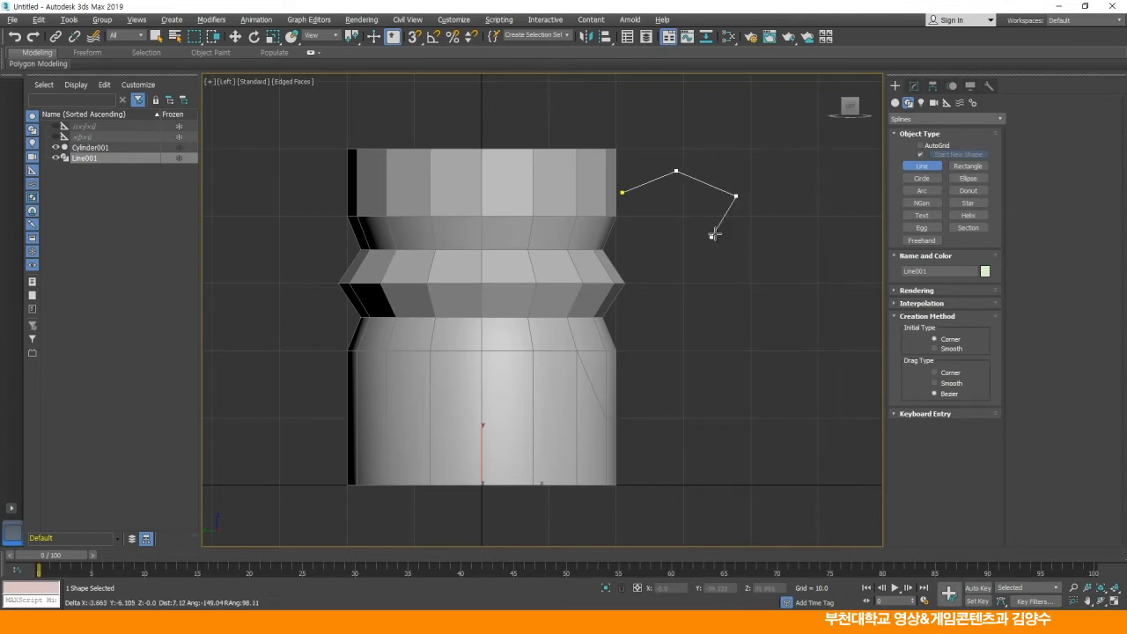
left_click(747, 287)
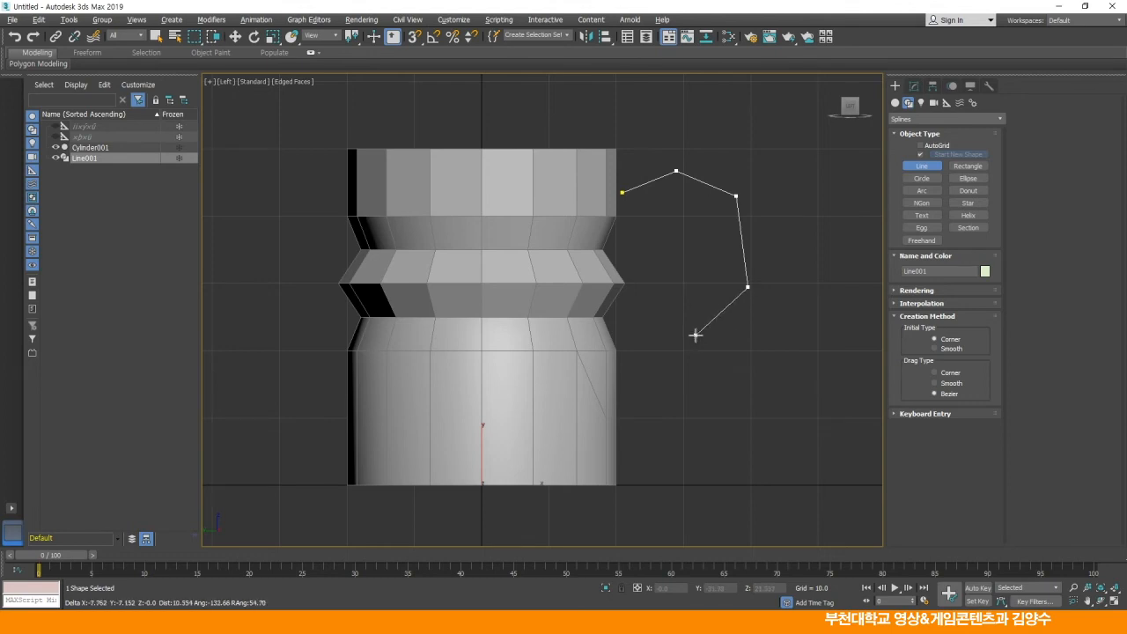
left_click(695, 334)
left_click(651, 375)
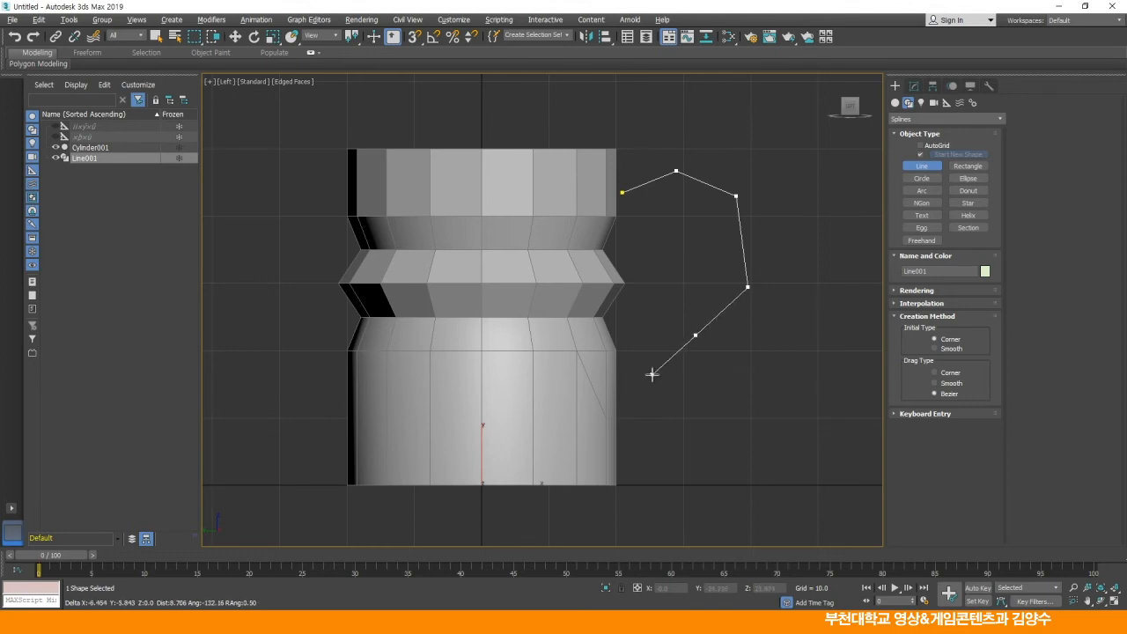
left_click(638, 423)
left_click(660, 462)
right_click(739, 446)
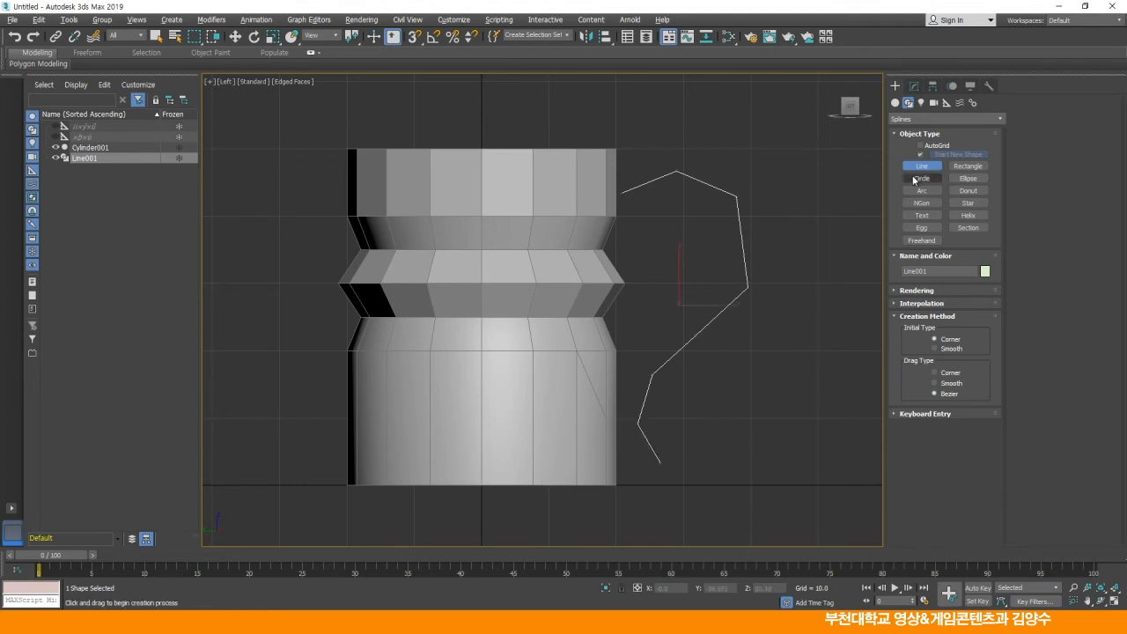
- Examine the line's vertex and segment sub-object levels, selecting its segments one after another along the path
left_click(914, 85)
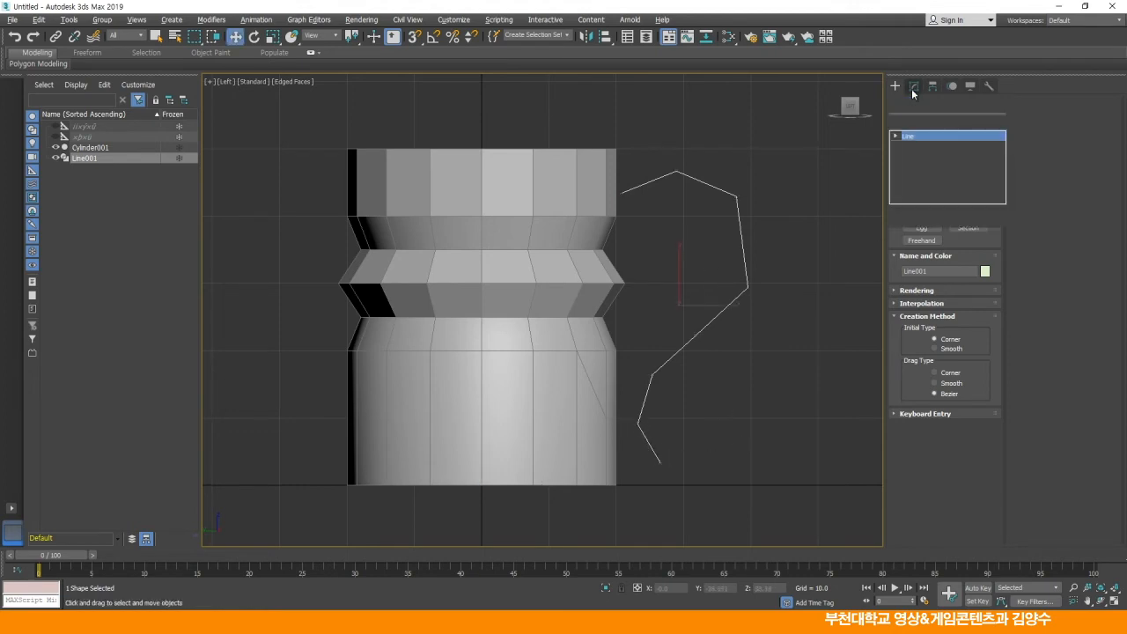
left_click(896, 135)
left_click(917, 145)
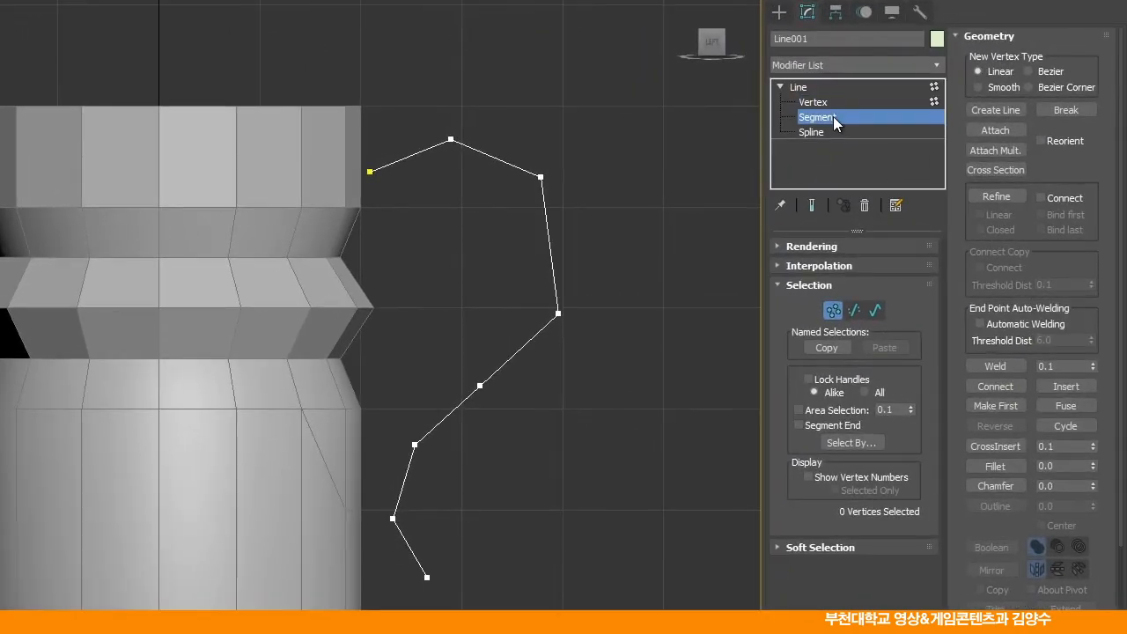
left_click(920, 156)
left_click_drag(436, 181, 436, 182)
left_click(494, 160)
left_click(546, 225)
left_click(515, 355)
left_click(449, 412)
left_click(404, 480)
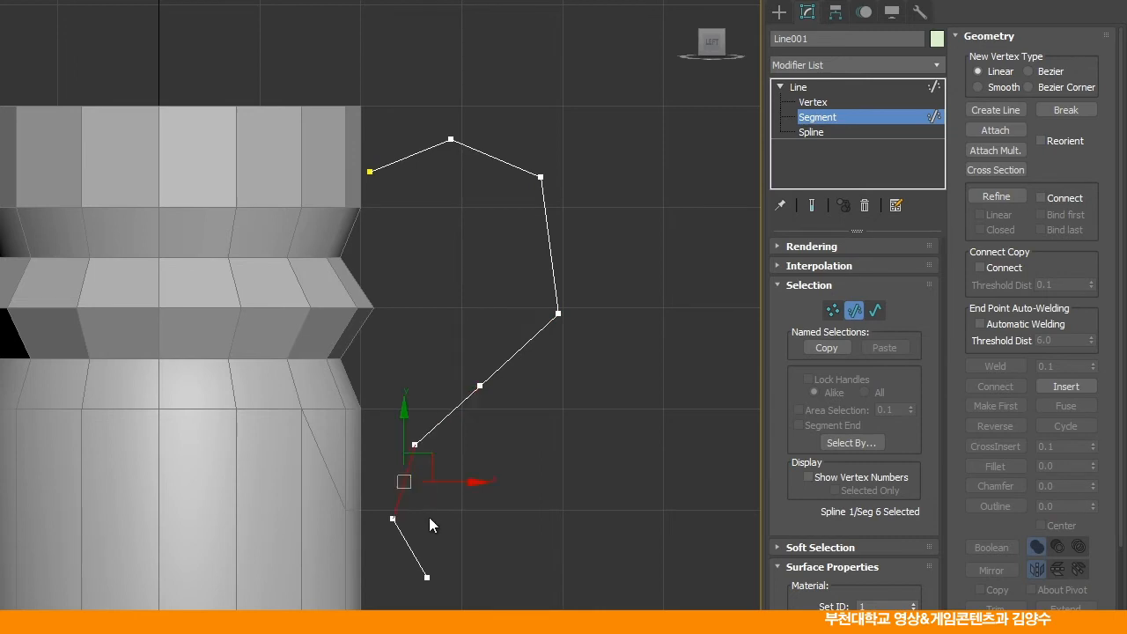
left_click(612, 466)
- Move the line's outermost vertex slightly outward and the vertex below it slightly upward
left_click(812, 102)
left_click_drag(577, 352, 577, 352)
left_click_drag(583, 297, 616, 302)
left_click(480, 385)
mouse_move(507, 348)
left_mouse_down()
mouse_move(538, 372)
mouse_move(509, 343)
left_mouse_up()
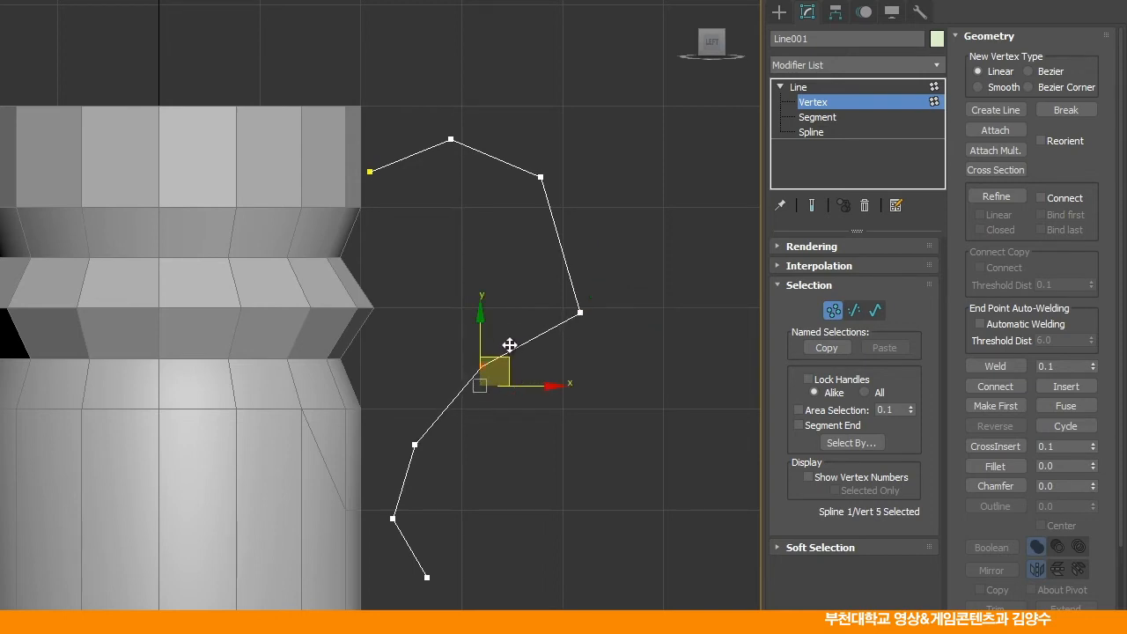
- Move the line's third vertex outward and slightly up, roughly in line with the outermost vertex, and leave vertex editing
left_click(528, 233)
left_click(540, 177)
left_click_drag(540, 176, 546, 166)
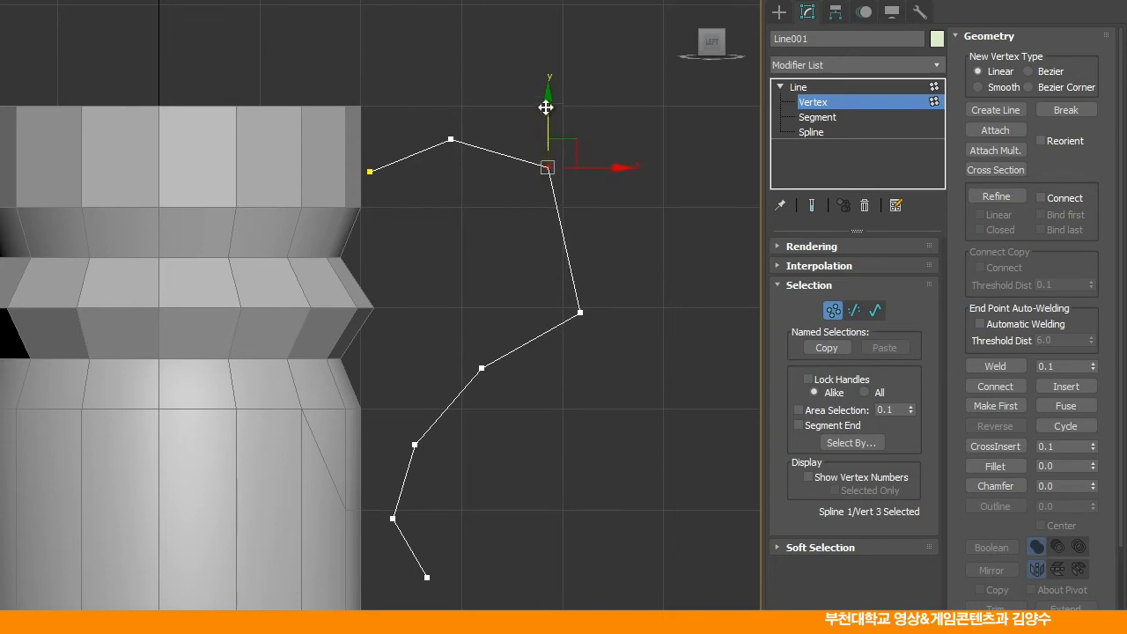
mouse_move(546, 102)
left_mouse_down()
mouse_move(563, 156)
mouse_move(560, 104)
left_mouse_up()
left_click_drag(616, 171, 598, 133)
left_click(669, 257)
left_click(798, 87)
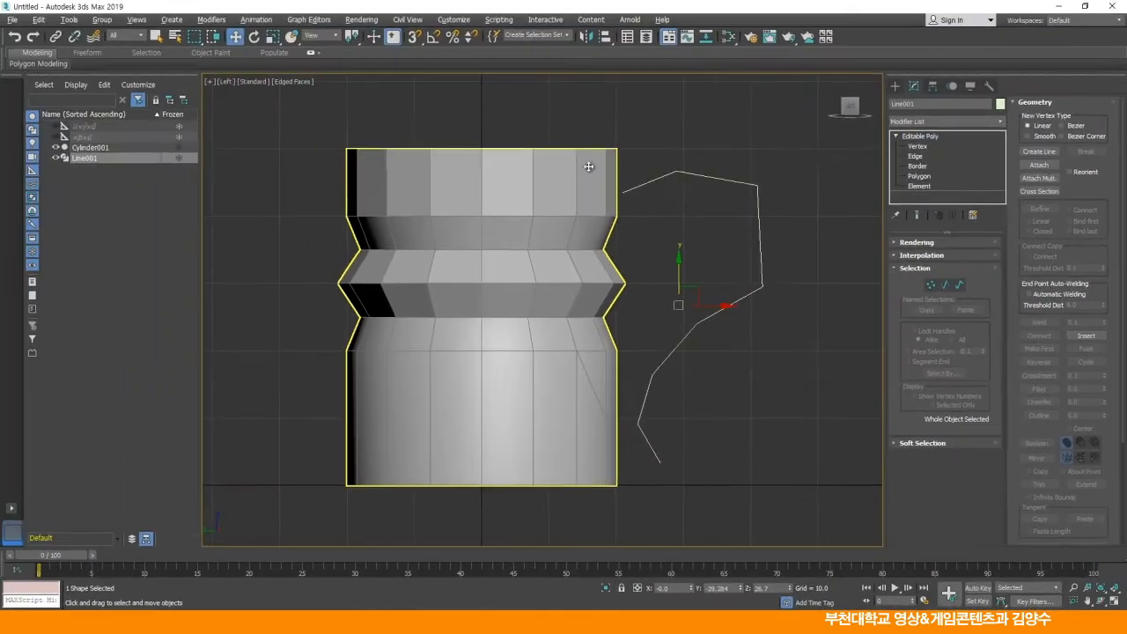
- Select the cylinder and its two upper-band polygons beside the drawn line, and bring up the perspective view
left_click(588, 167)
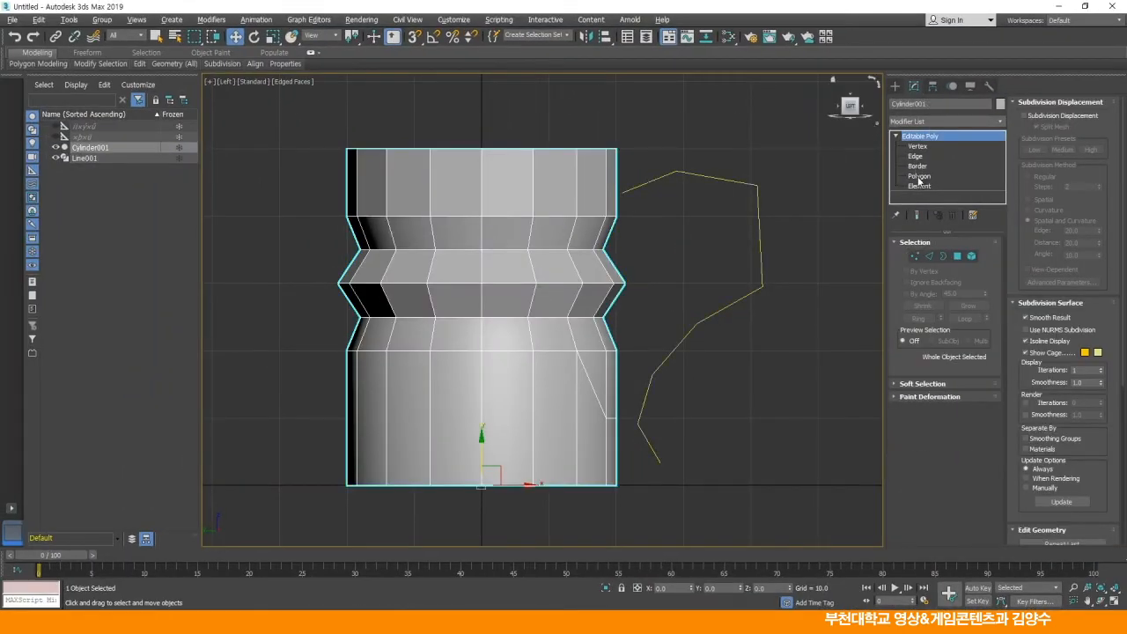
left_click(918, 176)
left_click(611, 185)
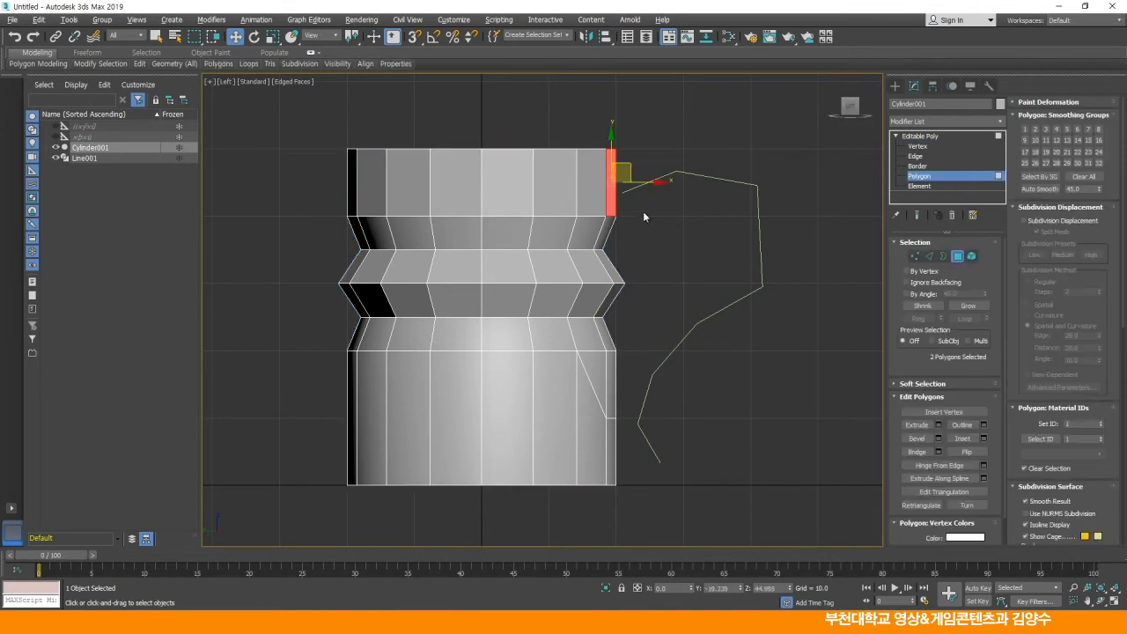
middle_click_drag(676, 218, 646, 211)
key("alt+w")
right_click(775, 386)
key("alt+w")
middle_click_drag(539, 264, 608, 272, "alt")
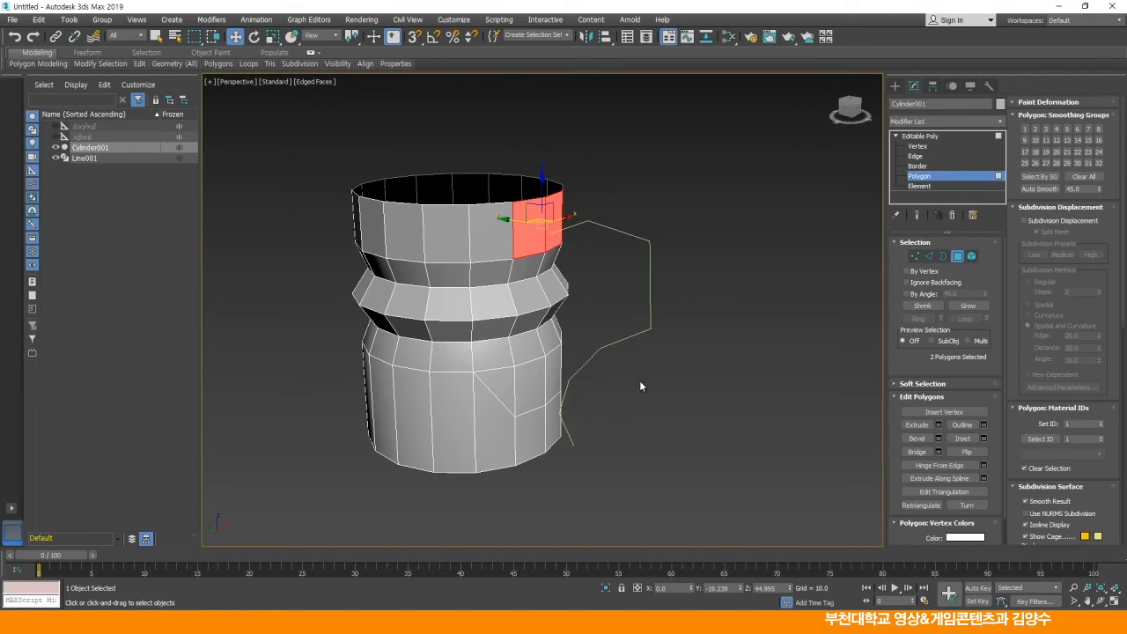
- Extrude the two selected polygons along the drawn line with 7 segments to form a handle
left_click(983, 478)
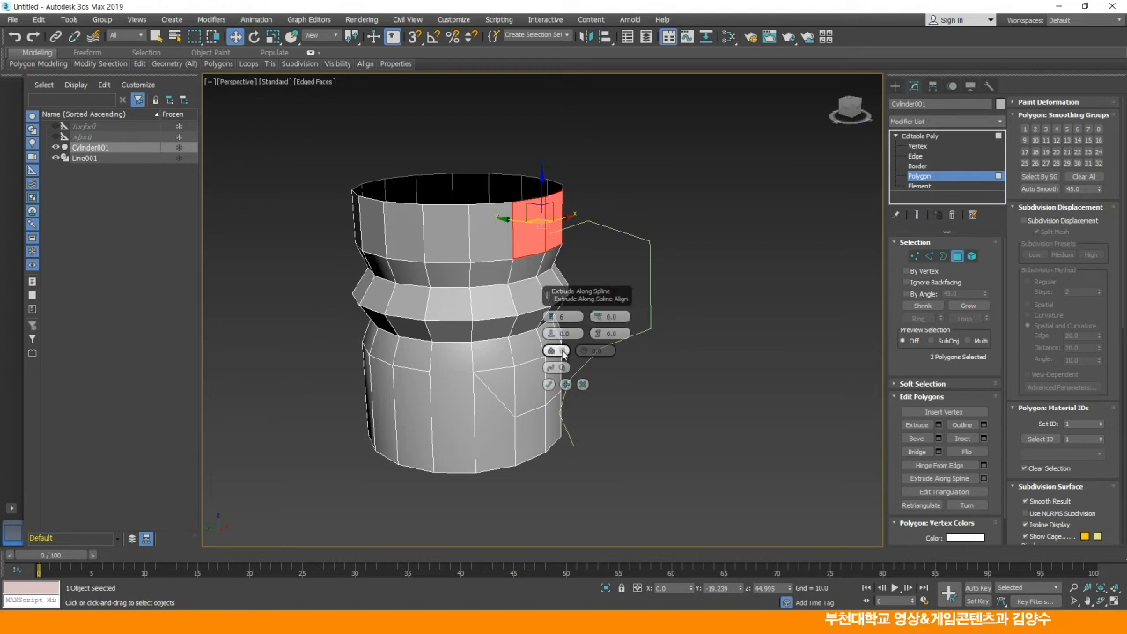
left_click(549, 369)
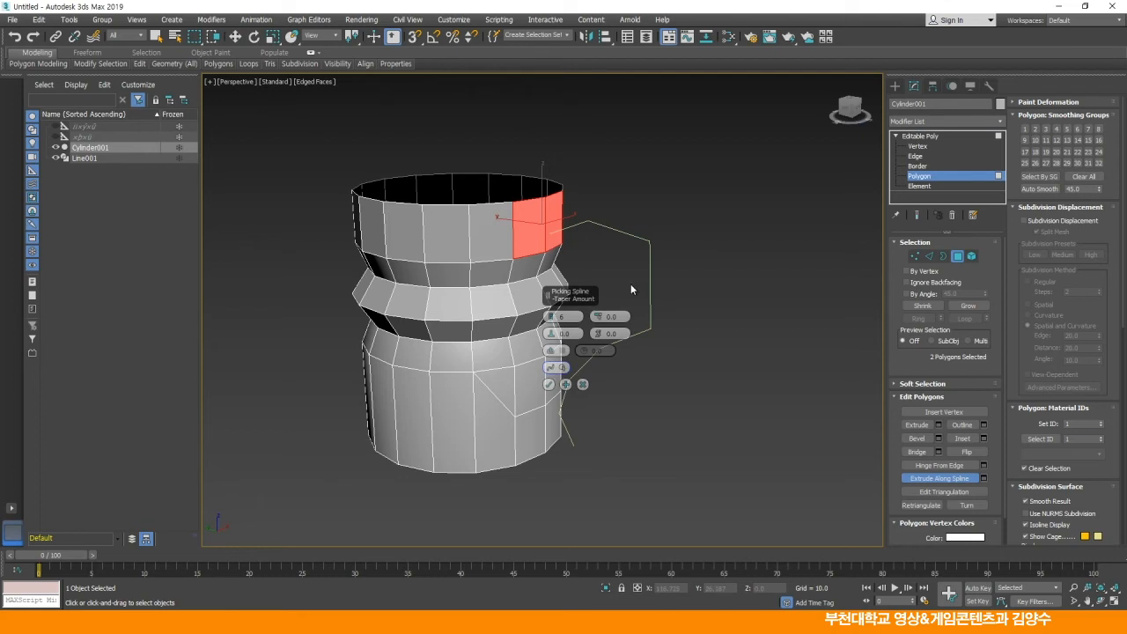
left_click(636, 236)
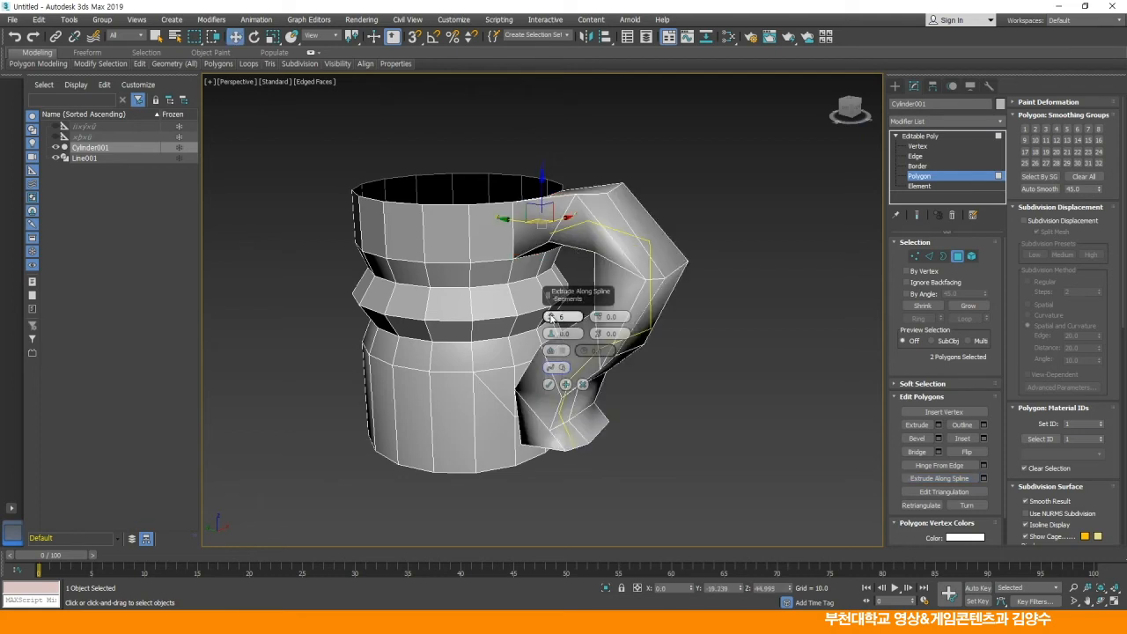
left_click_drag(551, 318, 551, 316)
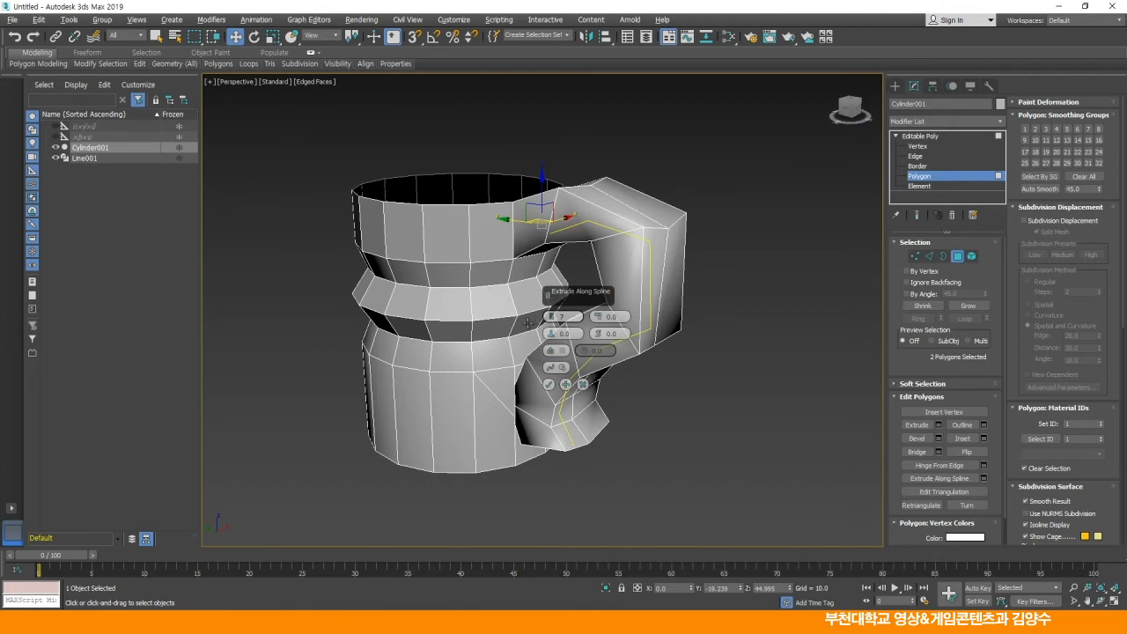
- Check the handle in the Left view, set its Taper Curve to -1.5 and accept the extrusion along the spline
key("alt+w")
middle_click(498, 388)
key("alt+w")
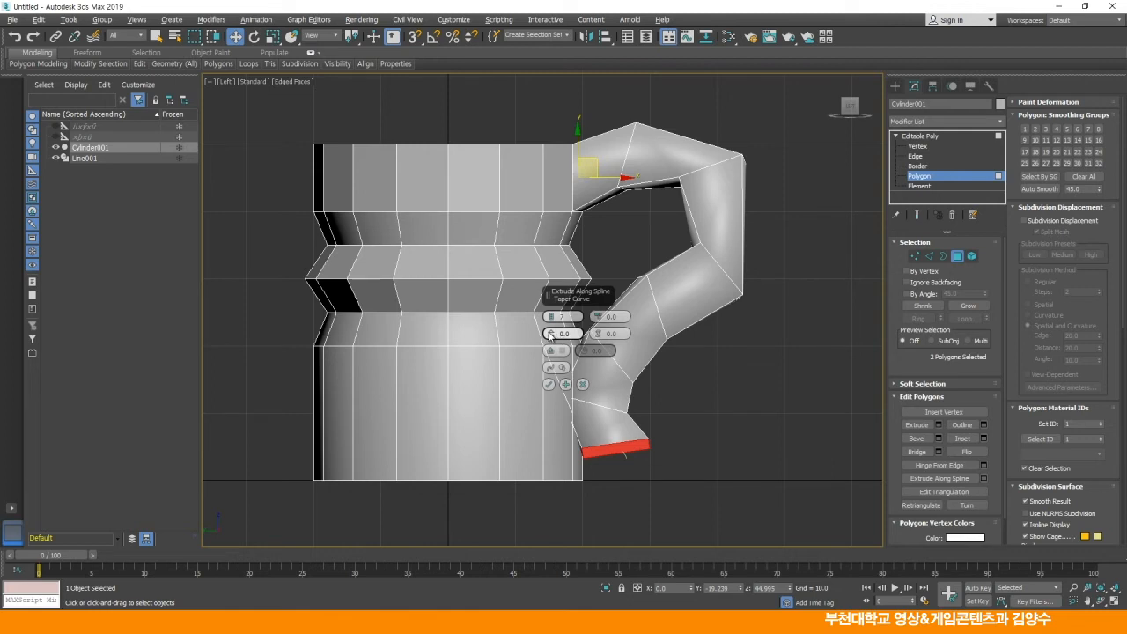
left_click_drag(551, 331, 506, 355)
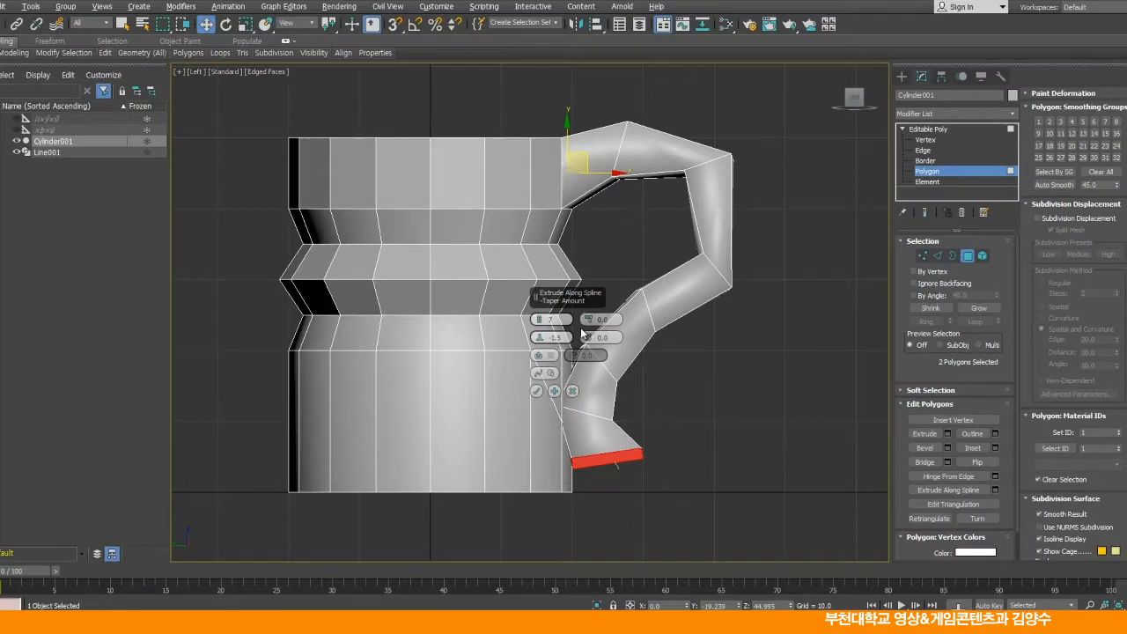
left_click(536, 391)
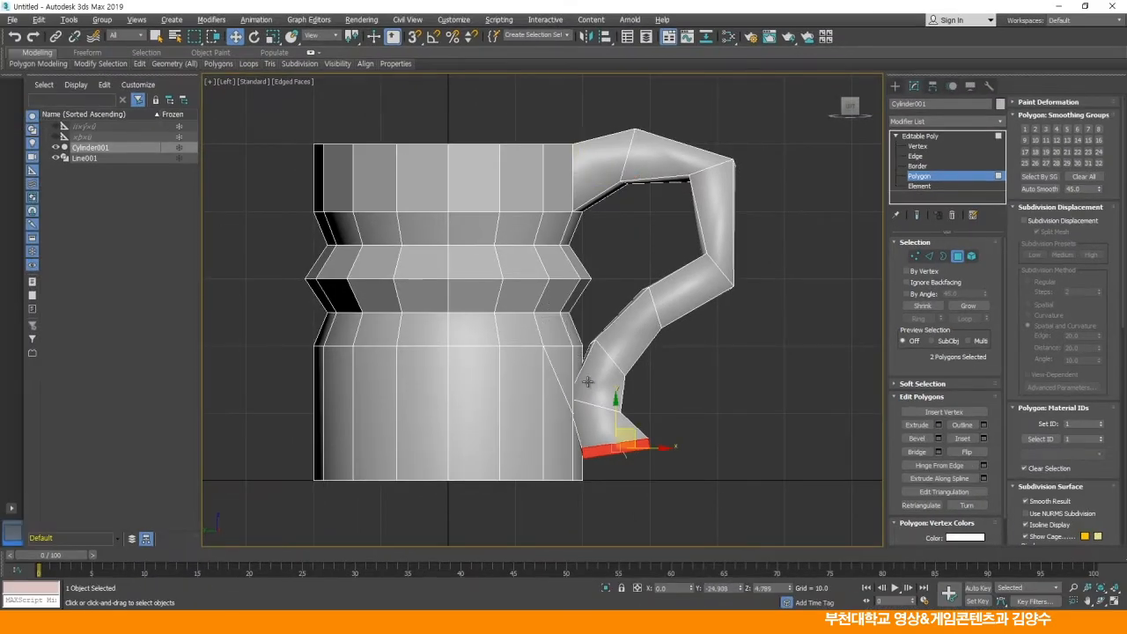
- Deselect the handle's end polygons, leave polygon editing and show the whole mug in perspective
left_click(686, 373)
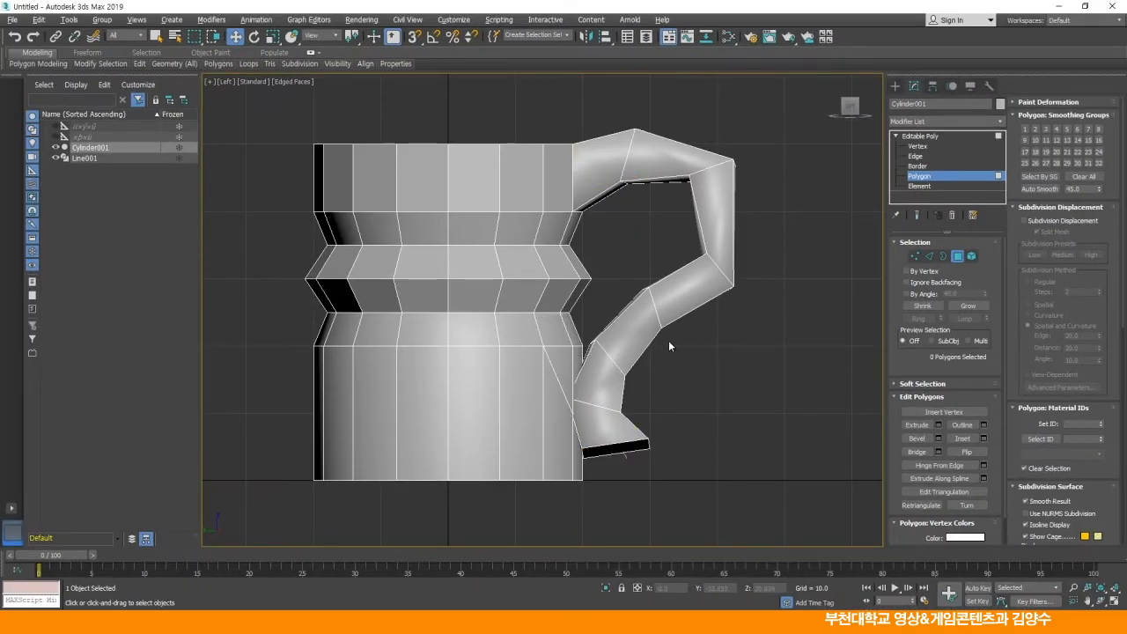
left_click(924, 136)
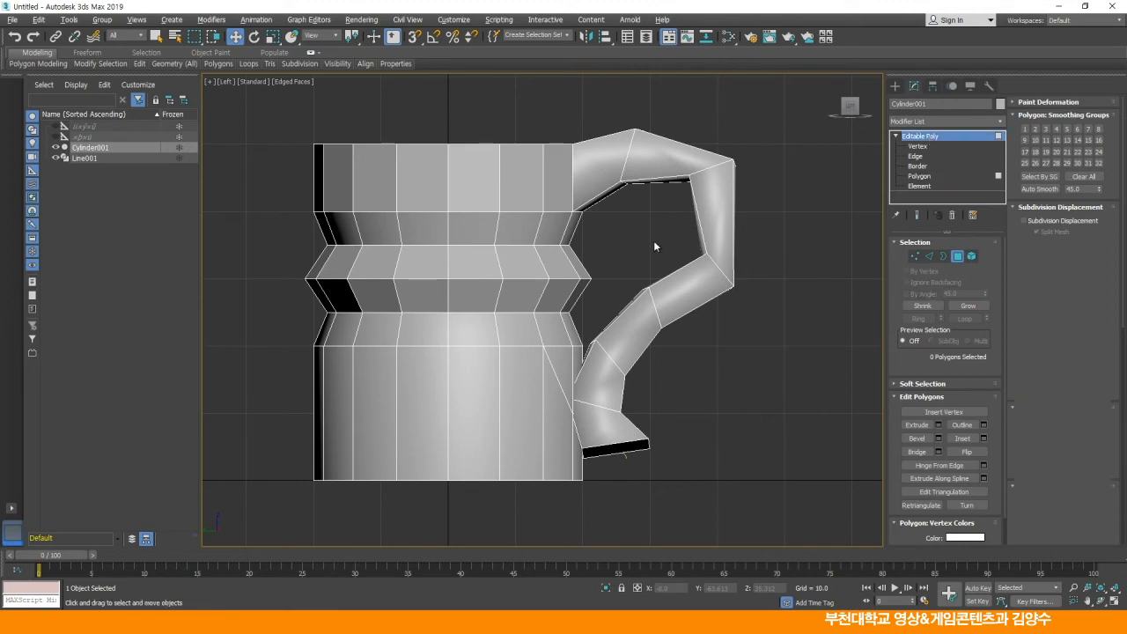
key("alt+w")
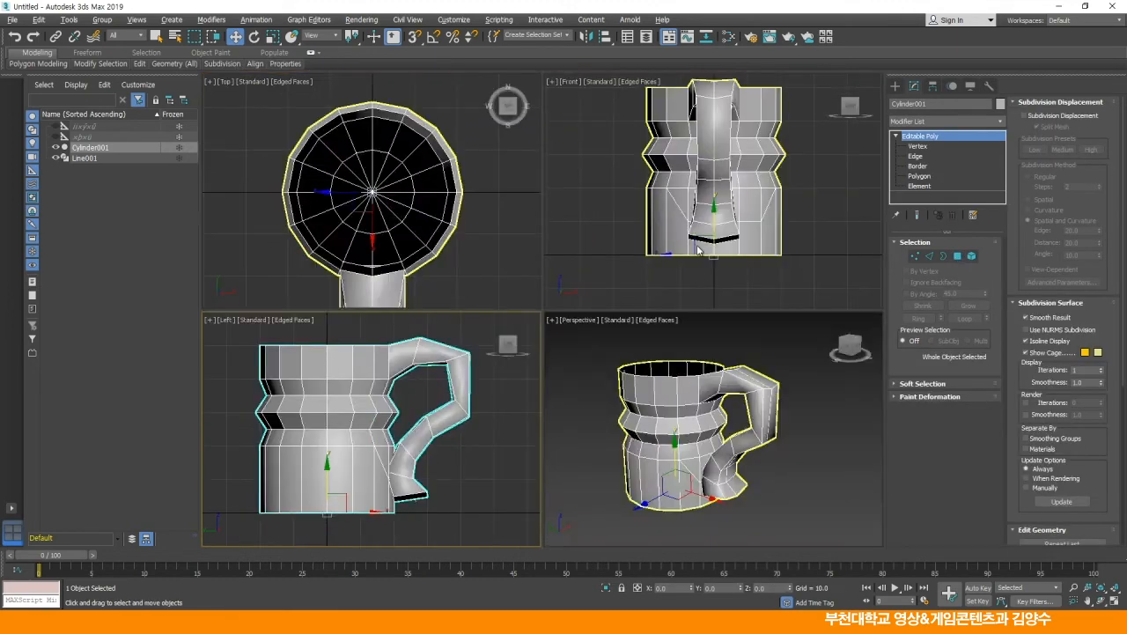
key("alt+w")
middle_click_drag(737, 382, 674, 292, "alt")
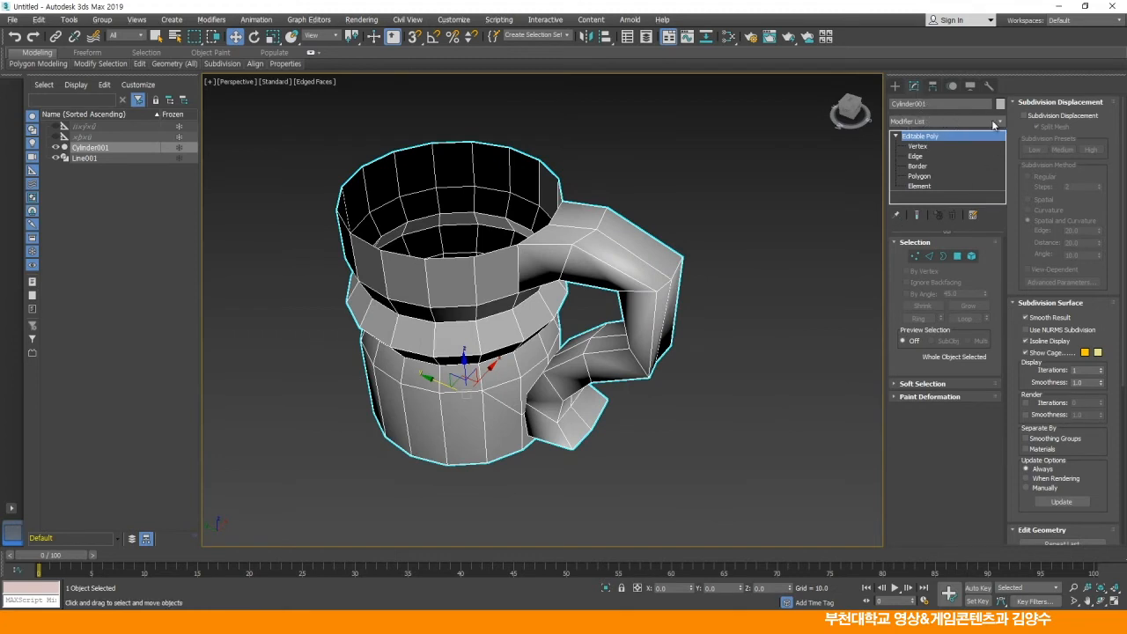
- Preview the mug with a MeshSmooth modifier from several angles and delete the modifier
left_click(1000, 124)
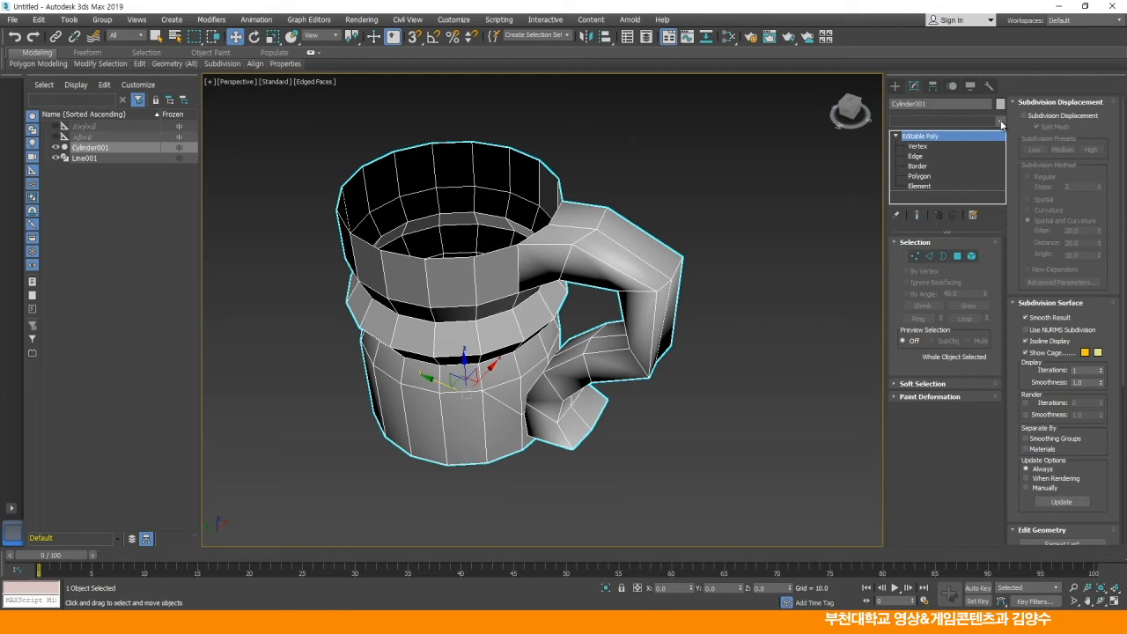
left_click(999, 123)
scroll(987, 351, "down", 12)
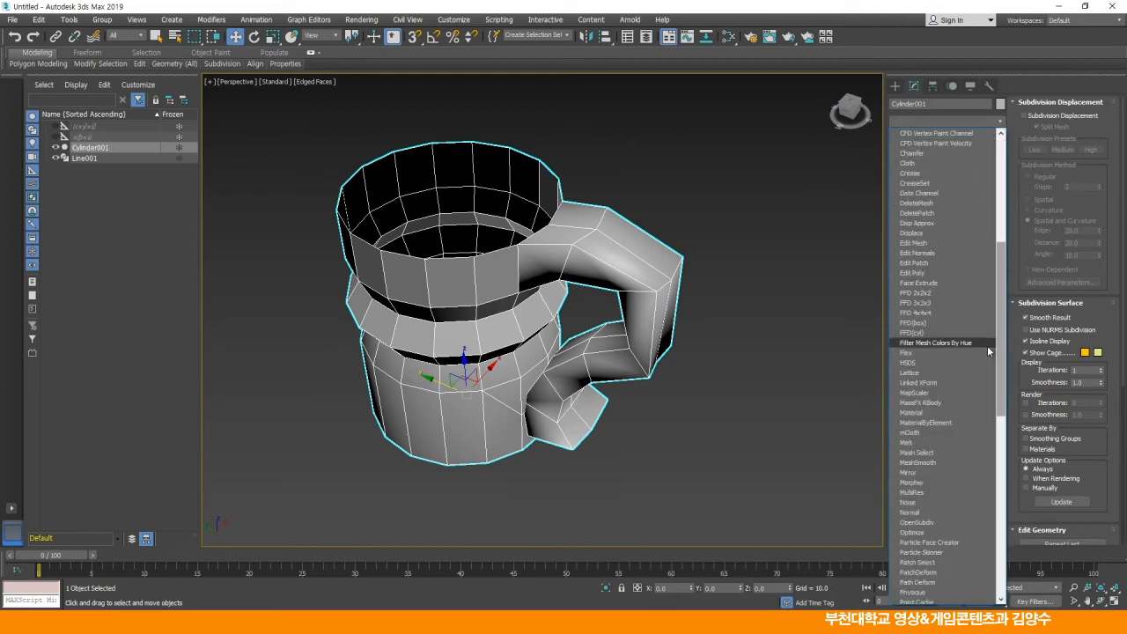
left_click(938, 462)
middle_click_drag(662, 428, 593, 453, "alt")
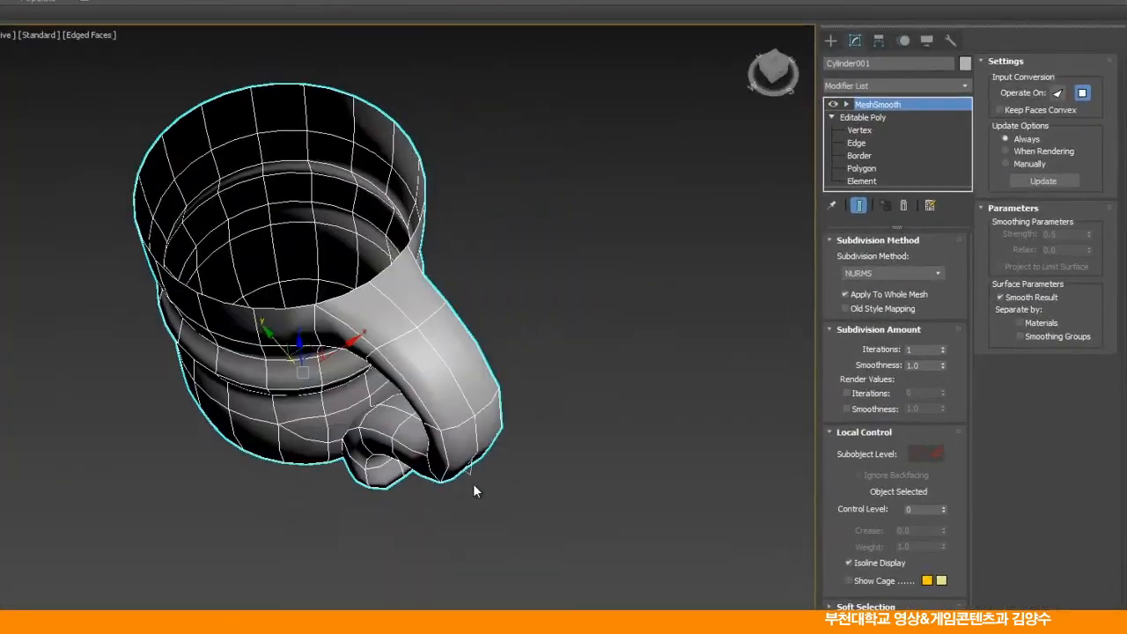
middle_click_drag(473, 491, 441, 461, "alt")
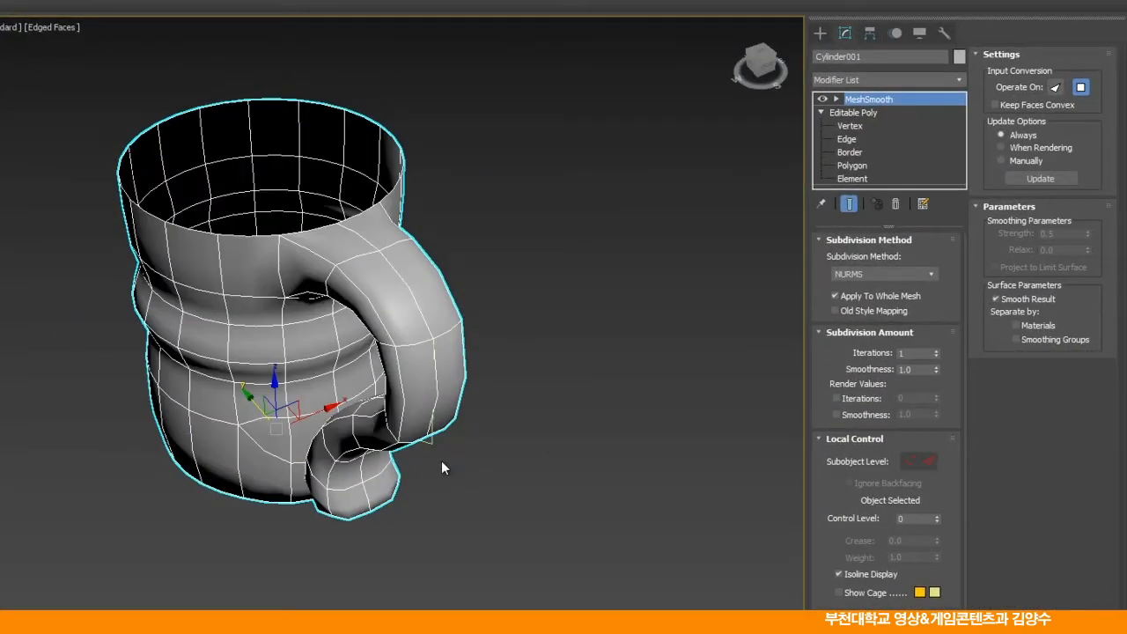
middle_click_drag(361, 362, 417, 356)
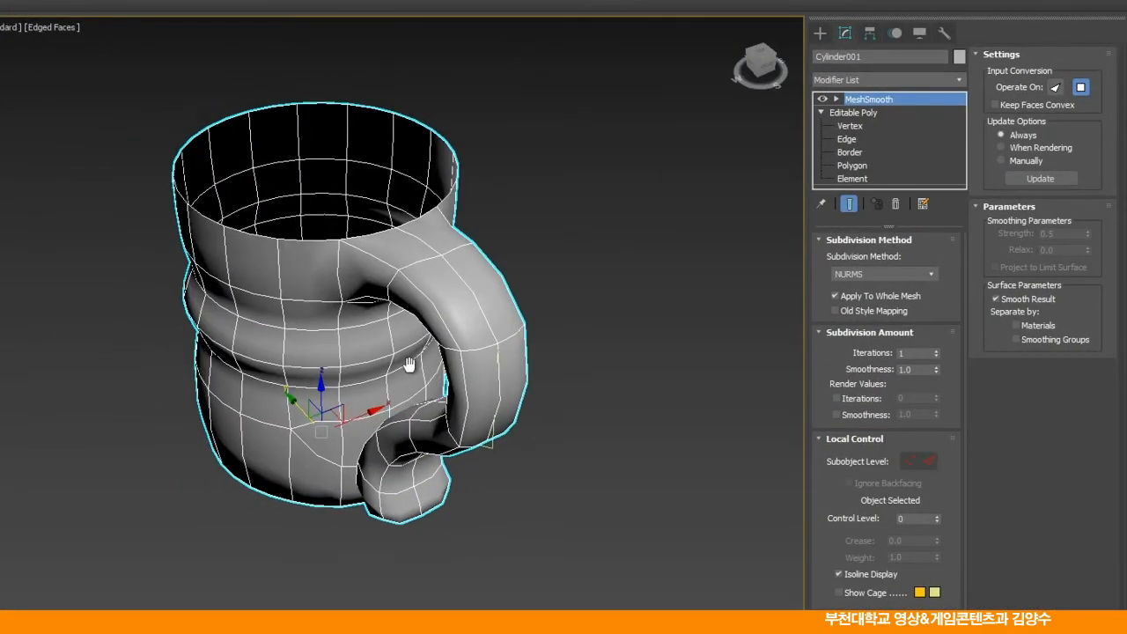
middle_click_drag(395, 406, 416, 380, "alt")
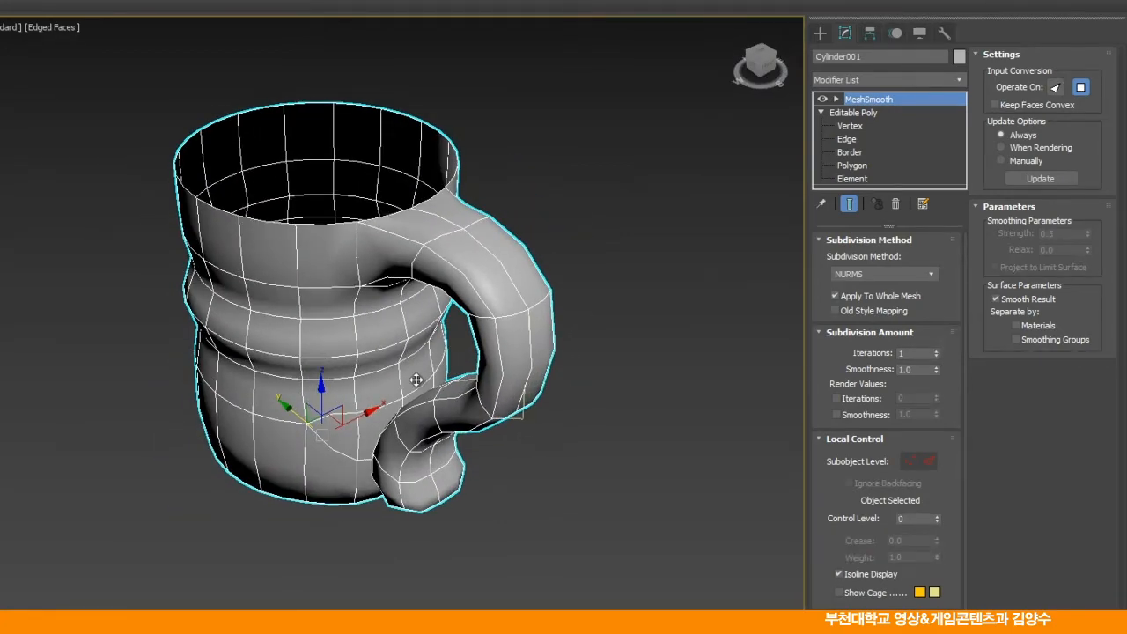
left_click(896, 205)
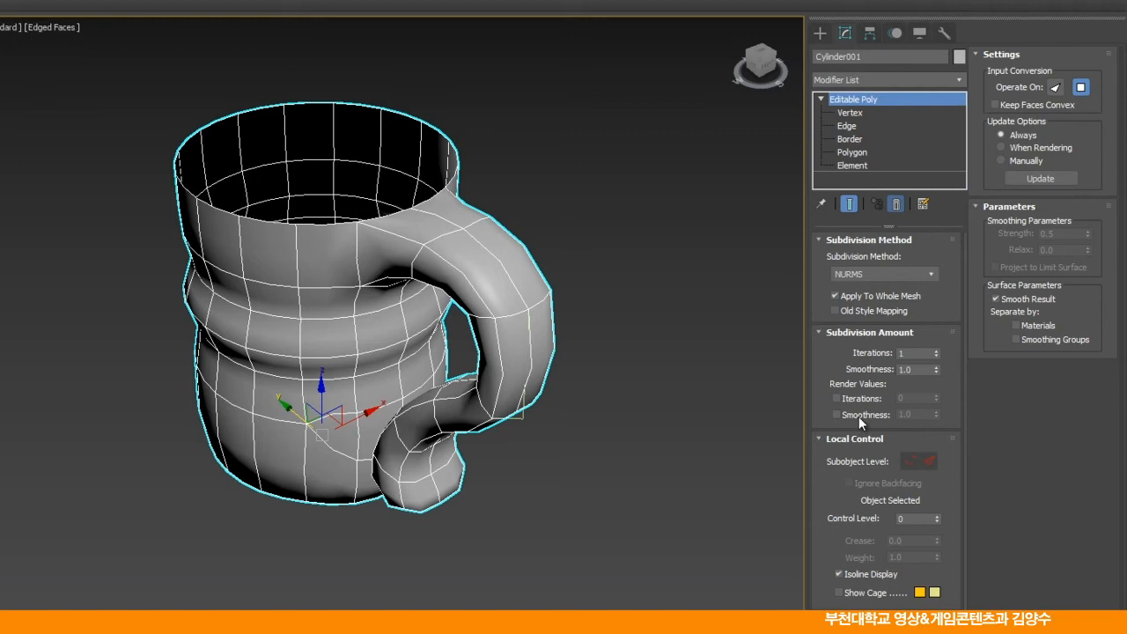
- Select six adjacent polygons along the upward-facing half of the bulging ring around the mug's middle
left_click(846, 126)
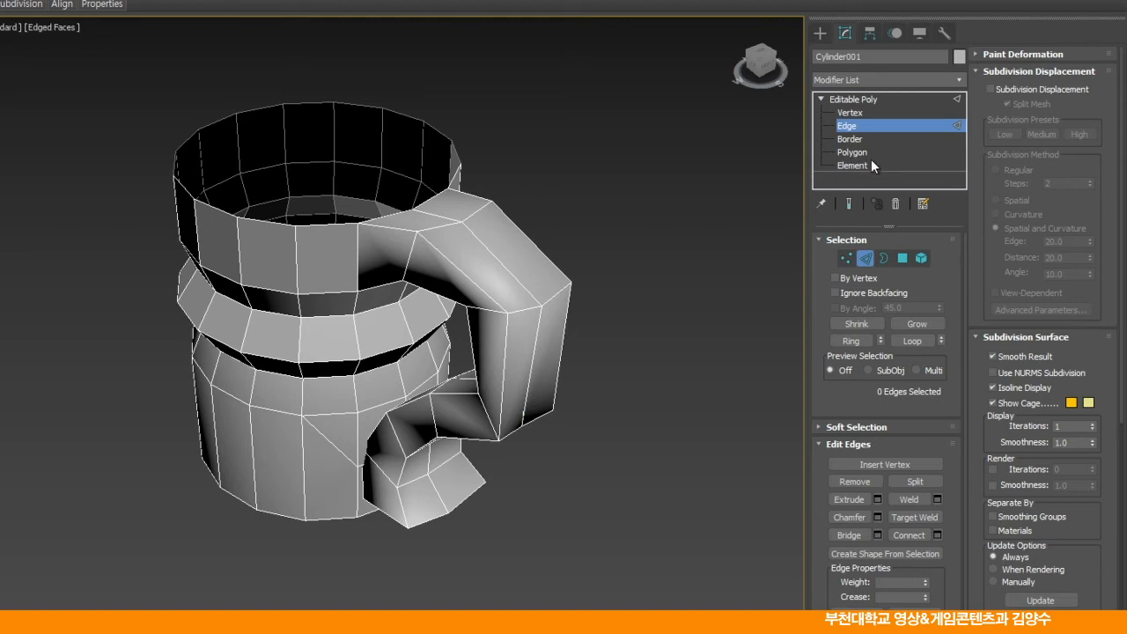
left_click(847, 154)
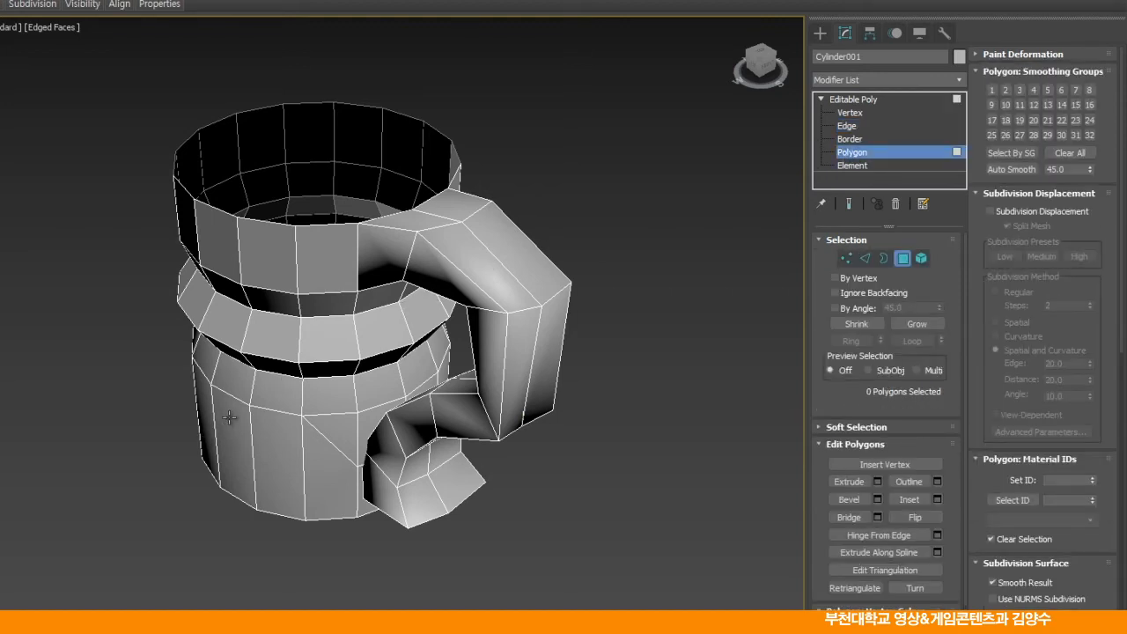
left_click(319, 342)
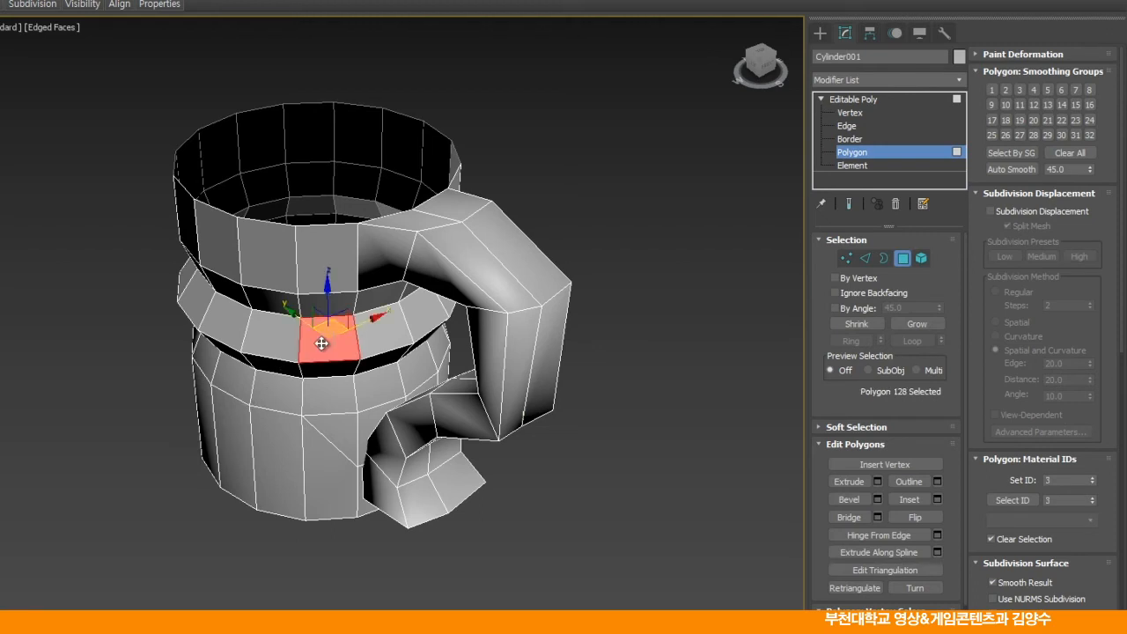
left_click(271, 339, "ctrl")
left_click(225, 325, "ctrl")
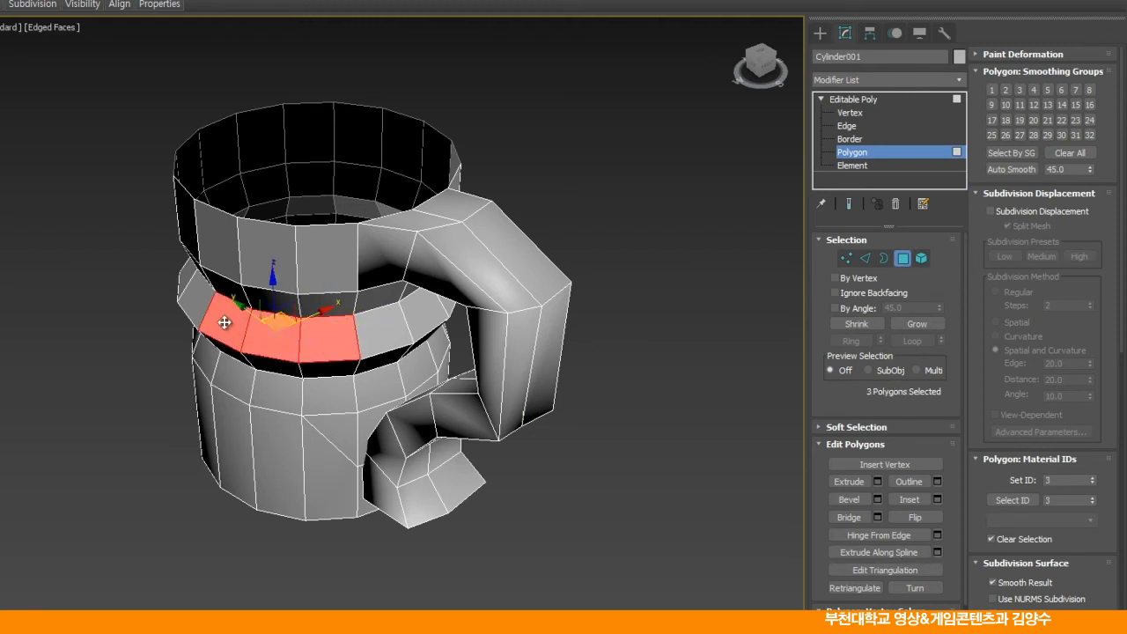
left_click(193, 305, "ctrl")
middle_click_drag(193, 356, 193, 390, "alt")
left_click(124, 351, "ctrl")
left_click(85, 331, "ctrl")
middle_click_drag(186, 428, 390, 422, "alt")
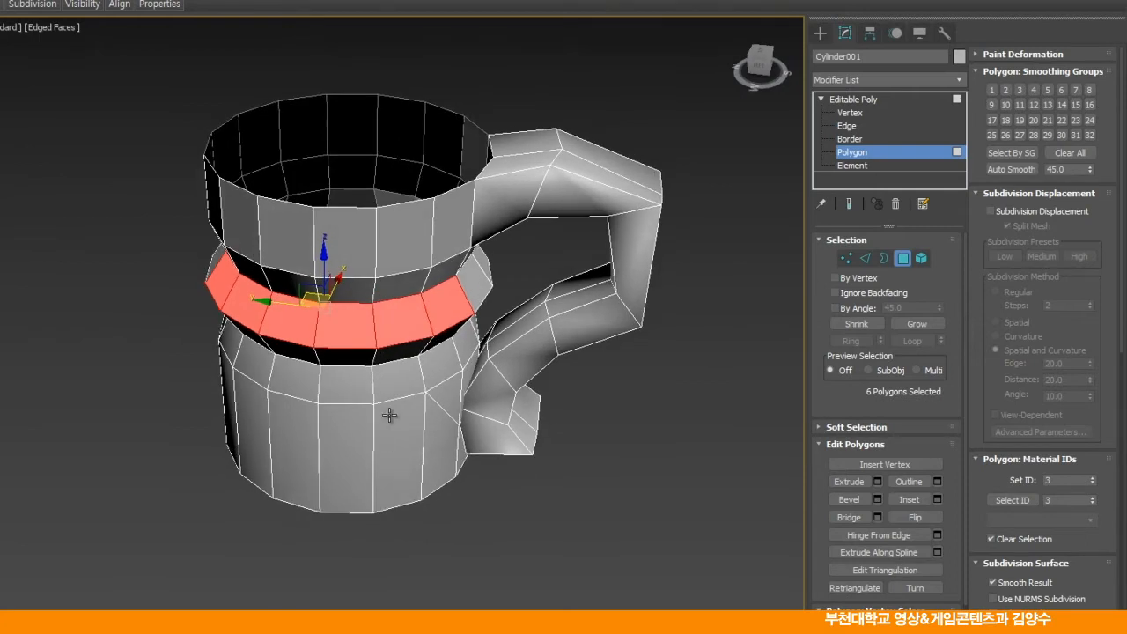
- Extrude the six ring polygons using Local Normal with a height of 23.12
left_click(877, 481)
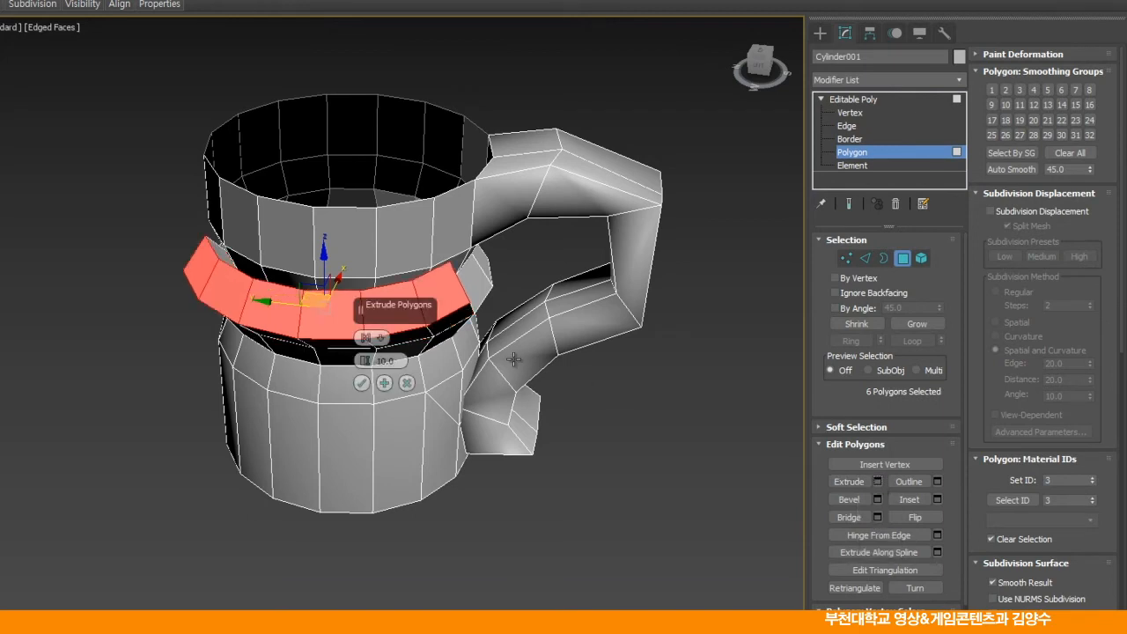
left_click(368, 338)
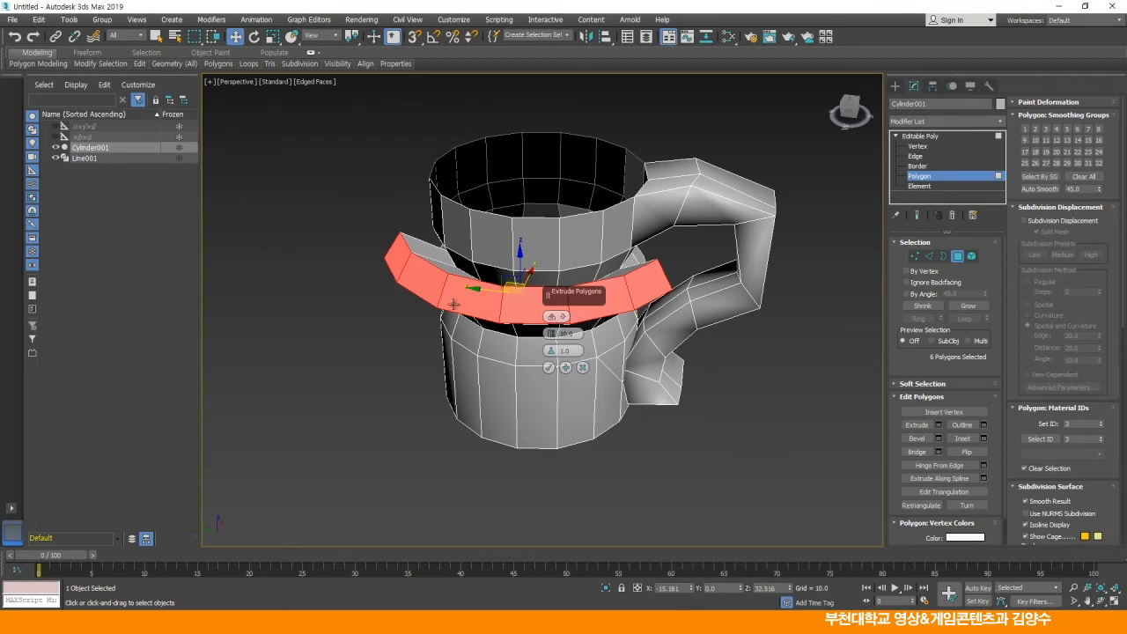
middle_click_drag(742, 334, 504, 266, "alt")
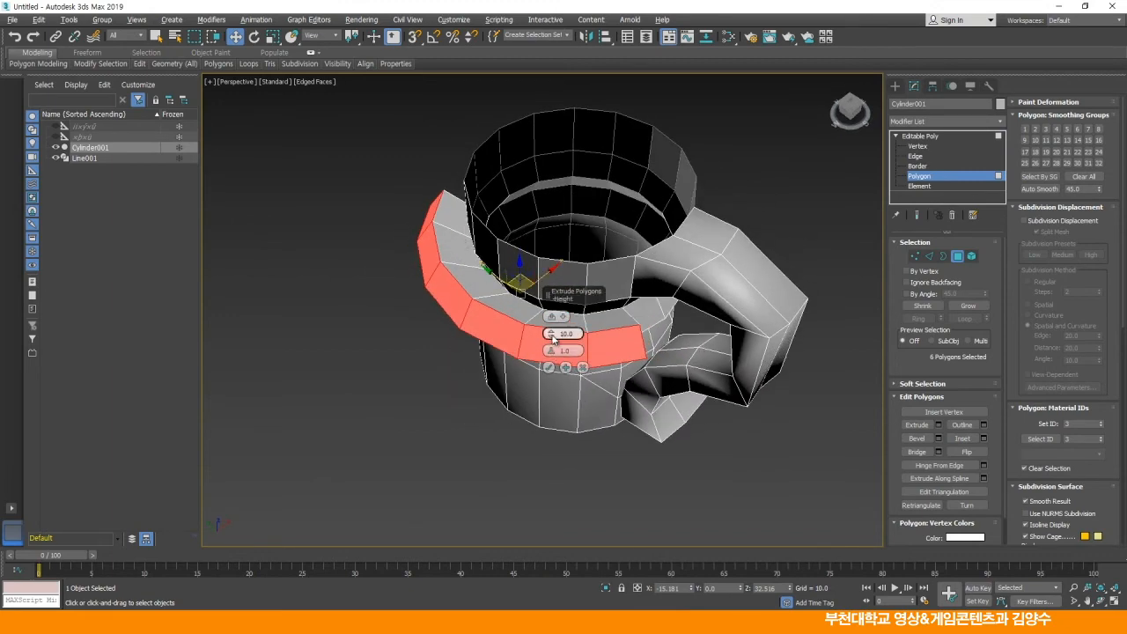
left_click_drag(550, 332, 547, 278)
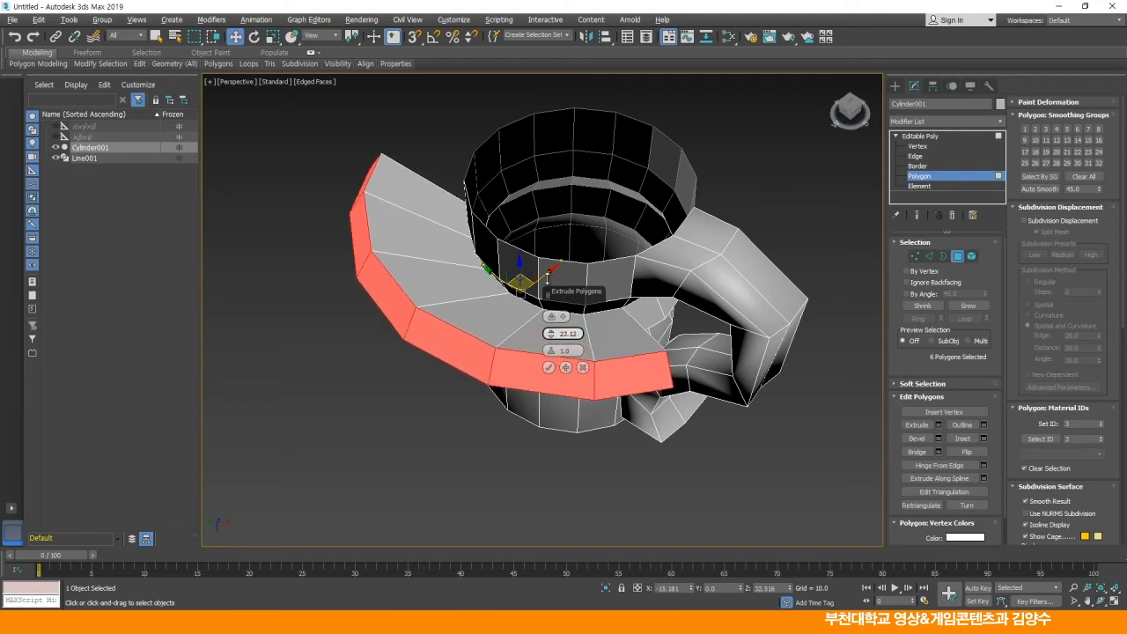
mouse_move(529, 351)
middle_mouse_down("alt")
mouse_move(533, 331)
mouse_move(529, 341)
middle_mouse_up("alt")
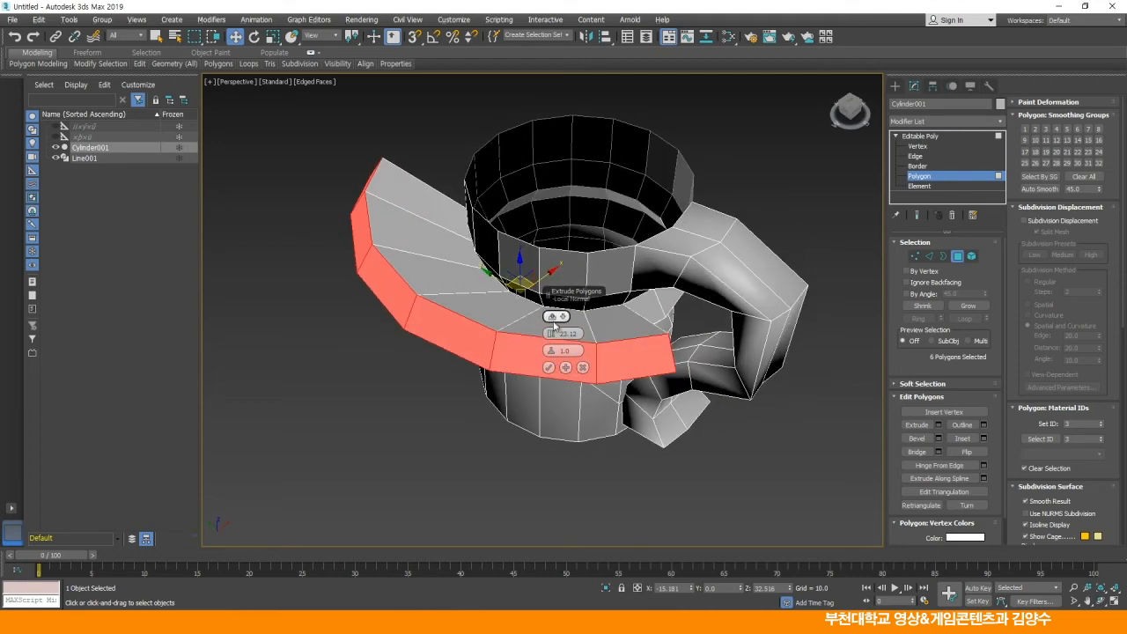
- Compare the By Polygon, Group and Local Normal extrusion types on the six ring polygons and choose By Polygon
left_click(552, 318)
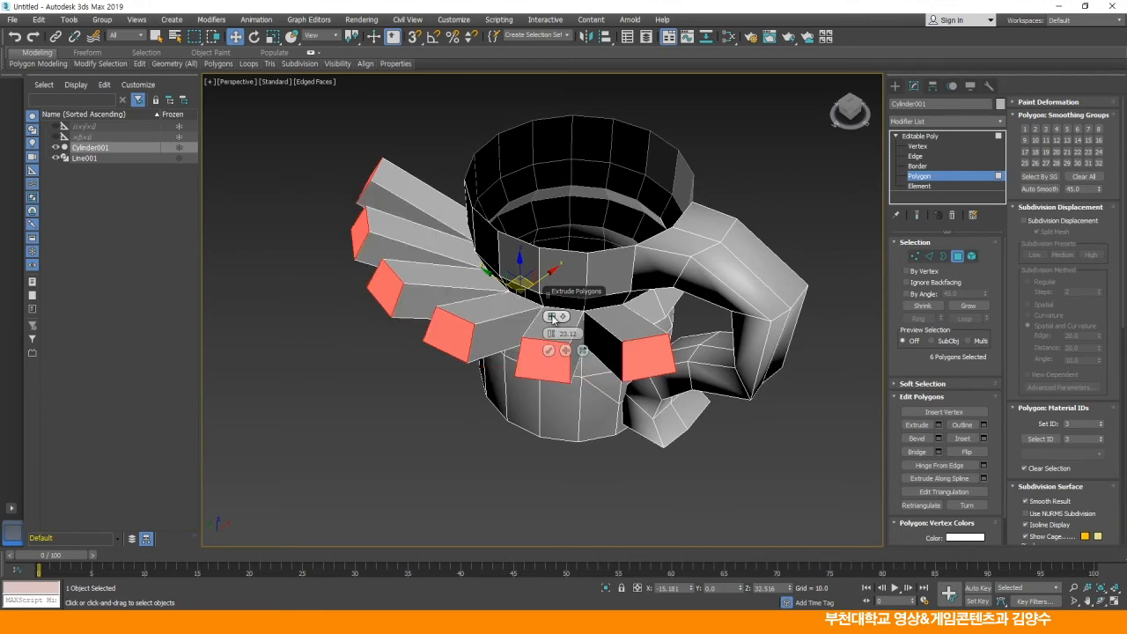
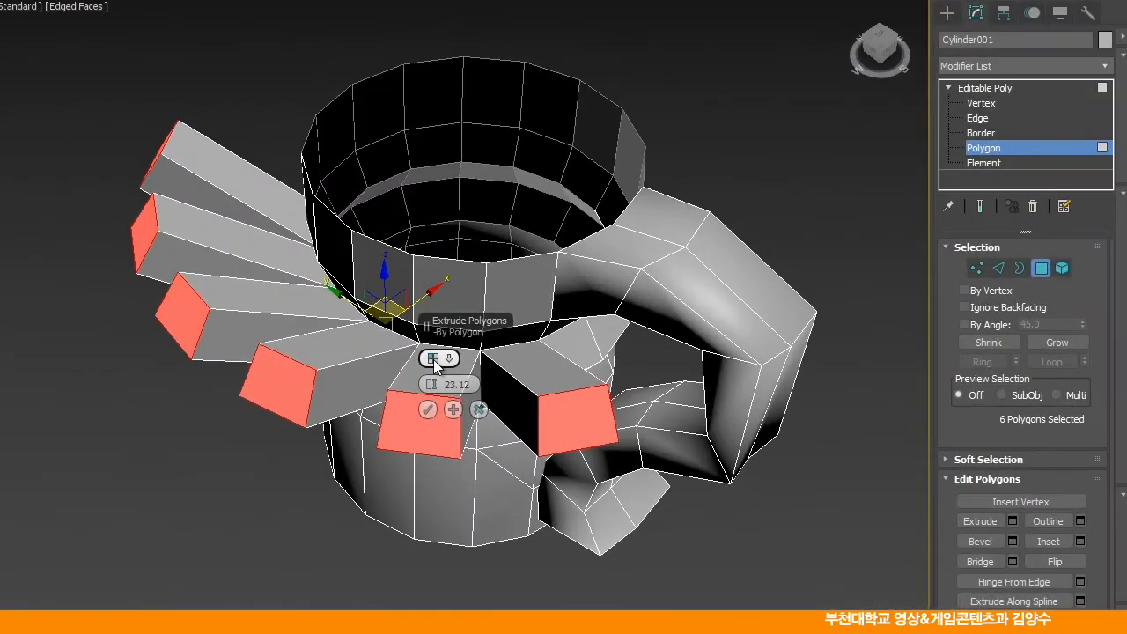
left_click(551, 316)
left_click(433, 358)
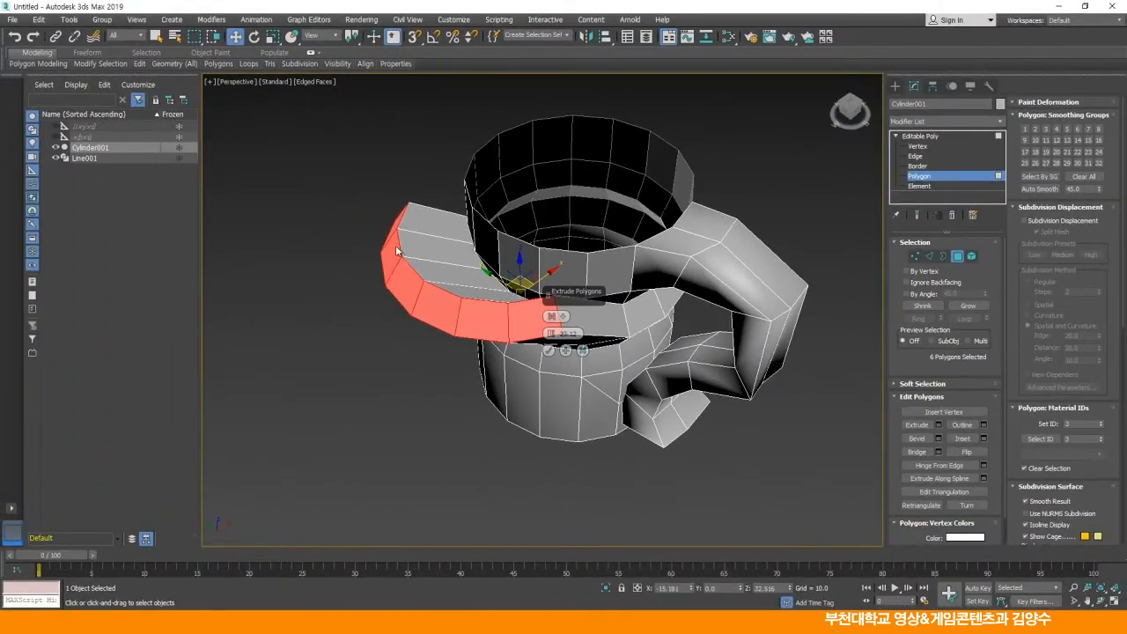
middle_click_drag(644, 307, 620, 362, "alt")
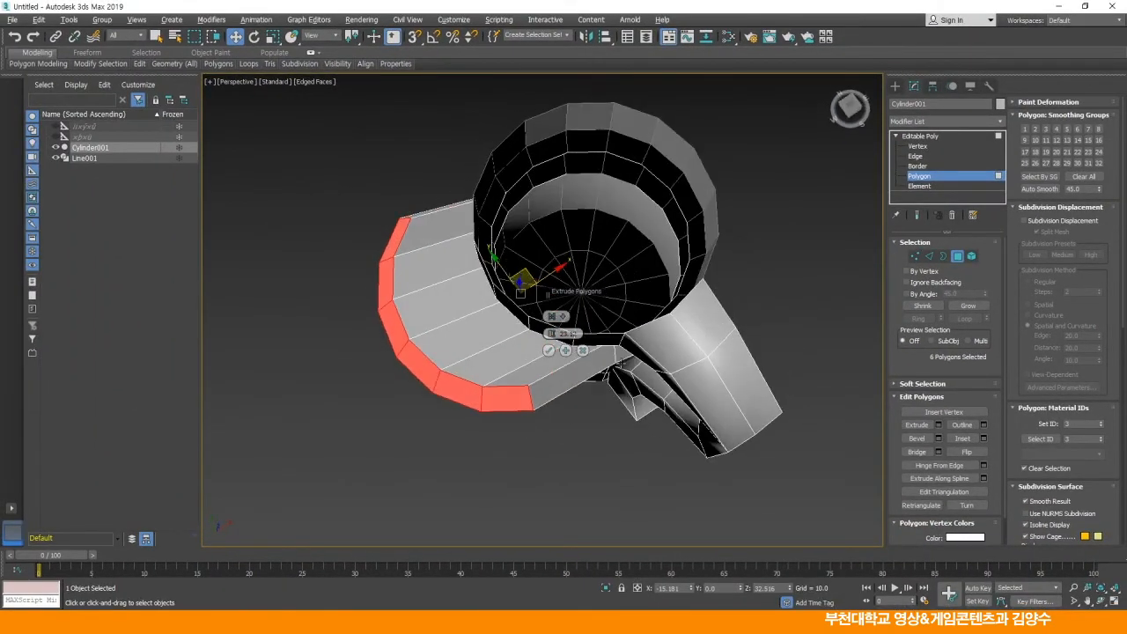
left_click(552, 316)
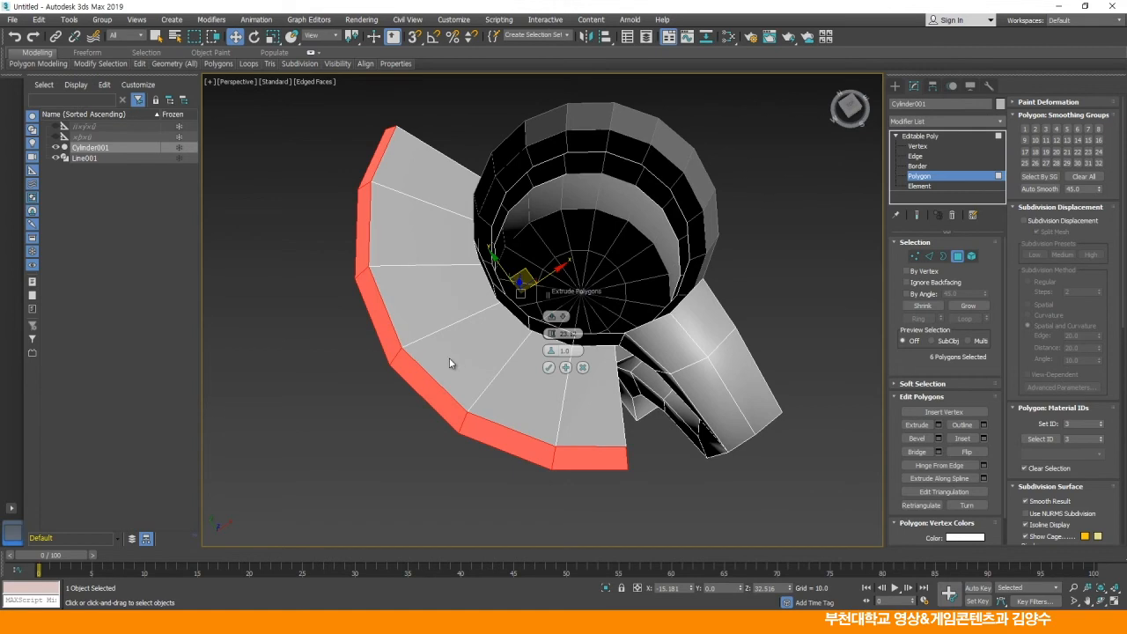
left_click(552, 317)
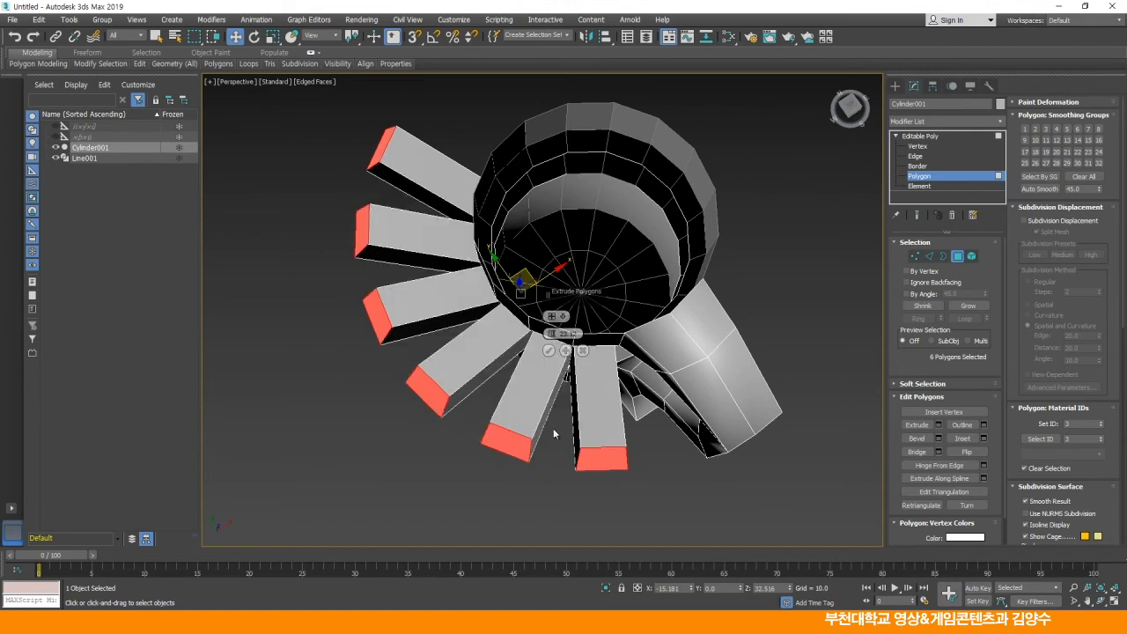
middle_click_drag(614, 437, 541, 352, "alt")
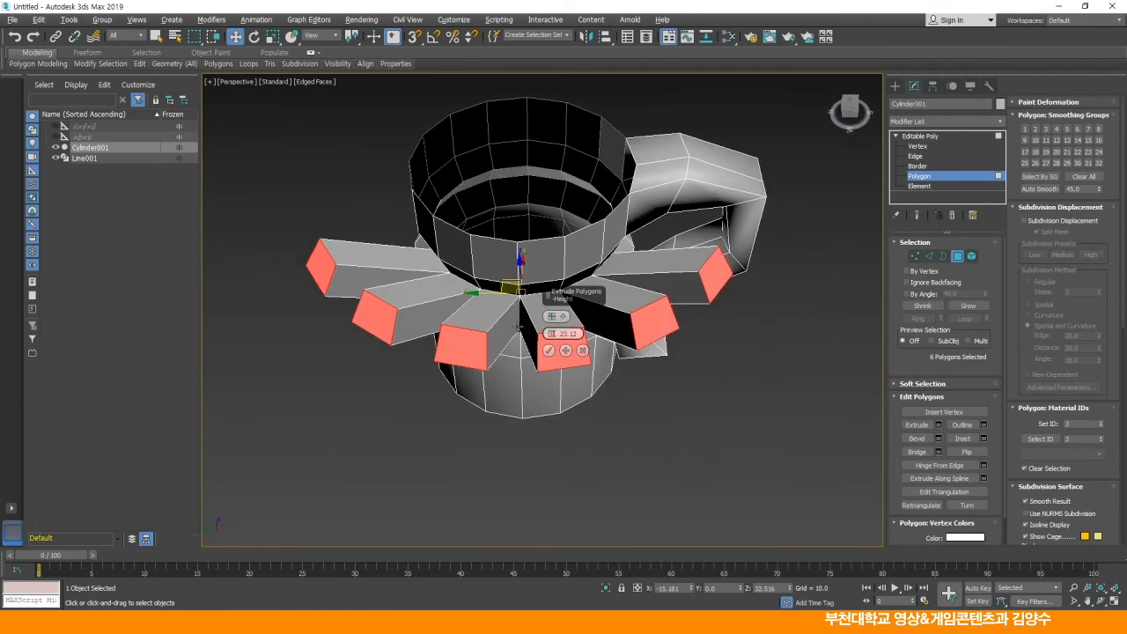
- Extrude the six ring polygons By Polygon in three successive segments of 23.12 each, and clear the selection
middle_click_drag(464, 309, 567, 352, "alt")
left_click_drag(549, 332, 436, 333)
middle_click_drag(435, 332, 432, 308, "alt")
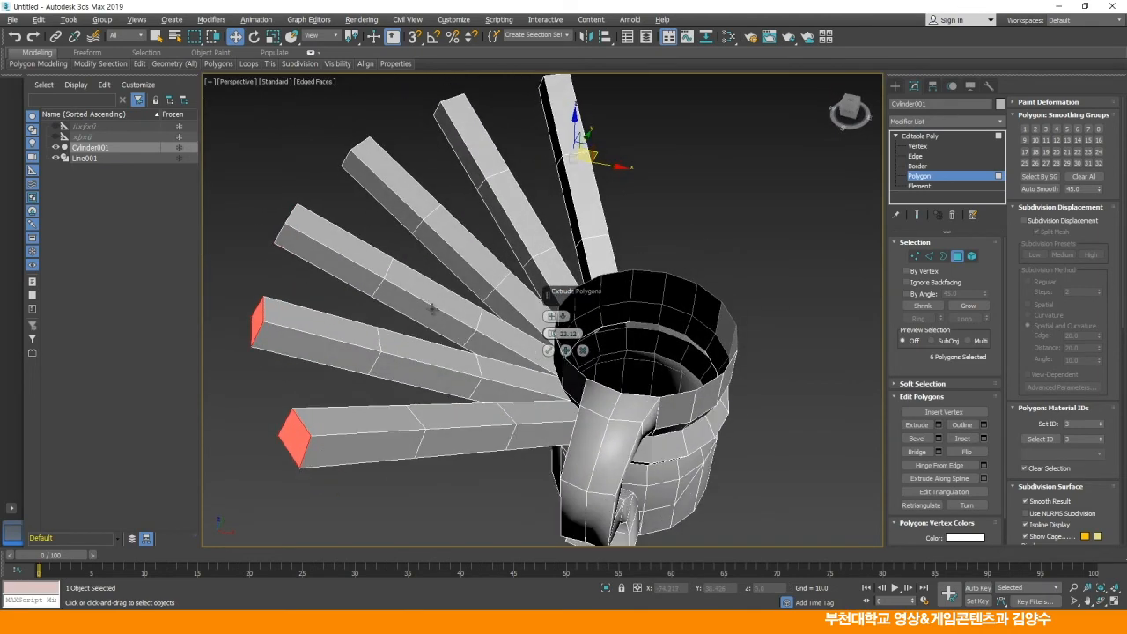
left_click(548, 350)
left_click(812, 288)
- Select six adjacent polygons on the unextruded side of the bulging ring, starting near the handle
middle_click_drag(762, 352, 722, 335, "alt")
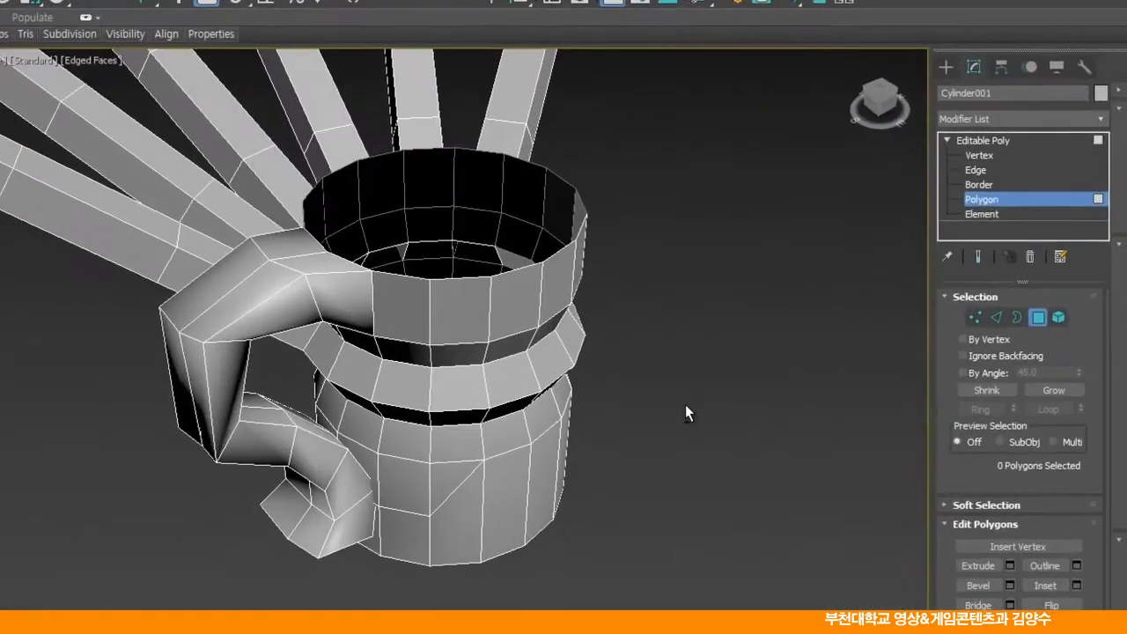
left_click(403, 393)
left_click(455, 395, "ctrl")
left_click(498, 390, "ctrl")
left_click(555, 366, "ctrl")
left_click(579, 350, "ctrl")
mouse_move(585, 376)
middle_mouse_down("alt")
mouse_move(666, 375)
mouse_move(585, 382)
mouse_move(600, 384)
middle_mouse_up("alt")
left_click(630, 370, "ctrl")
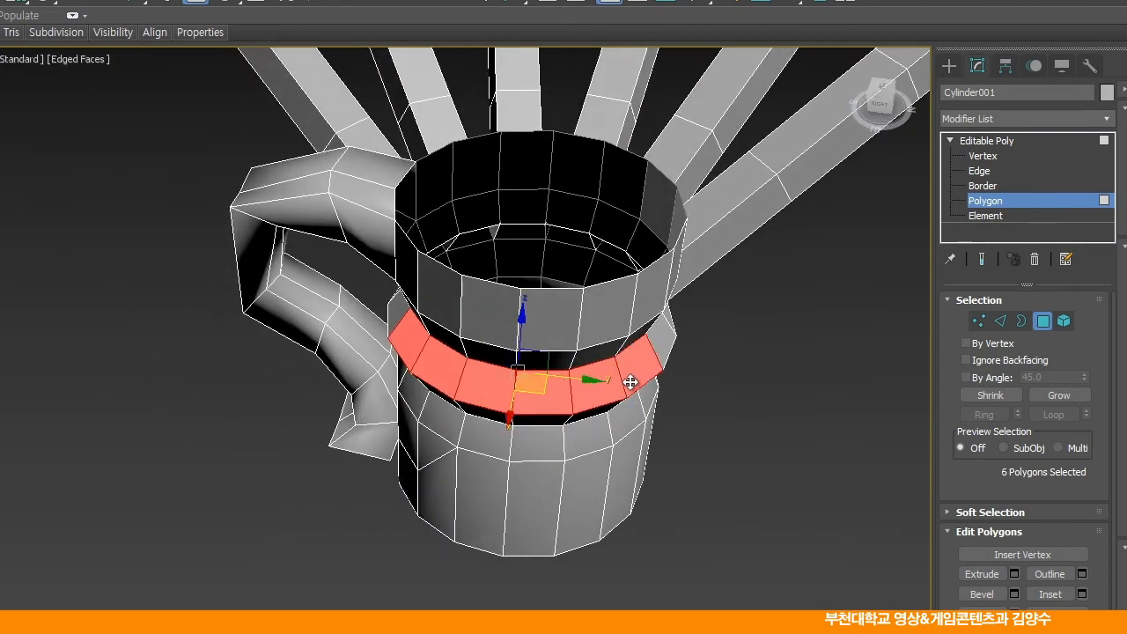
- Bevel the six selected ring polygons By Polygon with a height of about 26 and an outline of -1.715, and deselect them
middle_click_drag(447, 398, 556, 386, "alt")
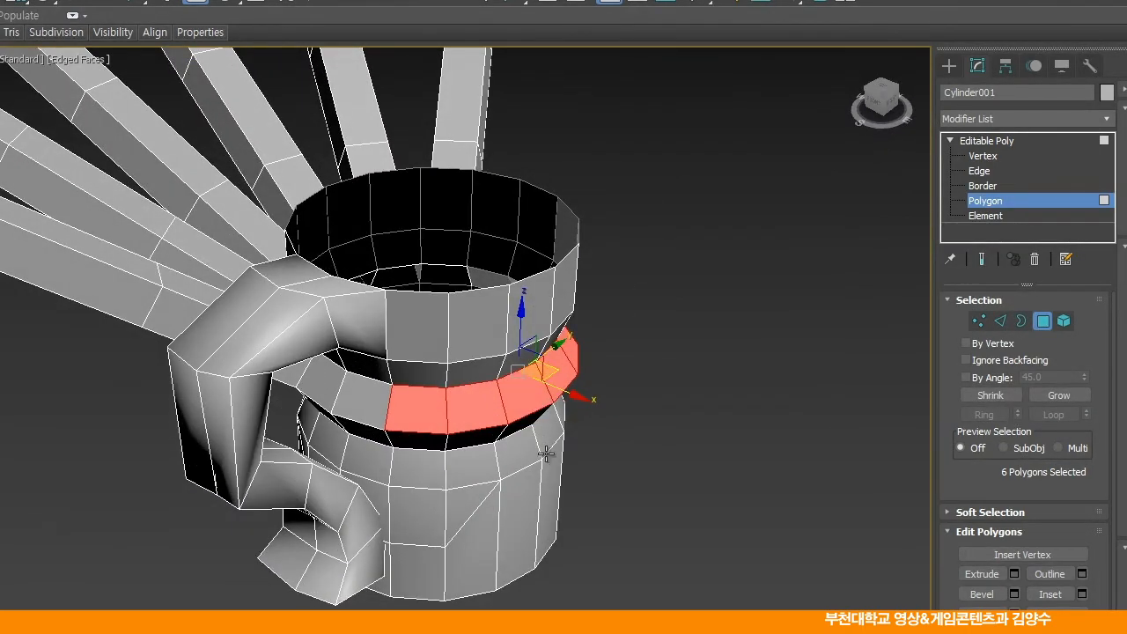
middle_click_drag(489, 398, 578, 465)
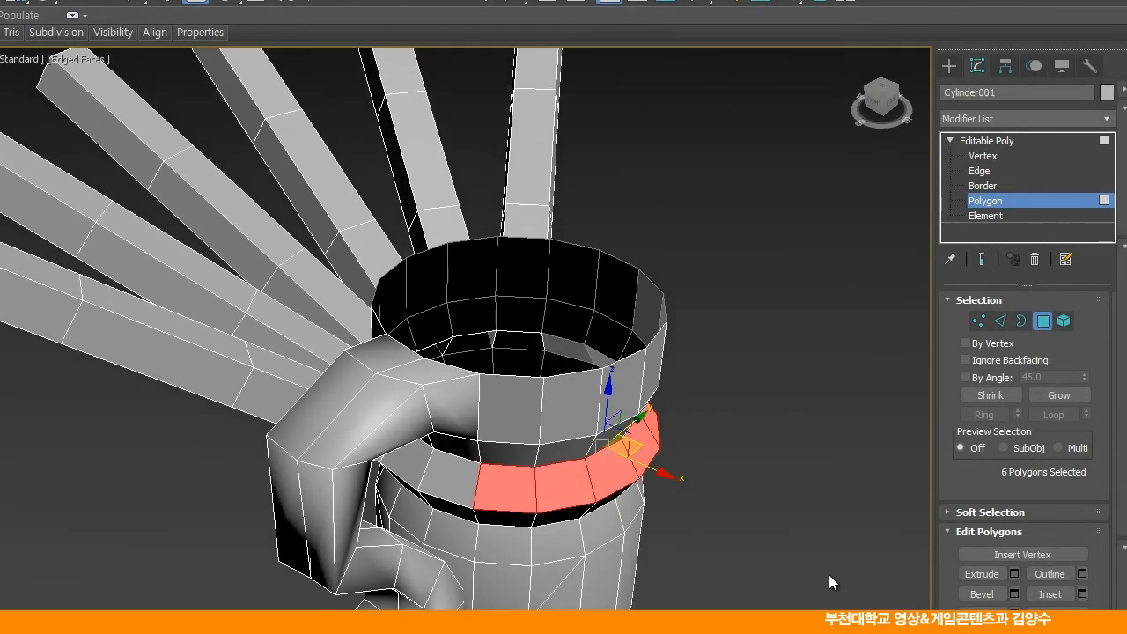
left_click(1015, 592)
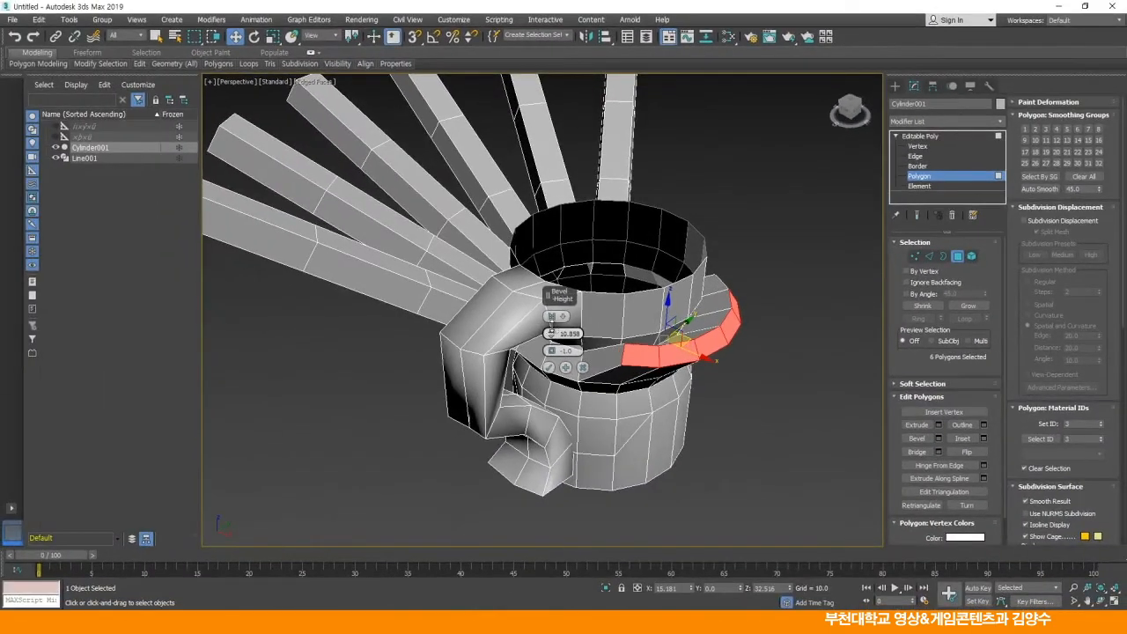
left_click_drag(435, 437, 436, 389)
left_click_drag(554, 300, 553, 280)
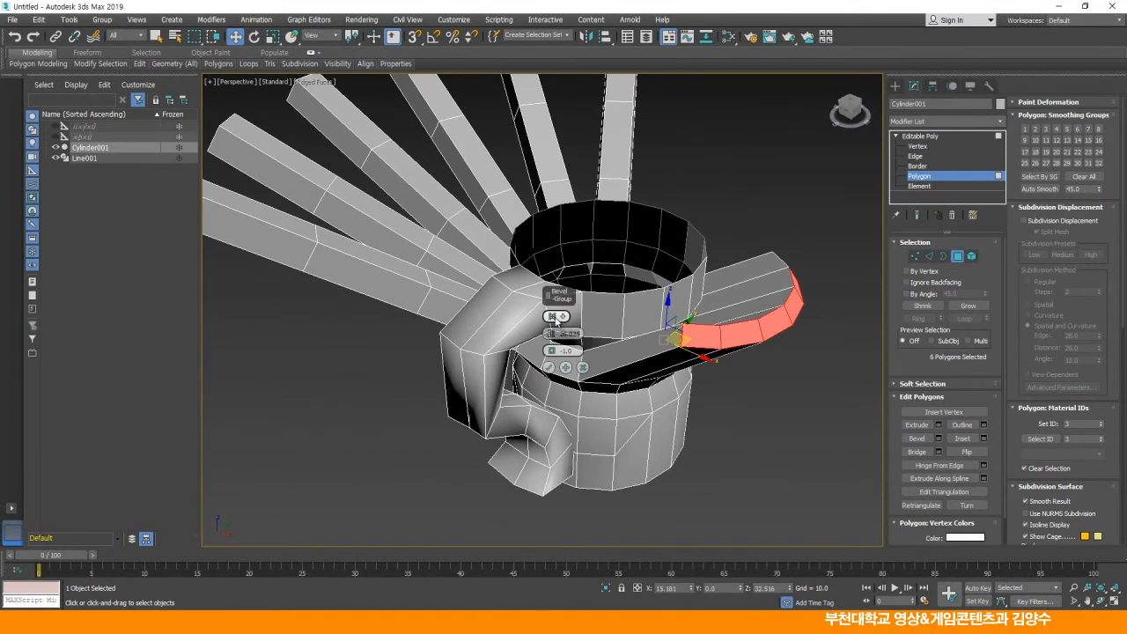
left_click(552, 317)
left_click(556, 344)
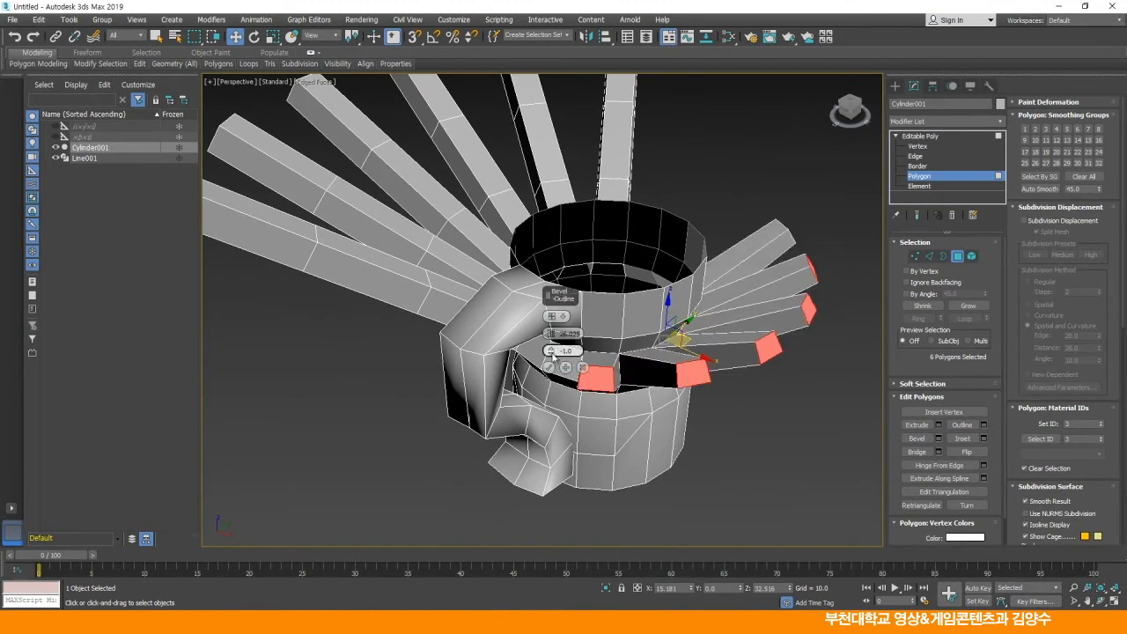
left_click_drag(551, 350, 550, 357)
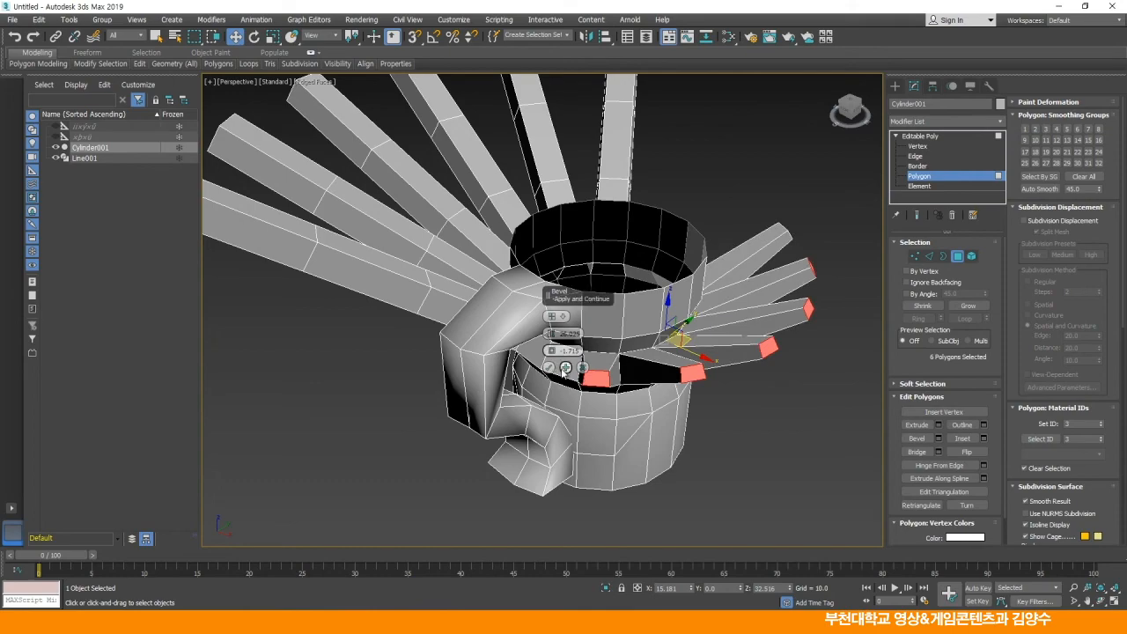
left_click(548, 368)
left_click(739, 429)
- Delete three adjacent polygons from the mug's upper wall beside the handle, above the beveled spokes
scroll(599, 324, "down", 3)
middle_click_drag(599, 323, 488, 376)
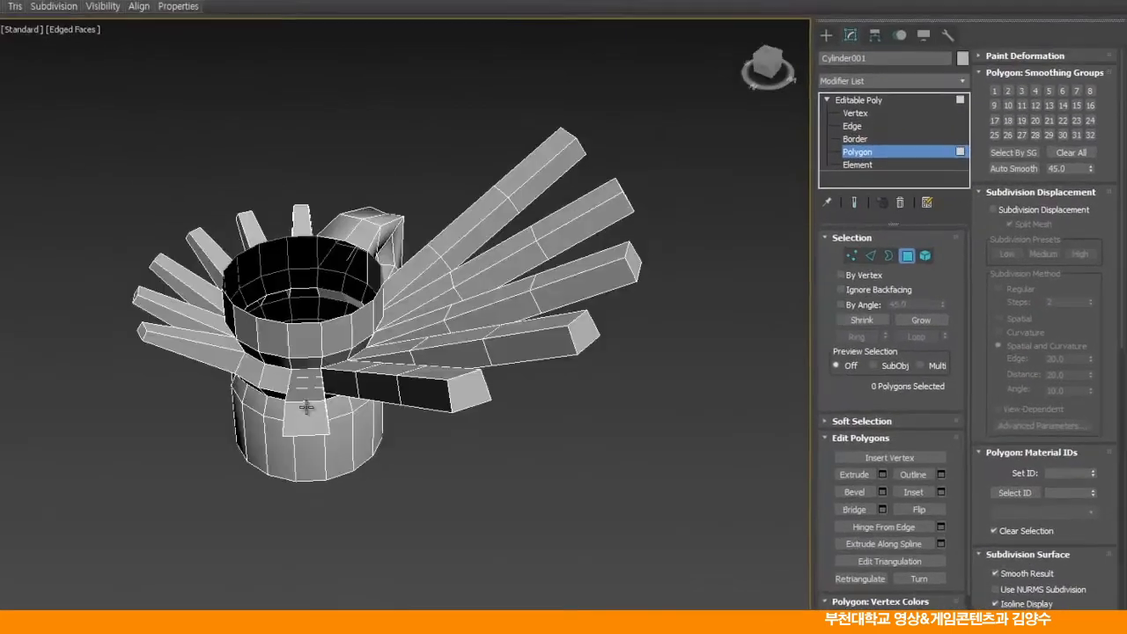
middle_click_drag(305, 406, 552, 407, "alt")
middle_click_drag(626, 427, 594, 402)
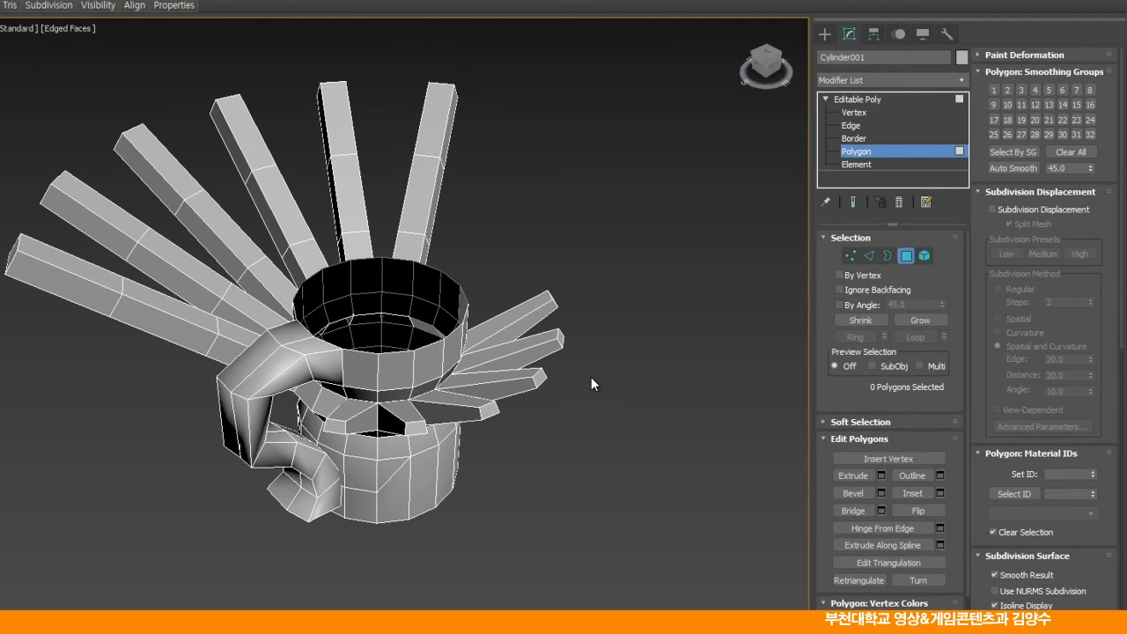
middle_click_drag(572, 403, 585, 352)
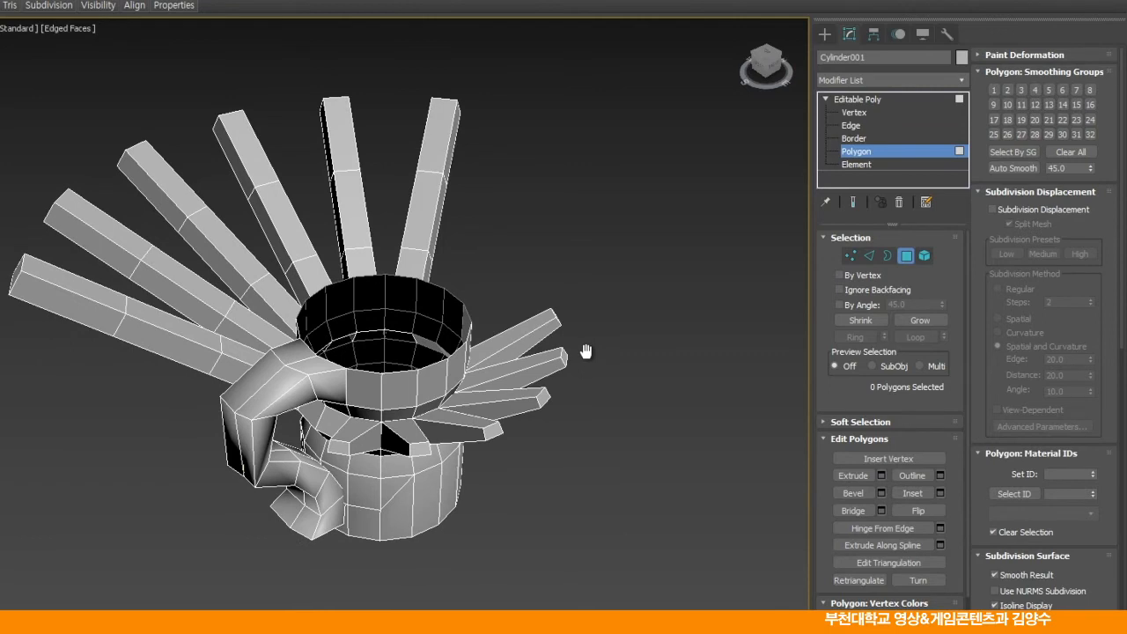
left_click(369, 387)
key("Delete")
left_click(411, 393)
key("Delete")
left_click(433, 396)
key("Delete")
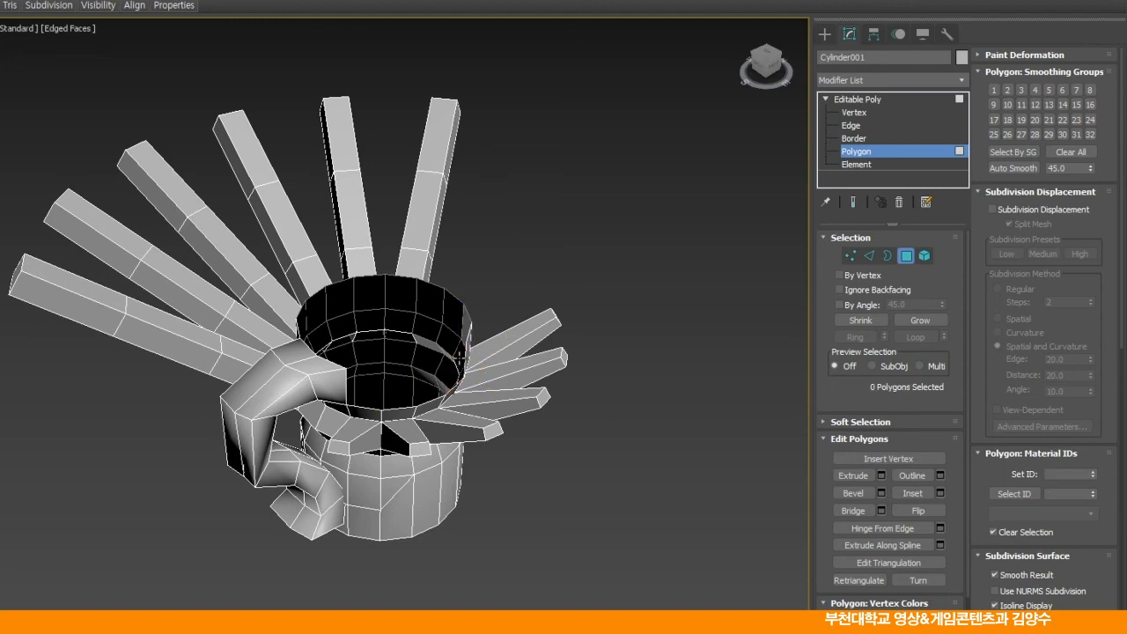
- Delete four more adjacent polygons along the upper wall, continuing the gap toward the long extruded spokes
middle_click_drag(597, 381, 502, 373, "alt")
left_click(297, 380)
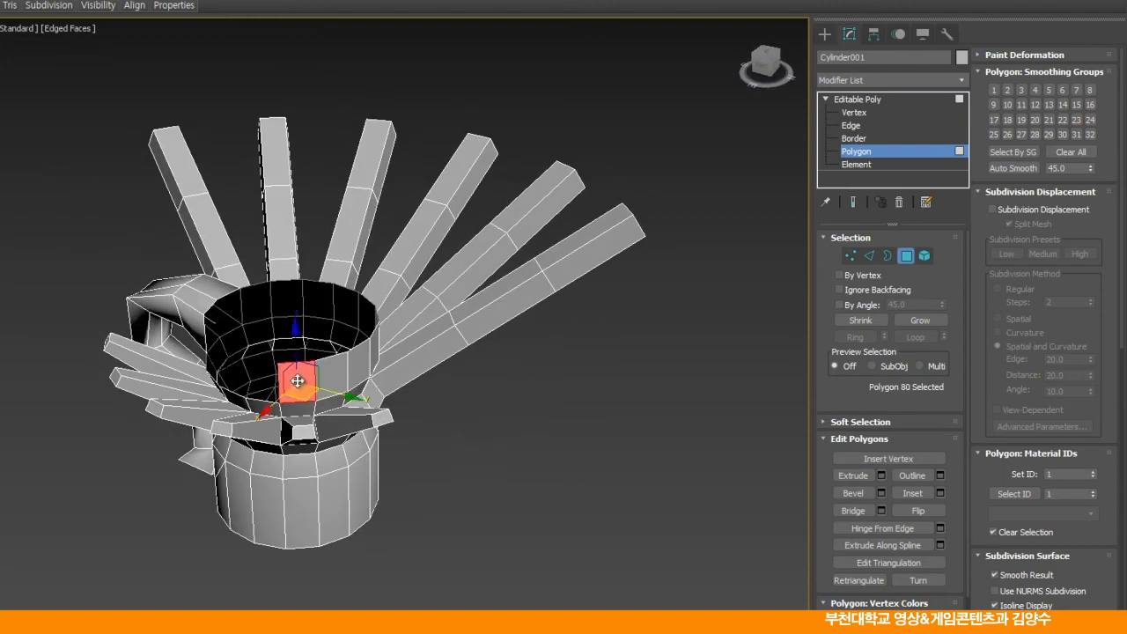
key("Delete")
left_click(333, 376)
key("Delete")
left_click(360, 359)
key("Delete")
left_click(373, 360)
key("Delete")
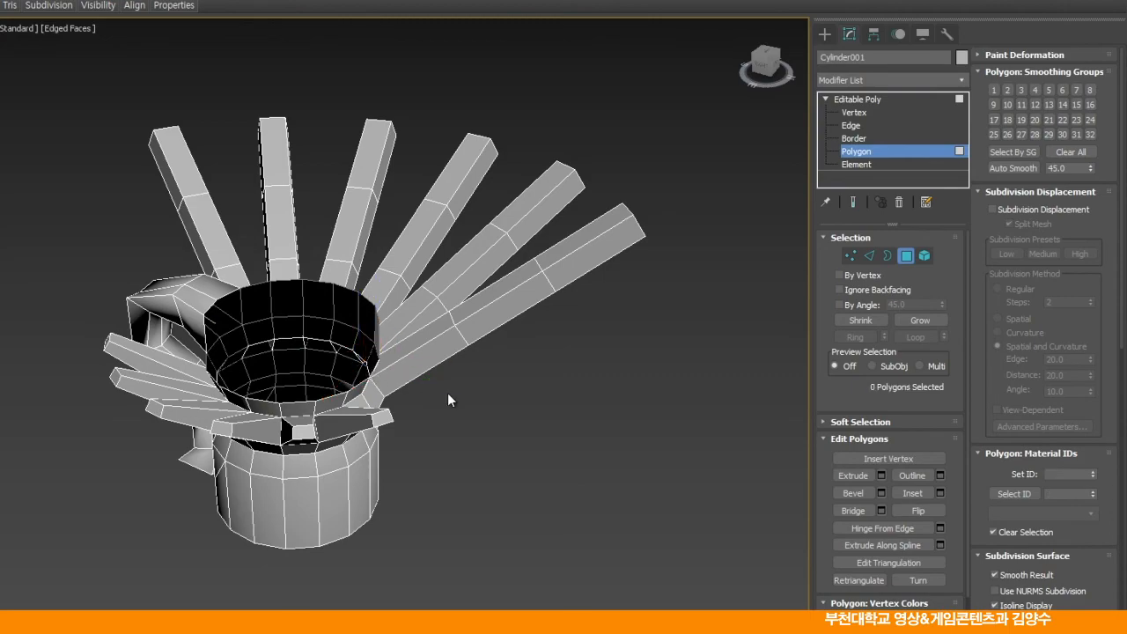
- Preview a MeshSmooth modifier on the whole object, viewing the mug's base from below, and delete the modifier
middle_click_drag(554, 415, 688, 341, "alt")
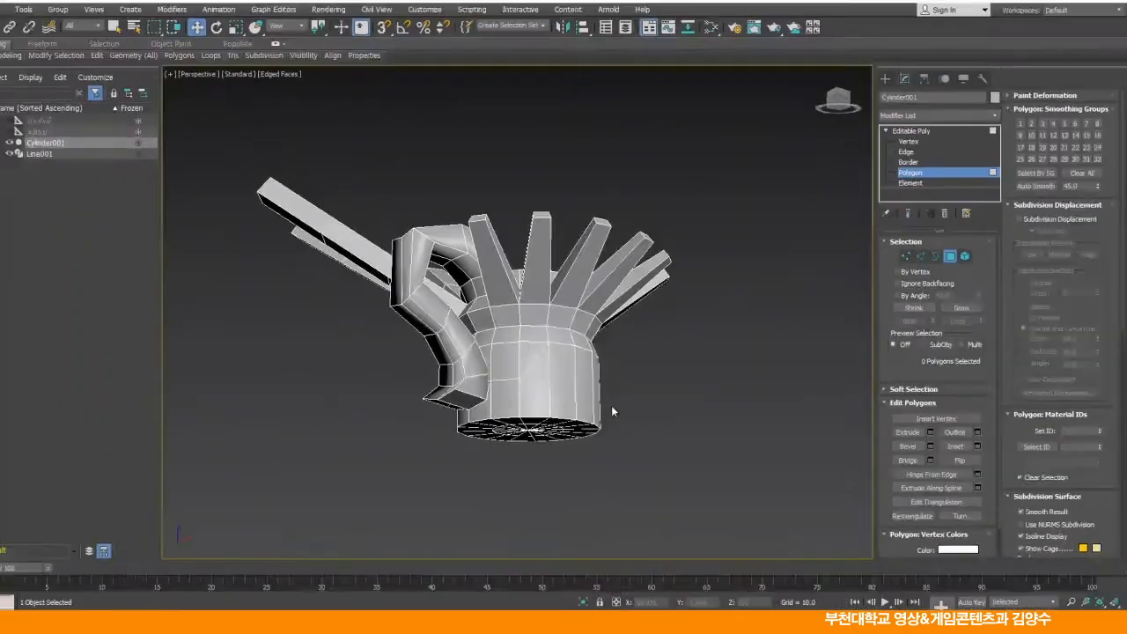
scroll(474, 447, "up", 4)
middle_click_drag(464, 465, 496, 384)
middle_click_drag(642, 355, 658, 375)
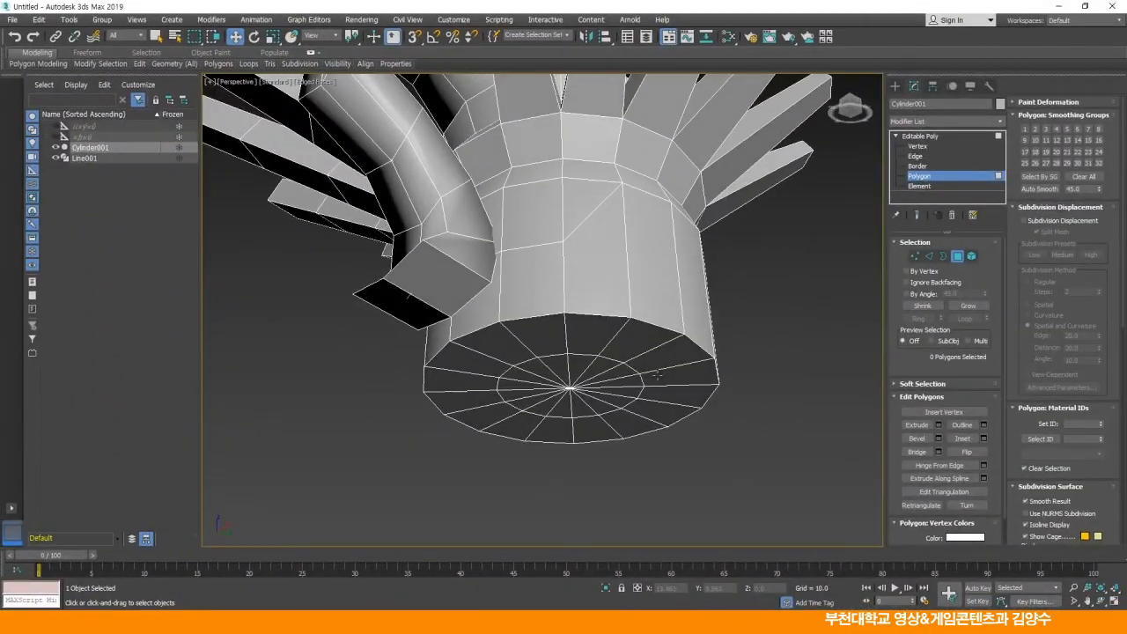
left_click(932, 137)
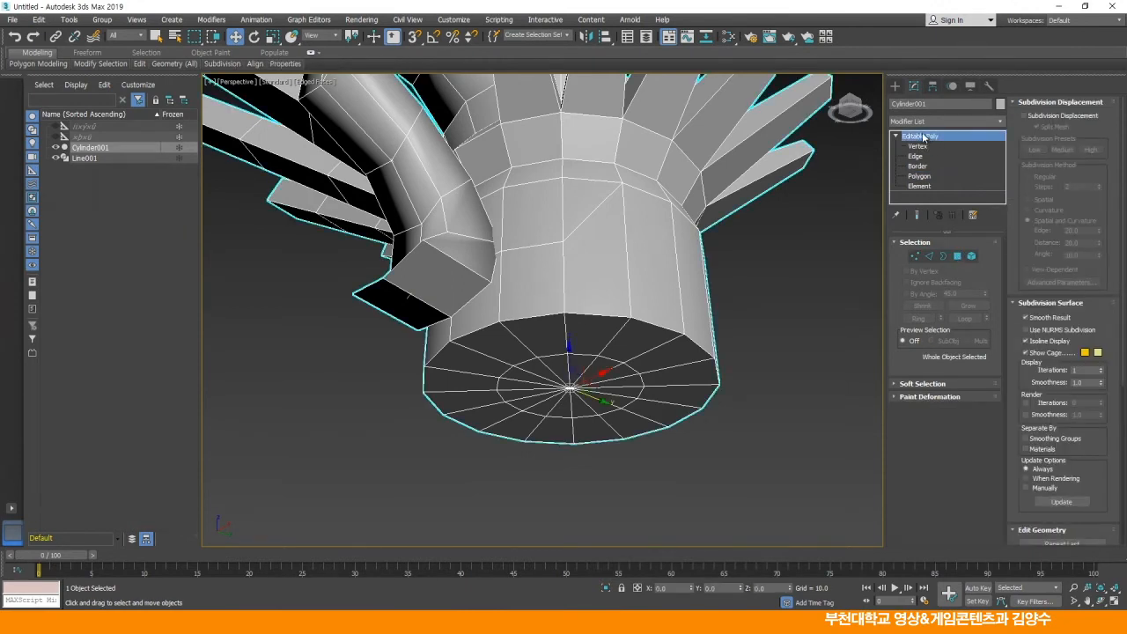
left_click(1001, 121)
scroll(1003, 193, "down", 12)
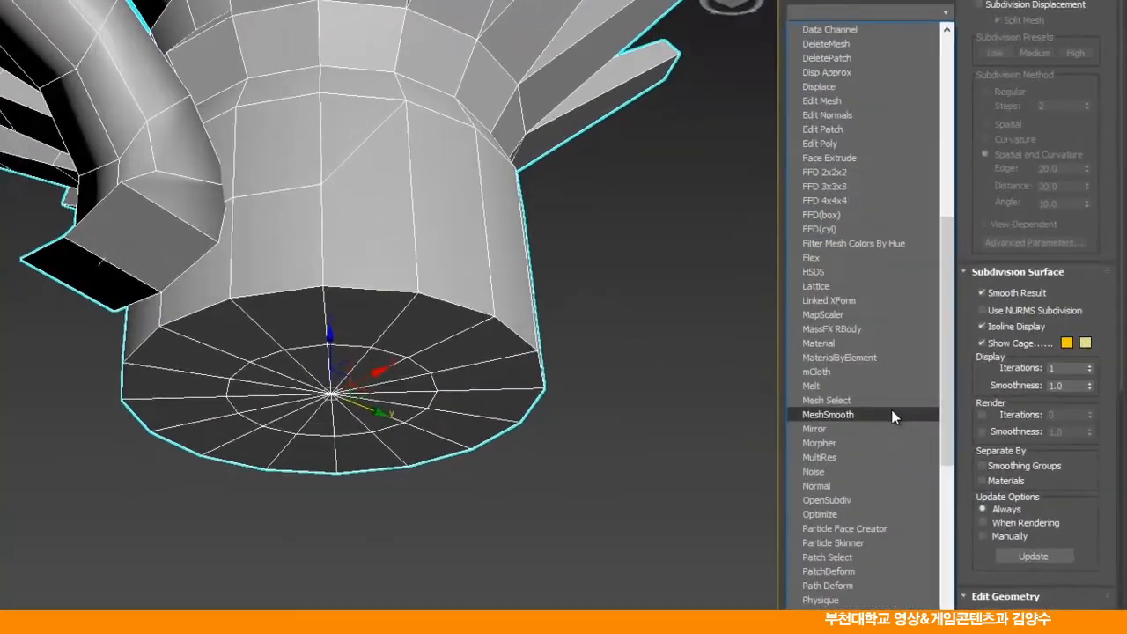
left_click(960, 404)
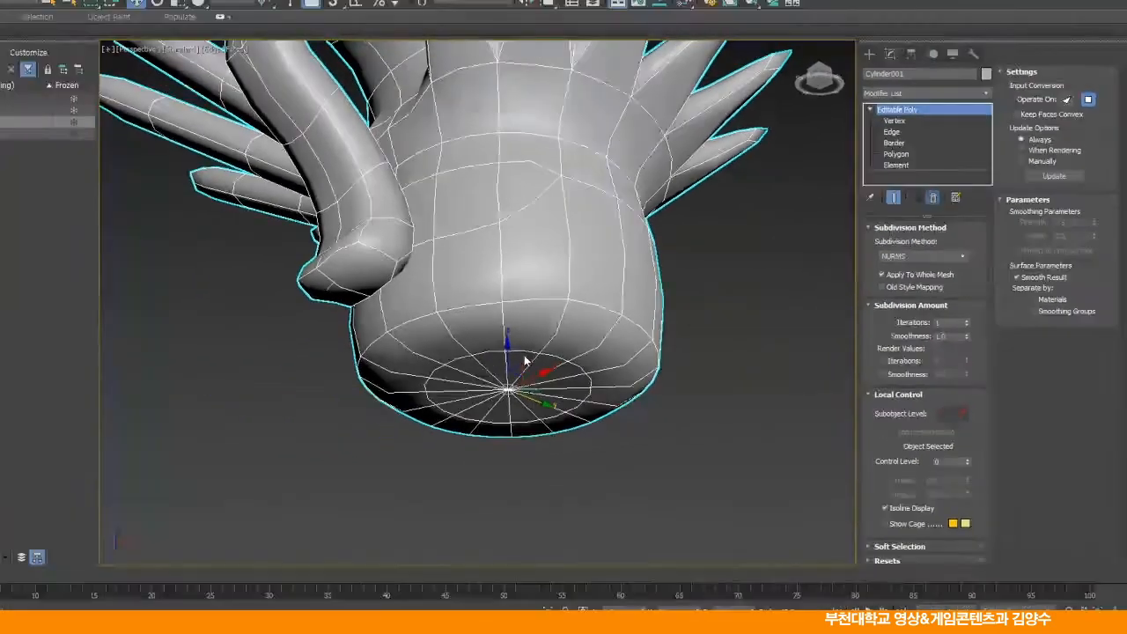
left_click(864, 134)
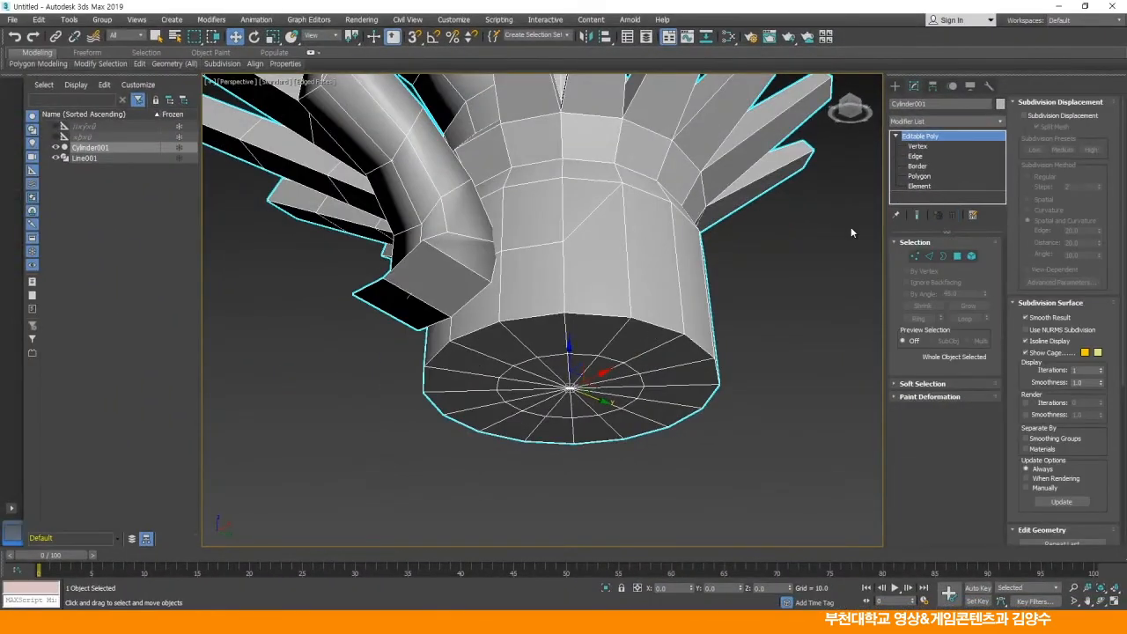
- Select the outer edge loop around the mug's base, chamfer it by 0.428, and clear the edge selection
left_click(915, 156)
left_click(606, 315)
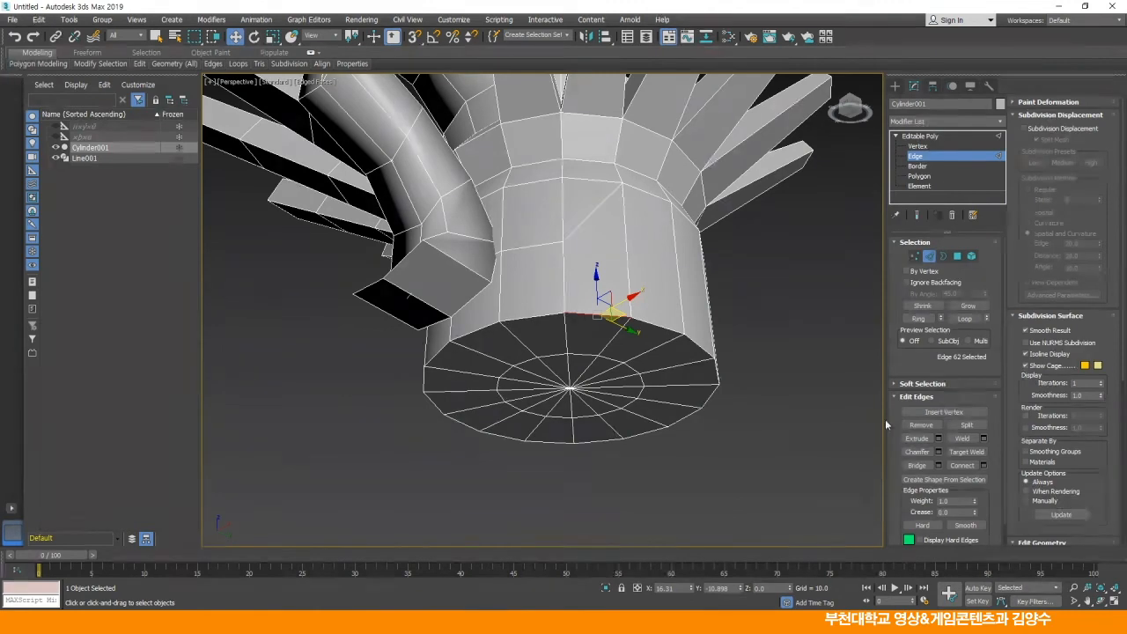
left_click(964, 318)
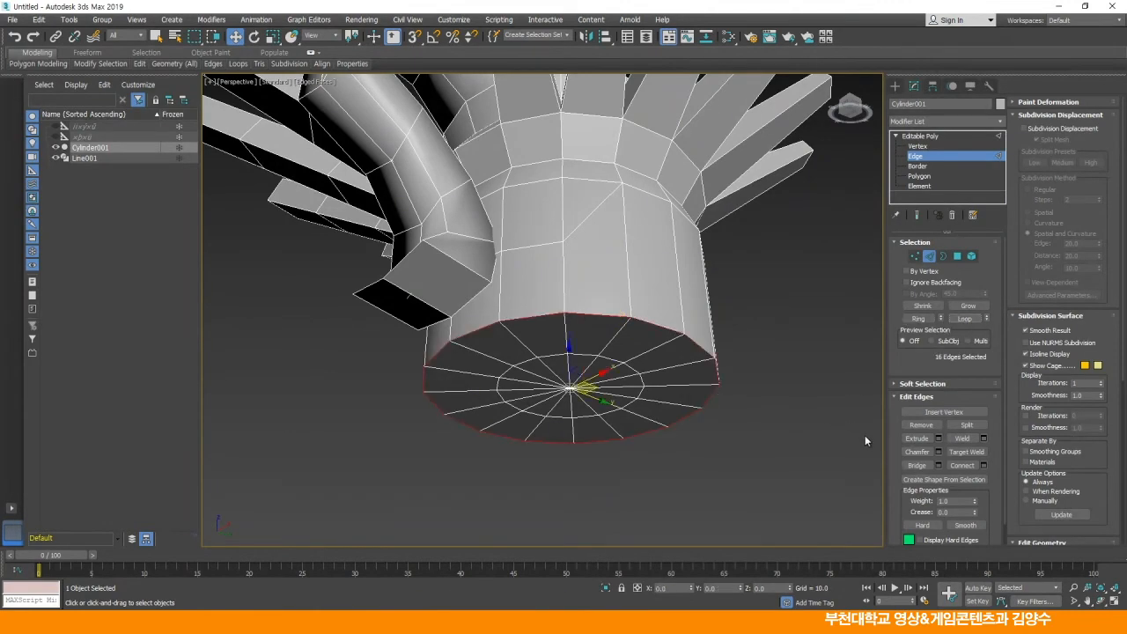
left_click(937, 452)
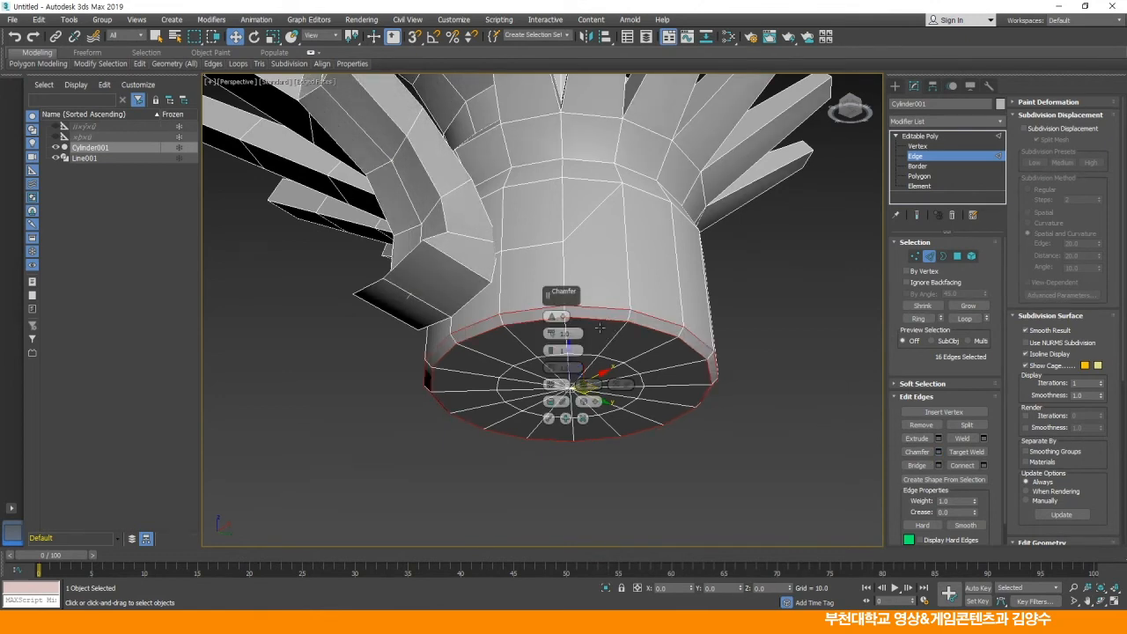
mouse_move(551, 340)
left_mouse_down()
mouse_move(551, 318)
mouse_move(551, 338)
left_mouse_up()
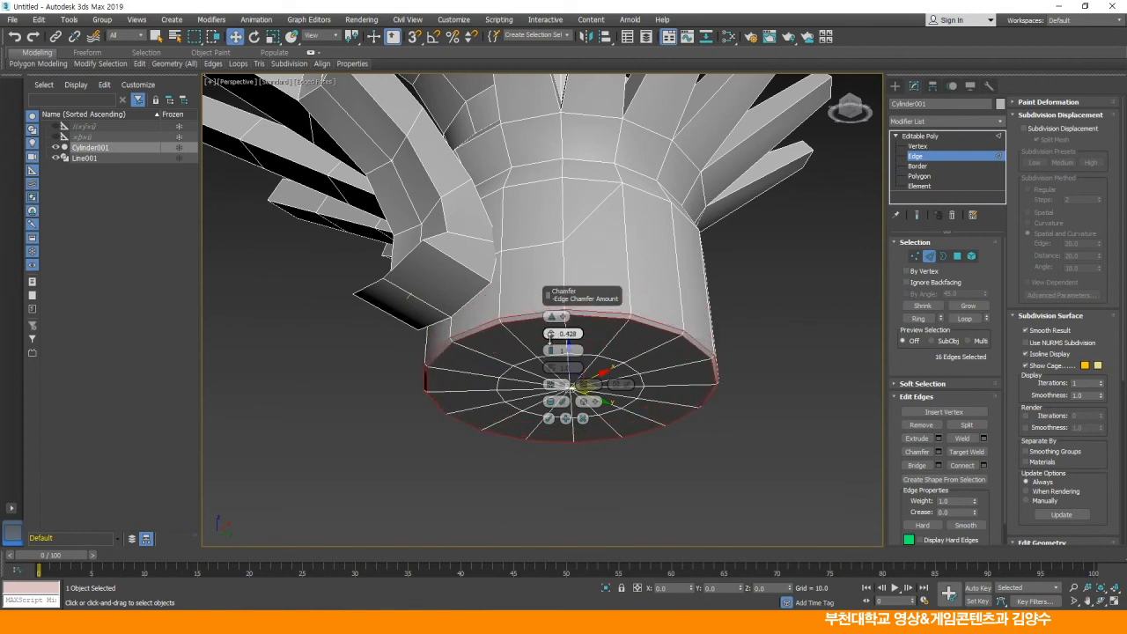
left_click(548, 417)
left_click(760, 383)
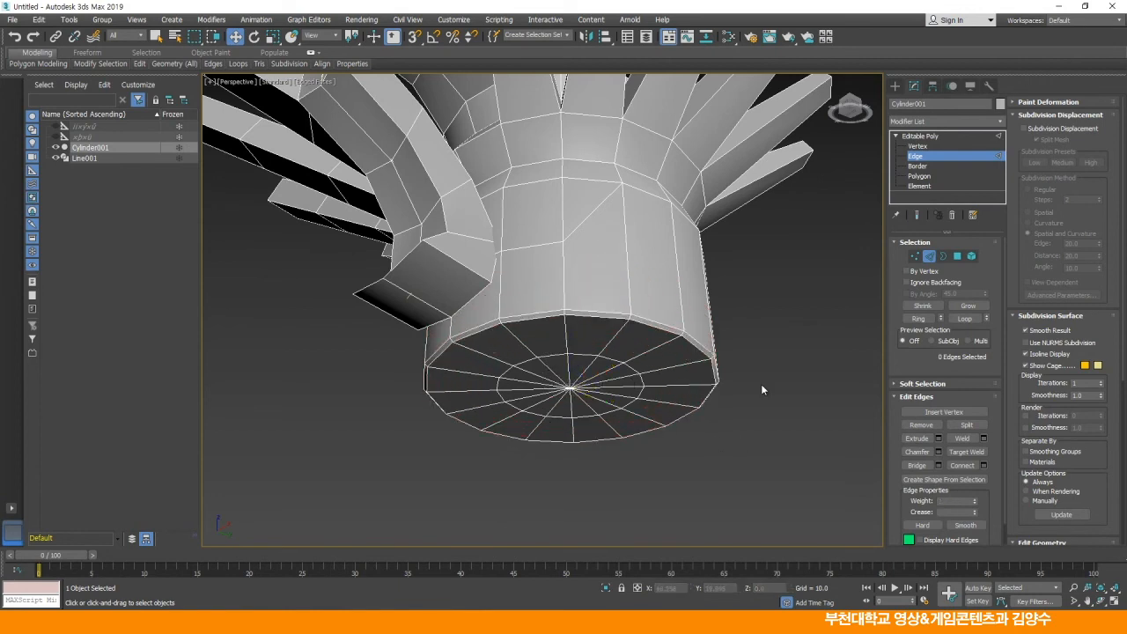
- Leave edge editing and apply a MeshSmooth modifier to the mug with the chamfered base
left_click(919, 136)
left_click(998, 121)
left_click_drag(1006, 172, 1010, 285)
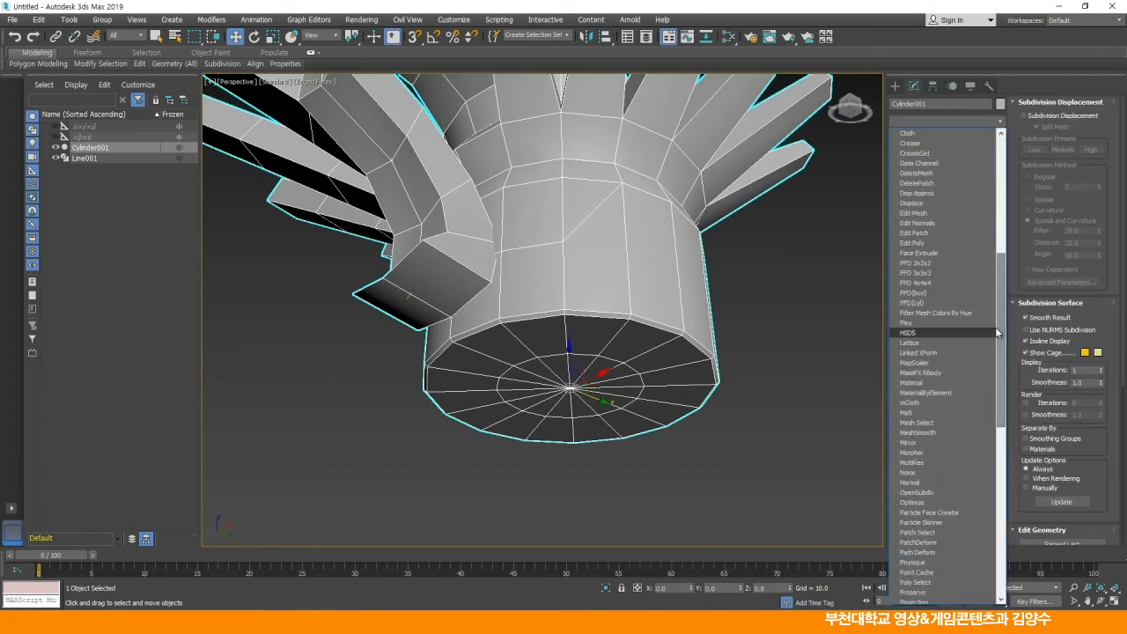
left_click(953, 432)
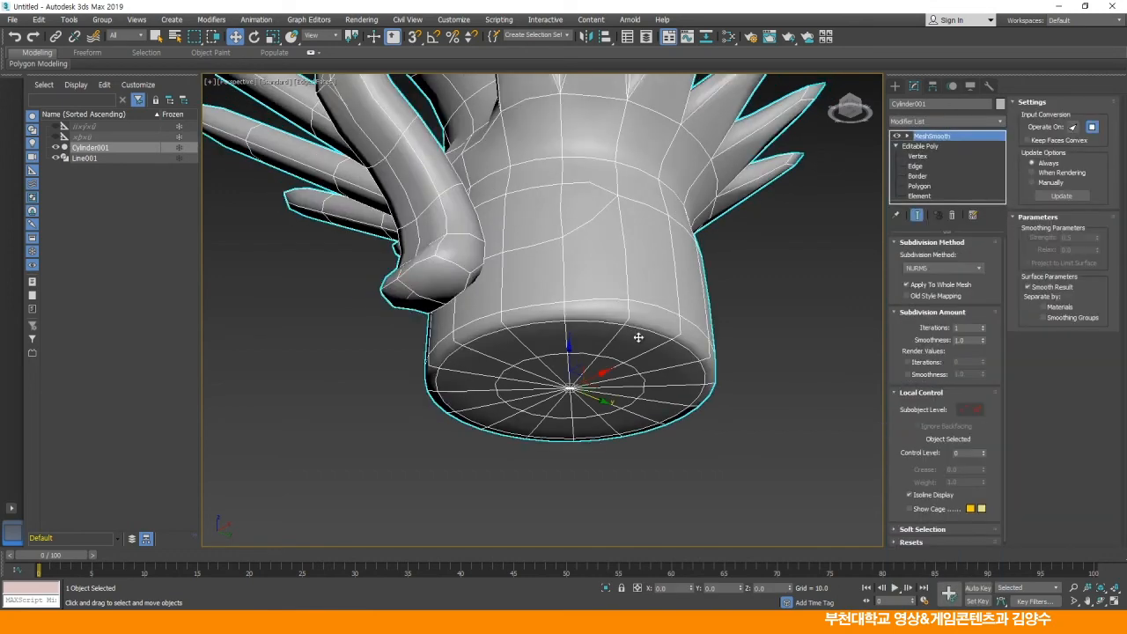
- Inspect the smoothed mug from above and delete its MeshSmooth modifier
middle_click_drag(658, 348, 642, 400, "alt")
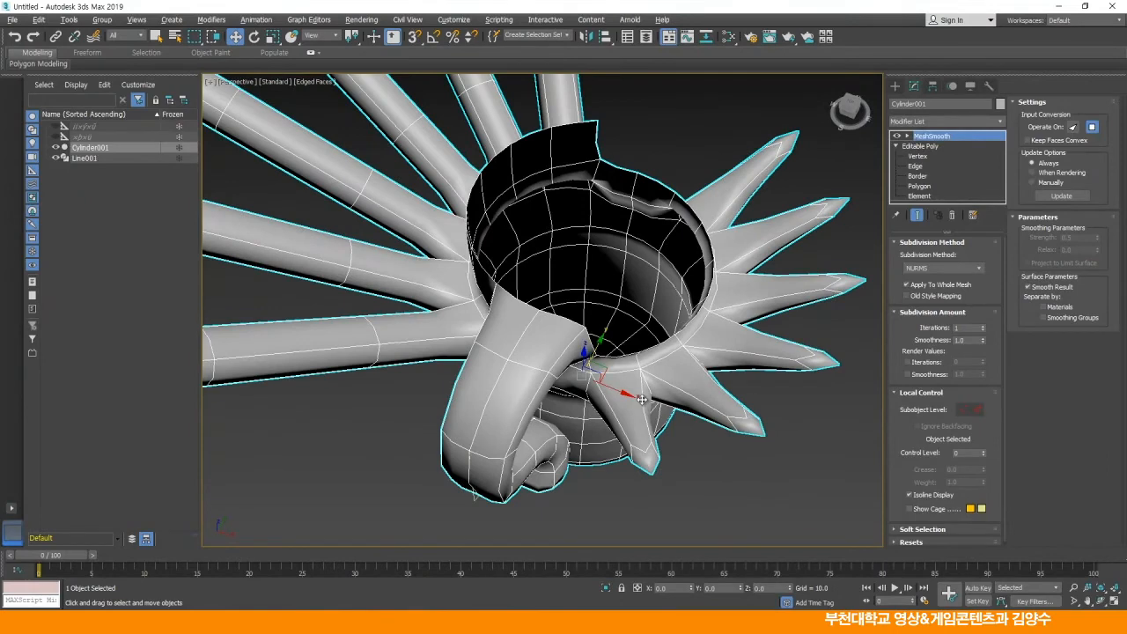
left_click(953, 214)
middle_click_drag(657, 295, 740, 272, "alt")
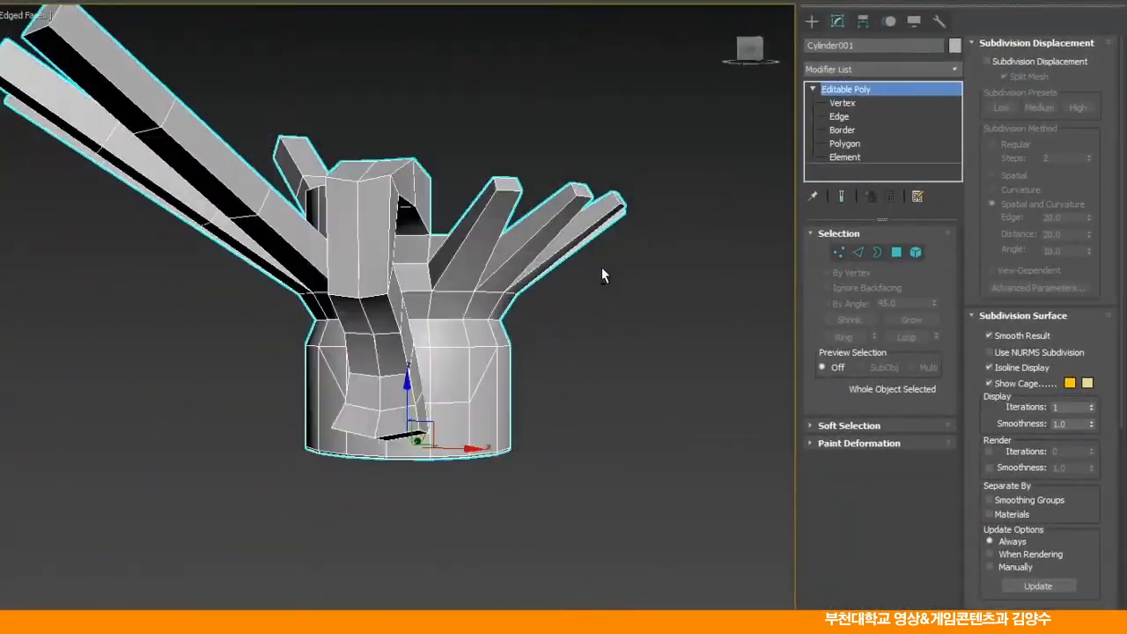
middle_click_drag(601, 271, 712, 347, "alt")
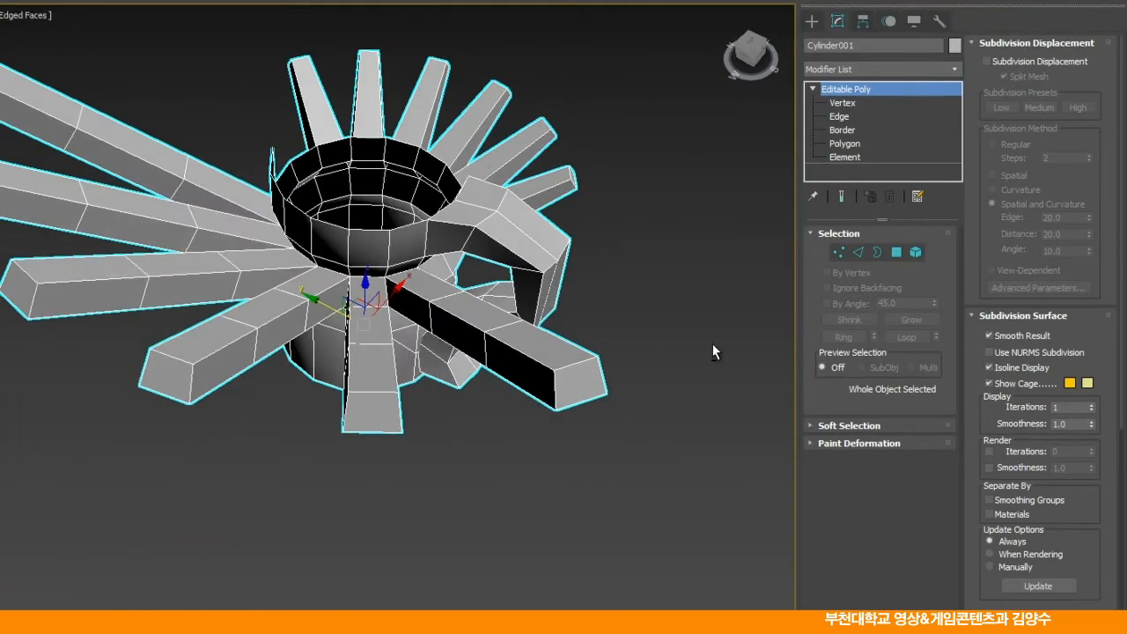
middle_click_drag(484, 234, 547, 306)
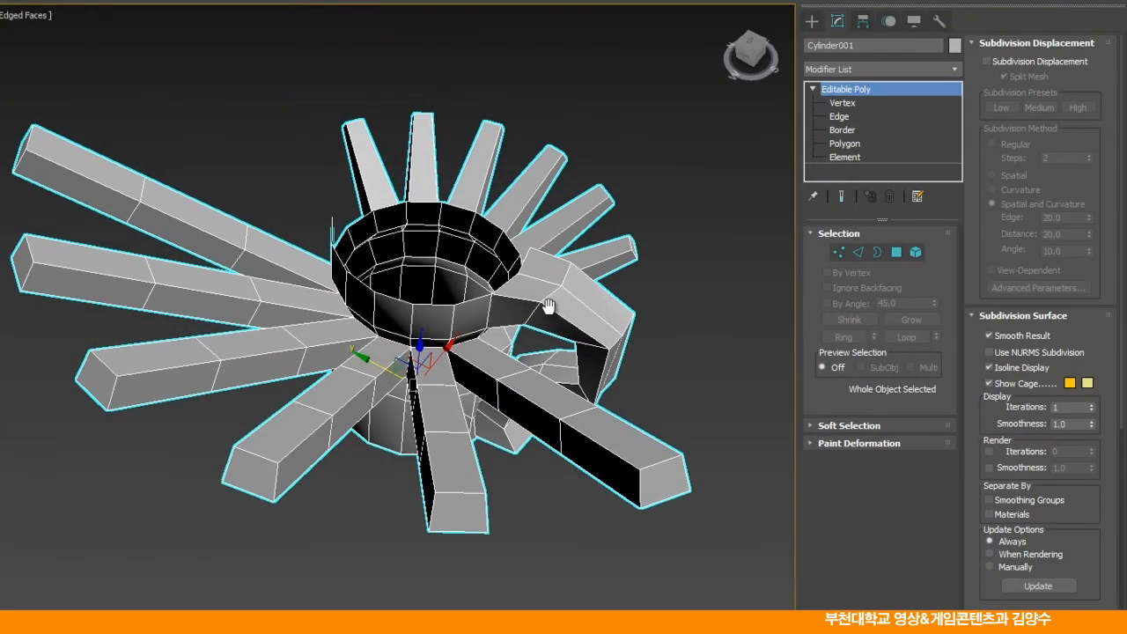
middle_click_drag(552, 393, 493, 379, "alt")
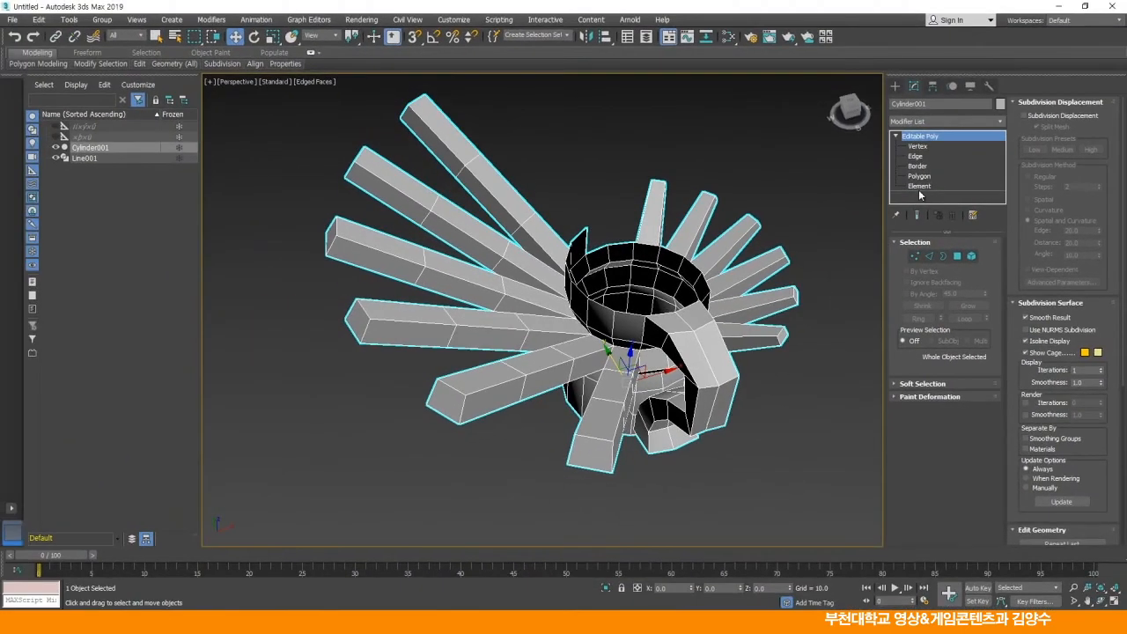
- Enter edge editing and select a crosswise edge at the outer segment line of several long extruded spokes
left_click(908, 152)
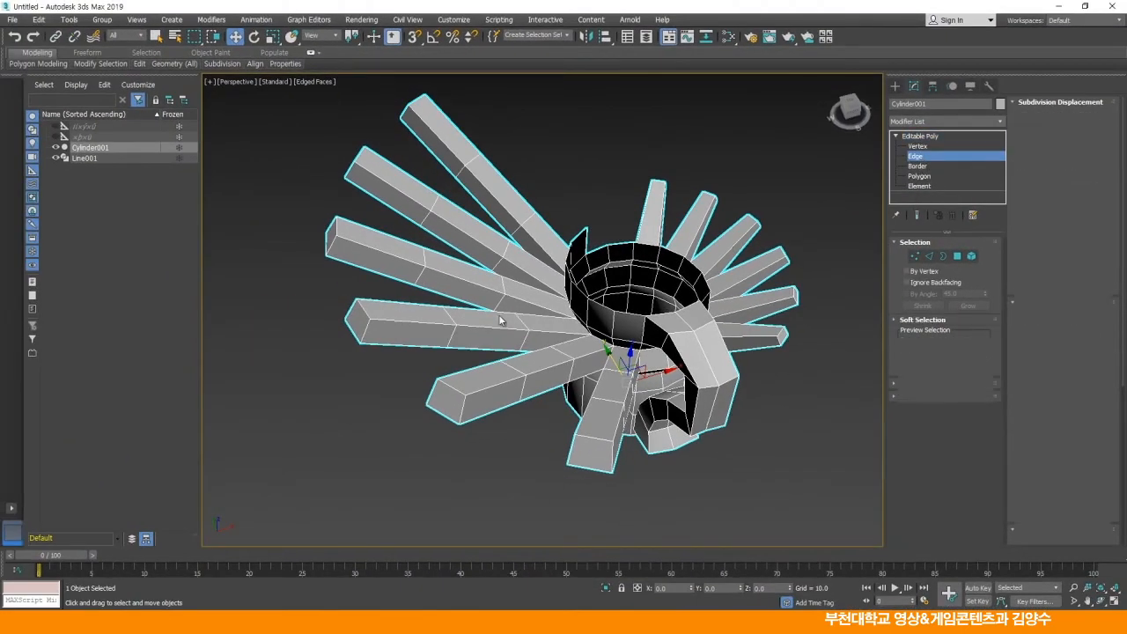
left_click(473, 160)
left_click(437, 205, "ctrl")
left_click(424, 255, "ctrl")
left_click(516, 373, "ctrl")
left_click(517, 375, "ctrl")
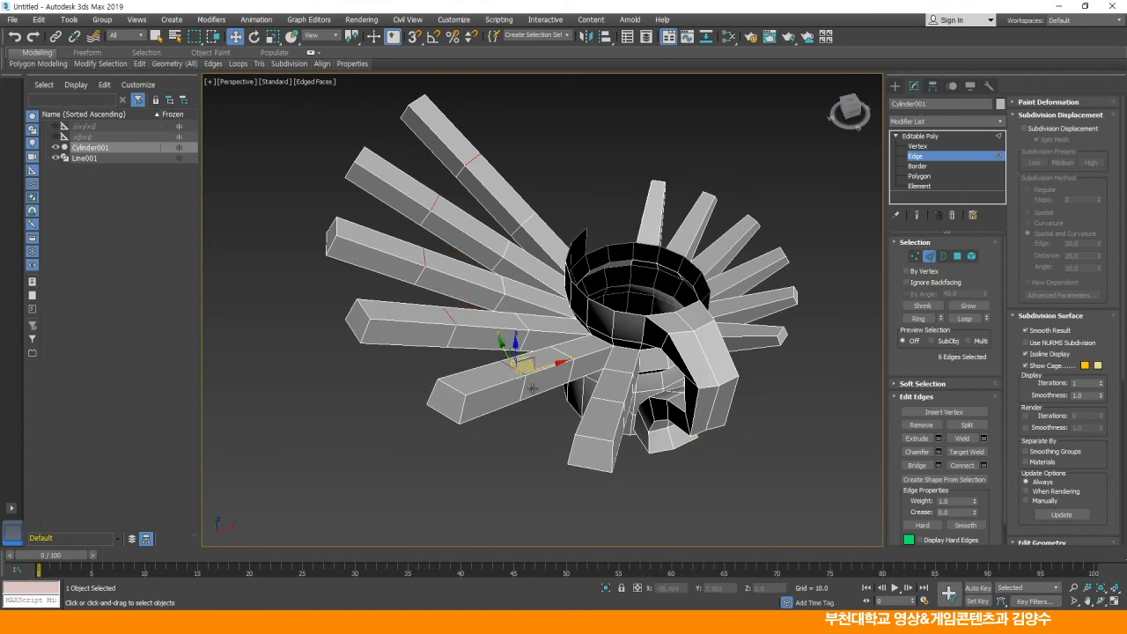
- Correct the selection to one crosswise edge on each of the six long spokes and expand it into full edge loops
middle_click_drag(521, 402, 579, 317, "alt")
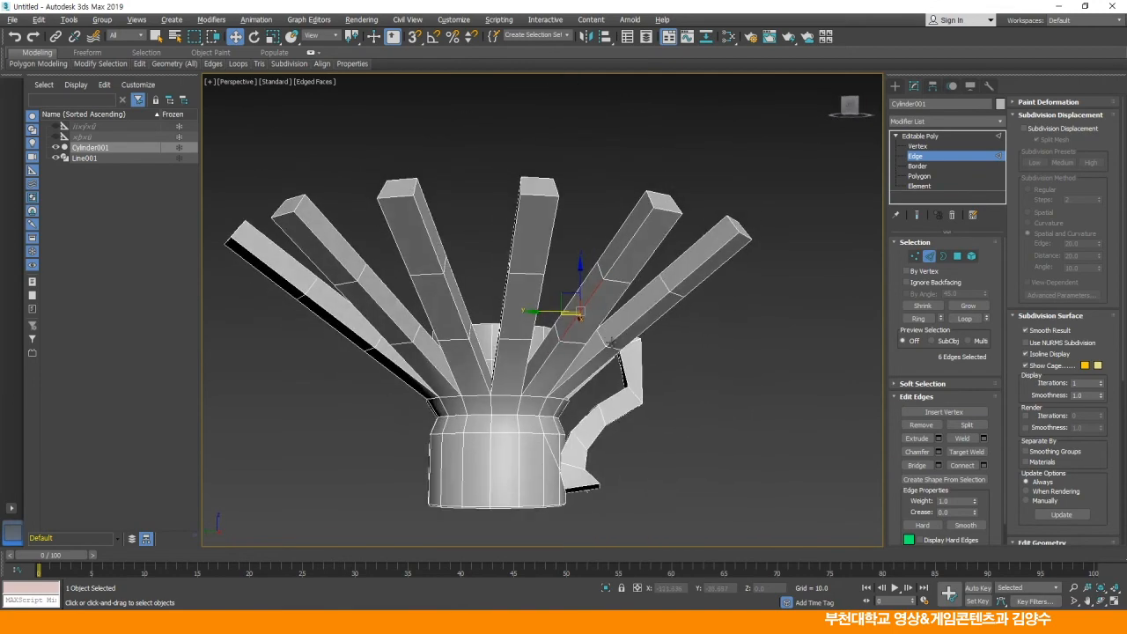
left_click(593, 292, "alt")
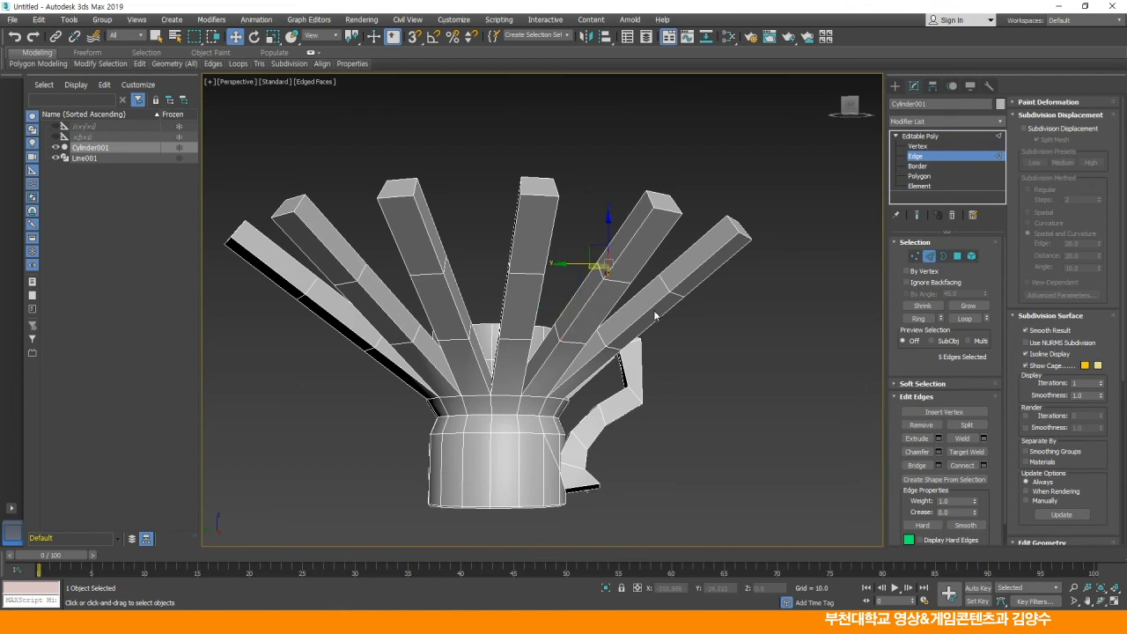
middle_click_drag(682, 287, 560, 334)
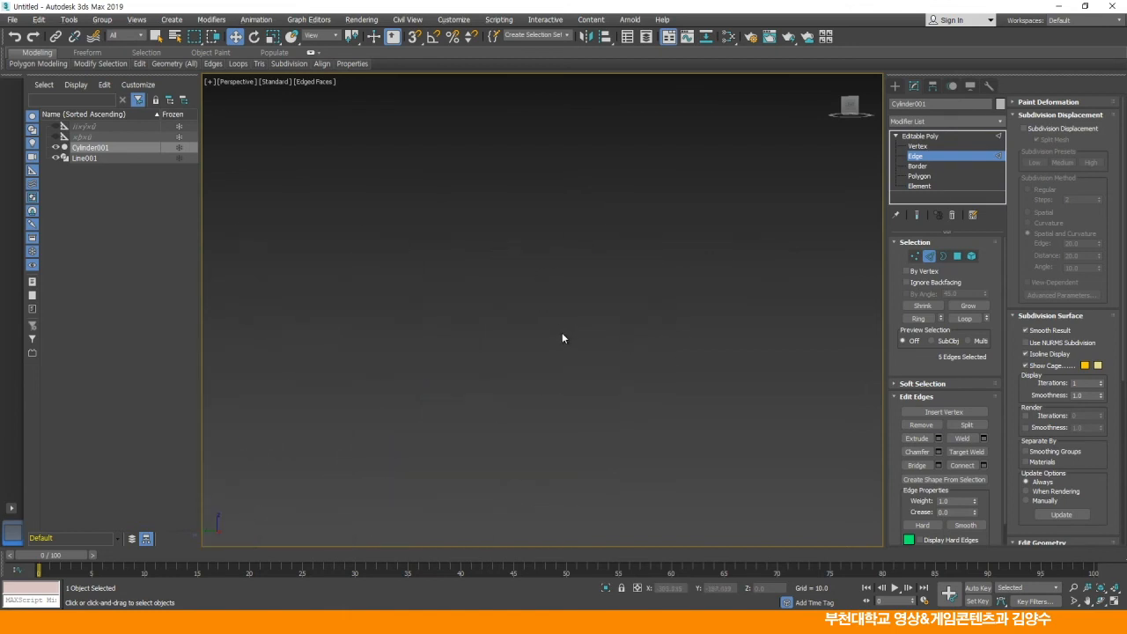
key("z")
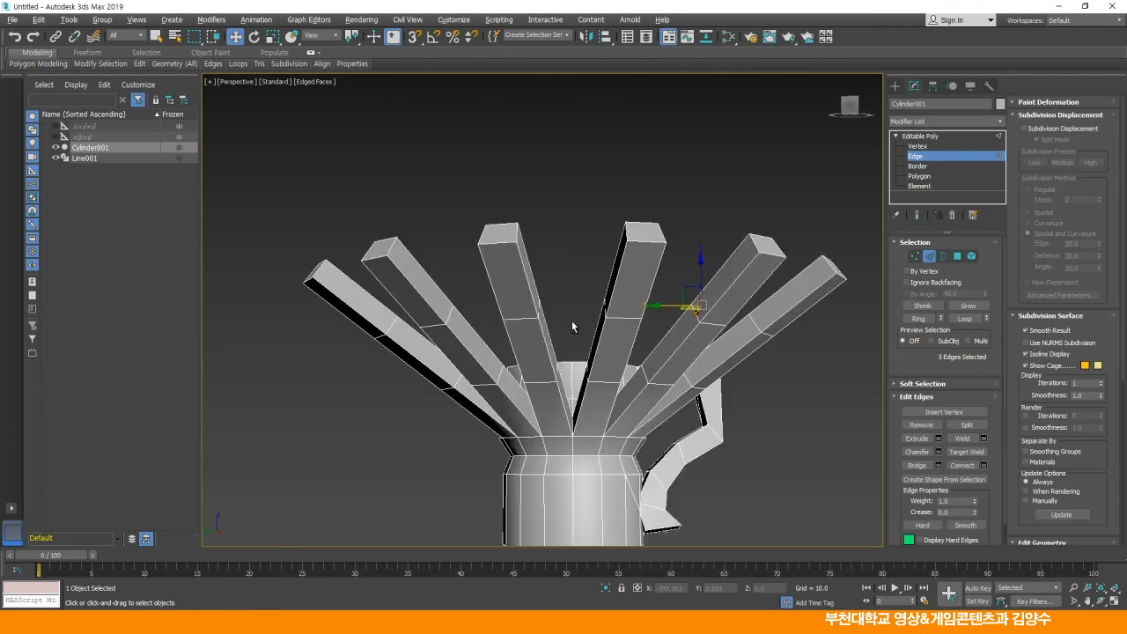
middle_click_drag(572, 326, 405, 380, "alt")
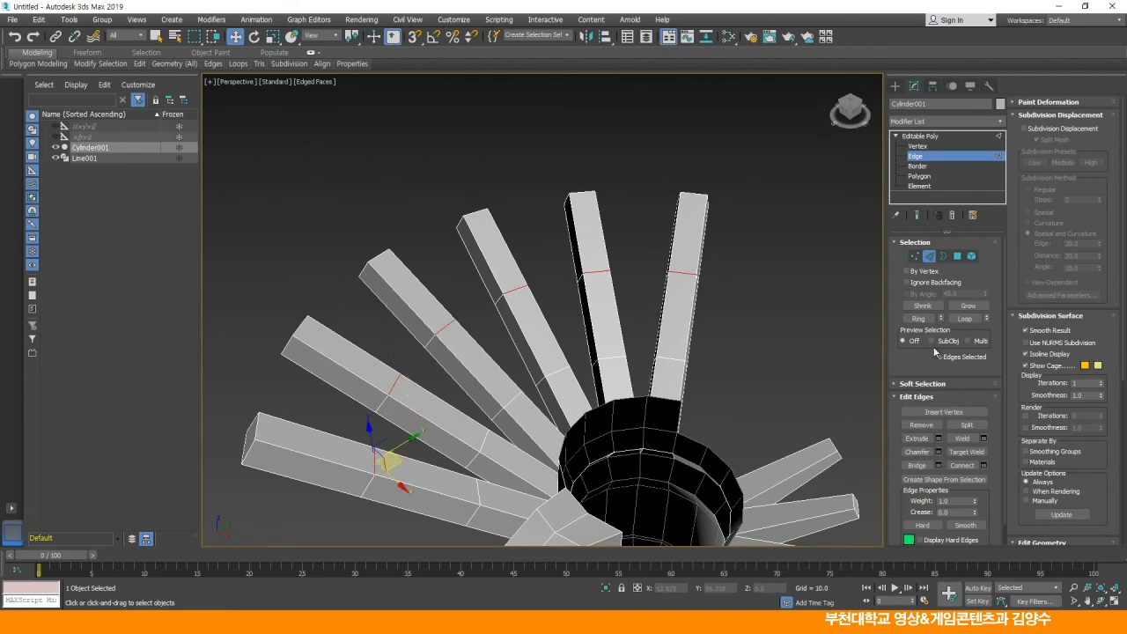
left_click(965, 318)
middle_click_drag(464, 409, 495, 371, "alt")
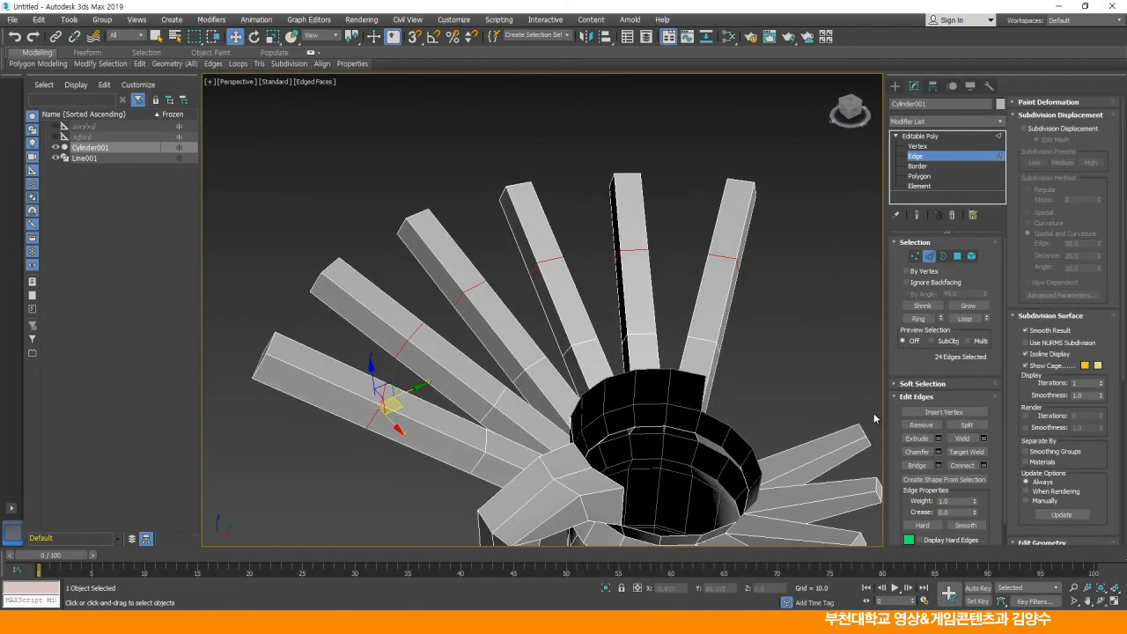
- Extrude the selected spoke loops with a height of 4.85 and a width of 4.001, and clear the edge selection
left_click(938, 438)
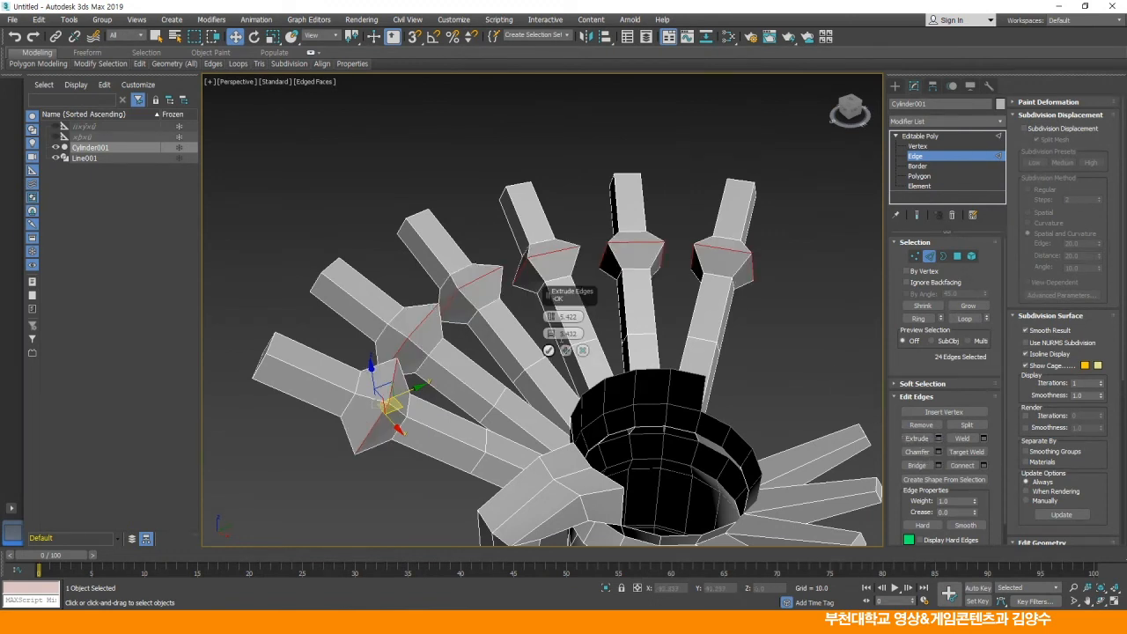
mouse_move(551, 316)
left_mouse_down()
mouse_move(552, 299)
mouse_move(550, 333)
mouse_move(551, 316)
left_mouse_up()
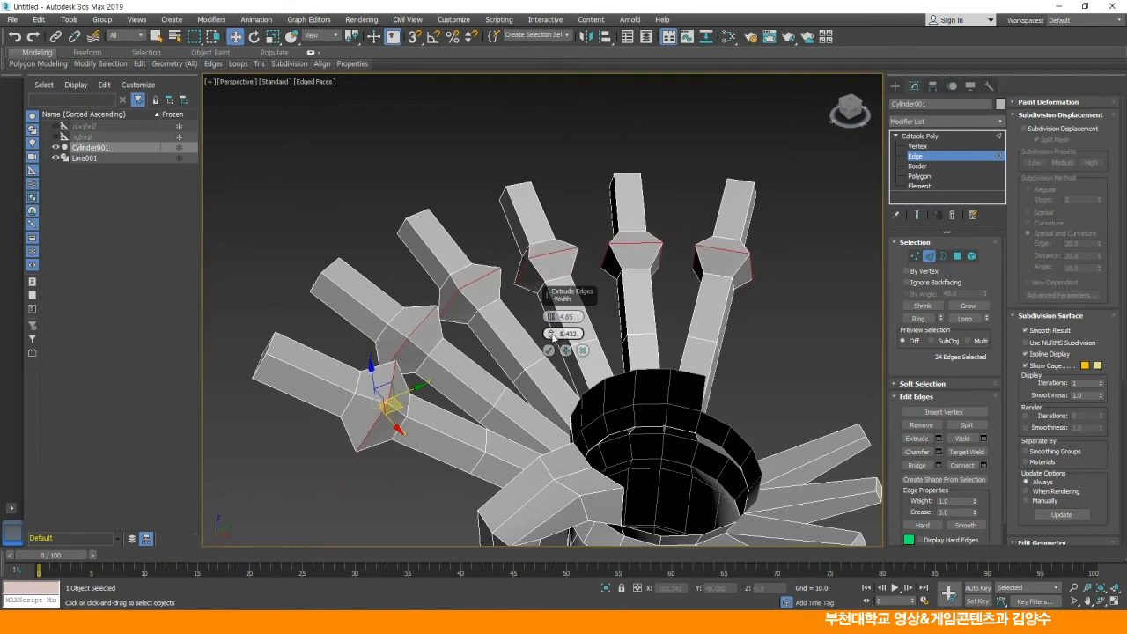
left_click_drag(552, 334, 550, 338)
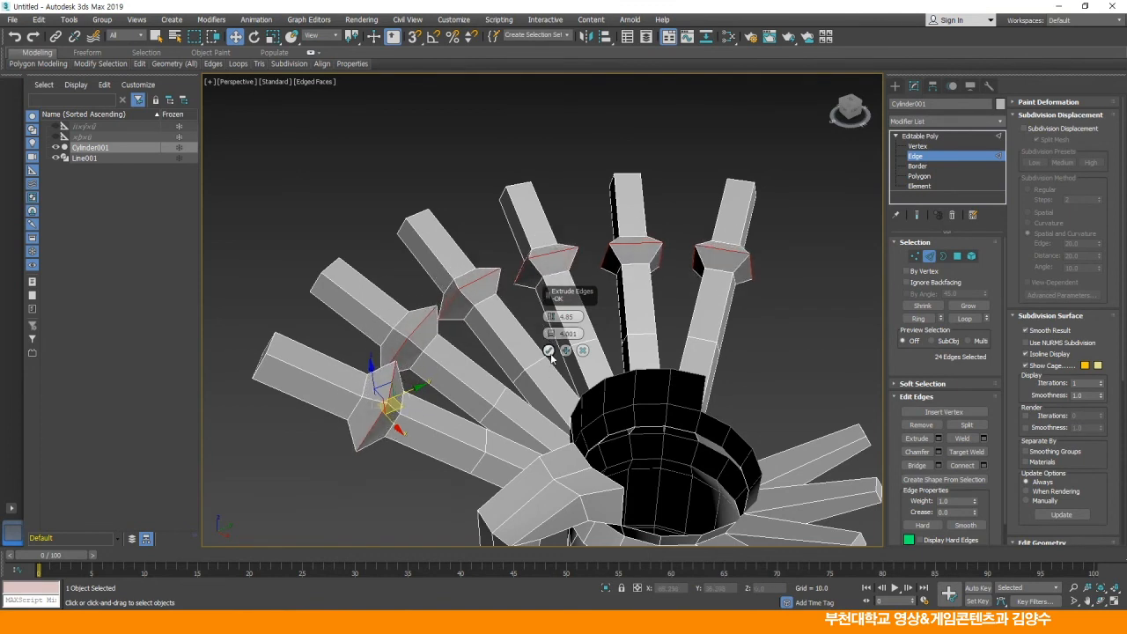
left_click(548, 351)
left_click(731, 360)
scroll(711, 375, "down", 4)
middle_click_drag(641, 345, 526, 322)
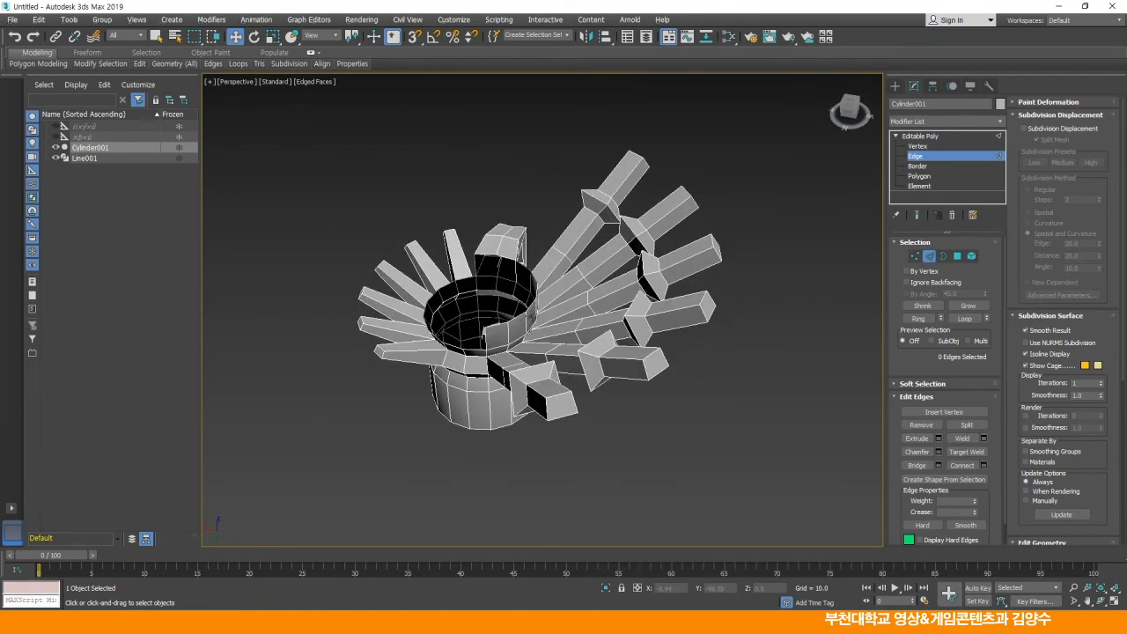
- Extend one edge of the mug's upper rim straight upward as a new upright polygon, and clear the edge selection
left_click(920, 147)
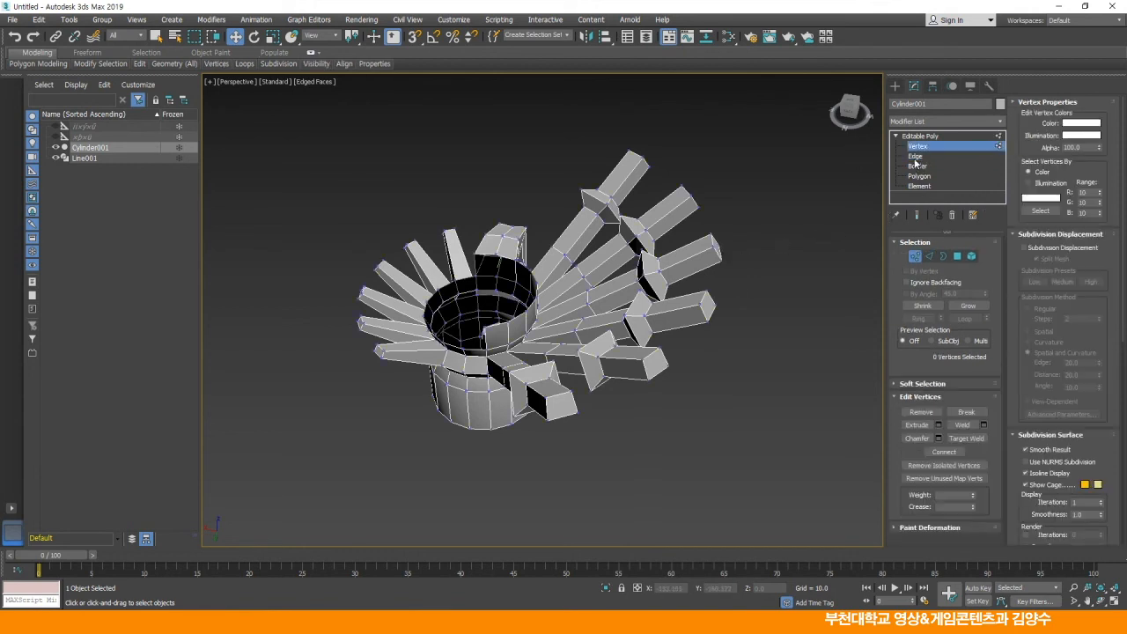
left_click(915, 157)
middle_click_drag(605, 293, 602, 342, "alt")
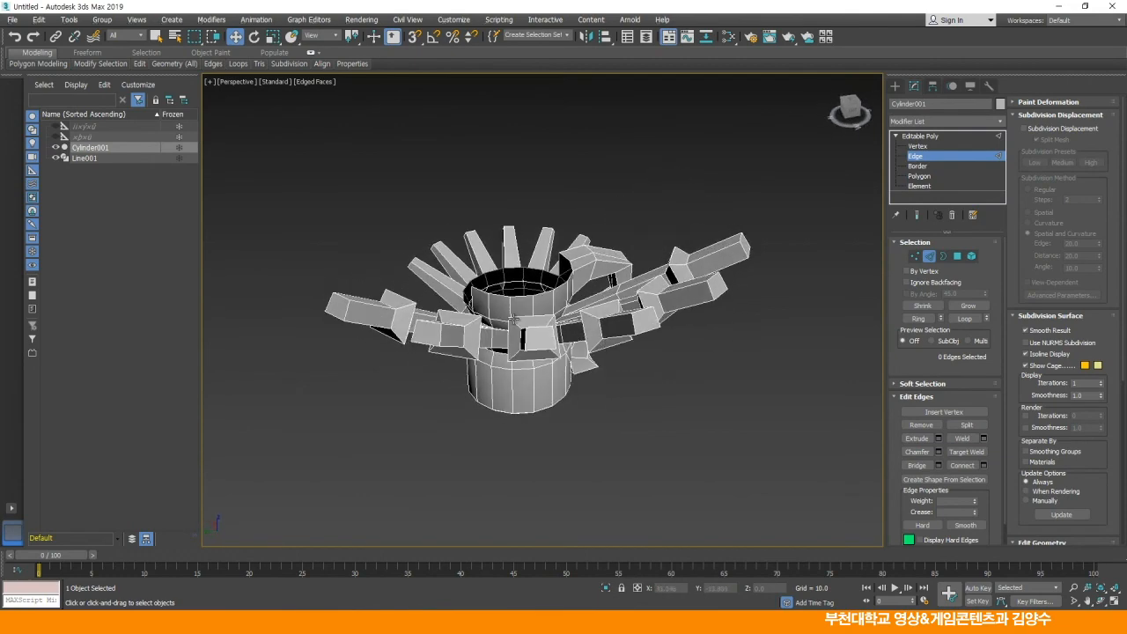
scroll(513, 318, "up", 4)
scroll(547, 293, "up", 2)
left_click(550, 287)
left_click_drag(556, 256, 553, 181, "shift")
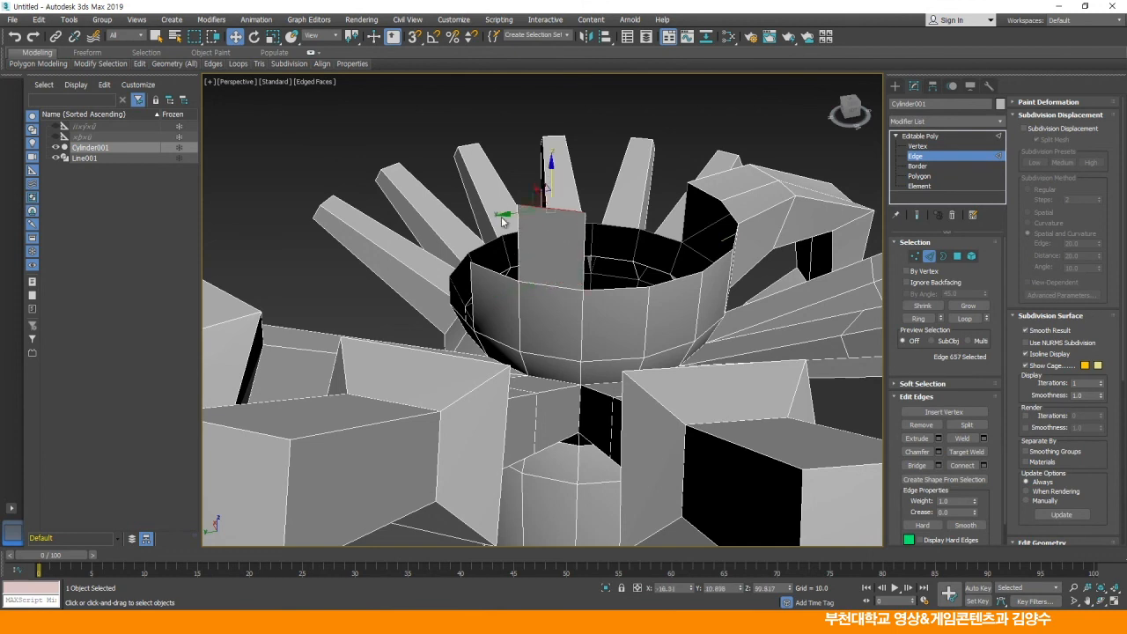
left_click(509, 136)
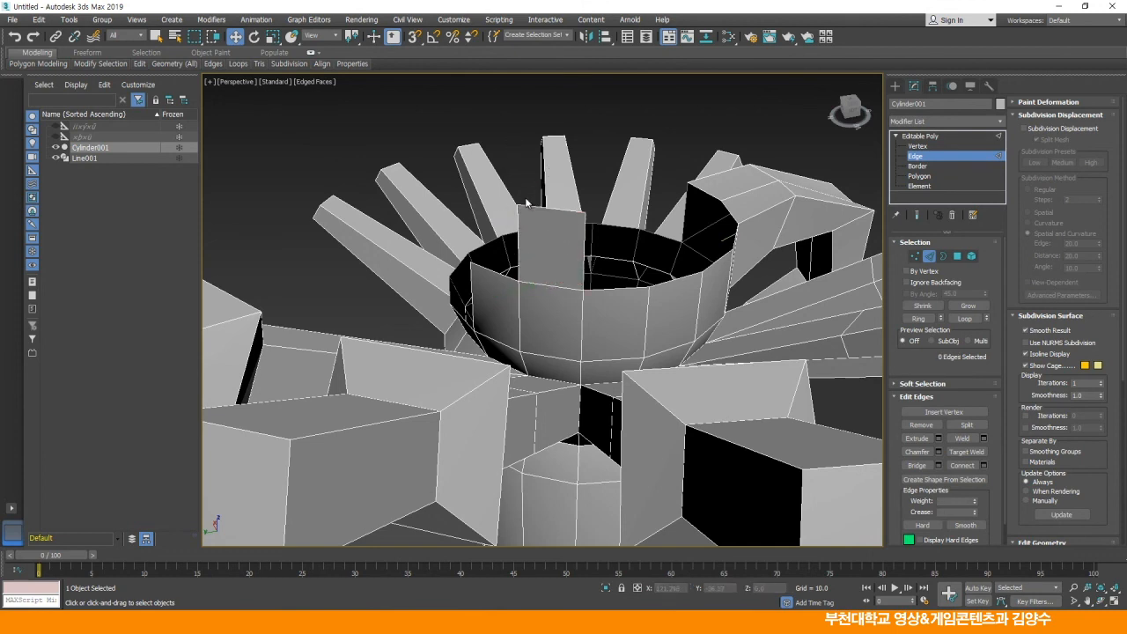
- Switch to polygon editing and select the rim wall polygon diagonally below the new upright polygon
left_click(919, 177)
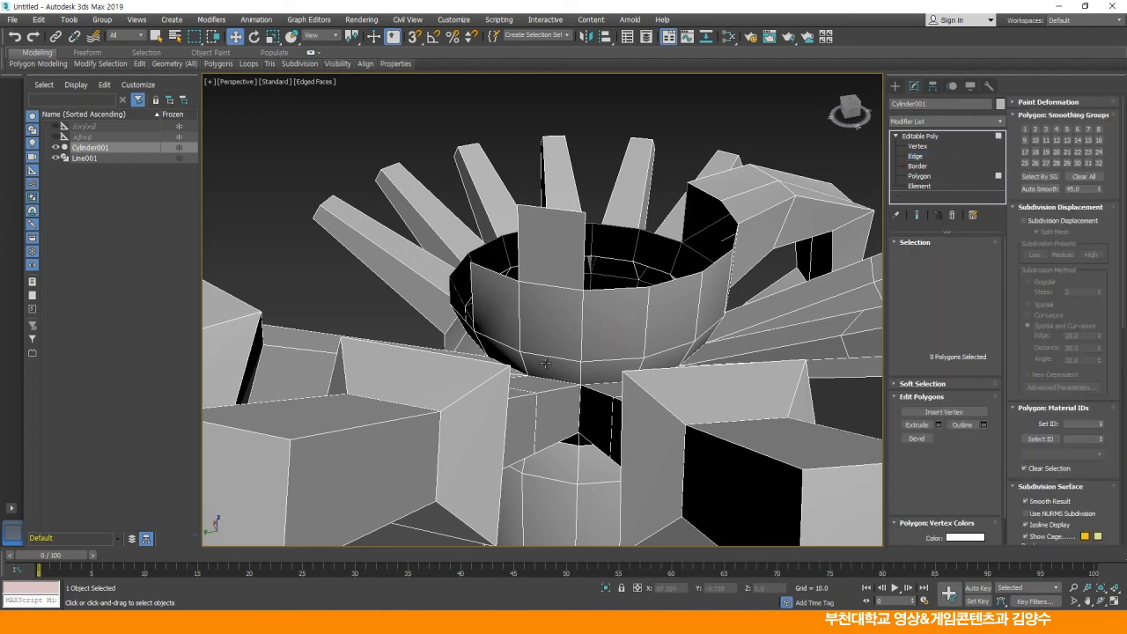
left_click(615, 326)
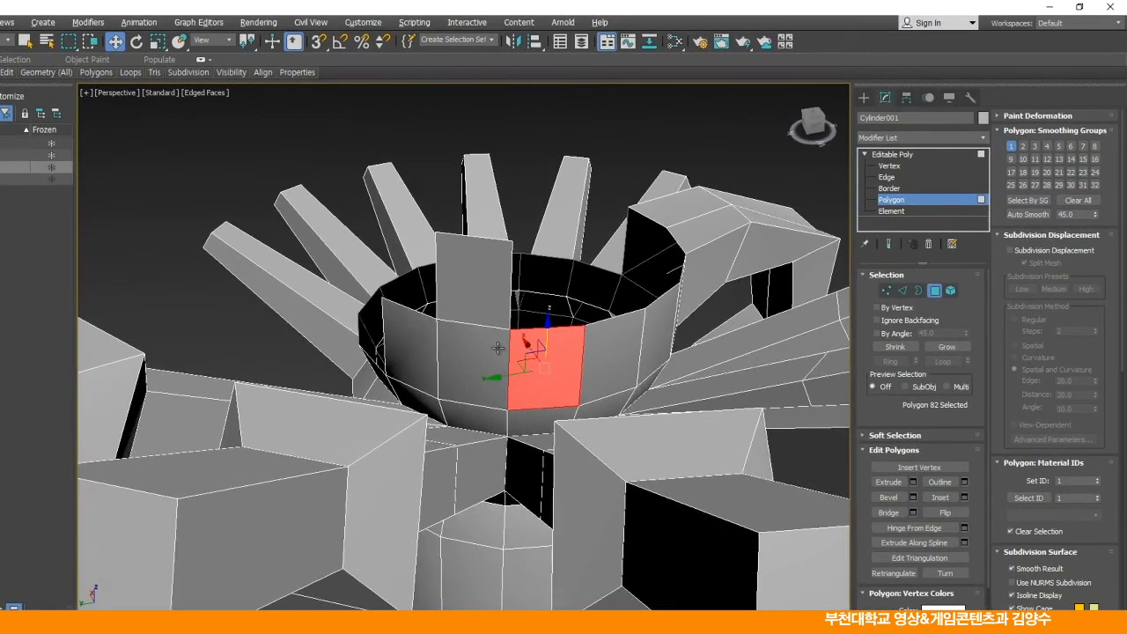
- Examine the mug's rim, the new upright polygon and the flared spokes from several angles and distances
middle_click_drag(498, 349, 531, 353, "alt")
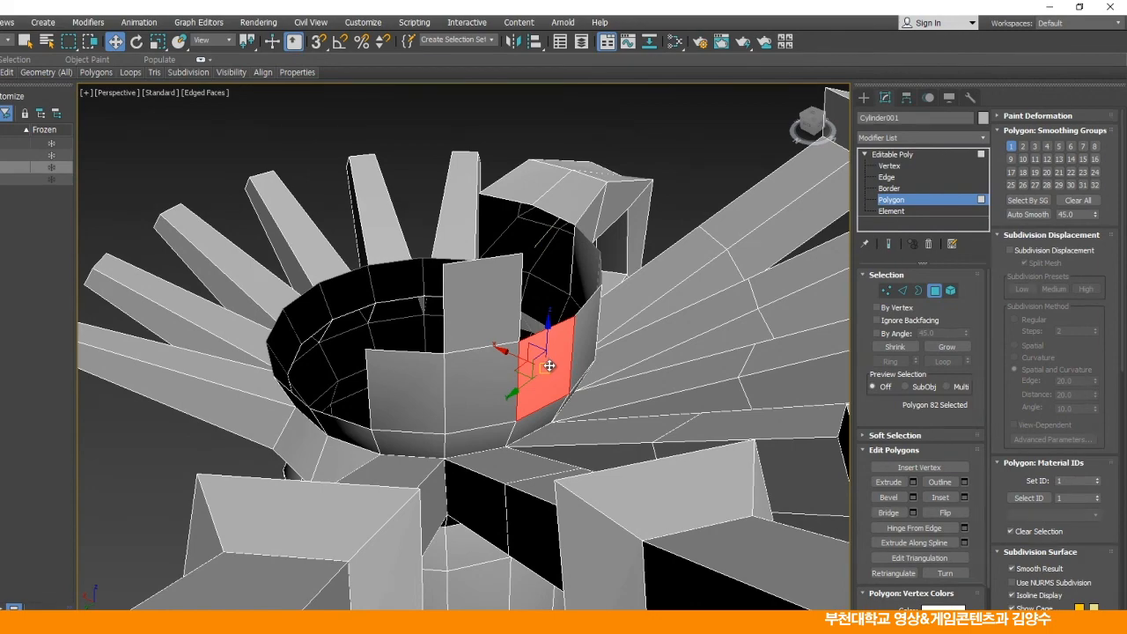
mouse_move(552, 352)
middle_mouse_down("alt")
mouse_move(650, 353)
mouse_move(478, 340)
mouse_move(516, 352)
mouse_move(528, 343)
mouse_move(524, 377)
mouse_move(543, 370)
middle_mouse_up("alt")
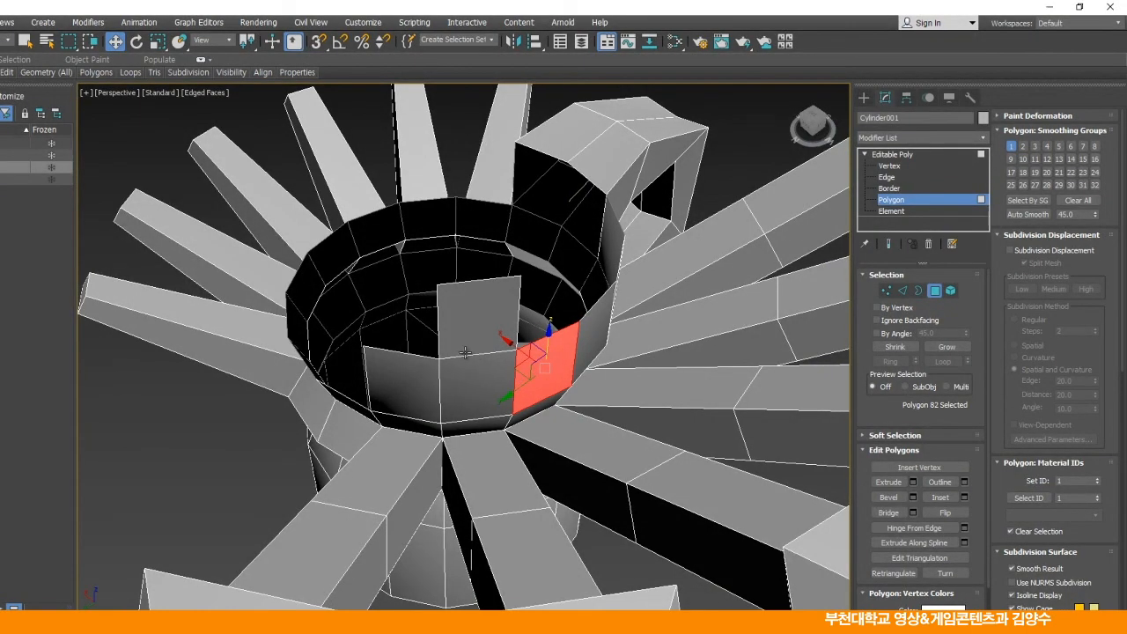
middle_click_drag(476, 329, 700, 345, "alt")
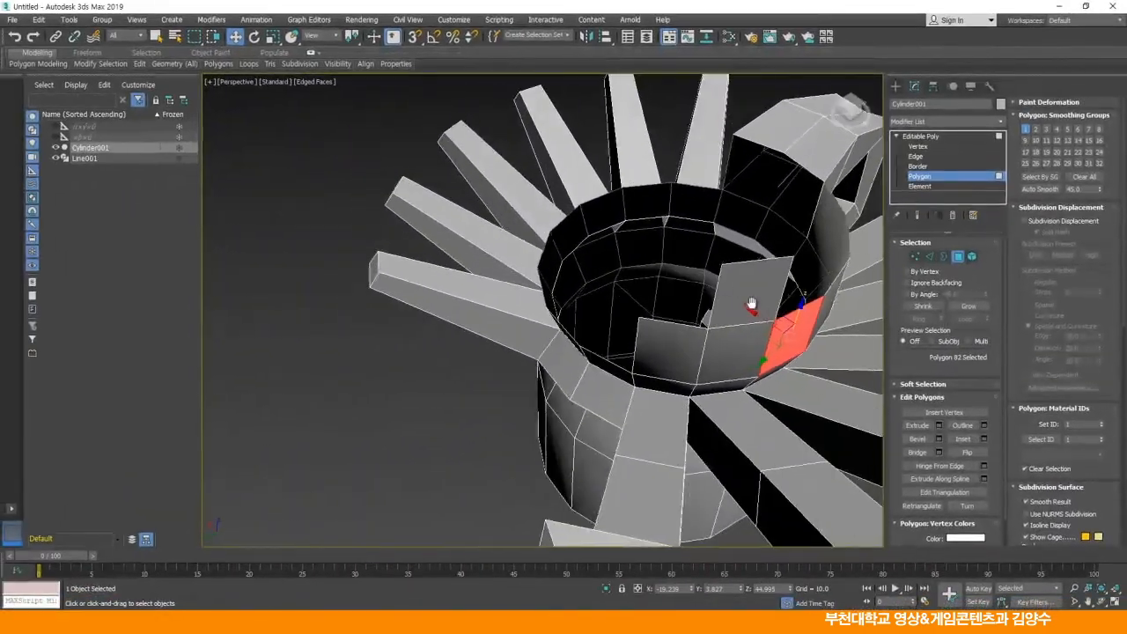
middle_click_drag(751, 304, 590, 304)
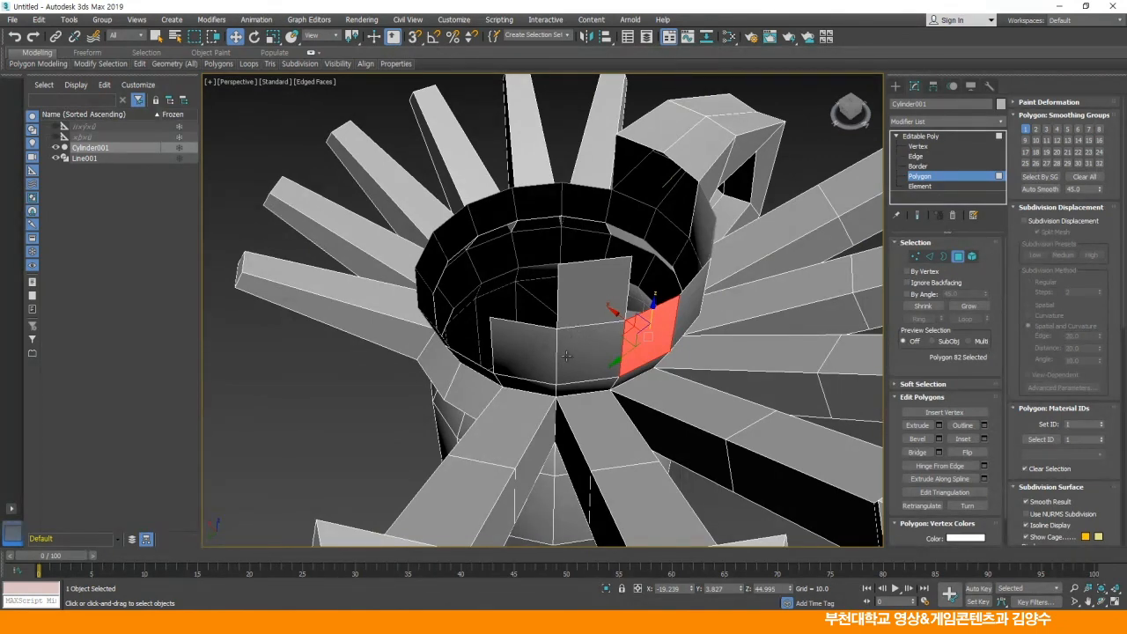
scroll(566, 355, "down", 8)
scroll(566, 356, "up", 8)
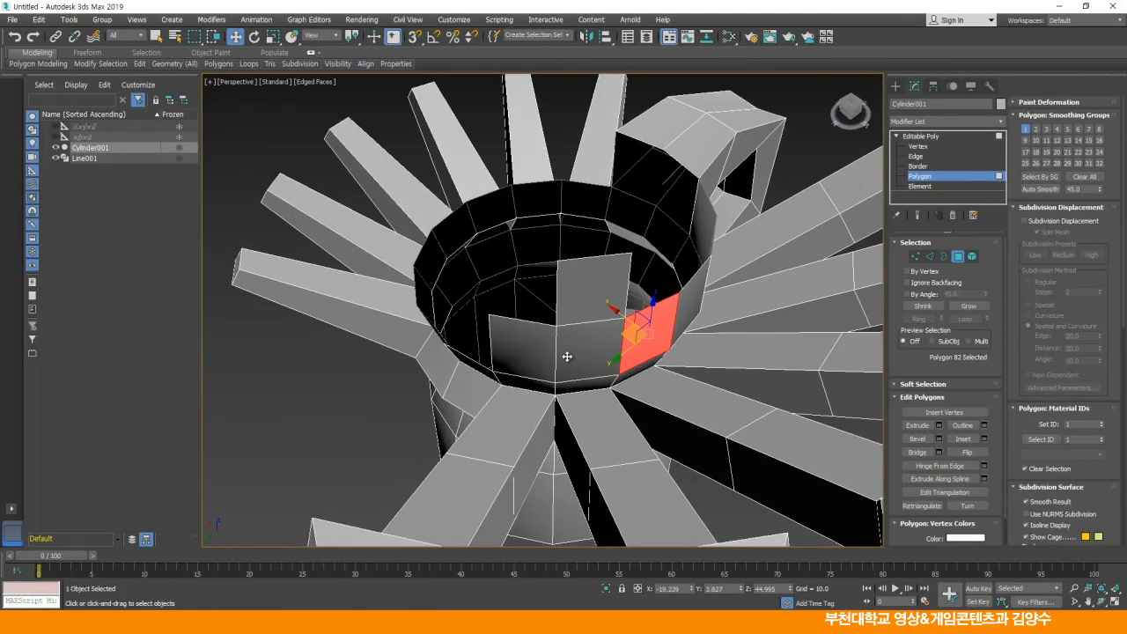
scroll(567, 357, "down", 2)
scroll(567, 356, "up", 1)
scroll(567, 357, "down", 4)
scroll(568, 357, "up", 3)
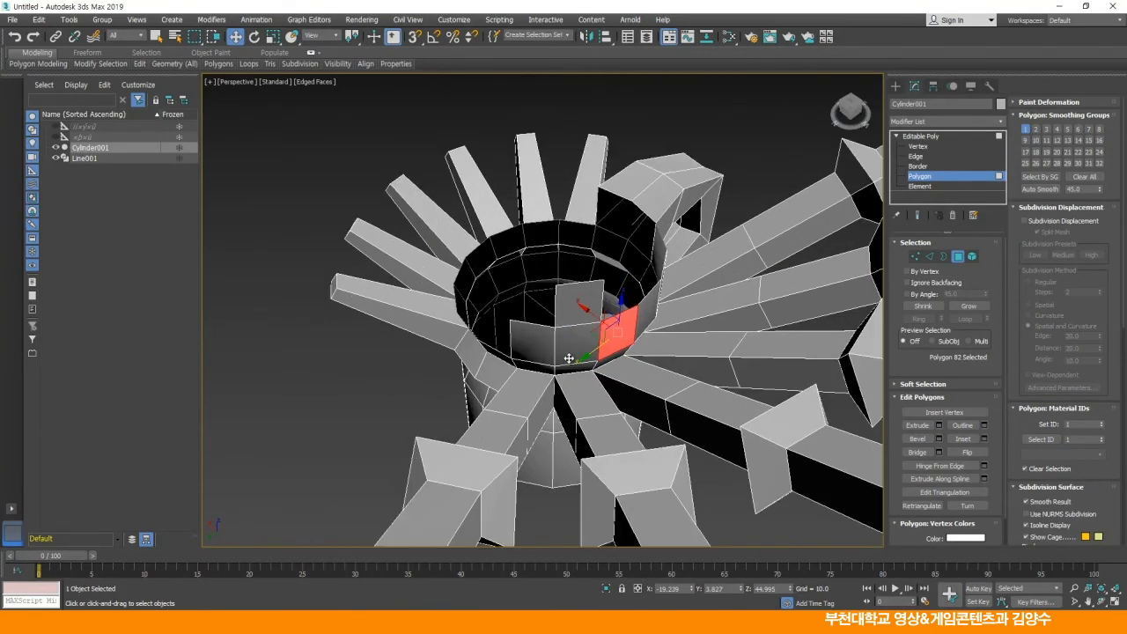
middle_click_drag(645, 341, 621, 380, "alt")
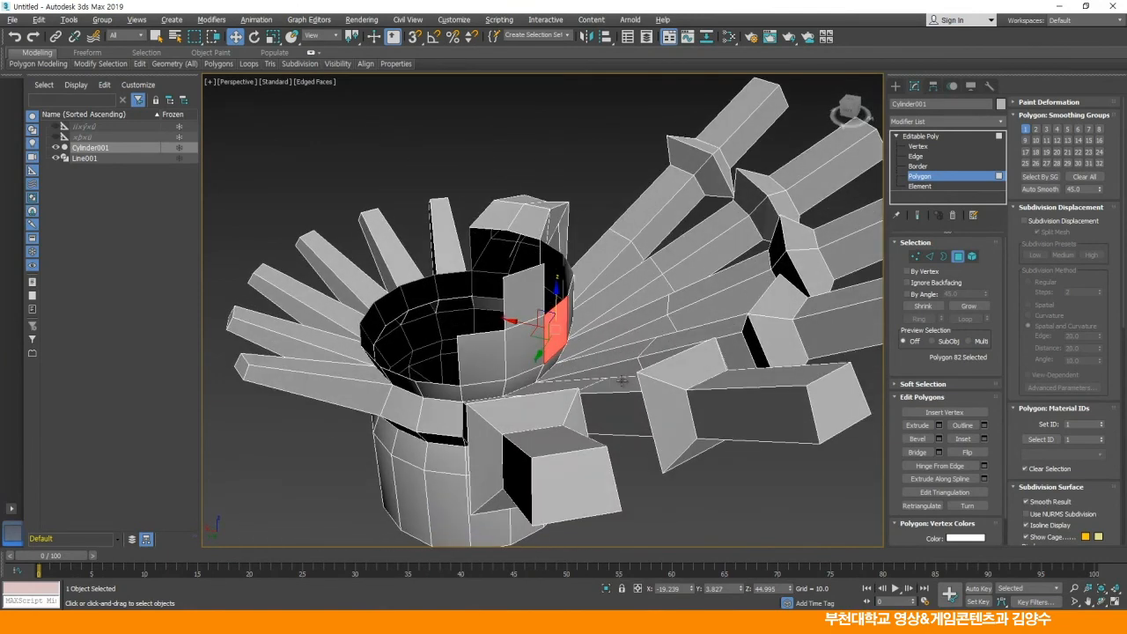
middle_click_drag(621, 380, 637, 398, "alt")
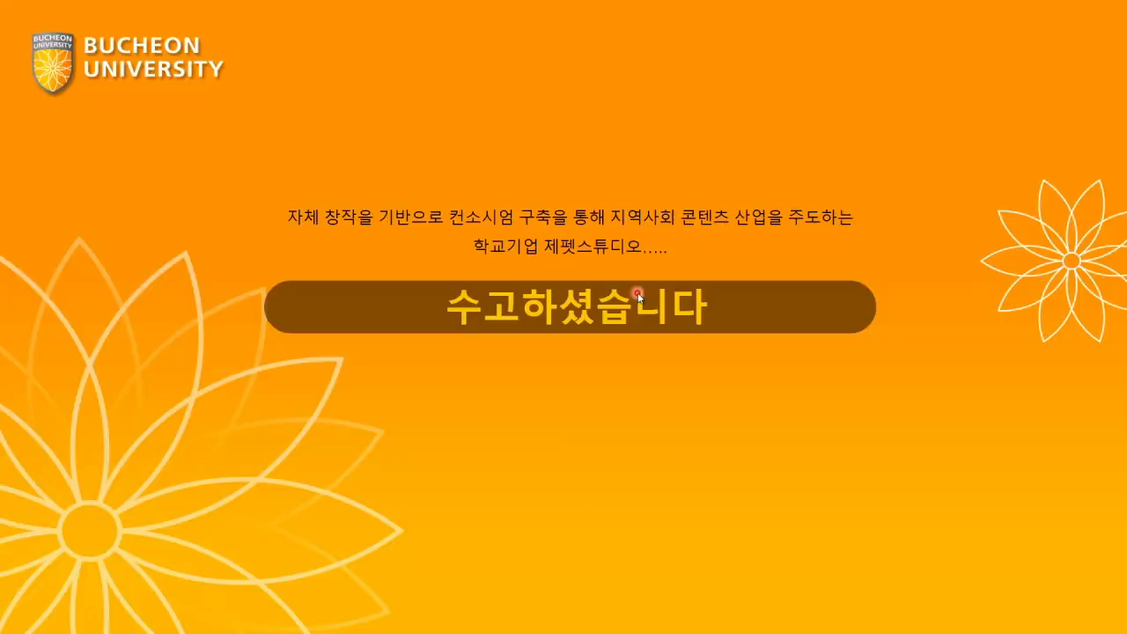